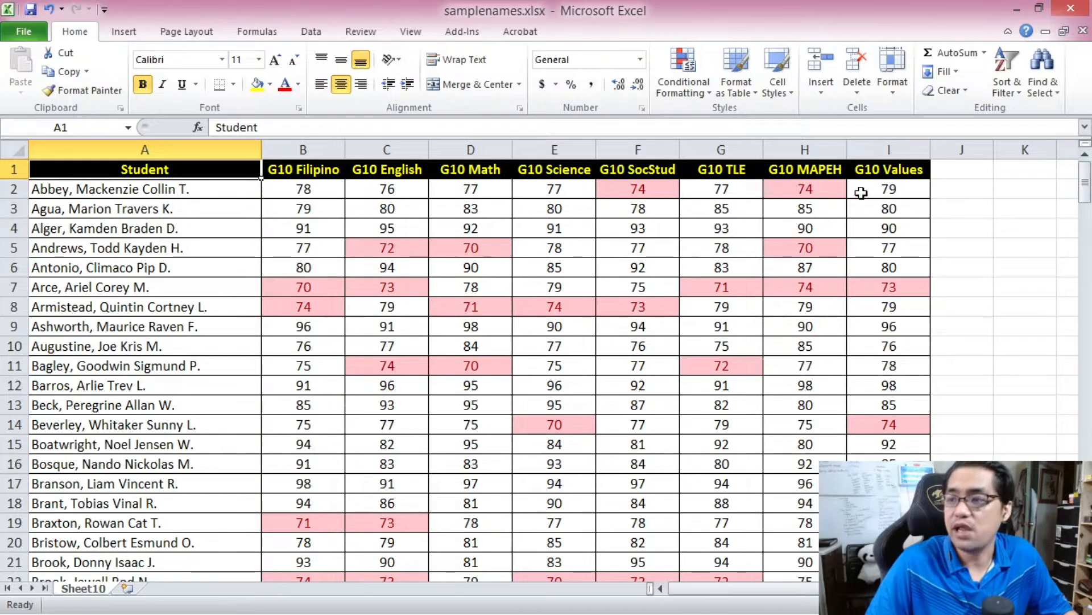
- Examine the pink-highlighted failing grades across the subject columns of the Sheet10 grade table
left_click_drag(1086, 179, 1045, 168)
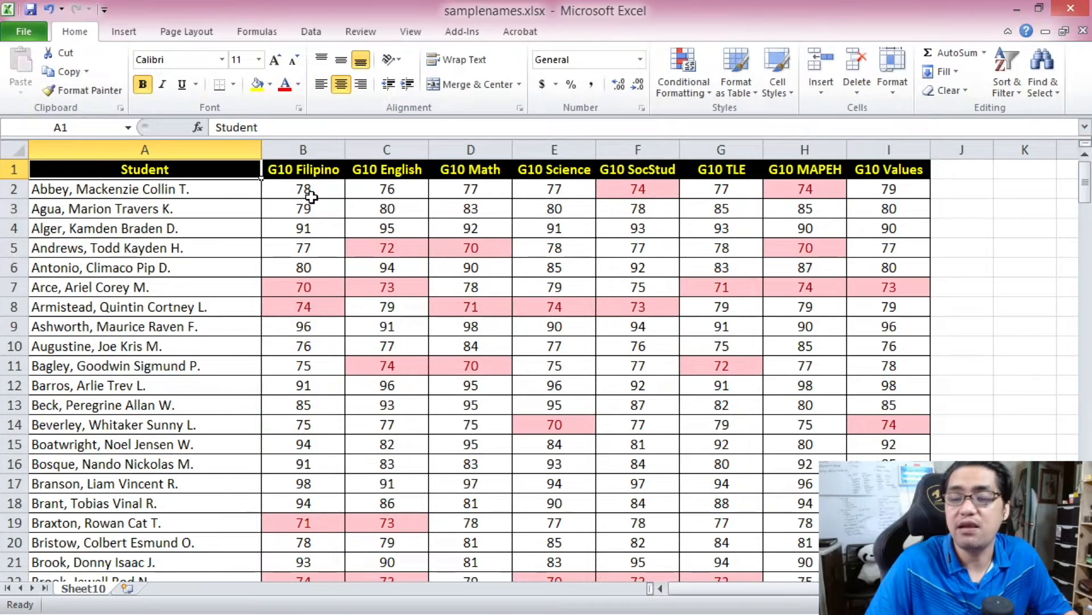
left_click_drag(1086, 194, 1068, 140)
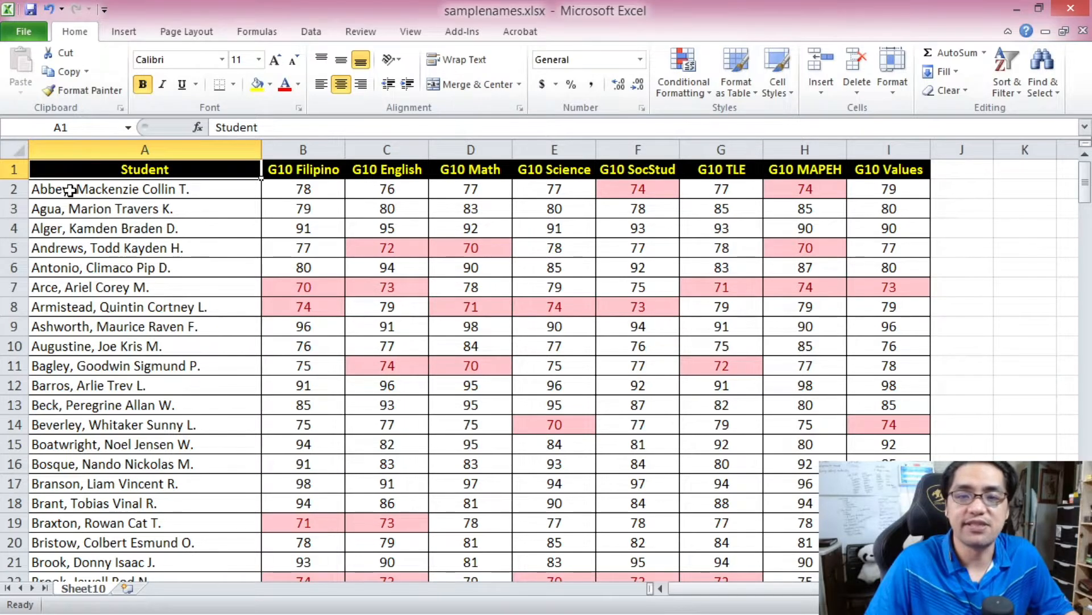
left_click(385, 248)
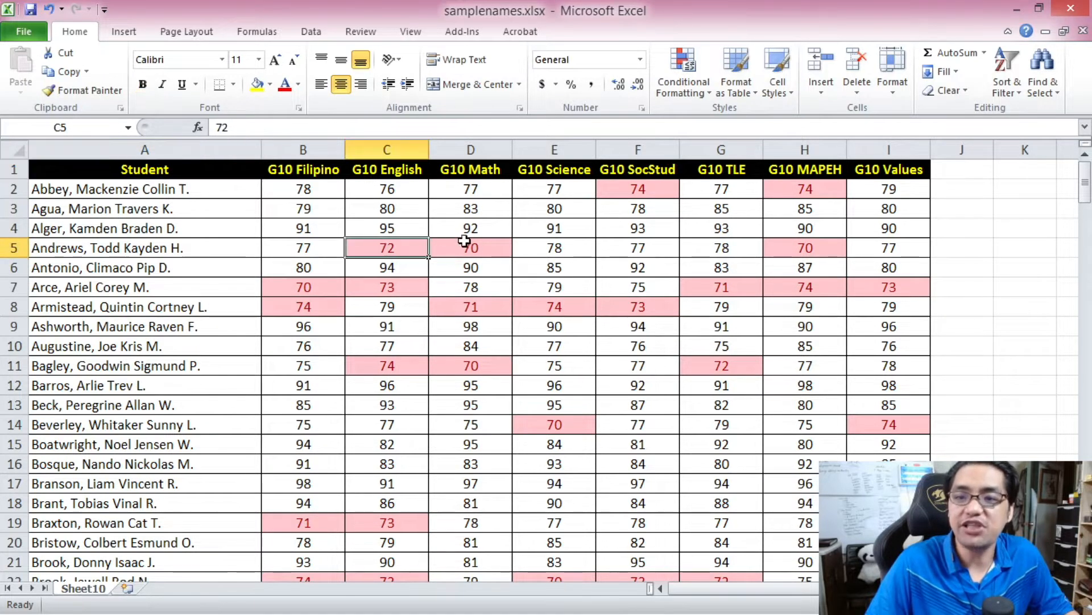
left_click(287, 293)
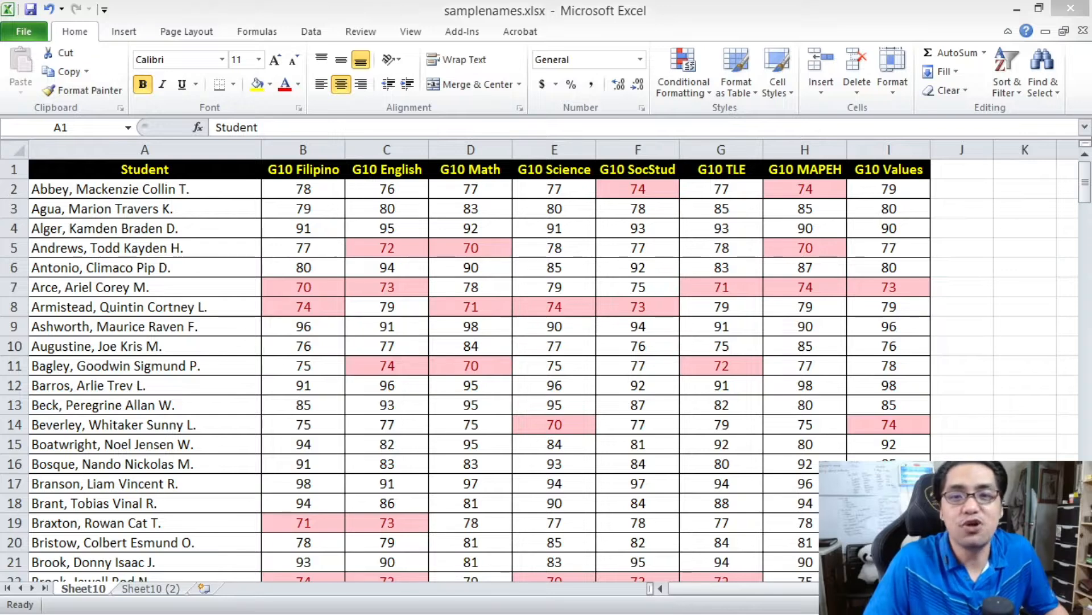
left_click(199, 370)
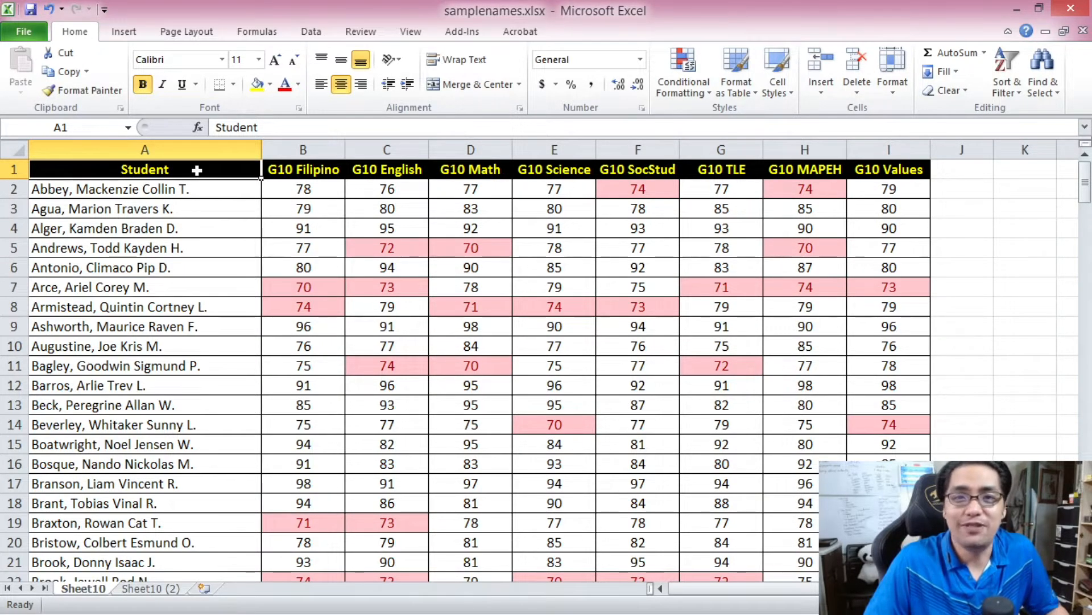
left_click(330, 284)
left_click(334, 306)
left_click(372, 287)
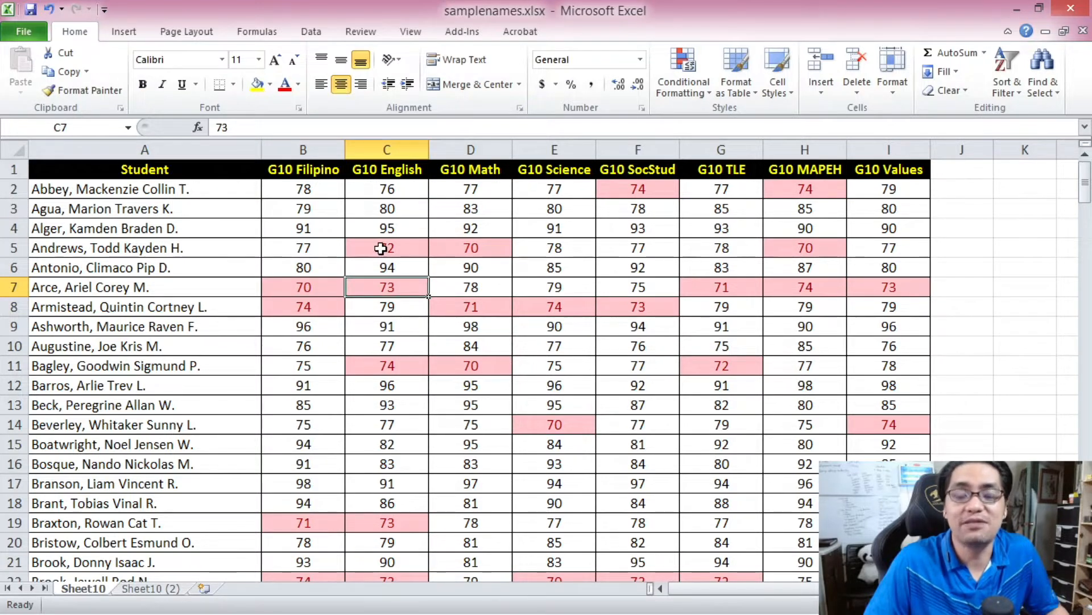
- Switch to the Sheet10 (2) sheet and examine the shaded failing grades across its subject columns
key("ctrl+Page_Down")
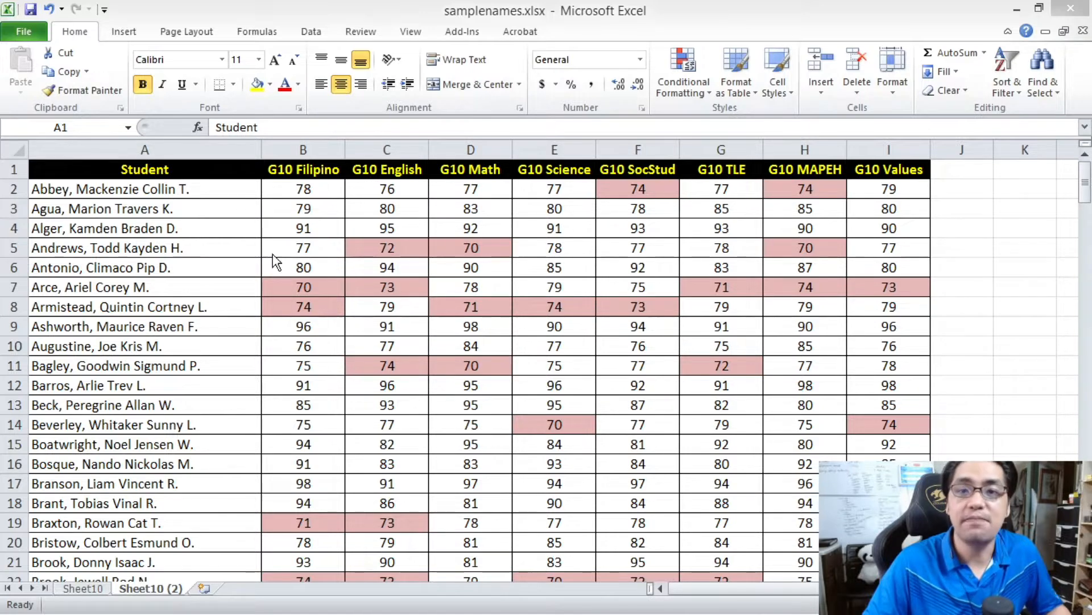
left_click(235, 237)
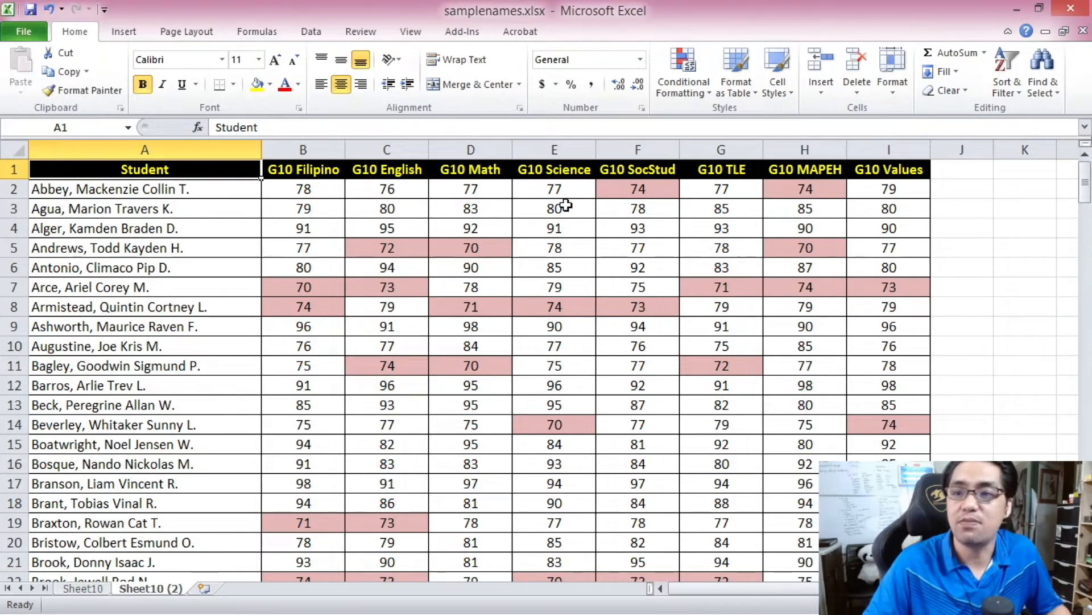
left_click(617, 189)
left_click(486, 254)
left_click(390, 247)
left_click(359, 285)
left_click(322, 291)
left_click(364, 286)
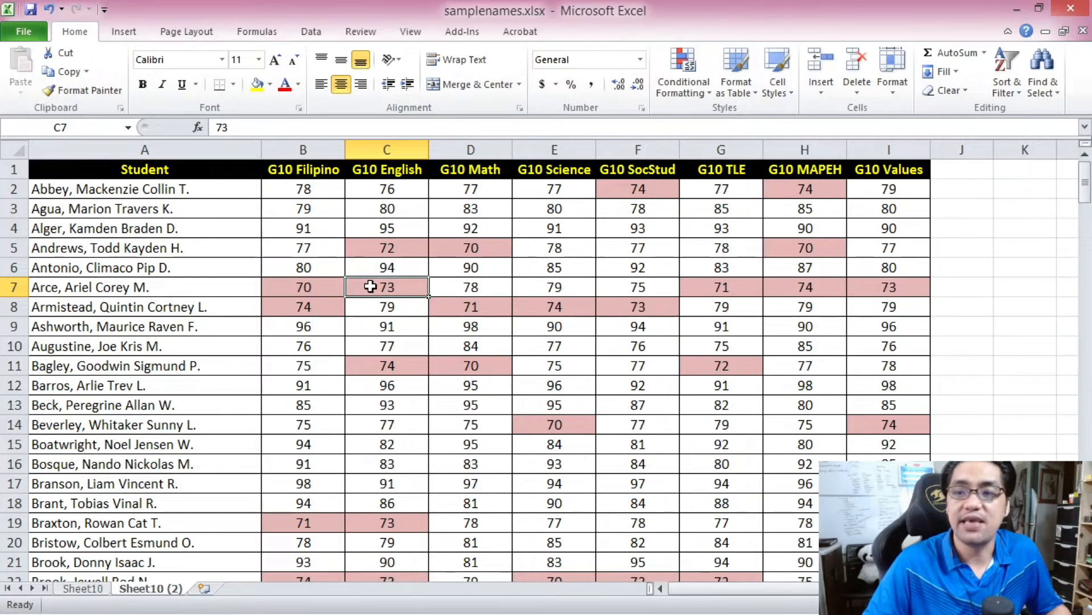
left_click(464, 245)
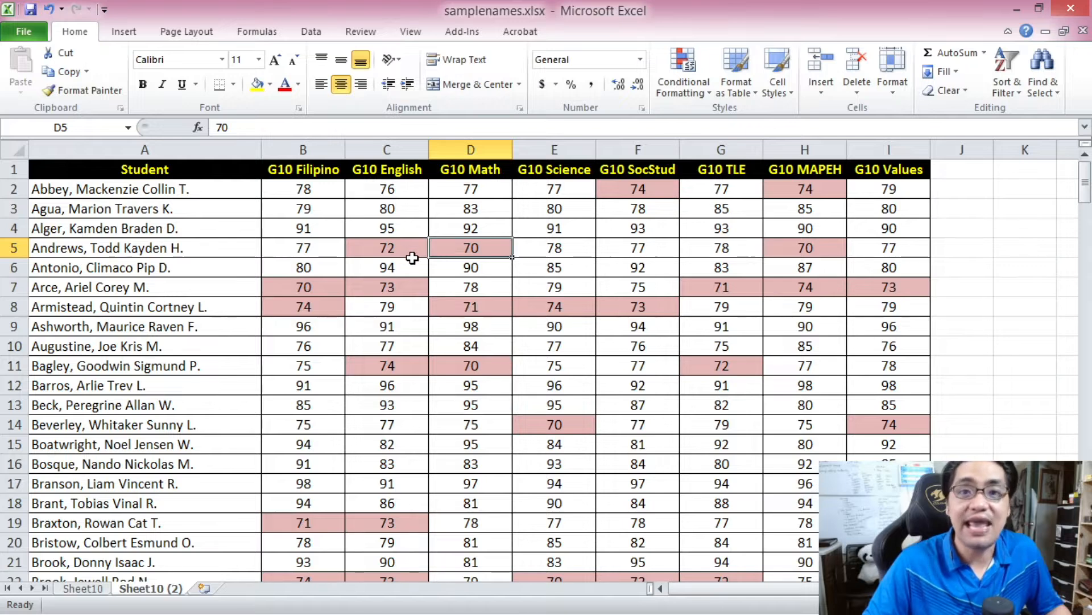
left_click(411, 251)
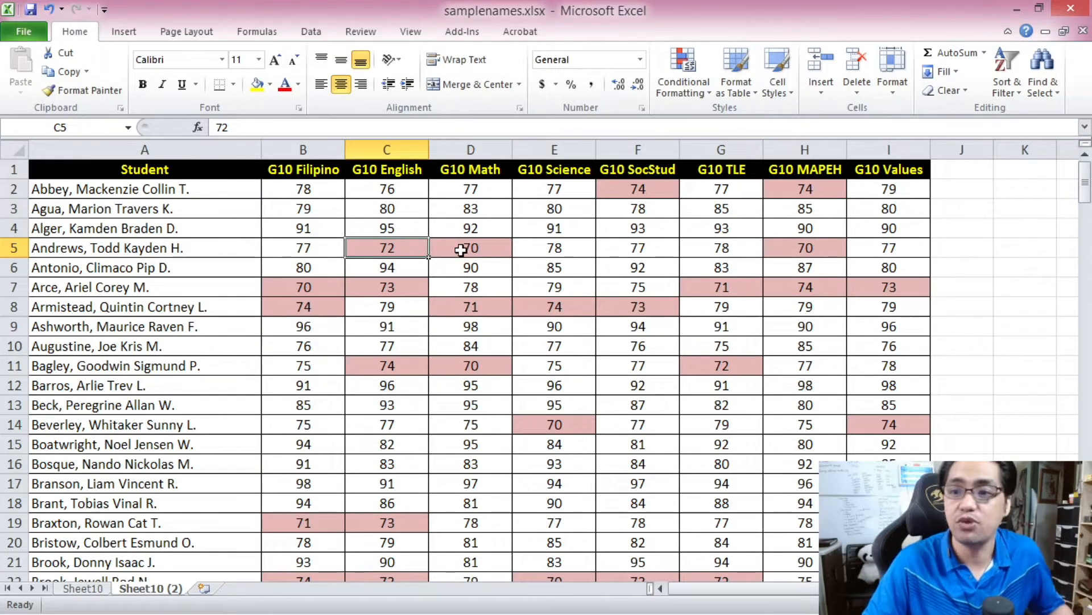
- Set the first student's G10 SocStud (F2) and G10 MAPEH (H2) grades to 75 on Sheet10 (2)
left_click(627, 192)
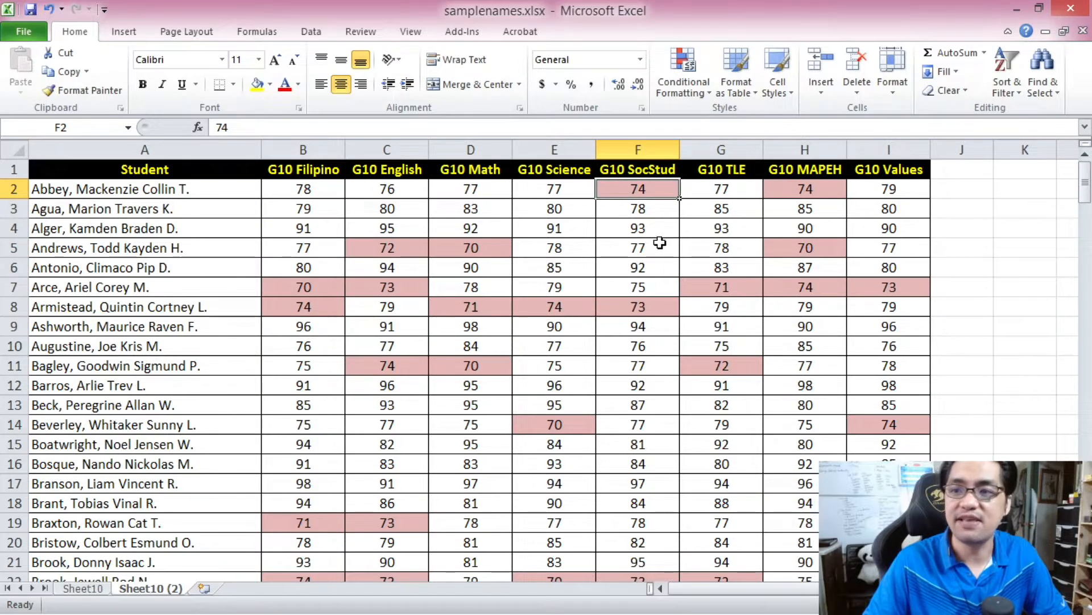
type("75")
key("Return")
left_click(777, 188)
type("75")
key("Return")
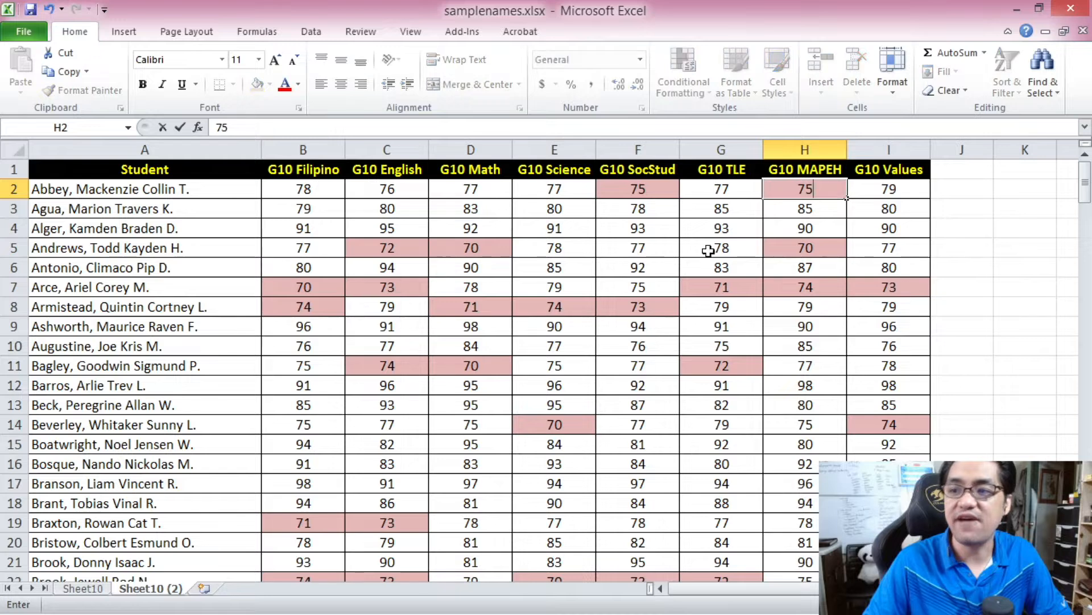
- Remove the fill colour from cells F2:H3 on Sheet10 (2)
left_click(706, 251)
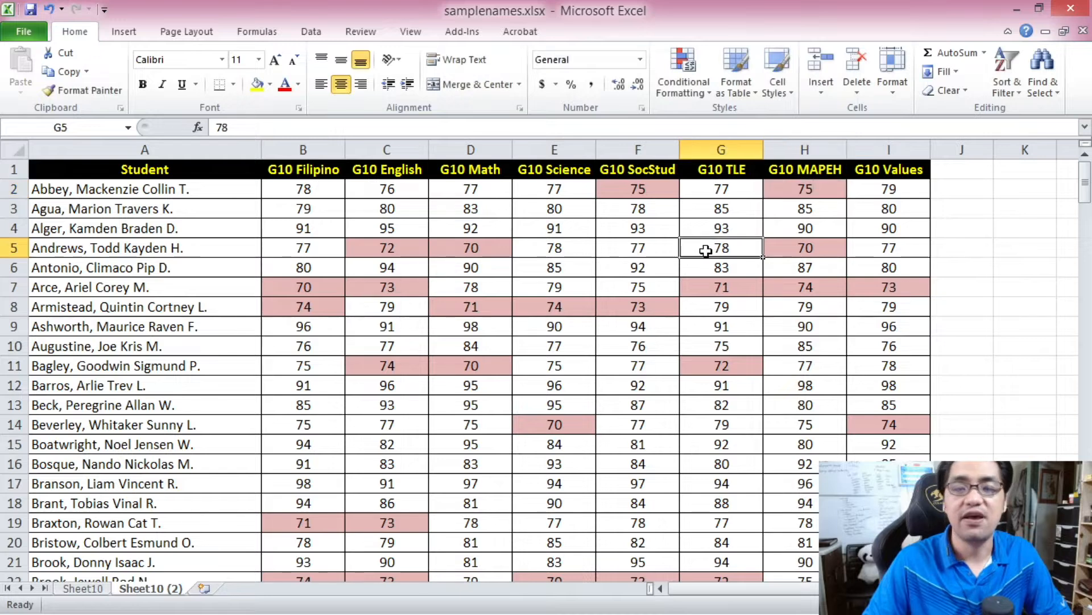
left_click(651, 194)
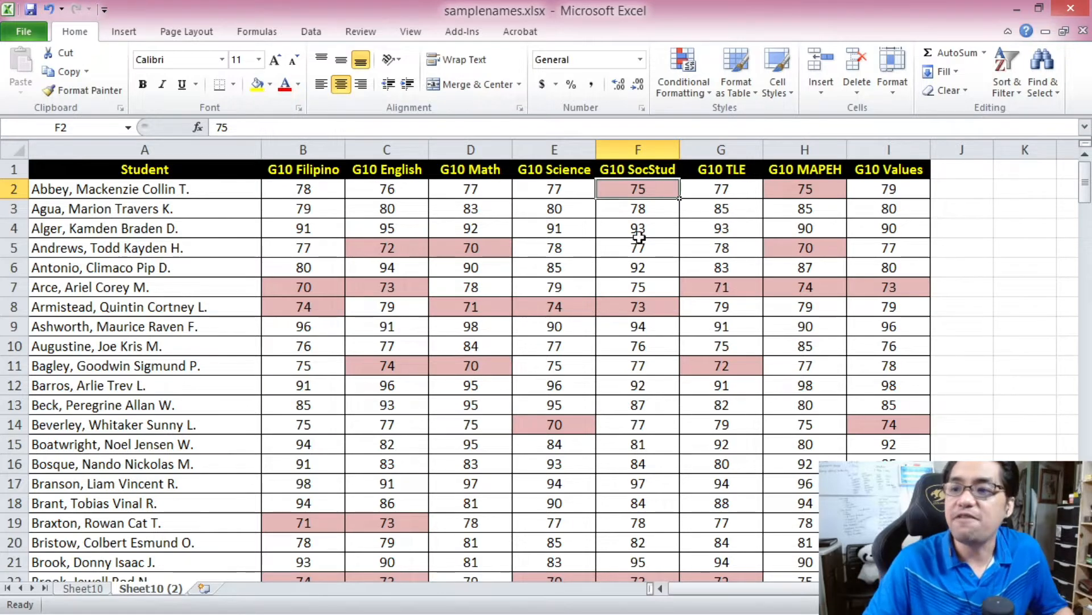
left_click(654, 208)
left_click(697, 188)
left_click(770, 187)
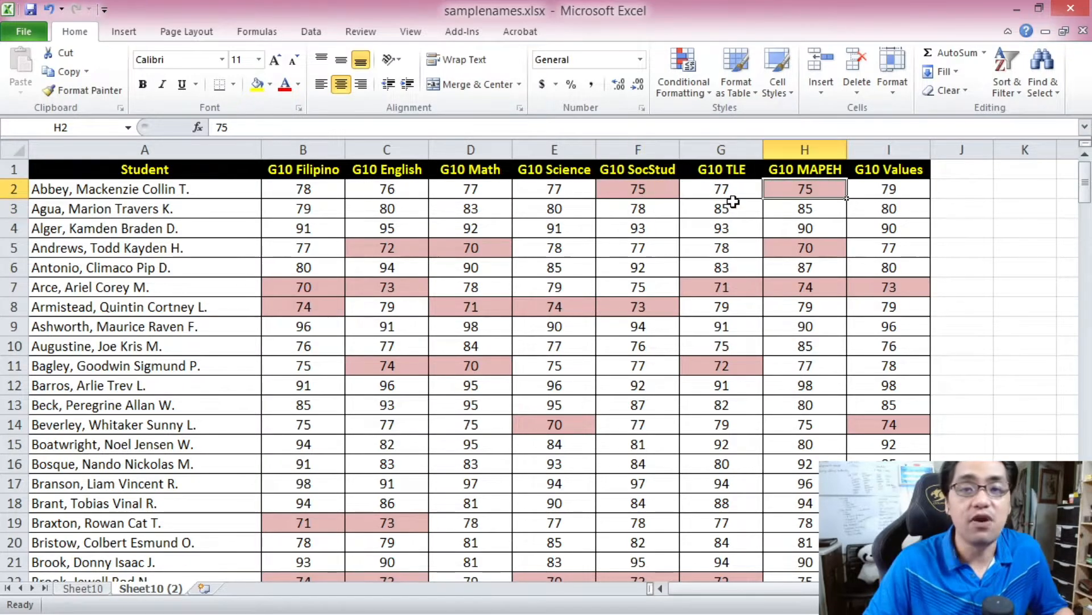
left_click_drag(605, 193, 807, 208)
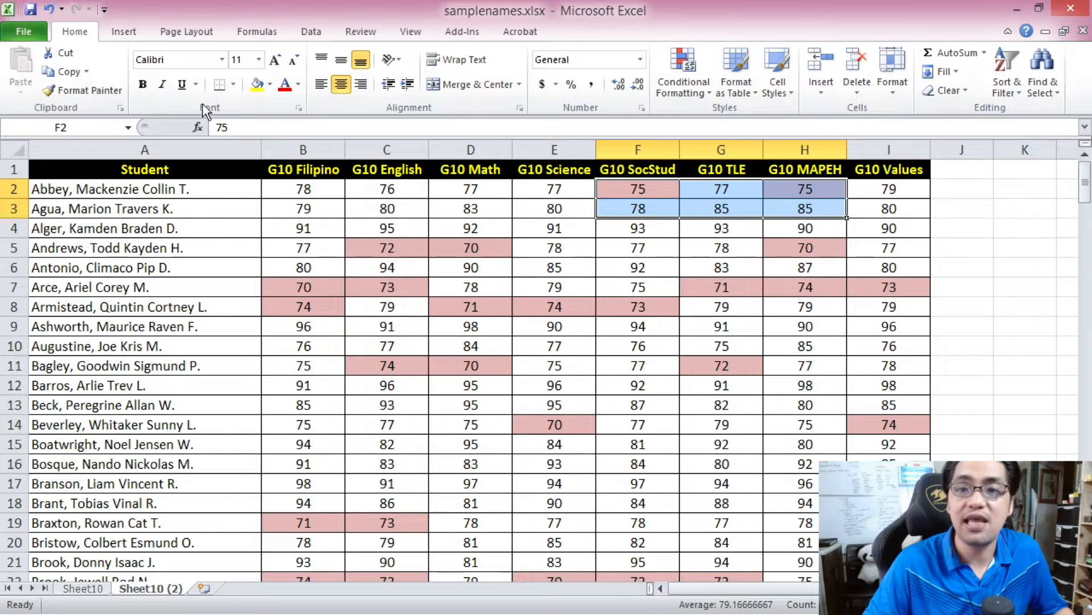
left_click(270, 84)
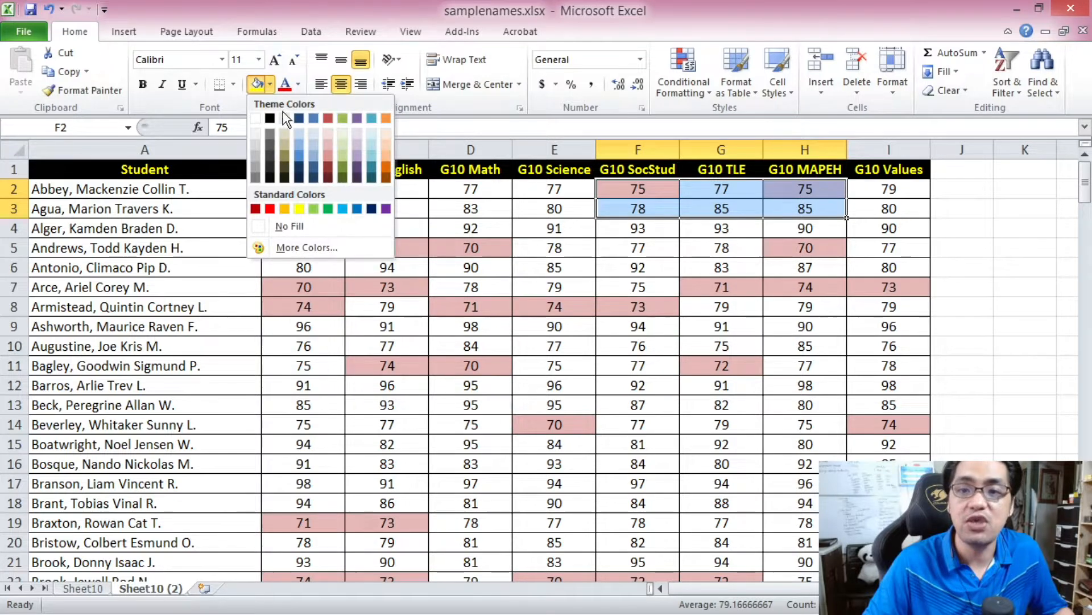
left_click(314, 227)
left_click(488, 223)
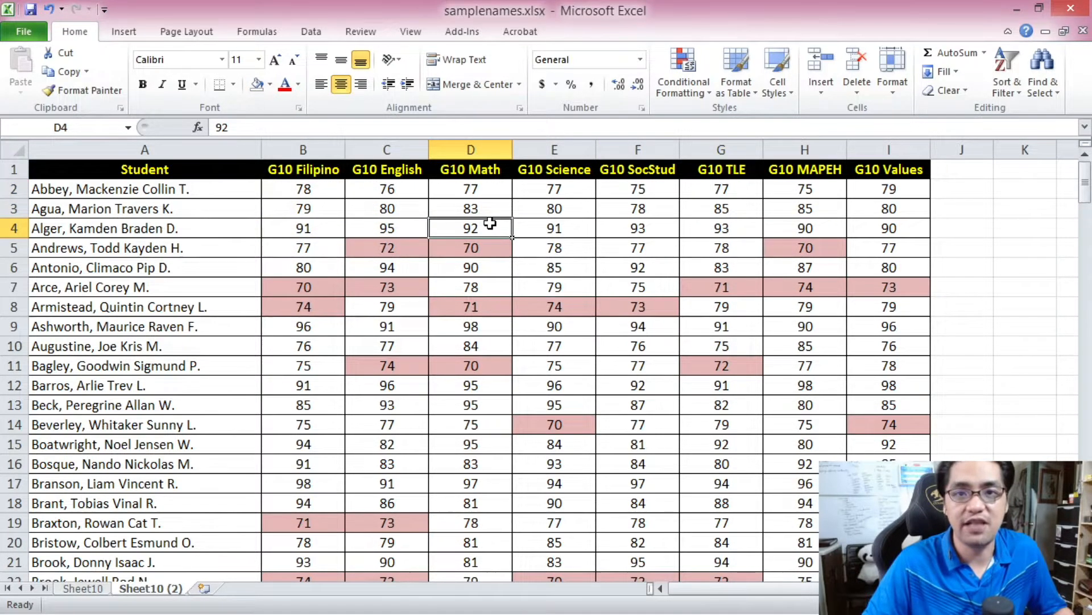
- Switch to Sheet10 and set the first student's G10 SocStud (F2) and G10 MAPEH (H2) grades to 75
key("ctrl+Page_Up")
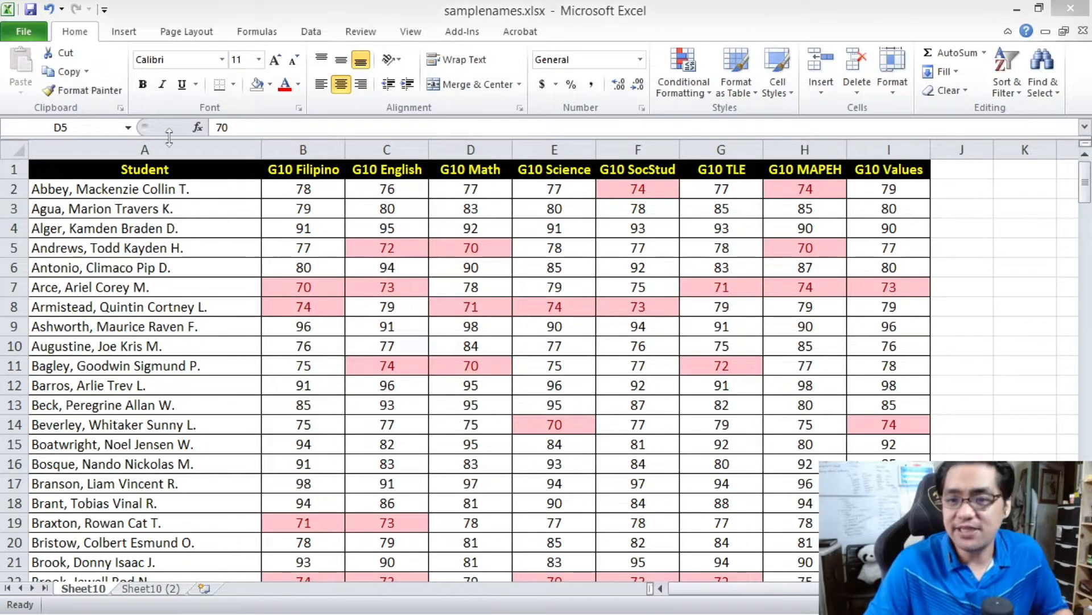
left_click(336, 193)
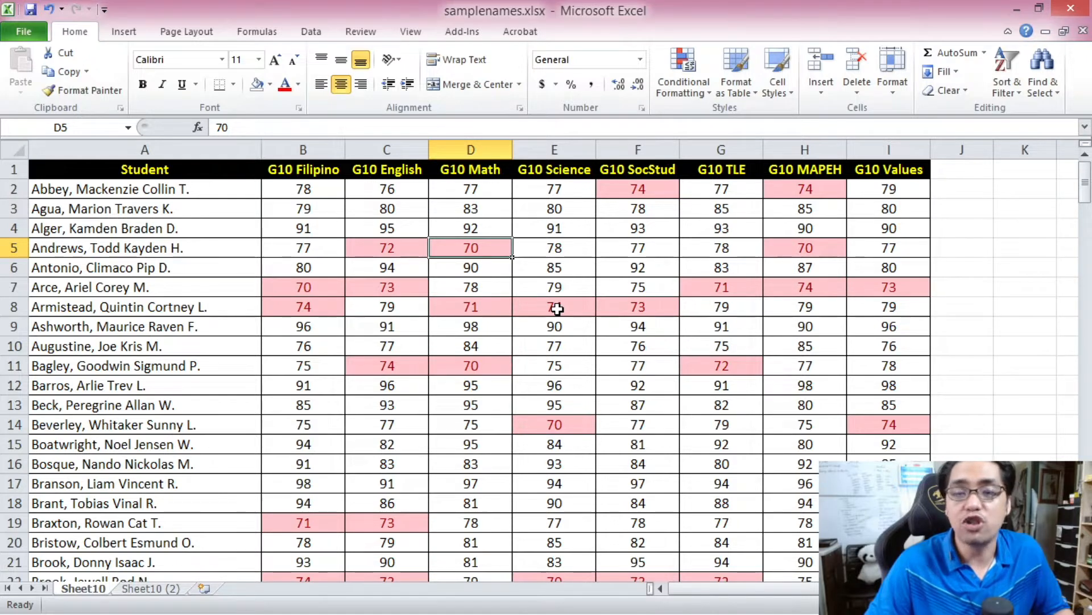
left_click(624, 225)
left_click(641, 196)
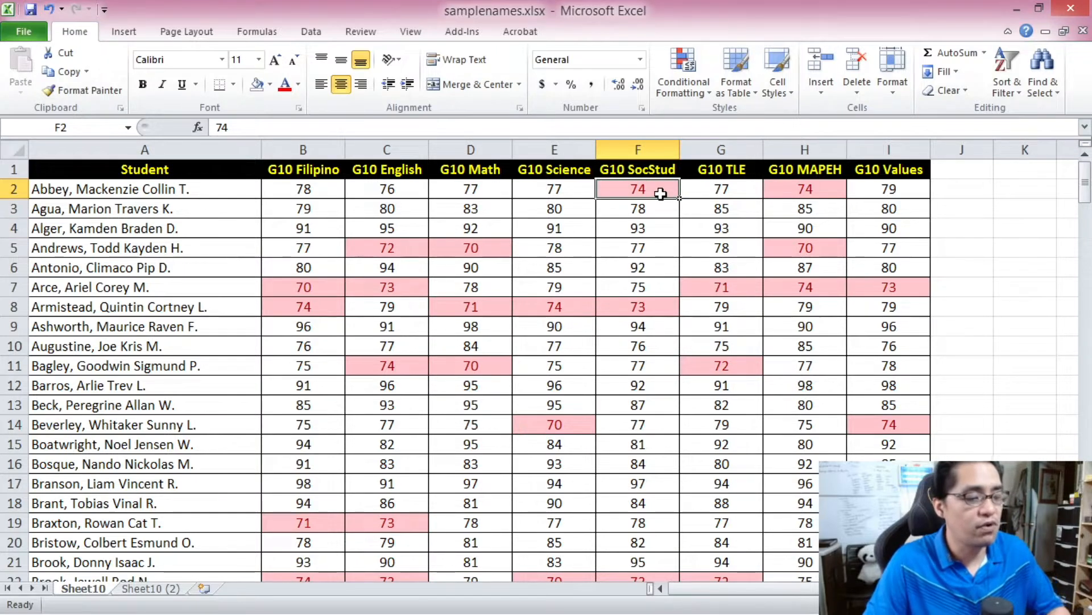
type("75")
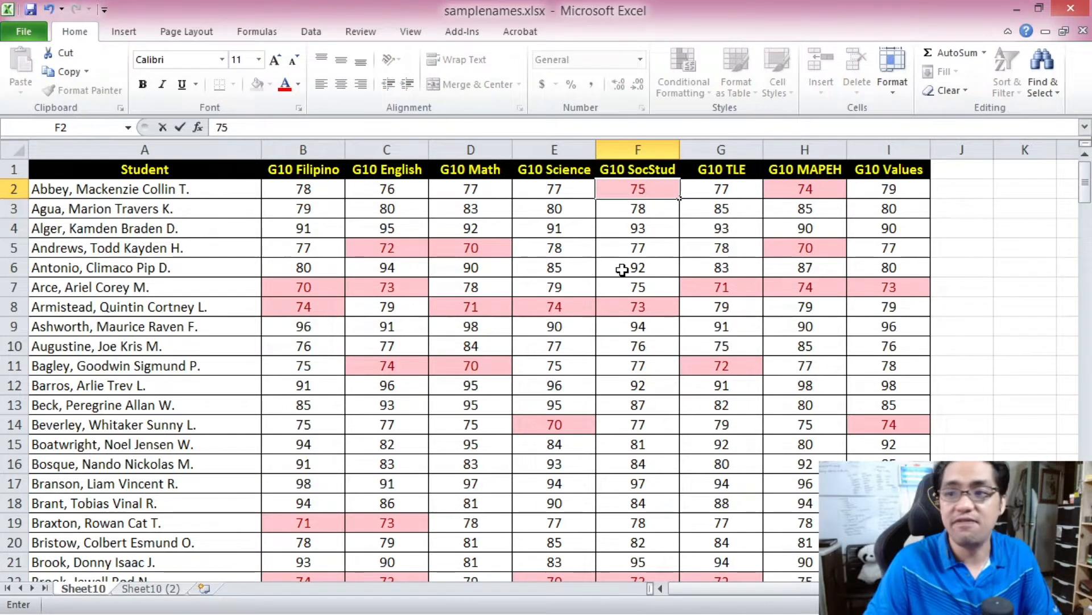
left_click(622, 269)
left_click(776, 189)
type("75")
left_click(806, 232)
- Set the row 5 grades for G10 MAPEH, G10 Math and G10 English to 75
left_click(812, 244)
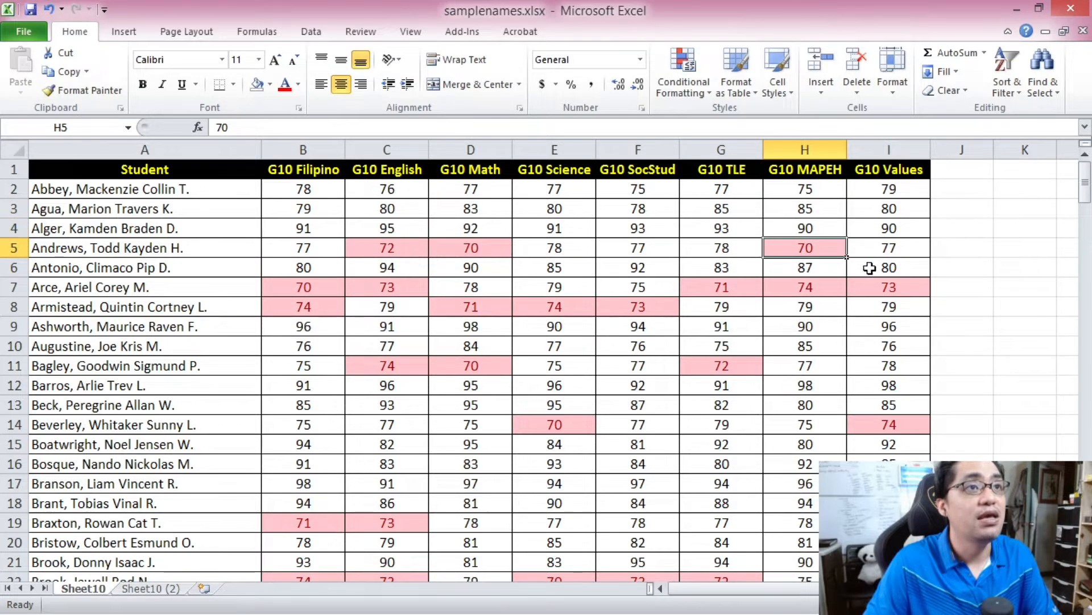
type("75")
left_click(705, 230)
left_click(451, 244)
type("75")
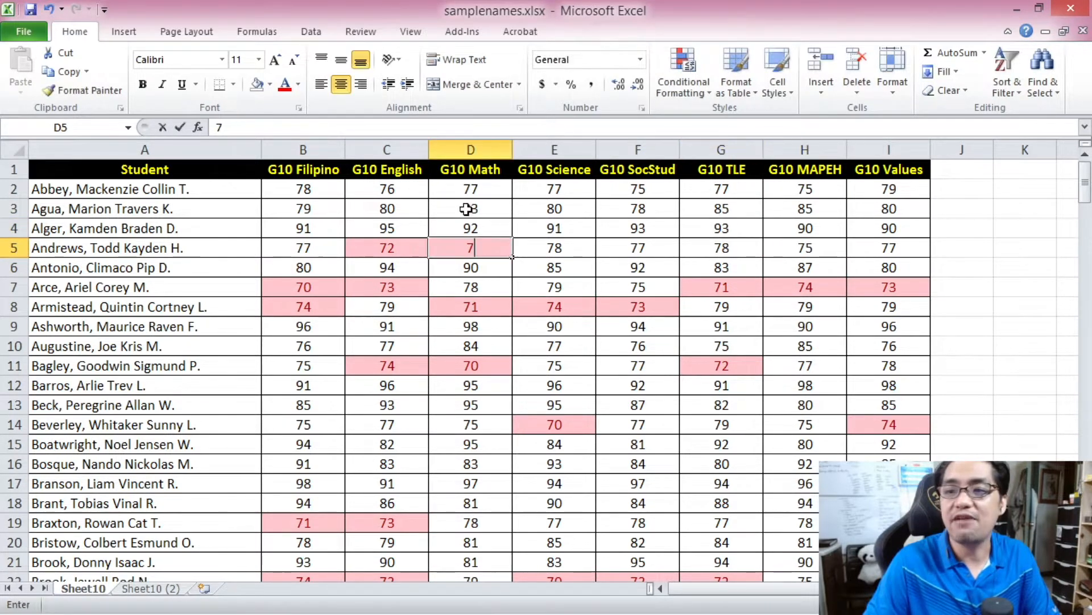
left_click(472, 208)
left_click(393, 245)
type("75")
left_click(475, 208)
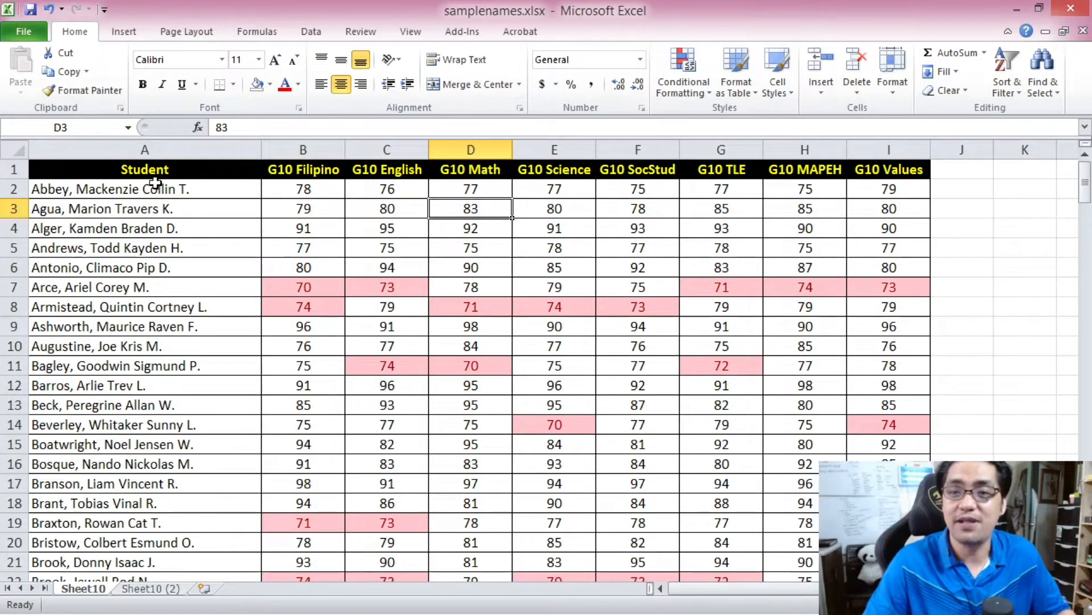
- Select all the grades in B2:I201, copy them and clear the cell contents
left_click(307, 186)
left_click_drag(1087, 186, 1088, 555)
left_click(889, 563, "shift")
key("ctrl+c")
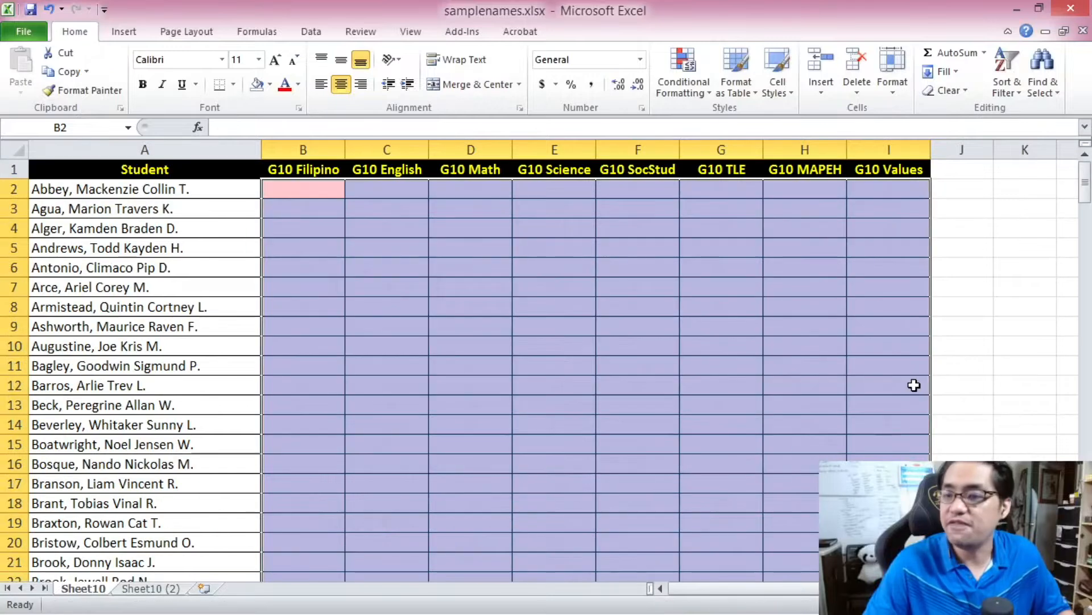
left_click(471, 306)
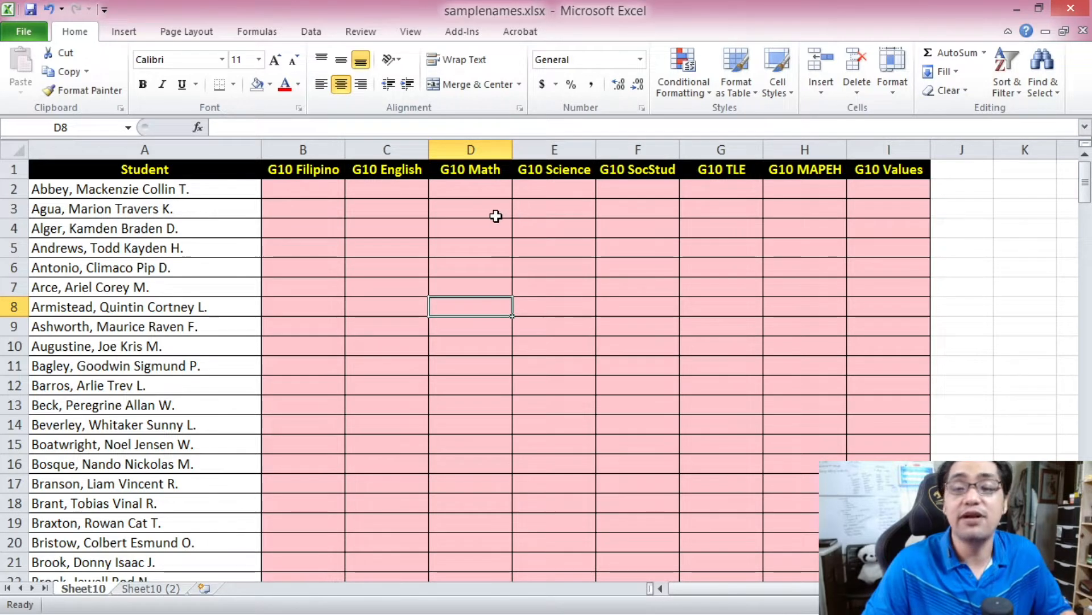
- Restore the cleared grades in B2:I201 and check the highlighted cells in rows 7 and 8
right_click(321, 190)
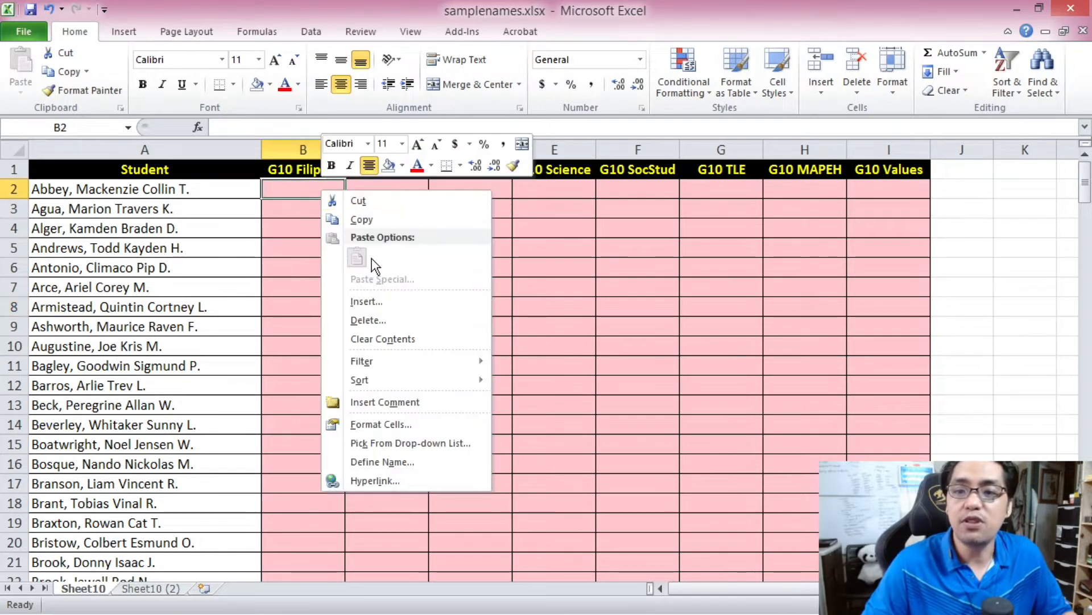
key("Escape")
key("ctrl+v")
left_click(356, 305)
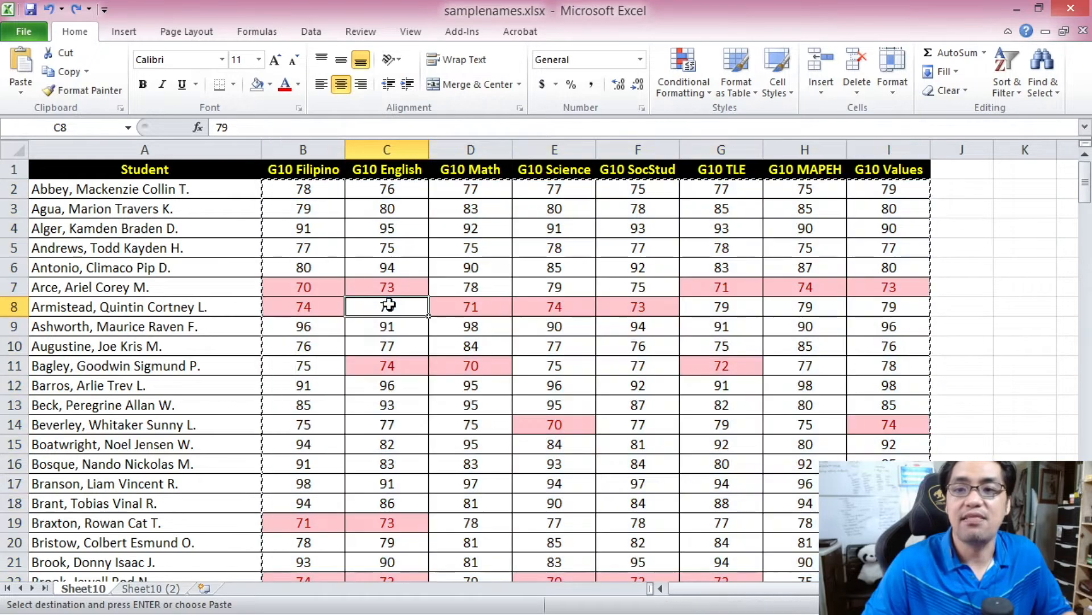
left_click(712, 285)
left_click(631, 307)
left_click(529, 309)
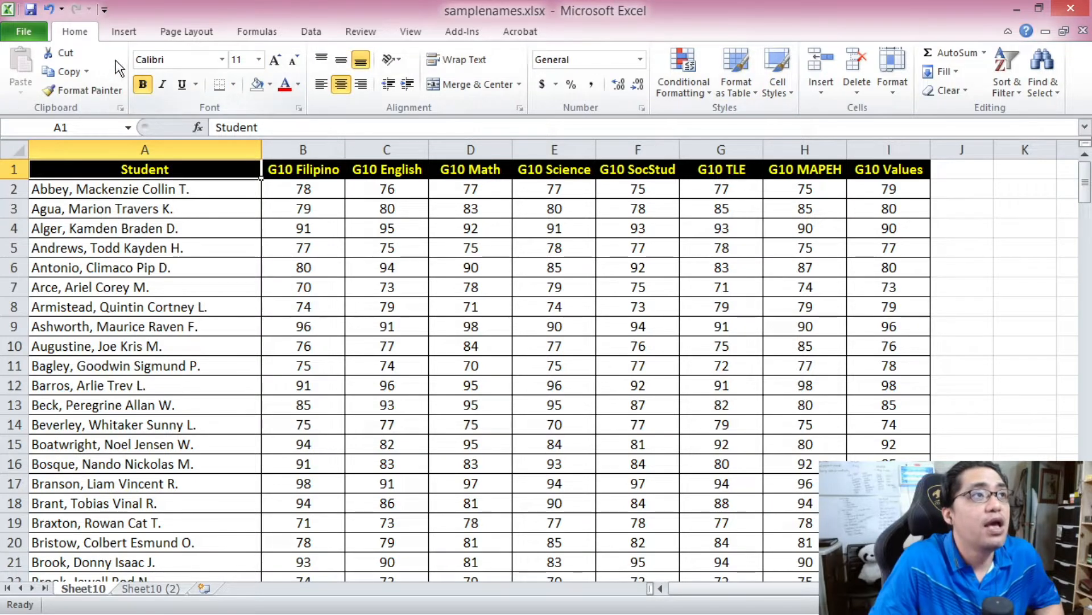
- Select cell B2 and look at the Highlight Cells Rules available under Conditional Formatting
left_click(113, 36)
left_click(75, 30)
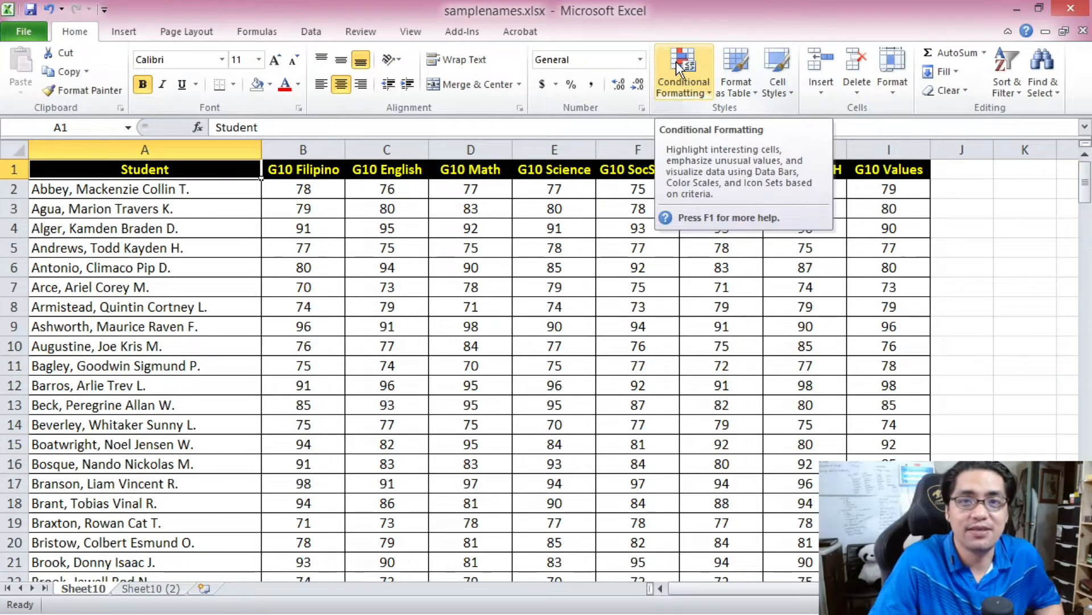
left_click(317, 192)
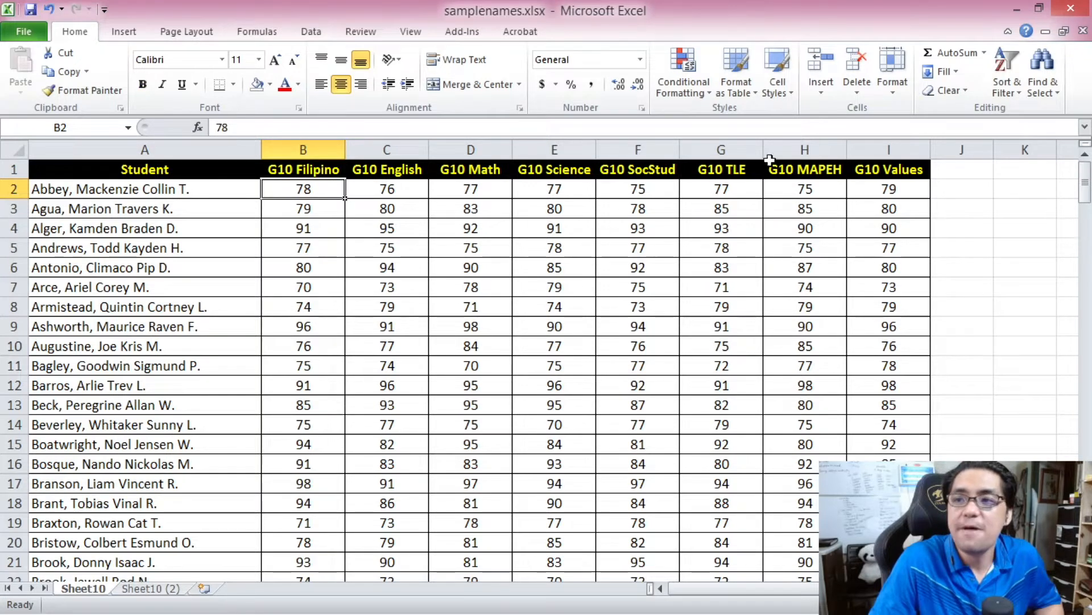
left_click(682, 70)
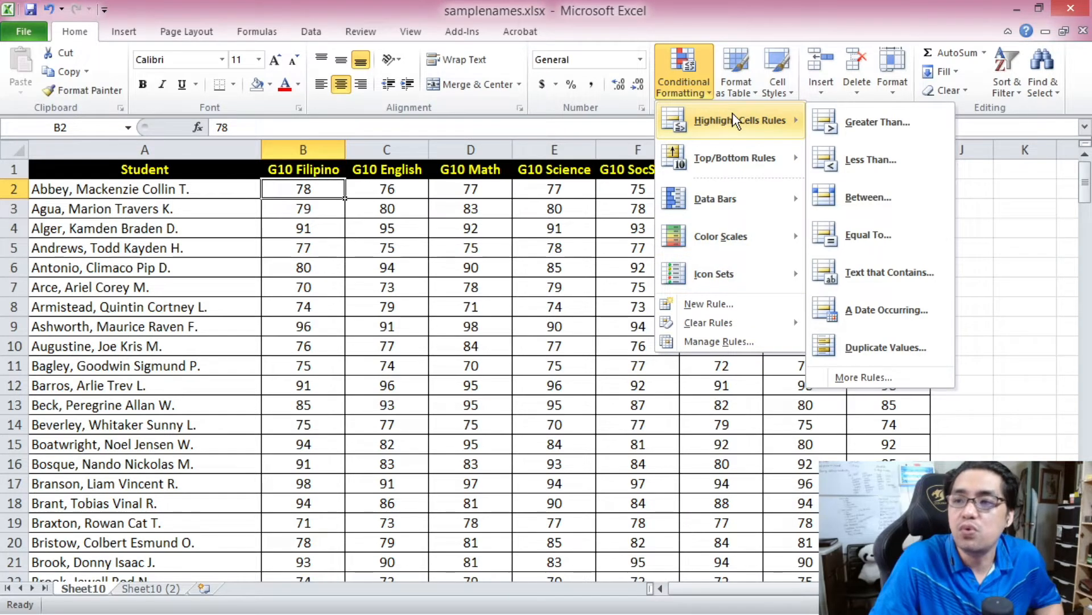
left_click(324, 174)
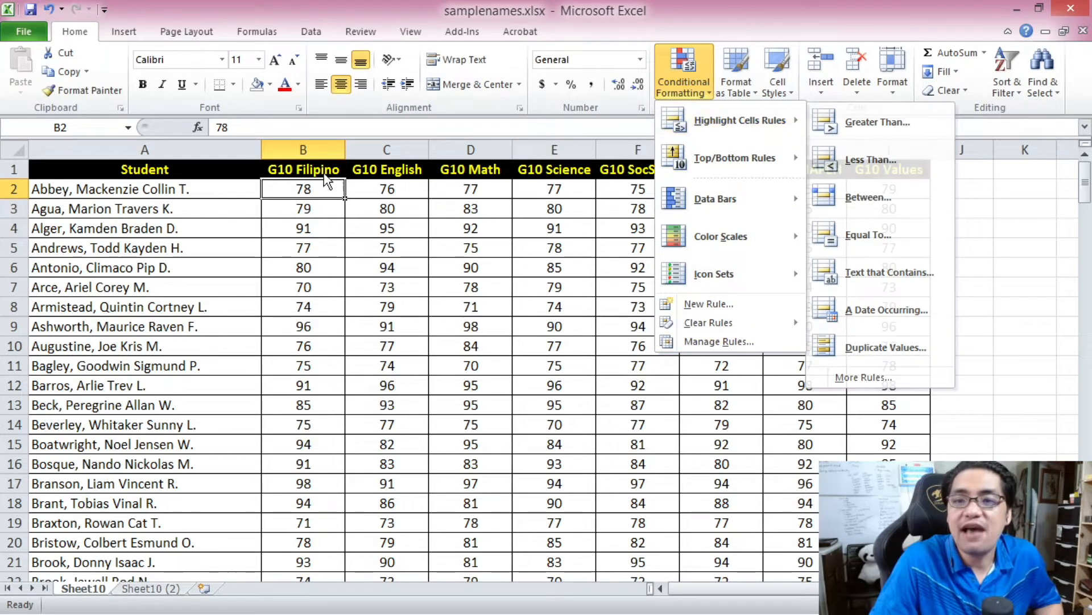
- Select the G10 Filipino grades in B2:B201 and look at the available Conditional Formatting options
left_click(358, 249)
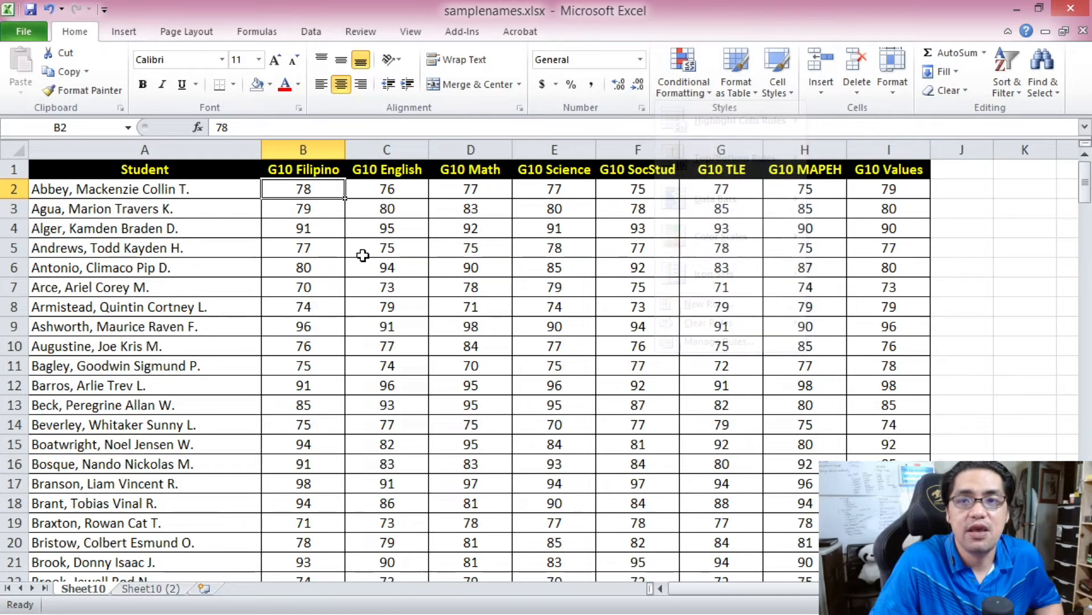
left_click(339, 252)
left_click(318, 194)
left_click_drag(1085, 182, 1085, 518)
left_click(290, 562, "shift")
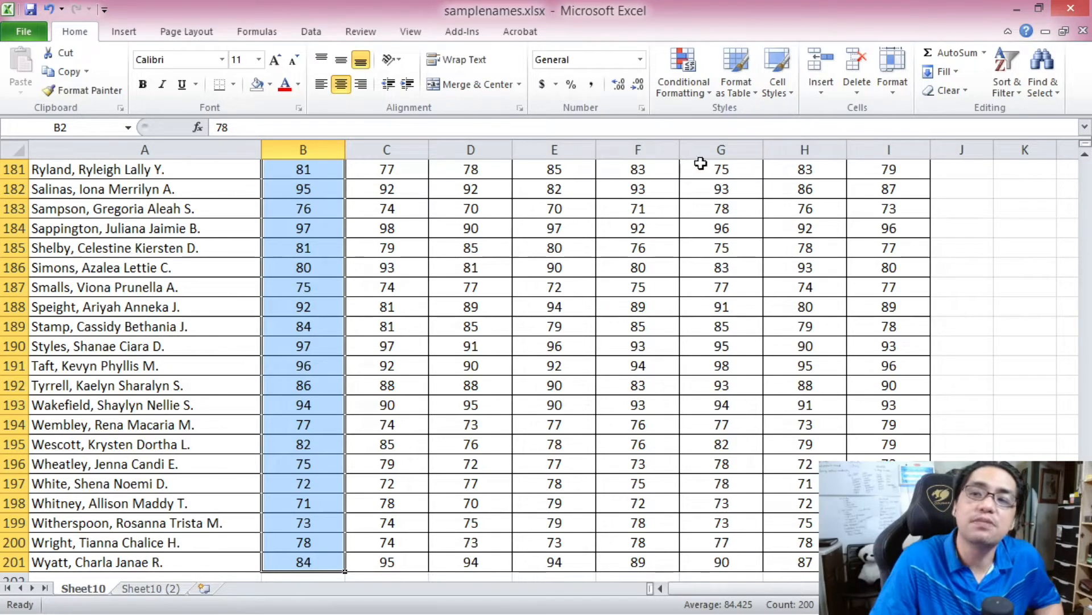
left_click(685, 74)
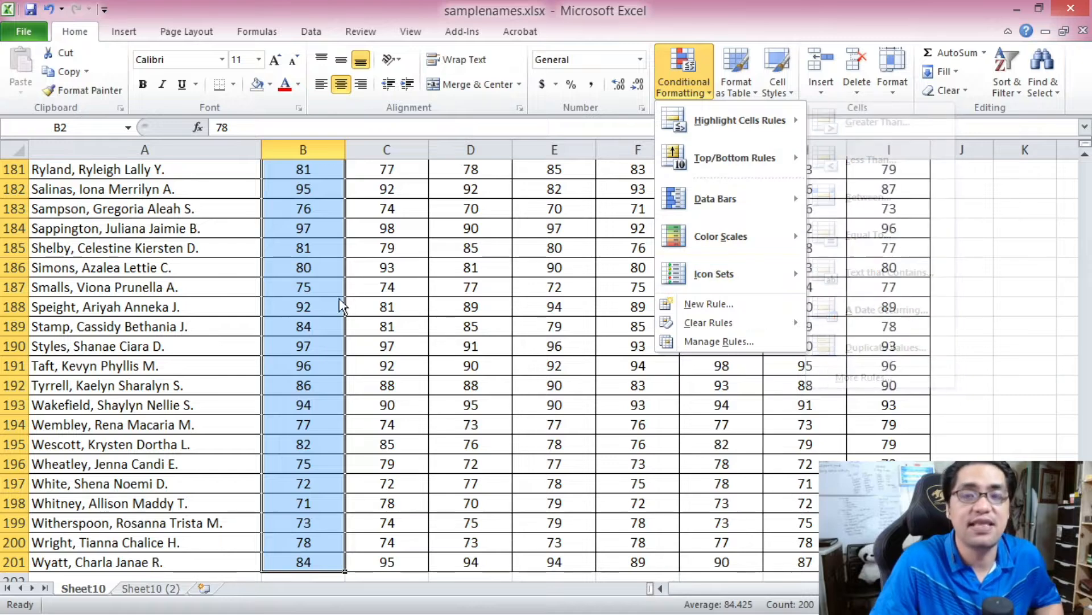
mouse_move(785, 274)
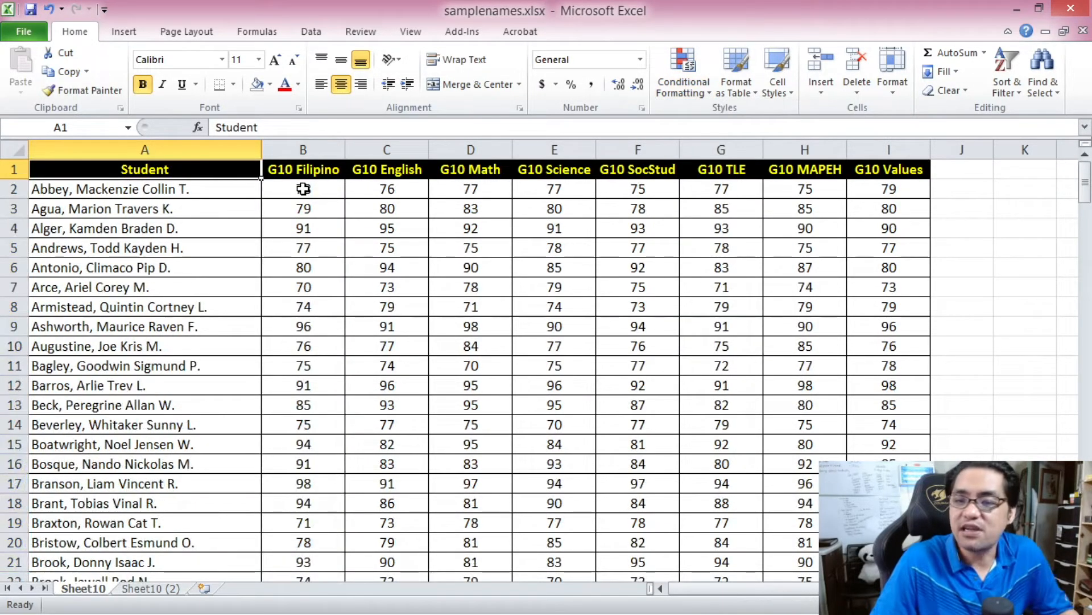
- Select the G10 Filipino grades in B2:B201 and start a new conditional formatting rule for them
left_click(303, 189)
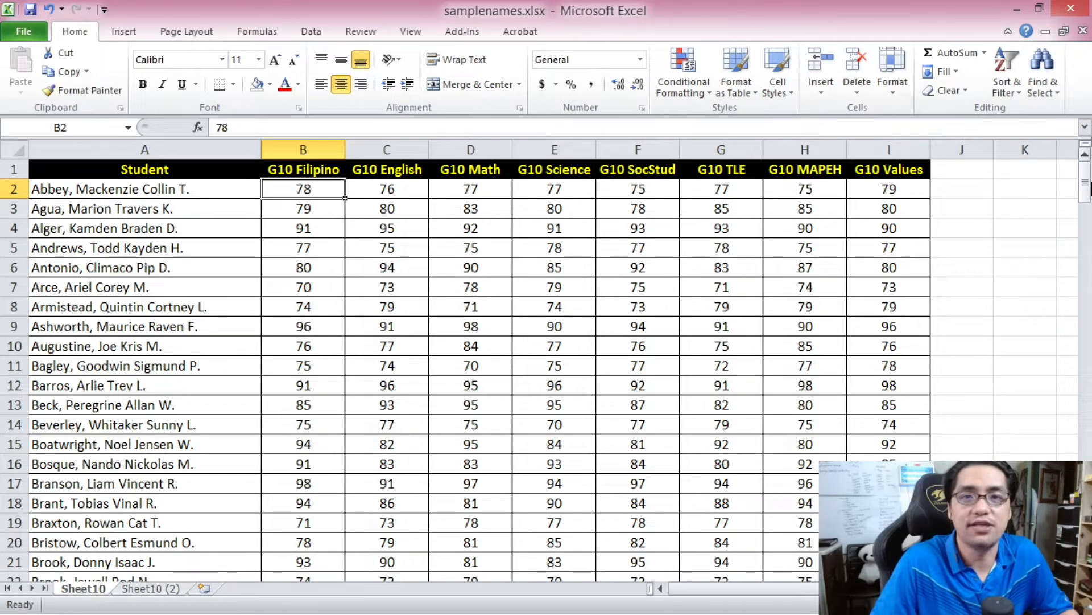
left_click_drag(1085, 181, 1085, 190)
left_click(303, 562, "shift")
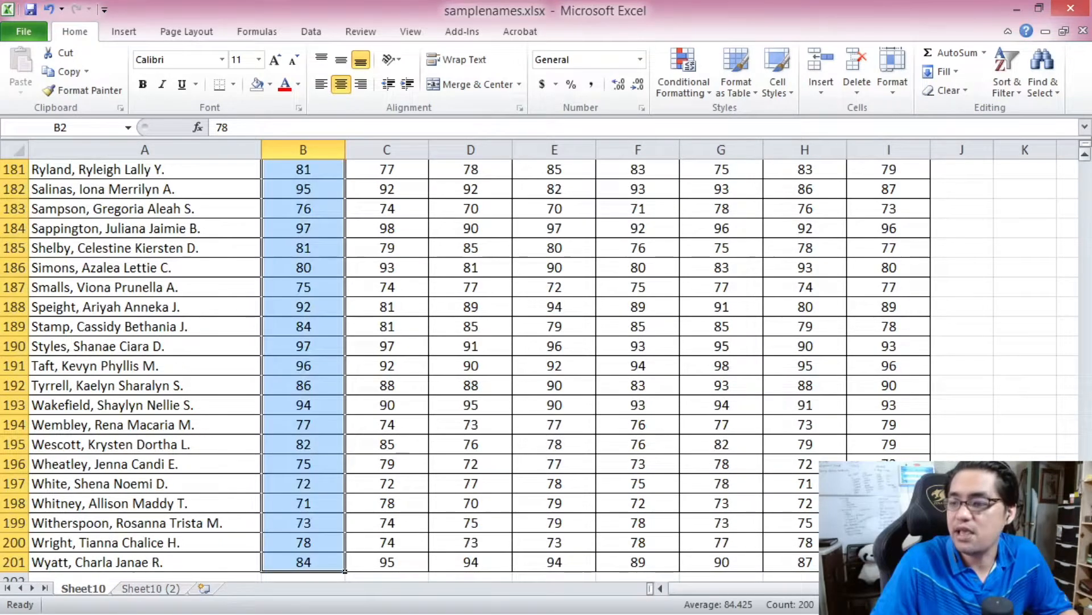
left_click_drag(1068, 542, 1070, 543)
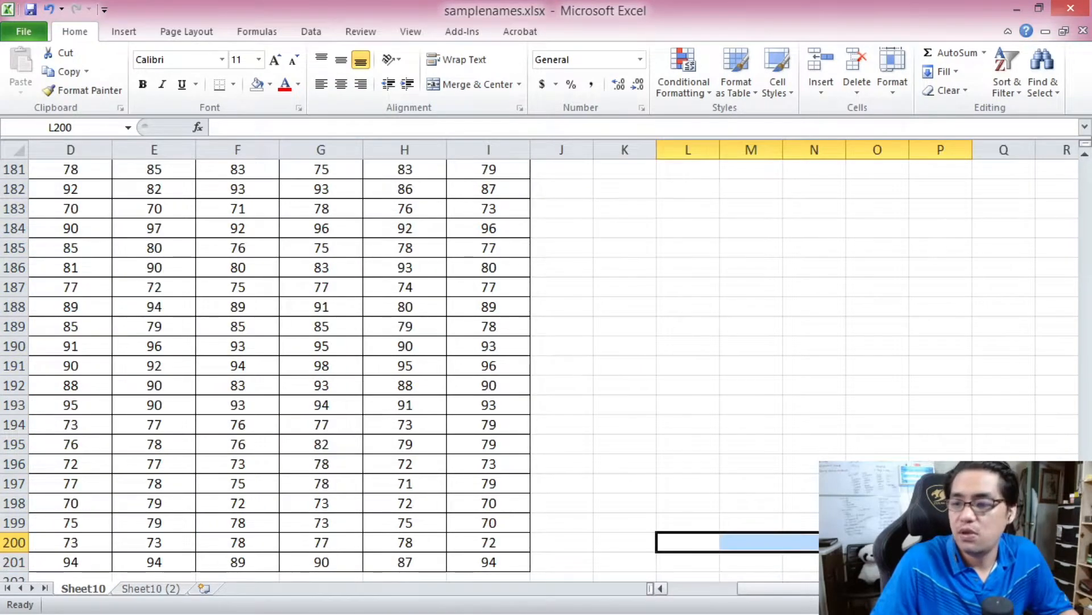
left_click_drag(854, 589, 449, 588)
left_click(303, 562)
left_click_drag(1086, 549, 1074, 173)
left_click(311, 191, "shift")
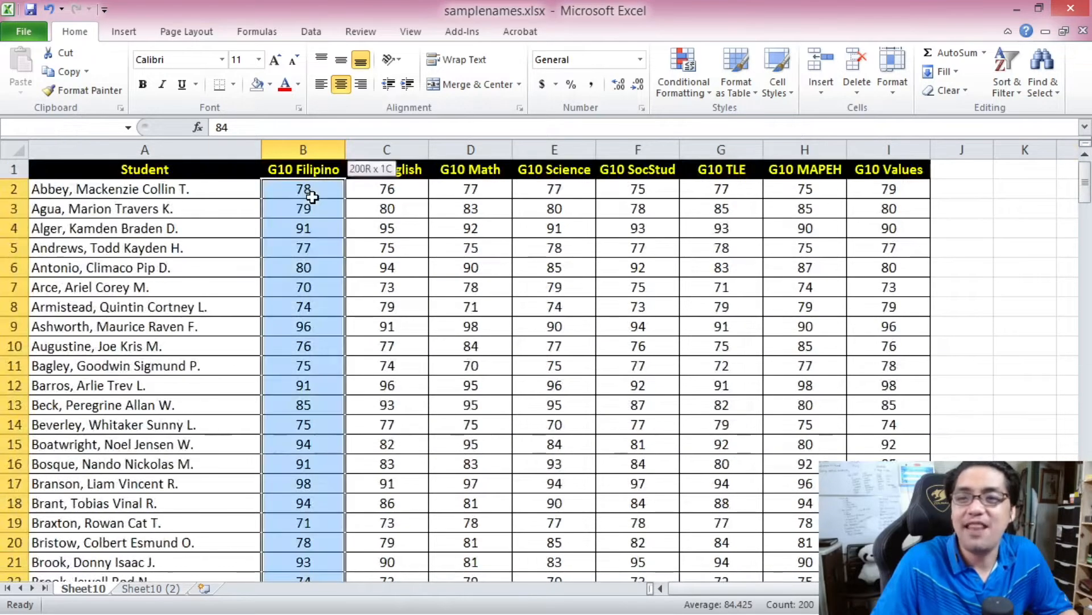
left_click(688, 63)
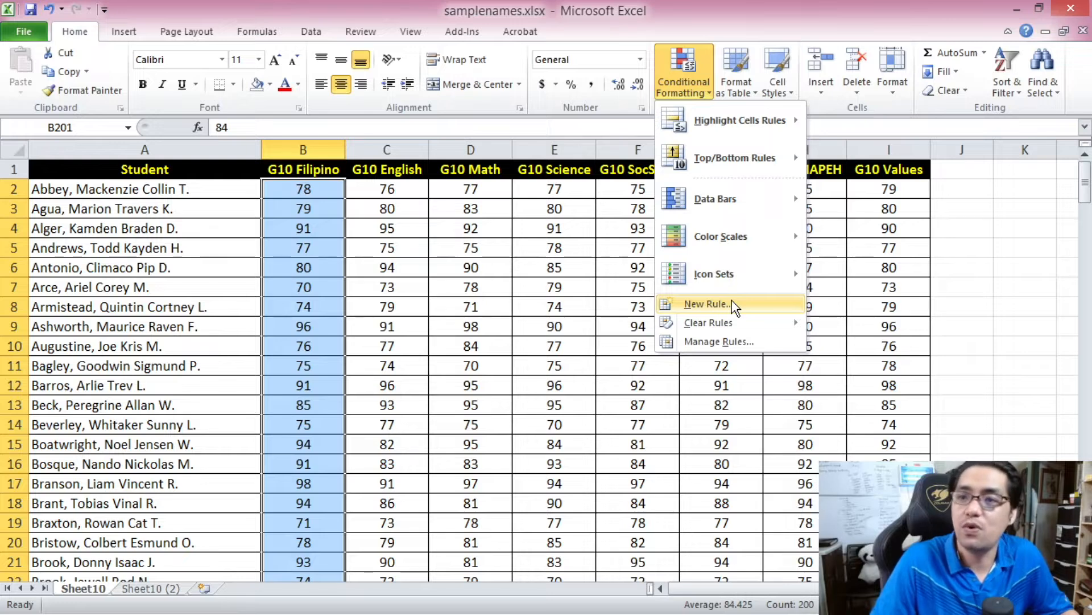
left_click(717, 305)
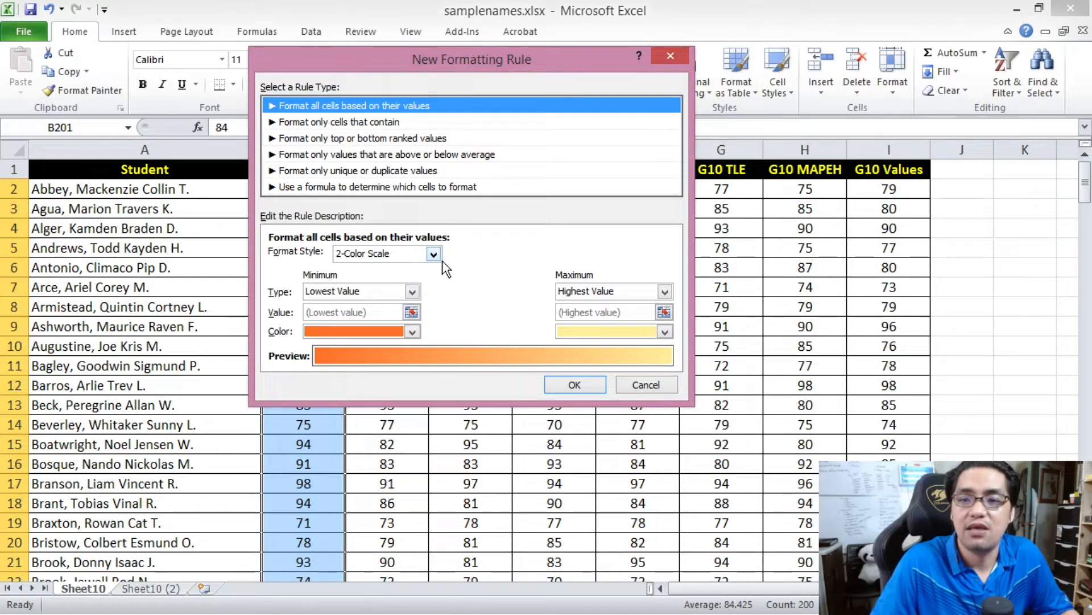
- Apply a 2-Color Scale running from light red at the Lowest Value to light green at the Highest Value
left_click(412, 291)
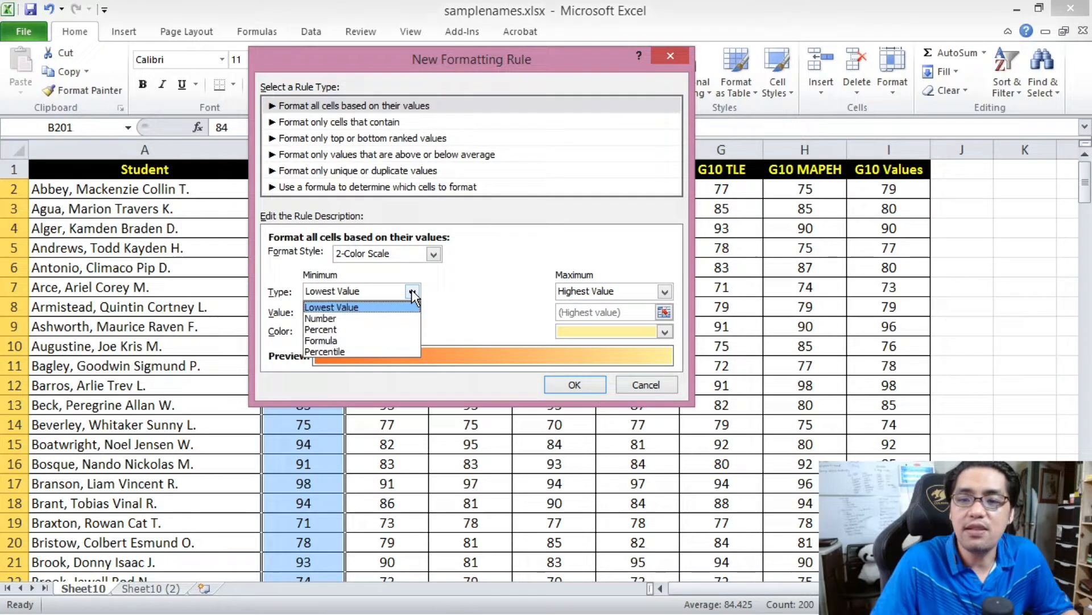
left_click(335, 308)
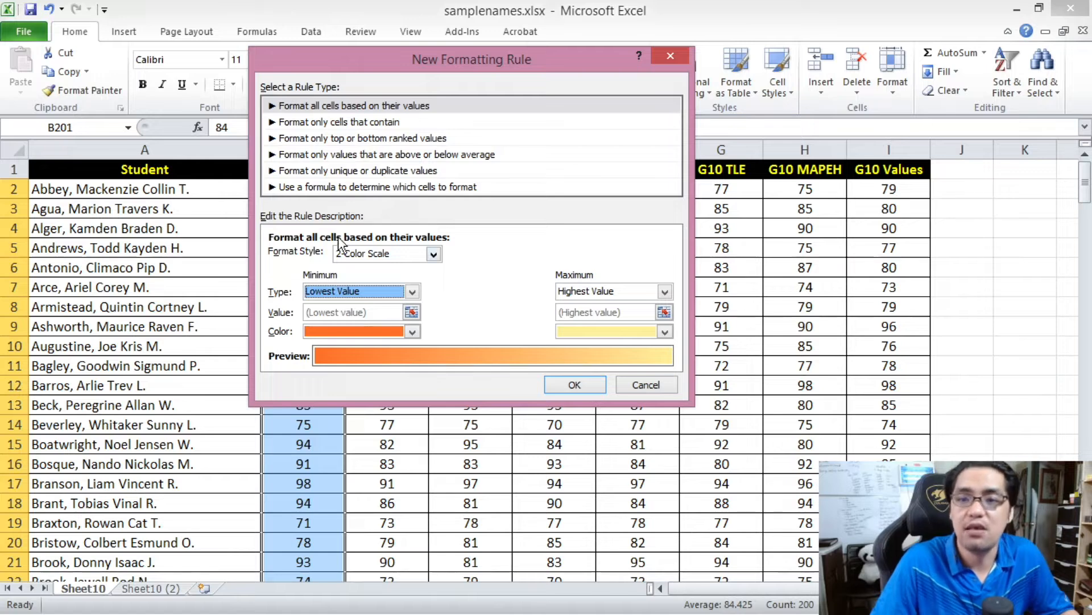
left_click(605, 290)
left_click(595, 304)
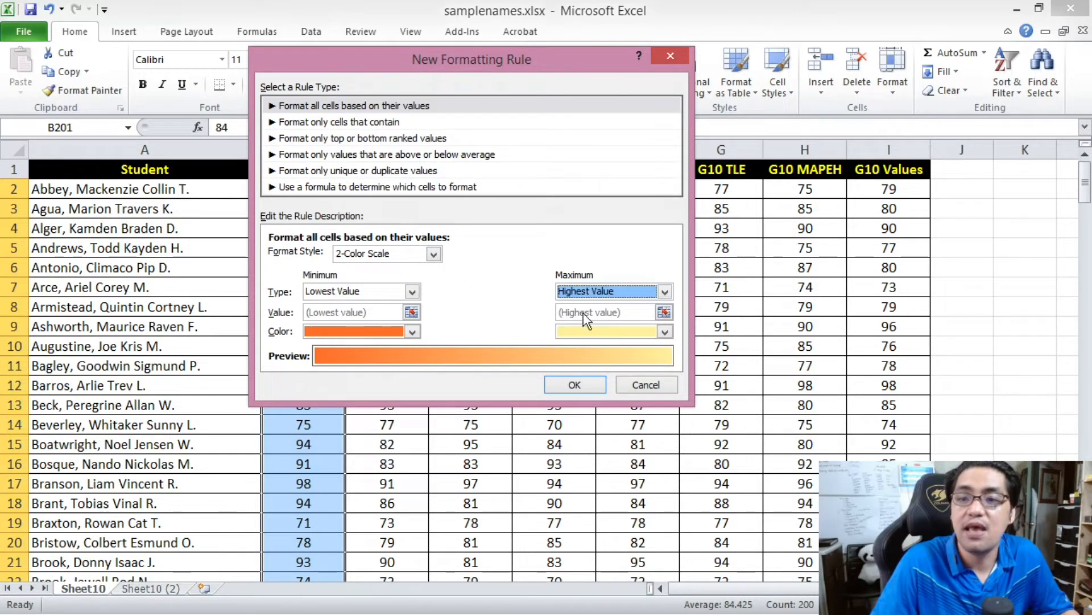
left_click(412, 332)
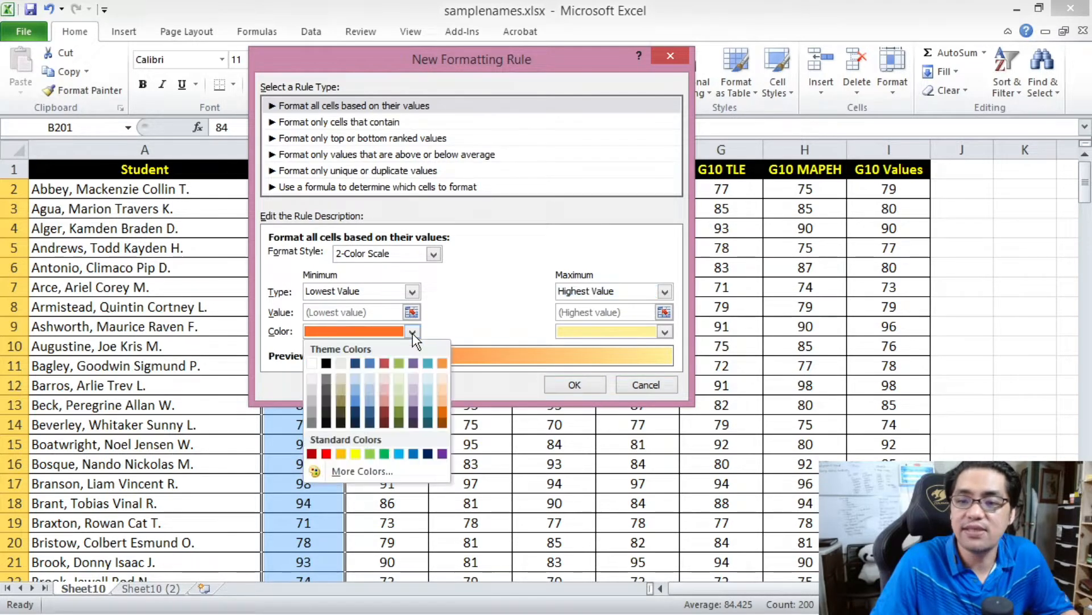
left_click(387, 398)
left_click(578, 334)
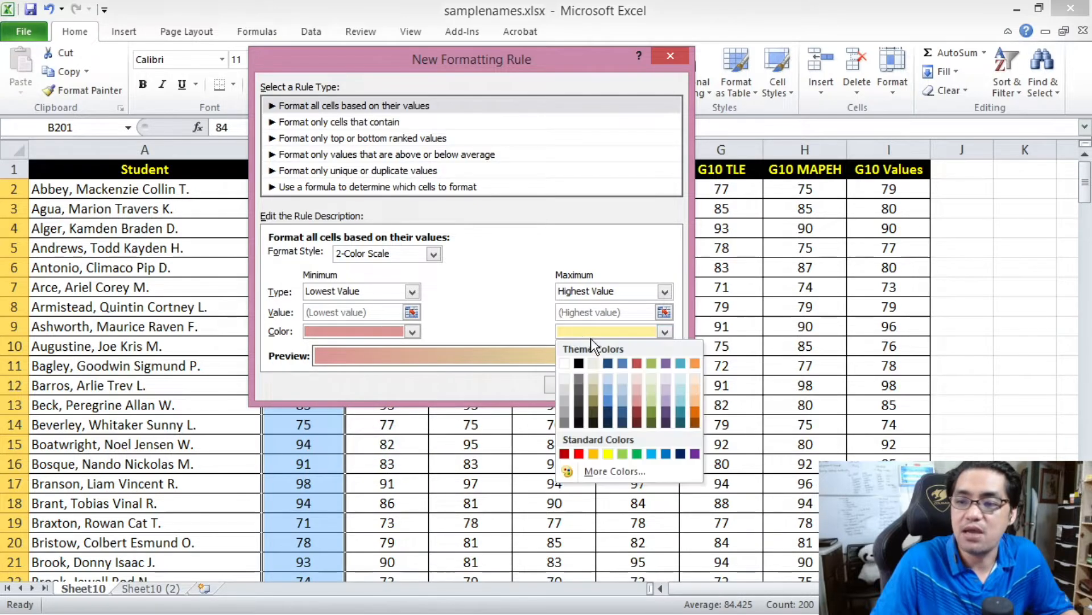
left_click(654, 400)
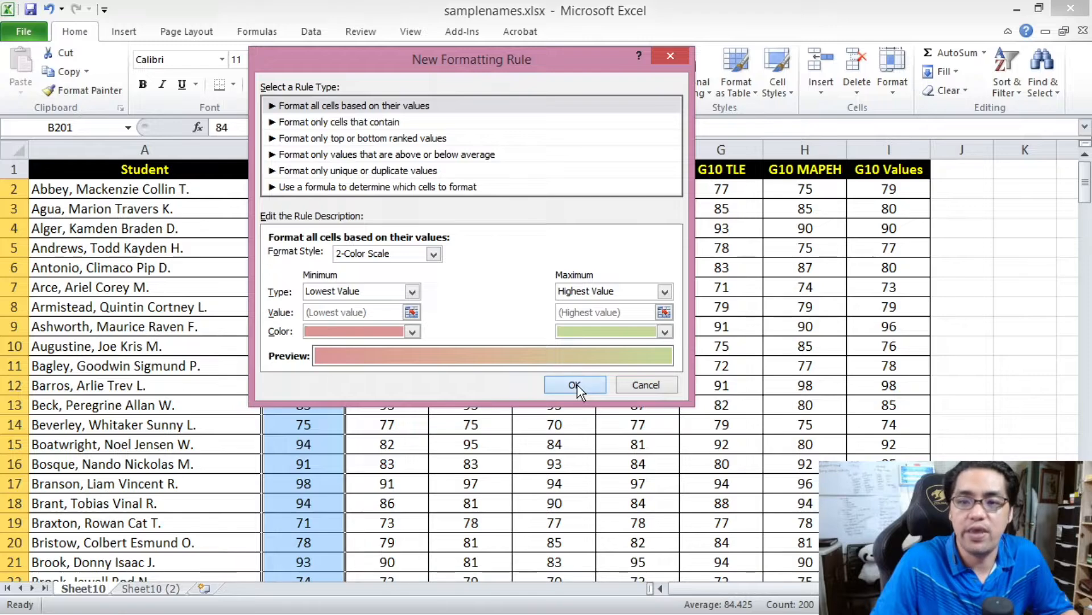
left_click(576, 385)
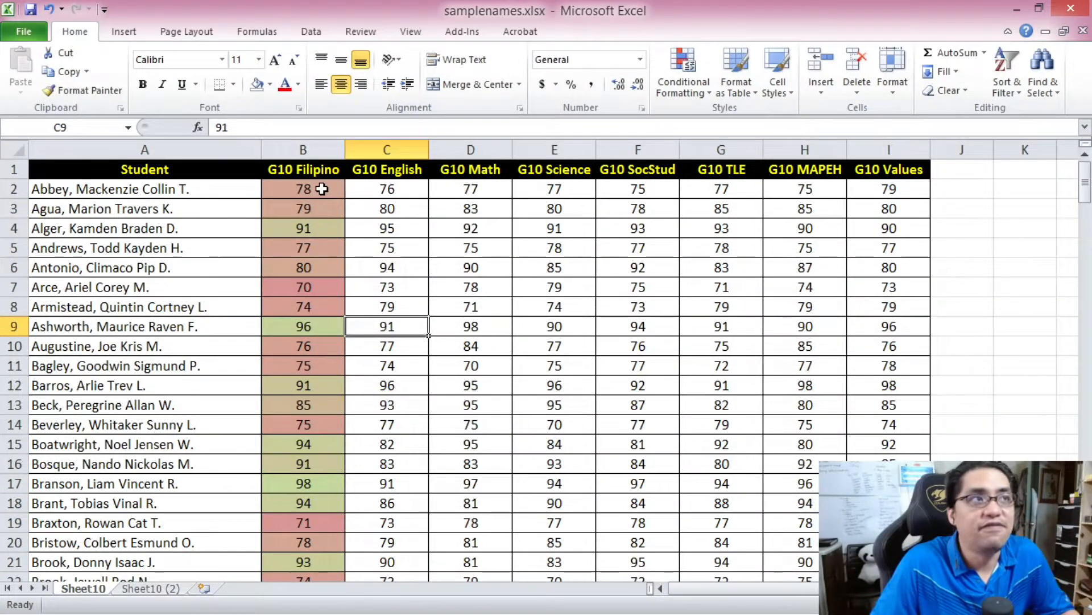
- Examine the color scale shading on low and high grades throughout the G10 Filipino column
left_click(322, 189)
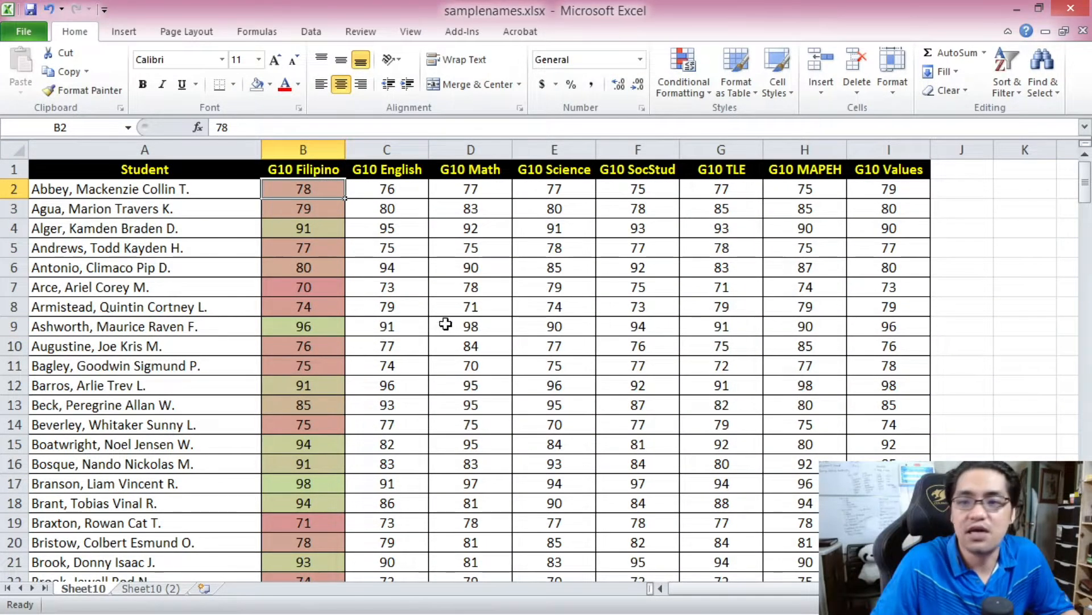
mouse_move(1087, 204)
left_mouse_down()
mouse_move(1068, 345)
mouse_move(1067, 533)
mouse_move(1067, 205)
left_mouse_up()
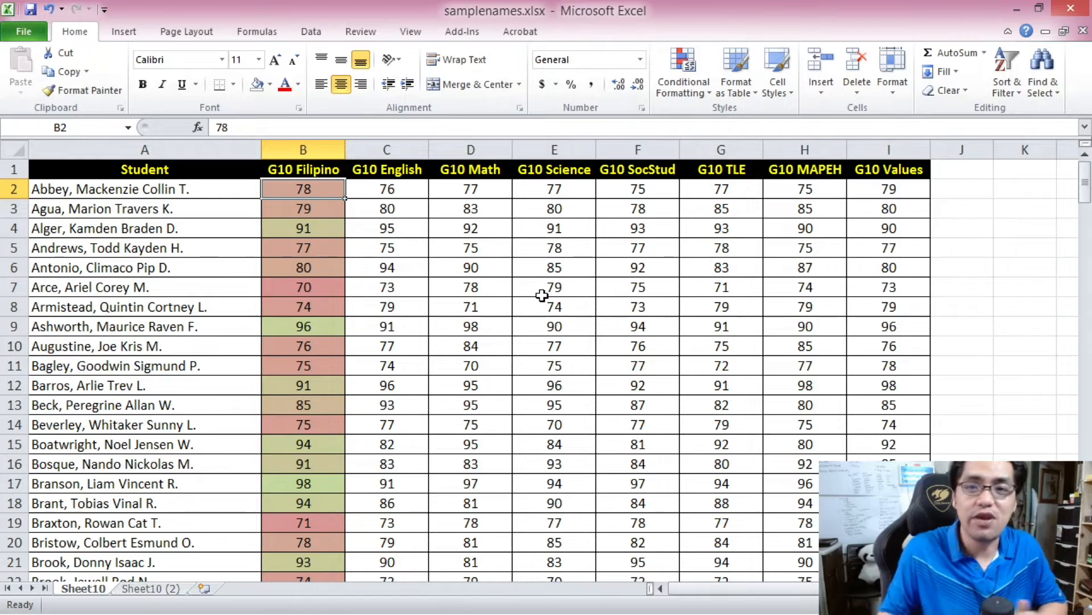
left_click_drag(1085, 194, 1088, 562)
left_click(290, 522)
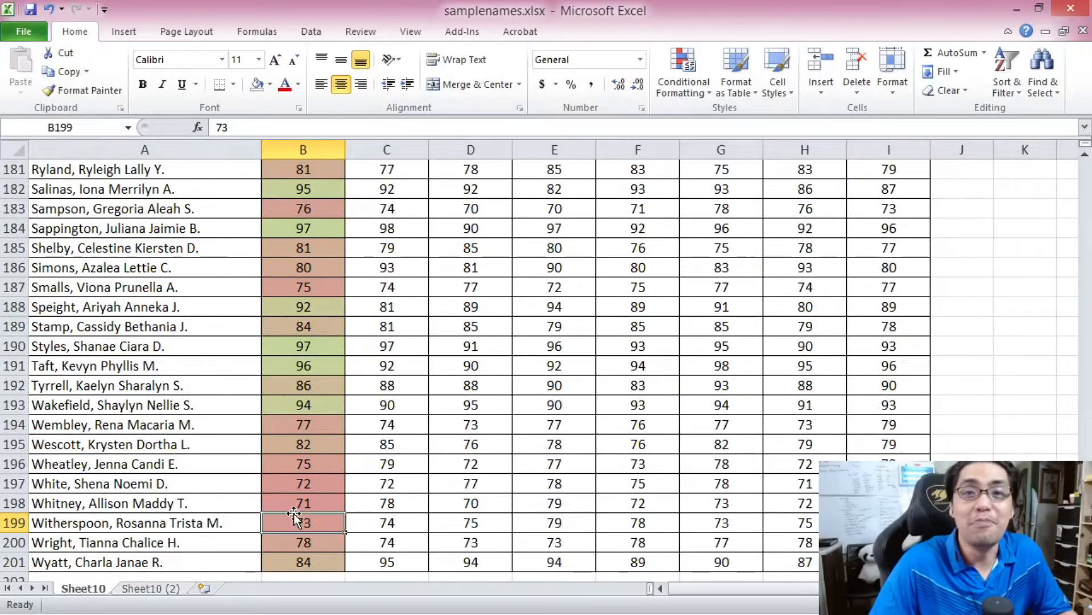
left_click(331, 349)
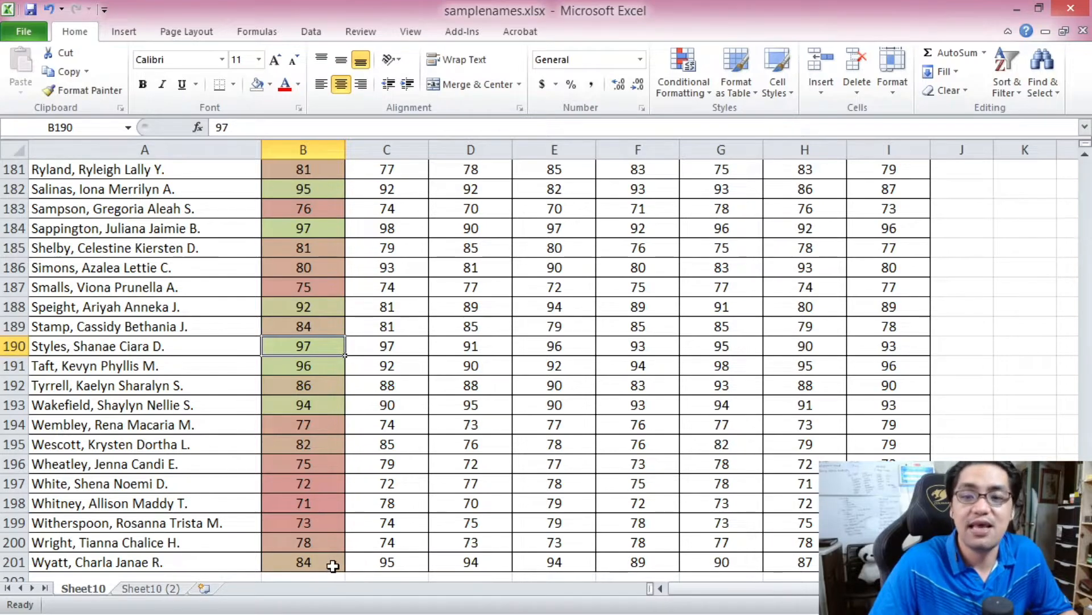
scroll(936, 206, "up", 20)
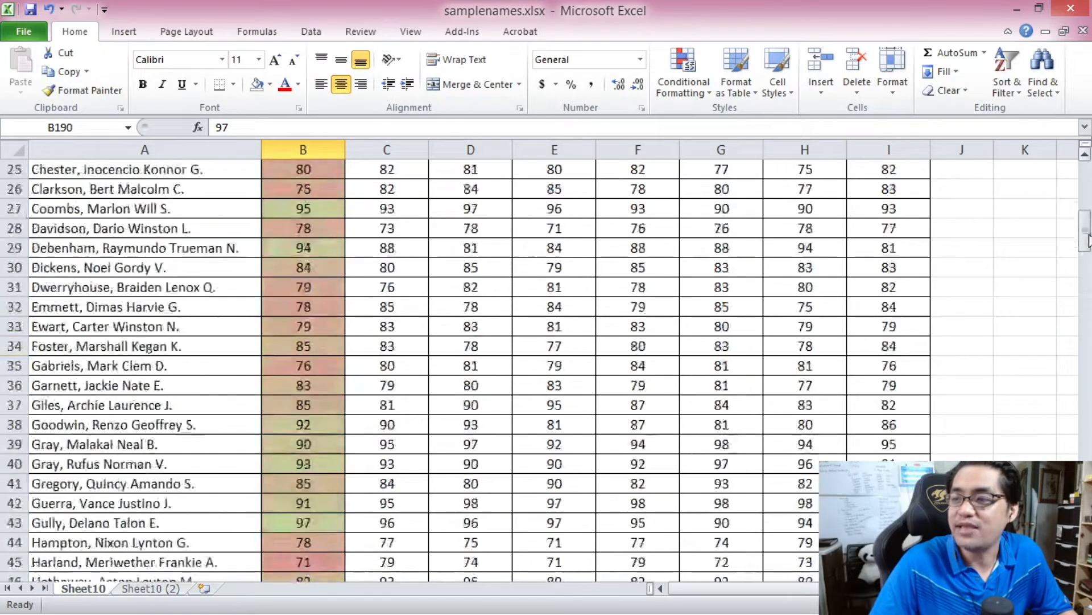
left_click(286, 293)
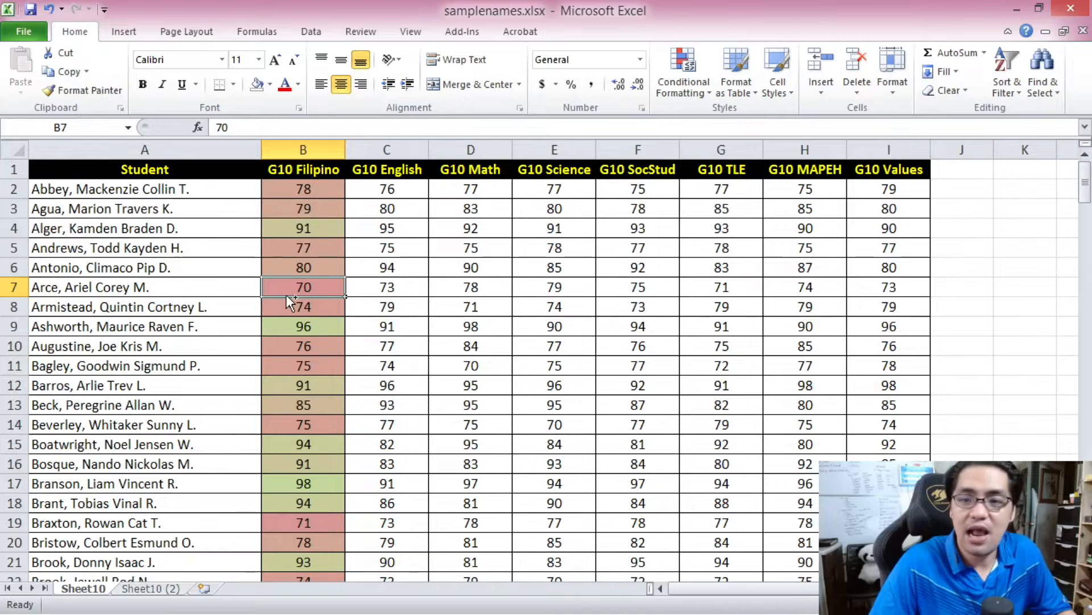
- Sort the whole grade table by G10 Filipino from largest to smallest
key("ctrl+a")
left_click(312, 31)
left_click(373, 85)
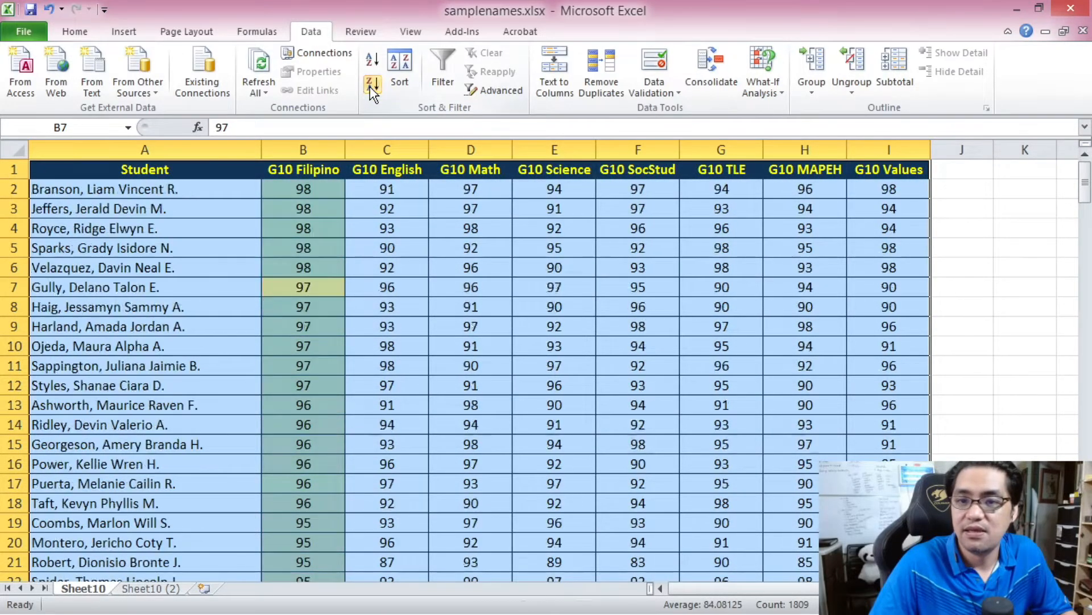
- Examine the color gradient down the sorted G10 Filipino column, from B2 to B201
left_click(291, 189)
scroll(1030, 170, "down", 1)
scroll(1030, 170, "up", 1)
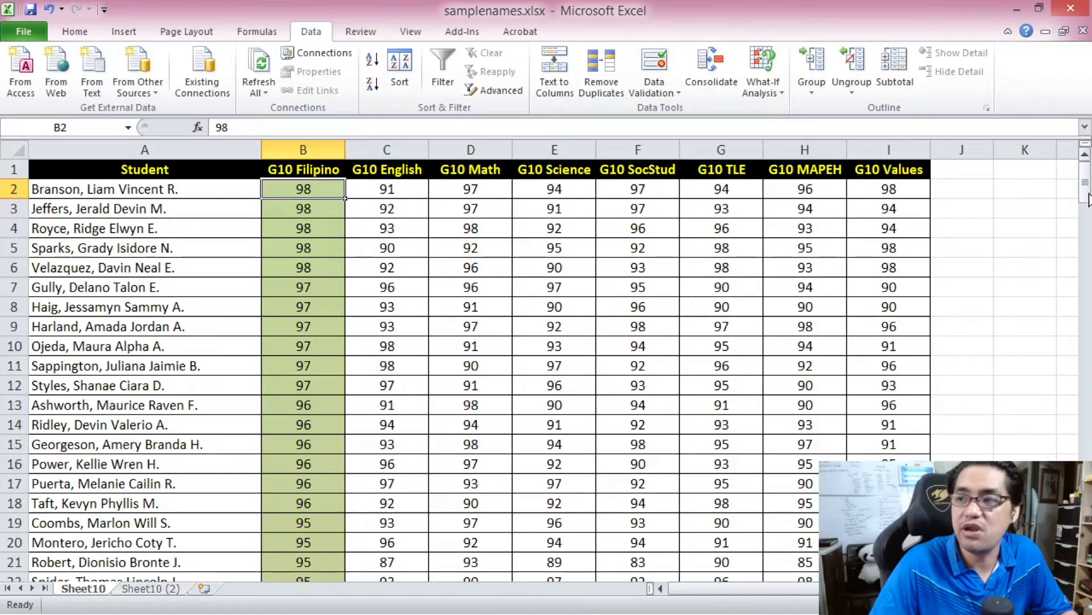
left_click_drag(1089, 188, 1070, 547)
left_click(300, 562)
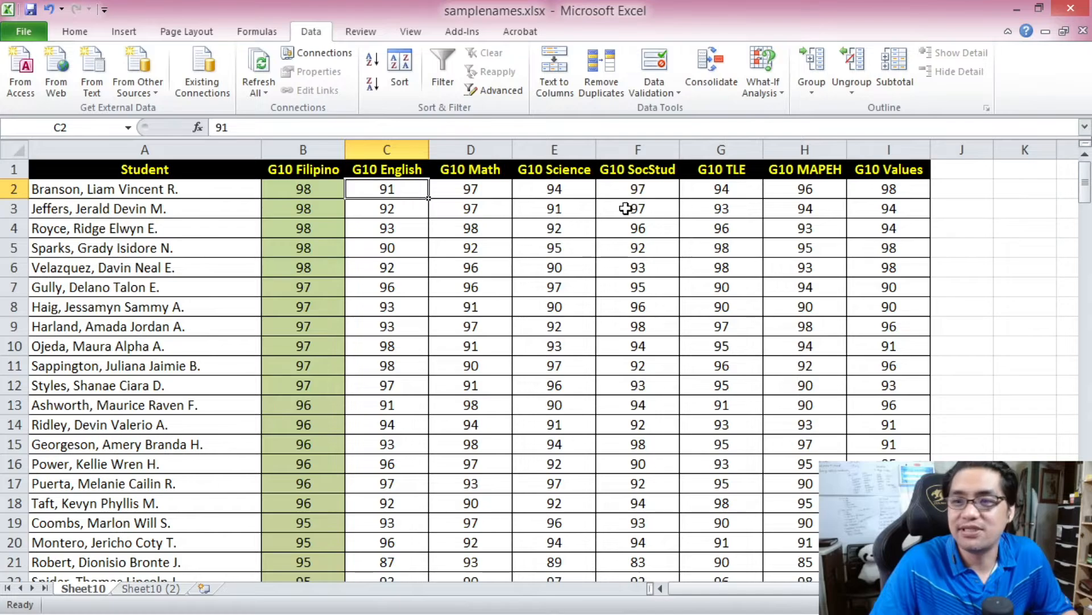
- Start a new conditional formatting rule for the G10 English grades in C2:C201 with the 3-Color Scale format style
left_click_drag(1085, 182, 1085, 193)
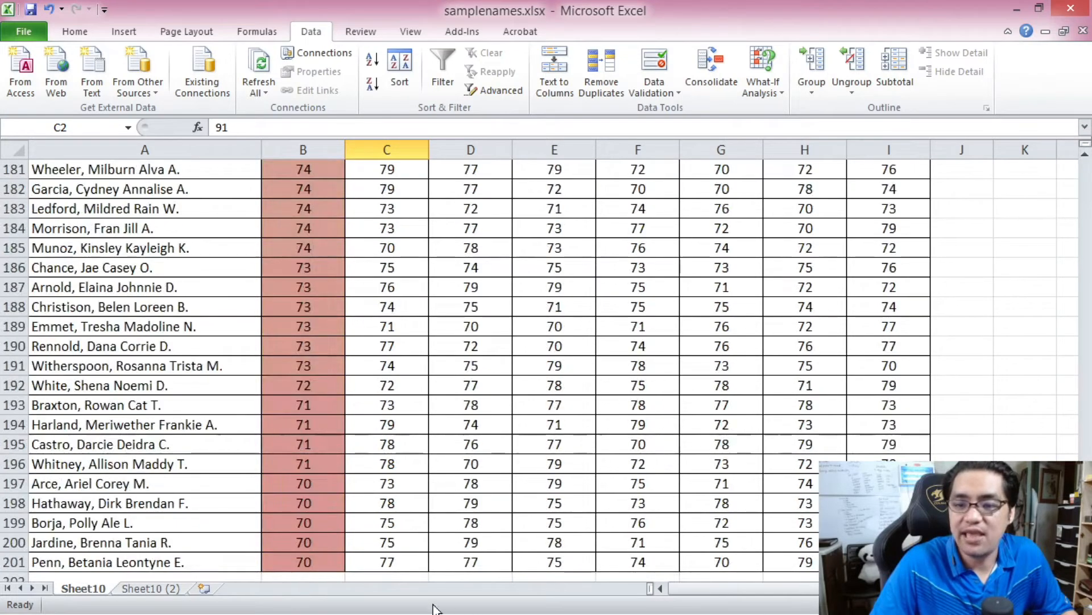
left_click(388, 560, "shift")
left_click_drag(1085, 543, 1091, 106)
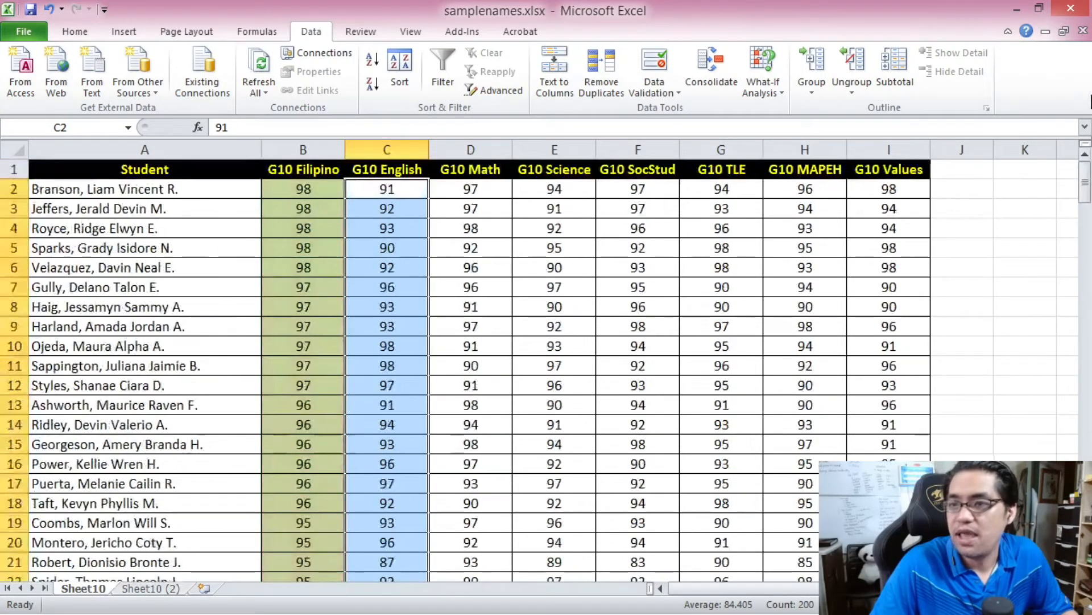
left_click(75, 31)
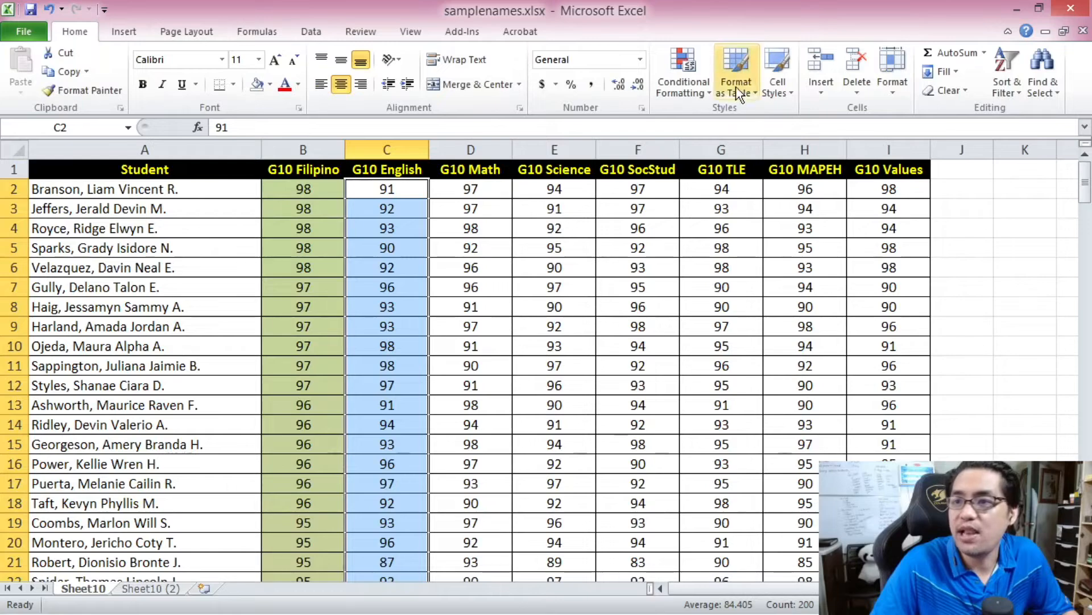
left_click(693, 72)
left_click(758, 308)
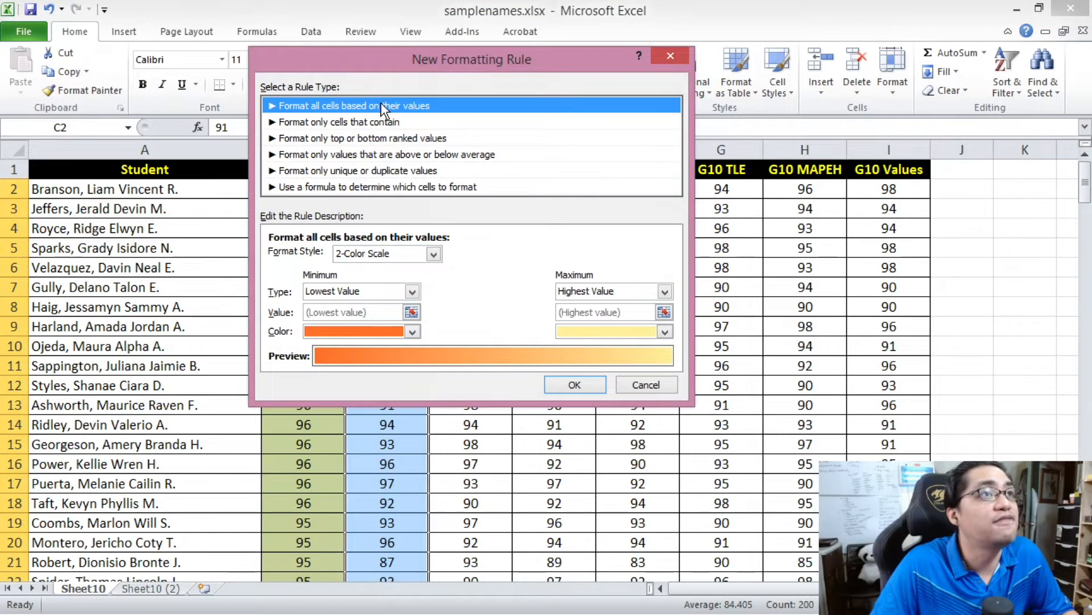
left_click(401, 253)
left_click(375, 281)
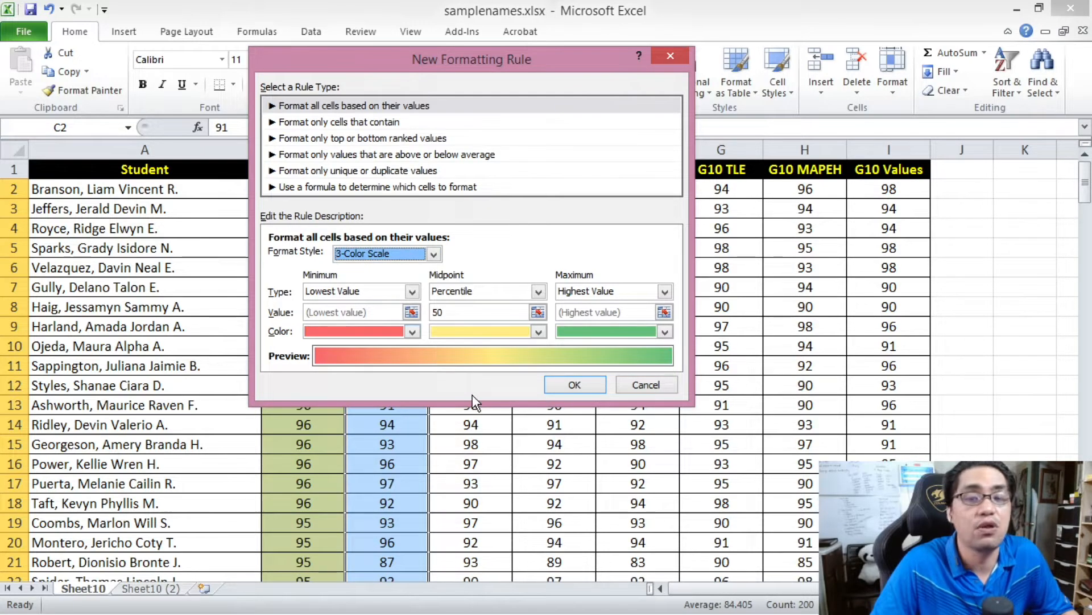
- Set the color scale's minimum to Number 70 and its maximum to Number 100
left_click(384, 291)
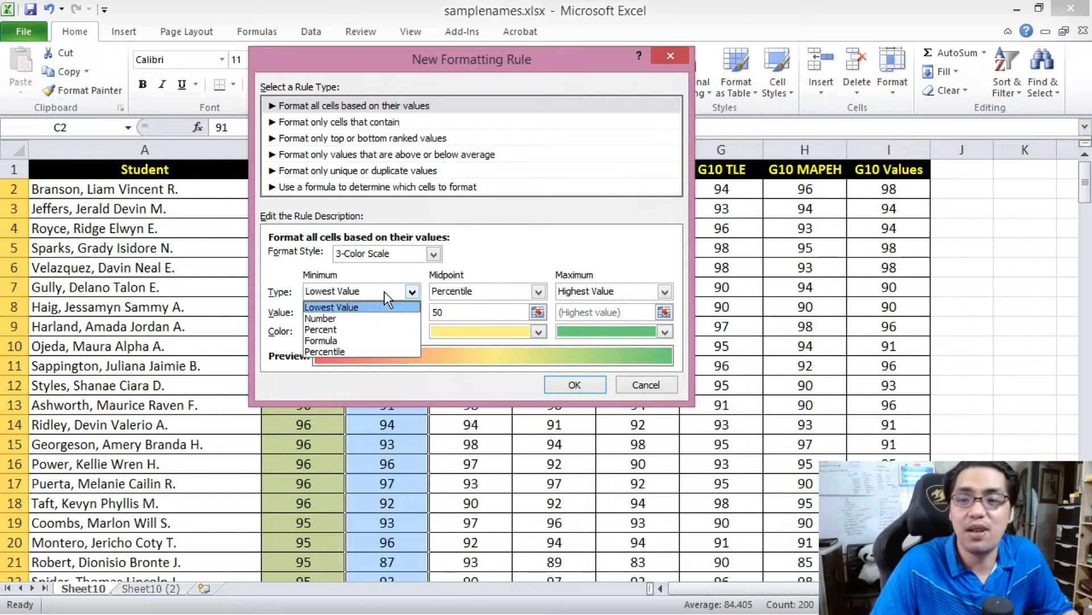
left_click(352, 318)
left_click(302, 312)
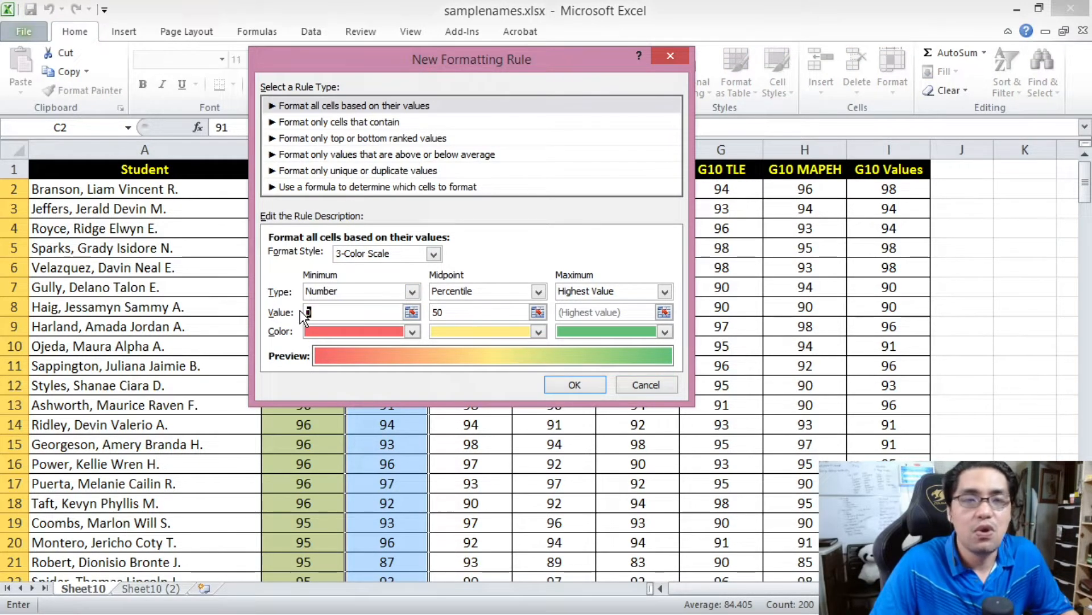
left_click(600, 292)
left_click(608, 318)
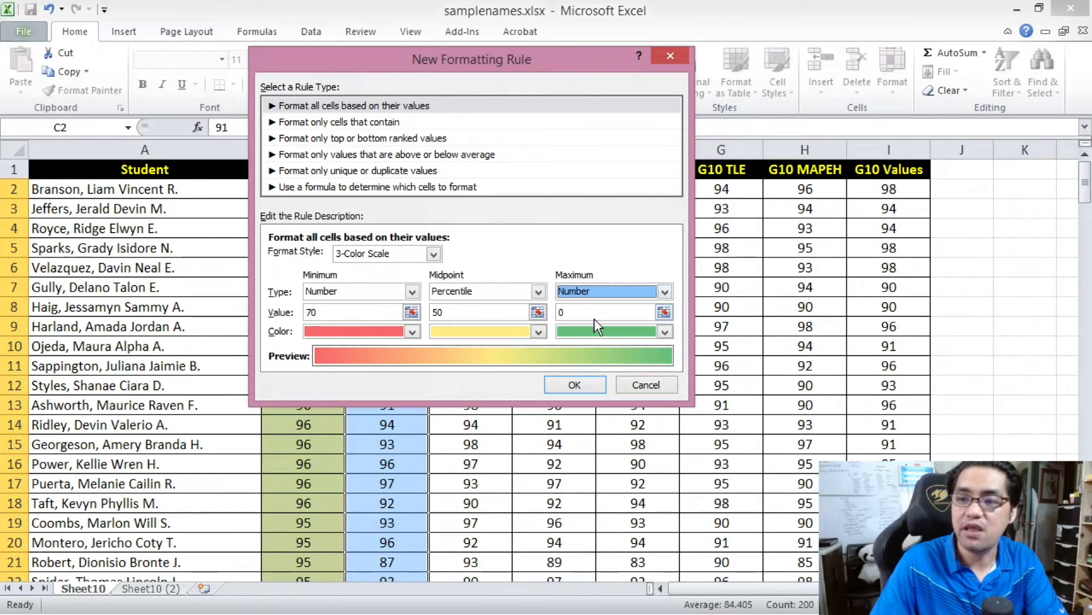
double_click(586, 314)
type("100")
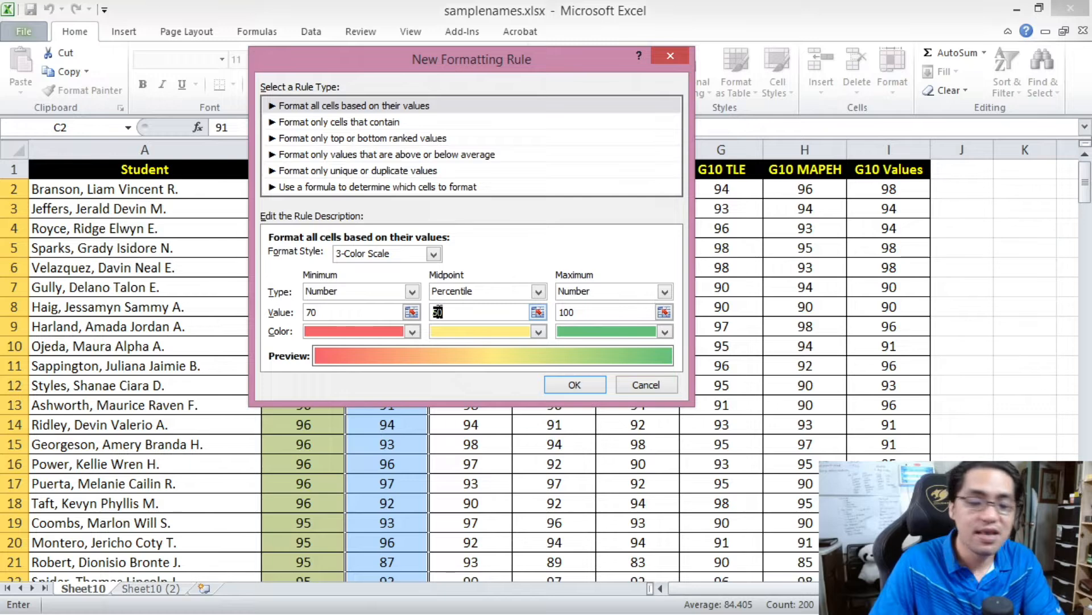
- Set the 3-color scale's midpoint to Number 85
left_click(466, 291)
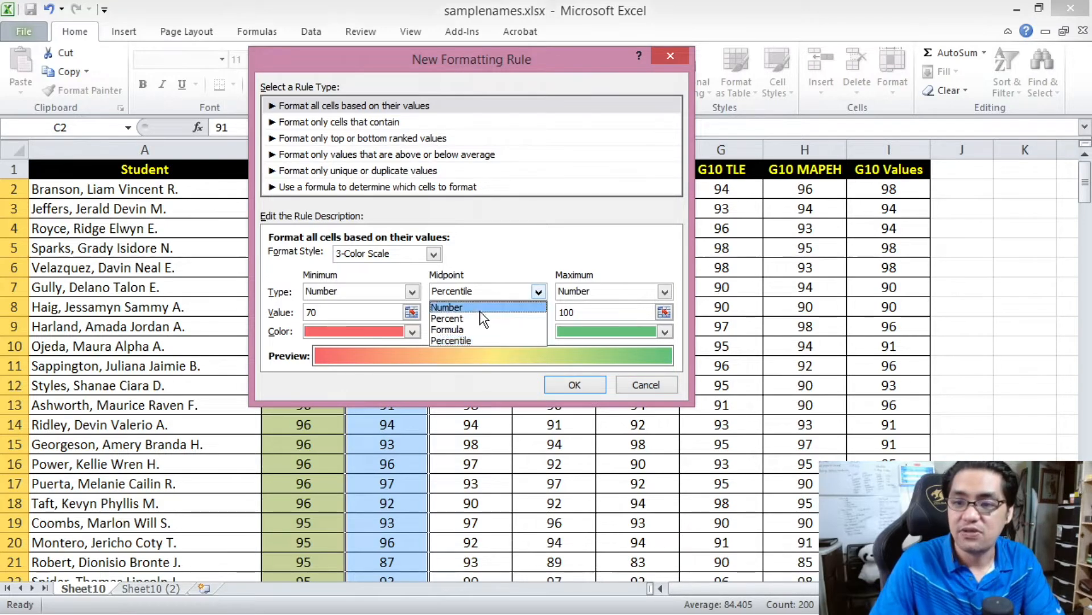
left_click(480, 305)
double_click(458, 311)
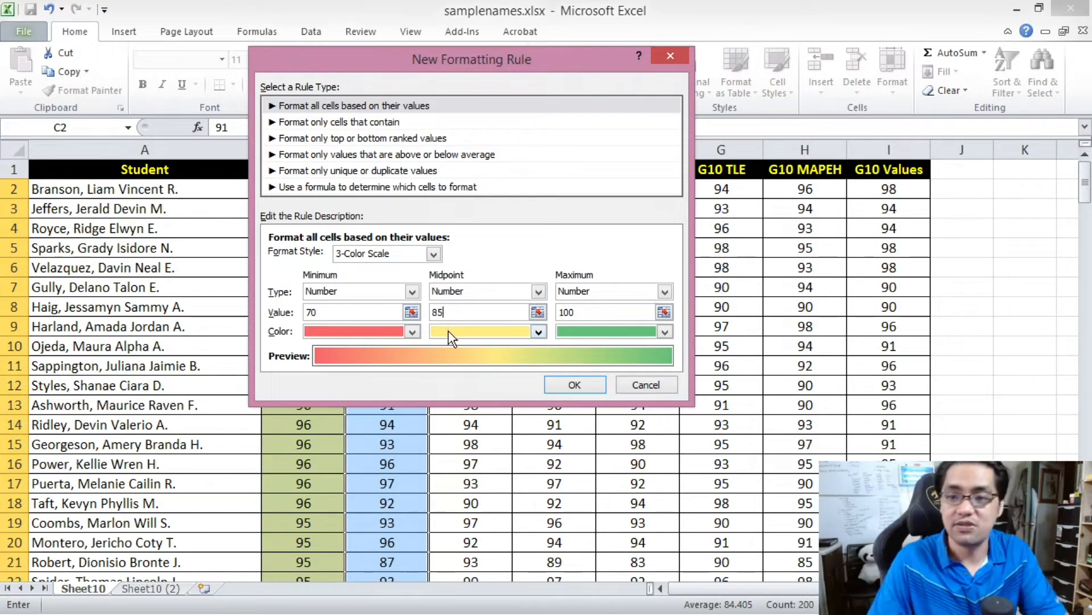
- Color the scale light red at the minimum, white at the midpoint and light olive green at the maximum, and apply the rule
left_click(413, 331)
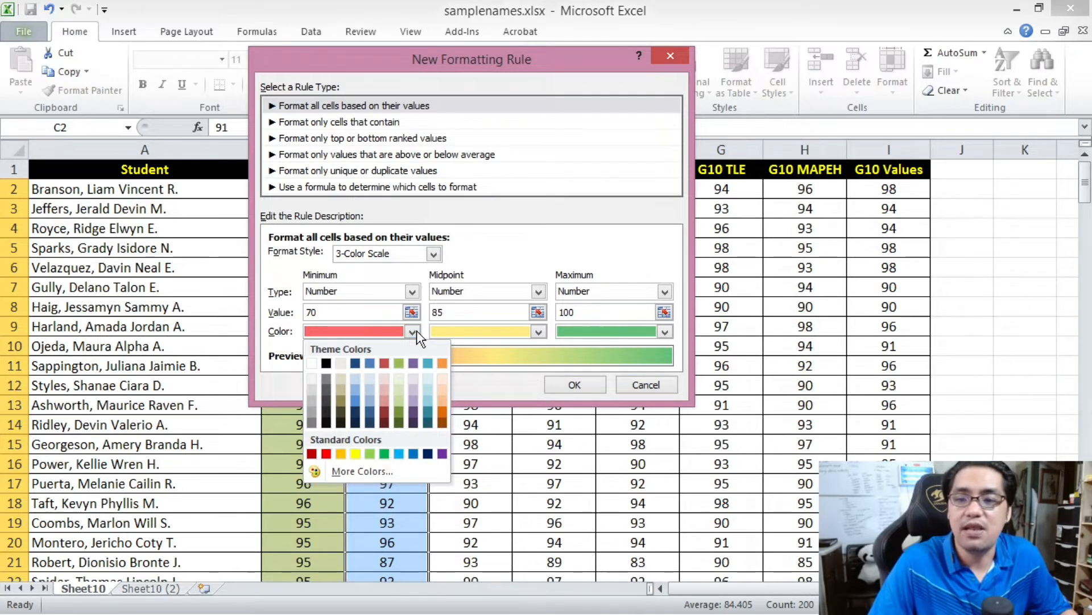
left_click(382, 397)
left_click(510, 334)
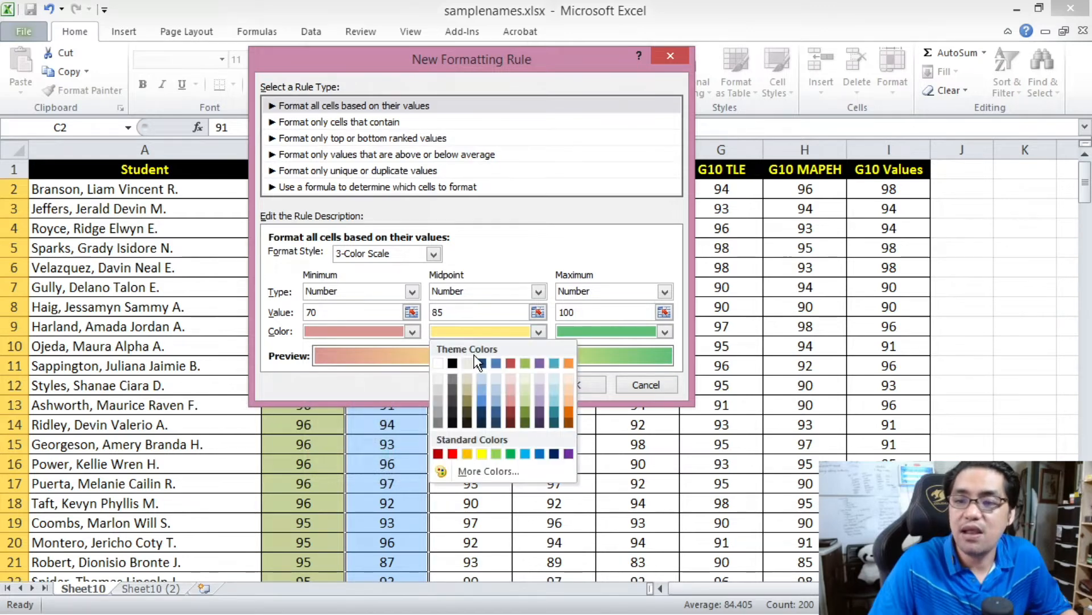
left_click(440, 363)
left_click(590, 330)
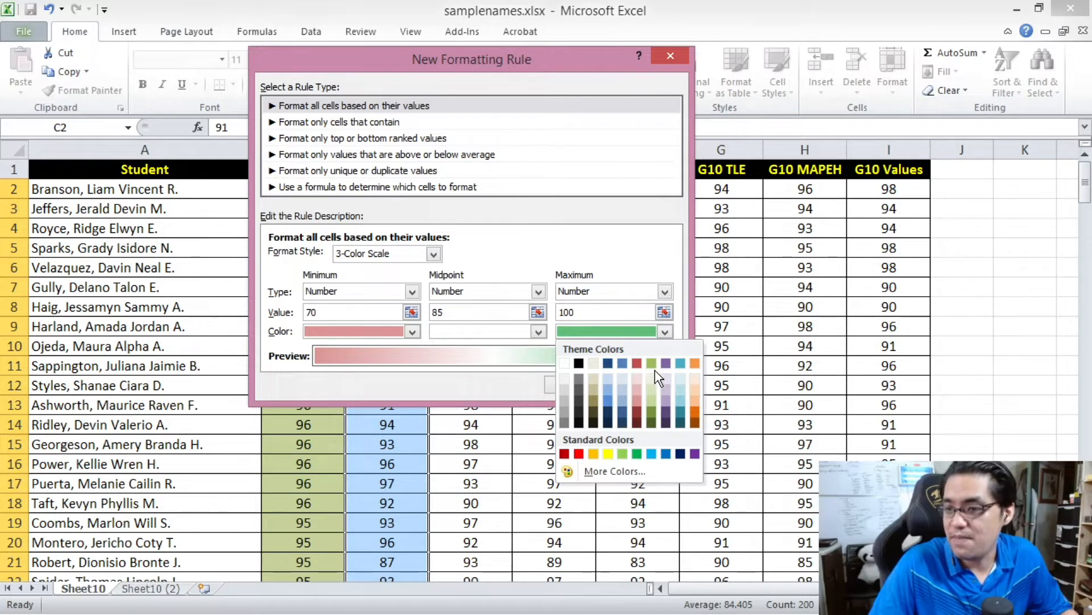
left_click(651, 396)
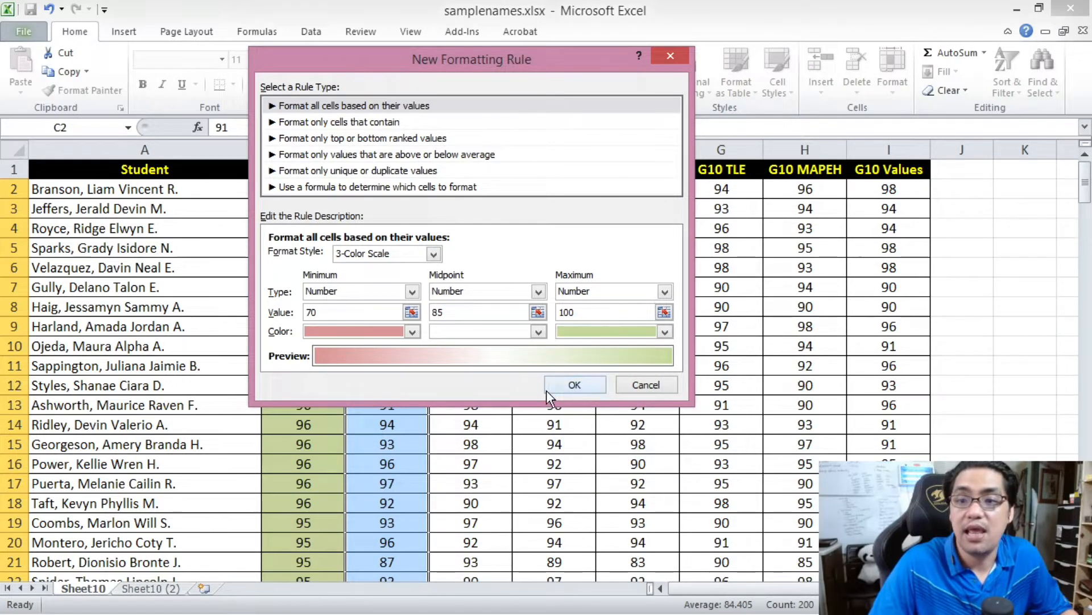
left_click(574, 384)
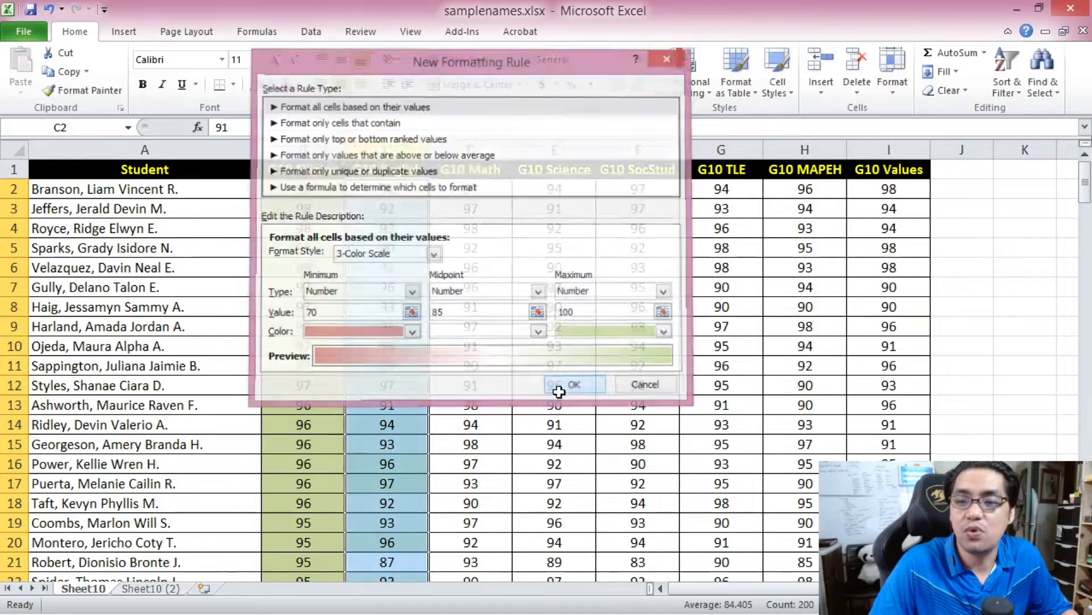
- Examine the 3-color shading of high, middle and low grades down the G10 English column
left_click(404, 385)
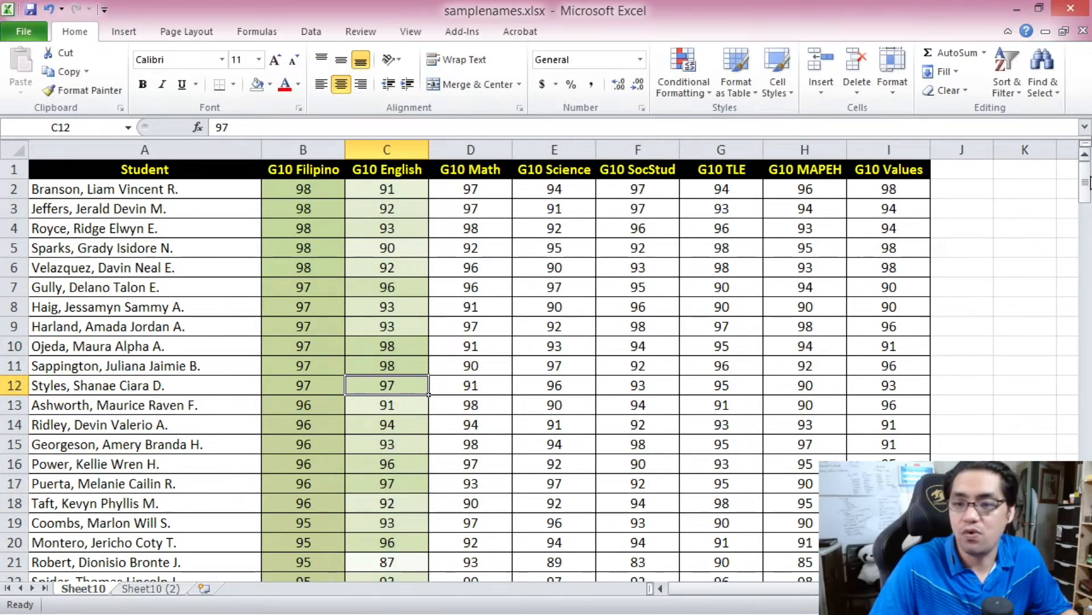
left_click(397, 187)
left_click_drag(1086, 182, 1086, 157)
scroll(377, 404, "down", 5)
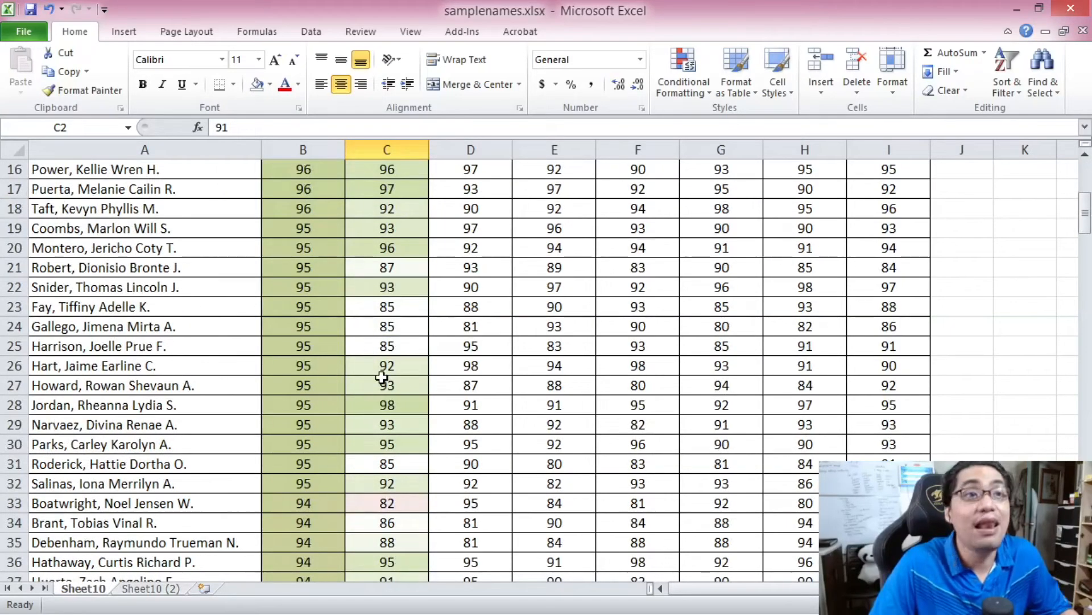
left_click(391, 344)
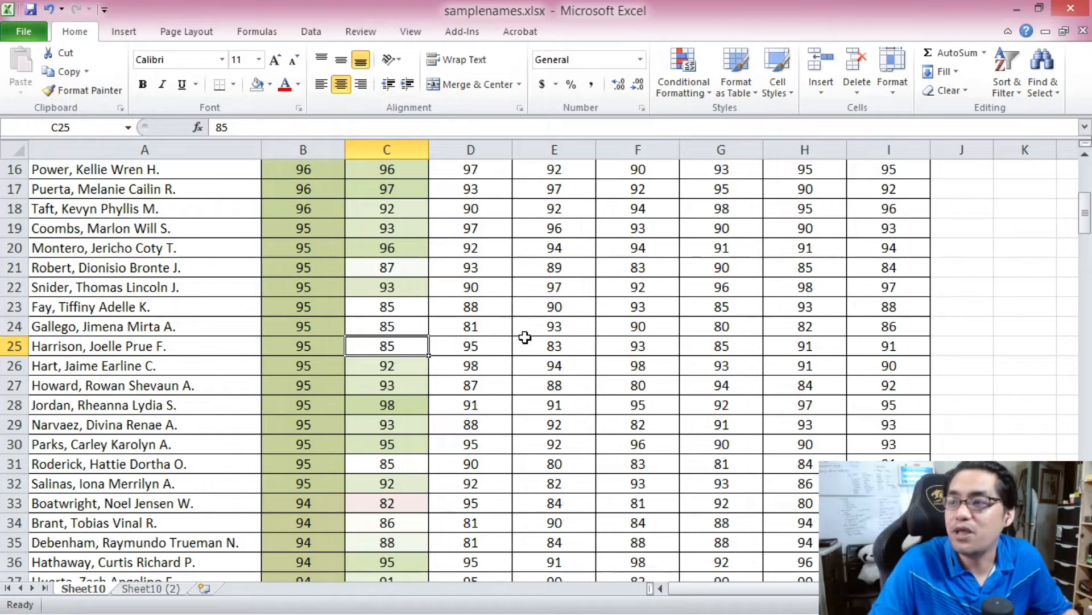
left_click_drag(1087, 216, 1087, 536)
left_click(387, 307)
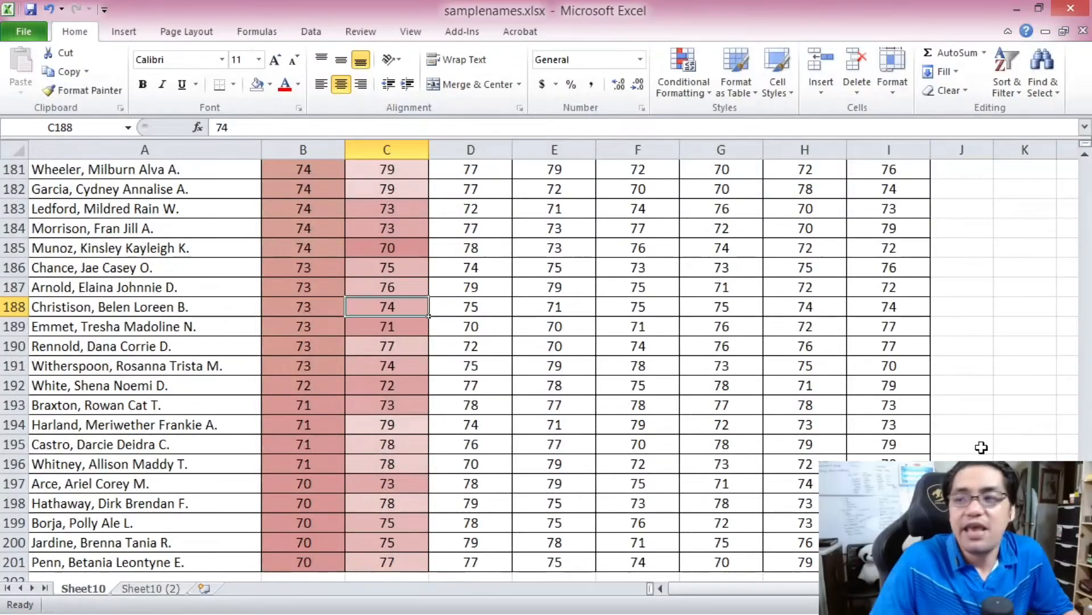
- Sort the whole grade table by G10 English from largest to smallest
scroll(387, 306, "up", 20)
left_click(378, 215)
key("ctrl+a")
left_click(312, 31)
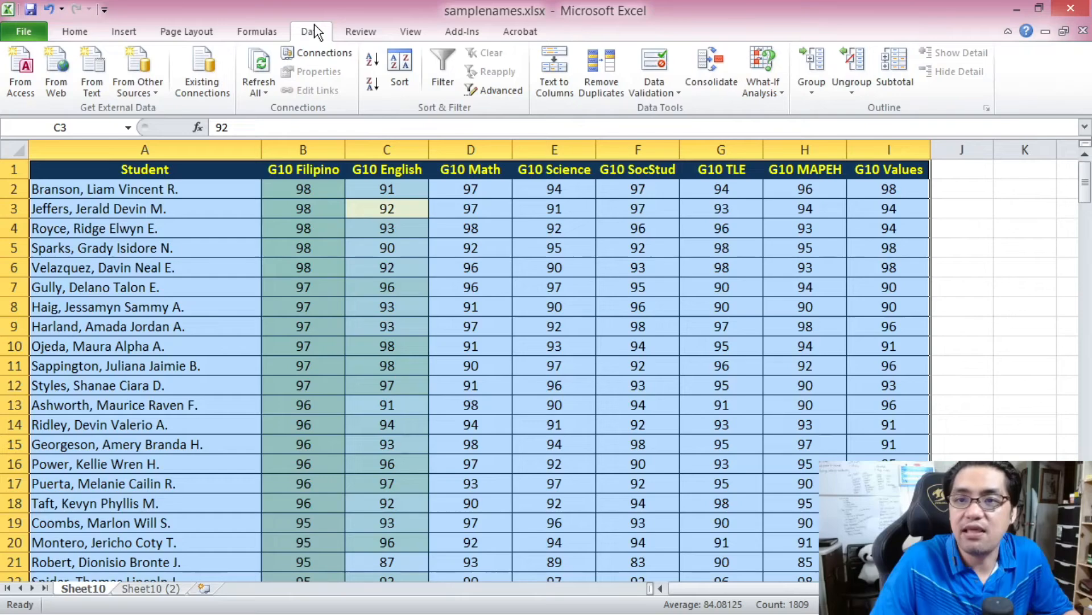
left_click(373, 88)
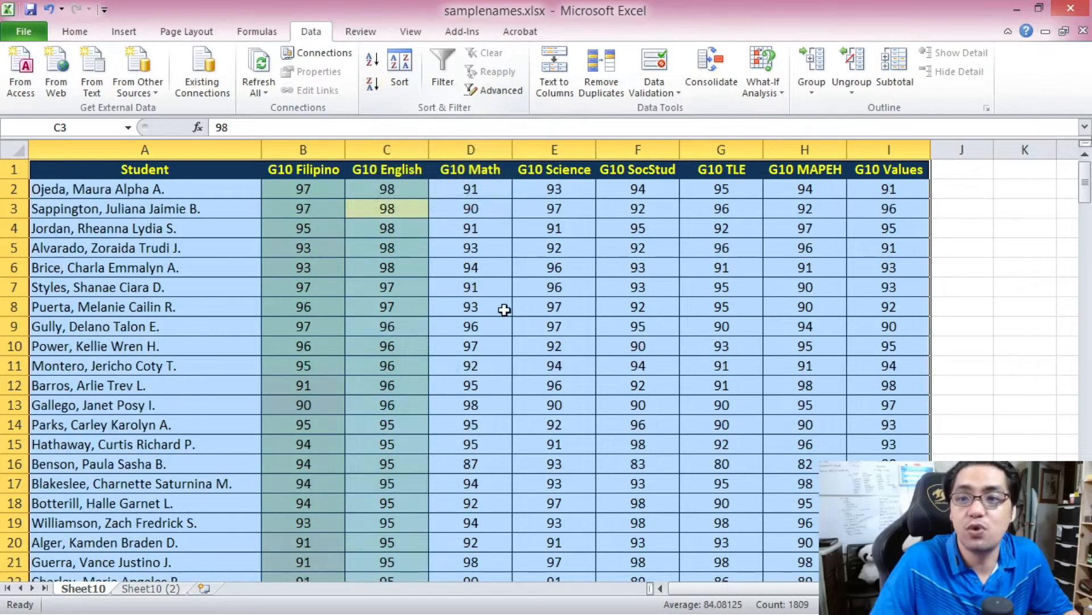
- Examine the color gradient down the sorted G10 English column, from the highest to the lowest grades
left_click(376, 272)
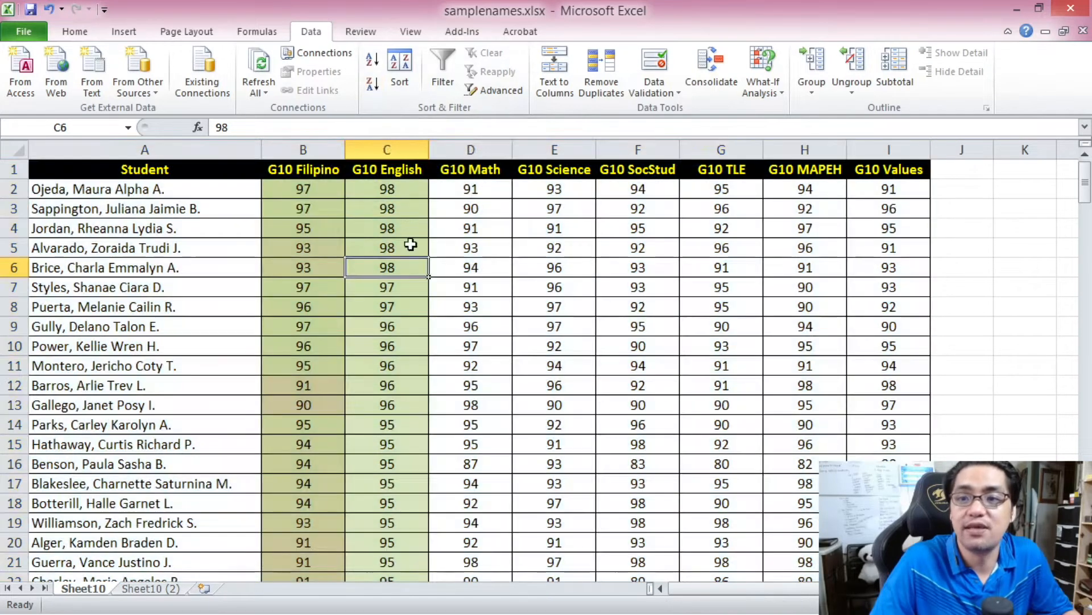
left_click(401, 194)
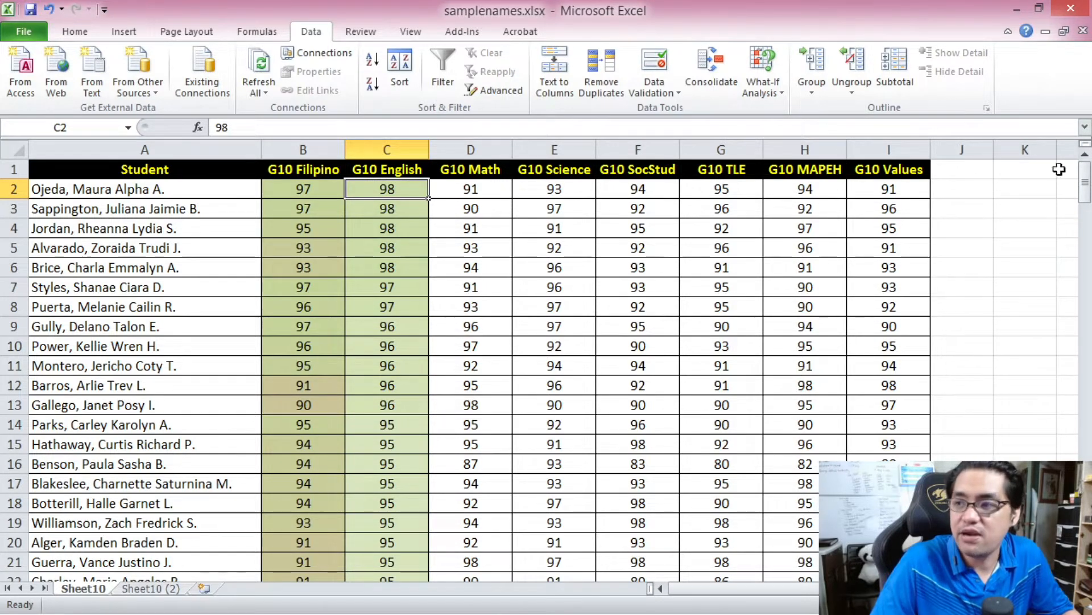
left_click_drag(1089, 187, 1088, 555)
- Start a new conditional formatting rule for the G10 Math grades in D2:D201 with the Data Bar format style
key("Right")
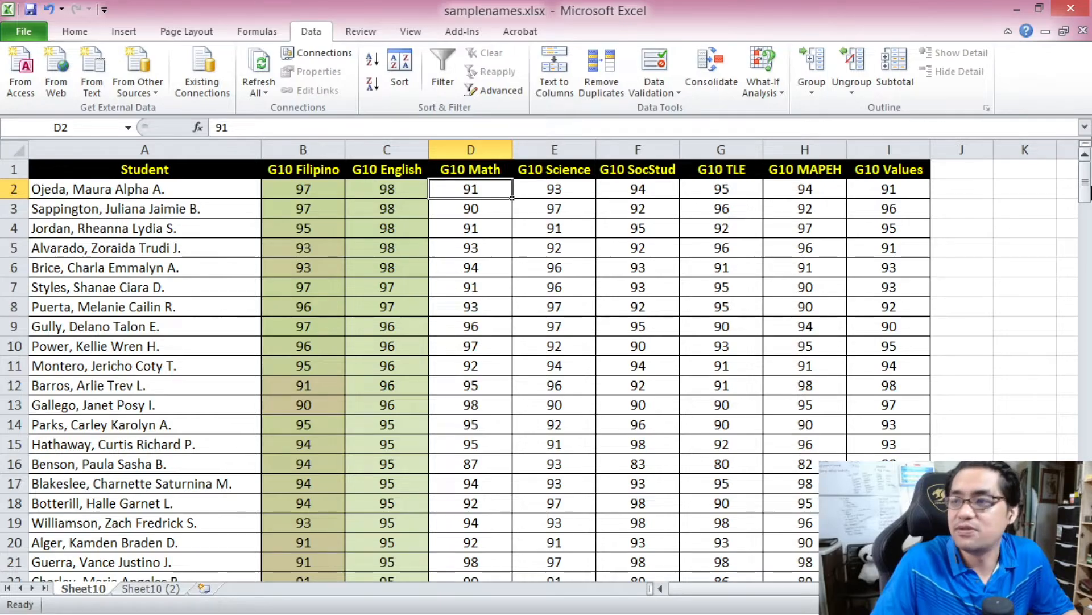
left_click_drag(1087, 185, 1087, 197)
left_click(471, 563, "shift")
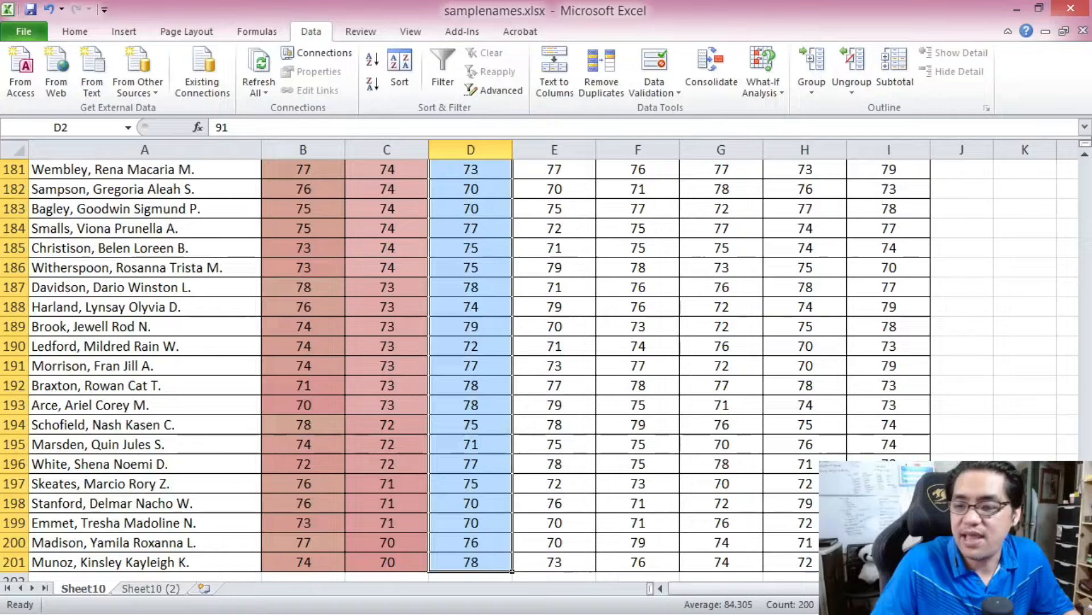
left_click_drag(1086, 552, 1091, 108)
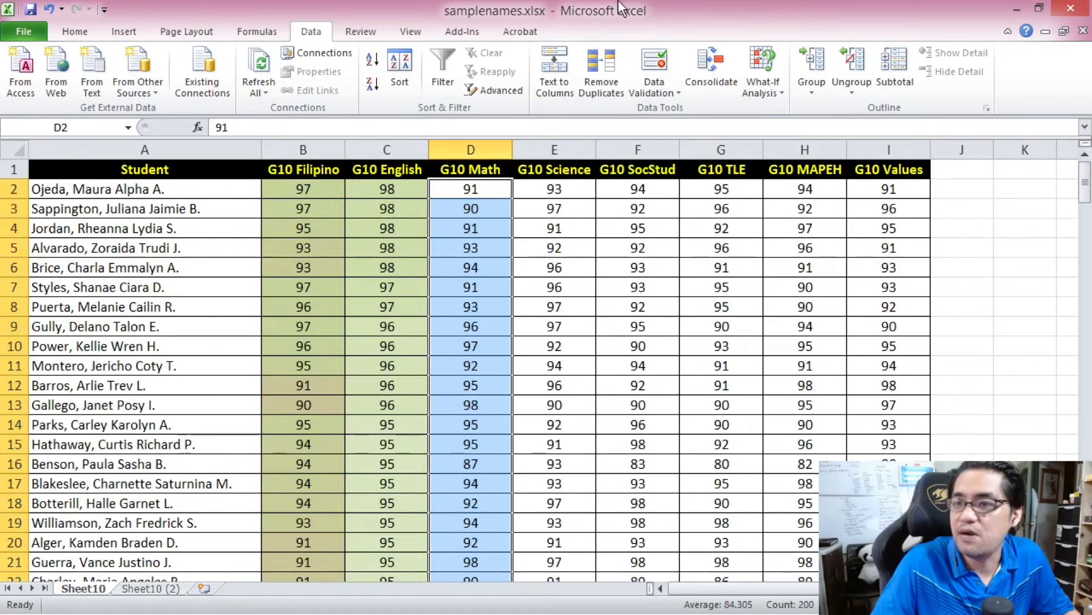
left_click(654, 66)
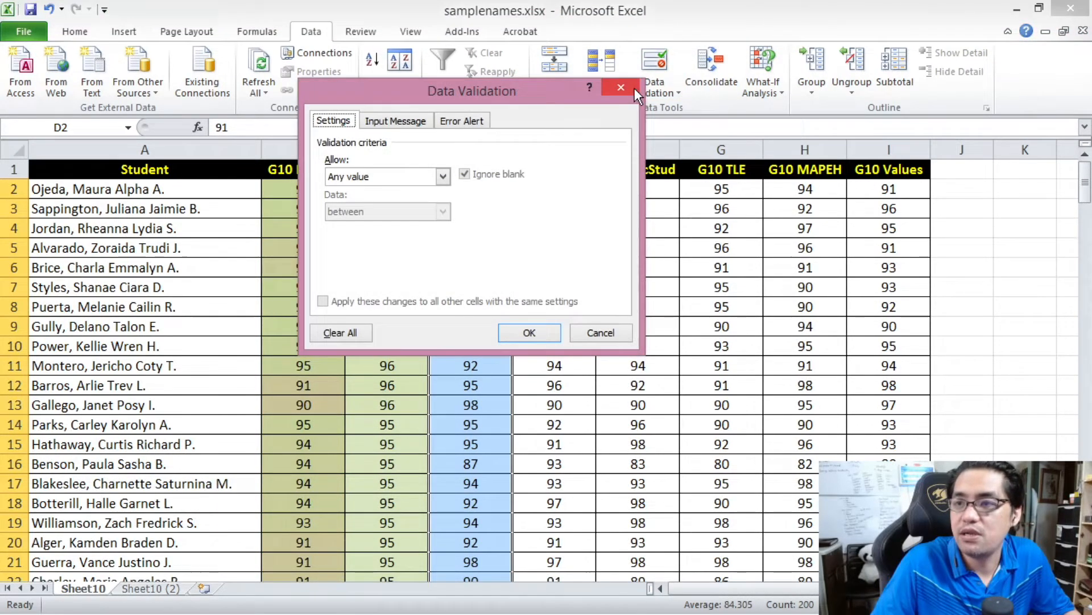
left_click(636, 87)
left_click(73, 23)
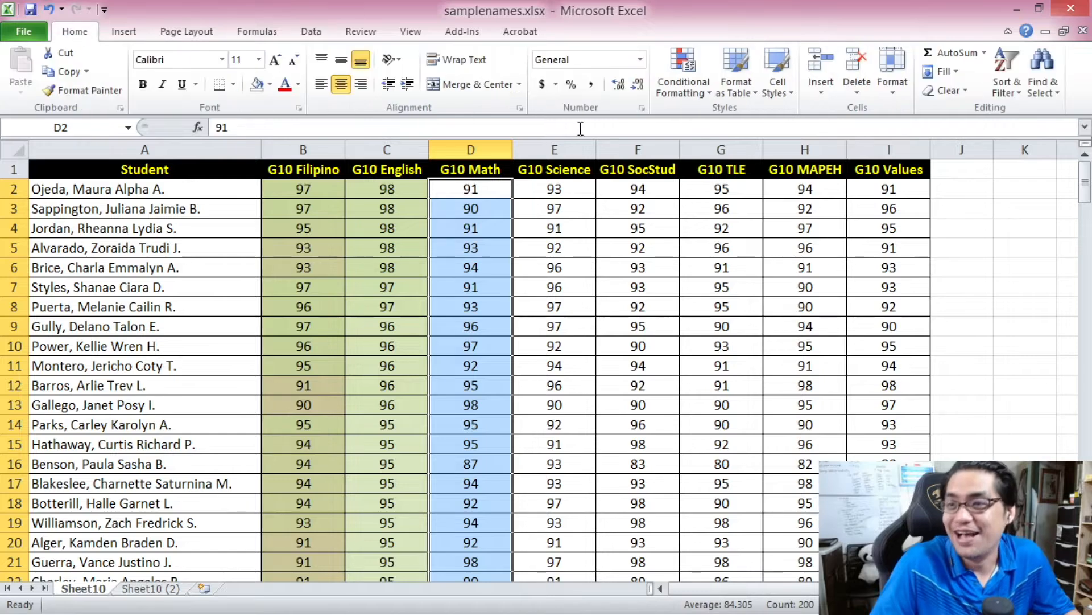
left_click(691, 100)
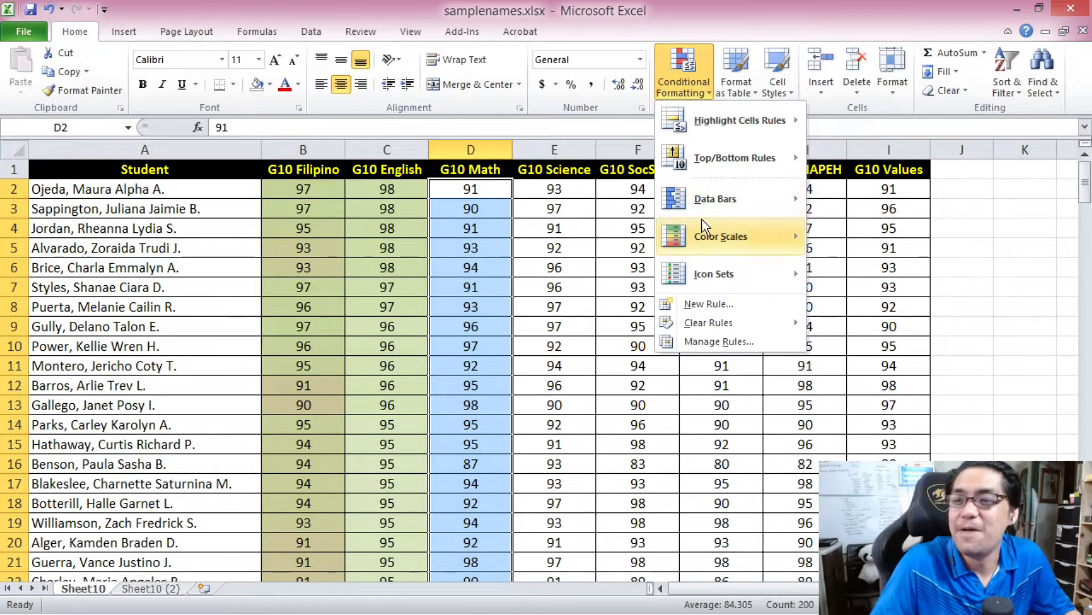
left_click(716, 306)
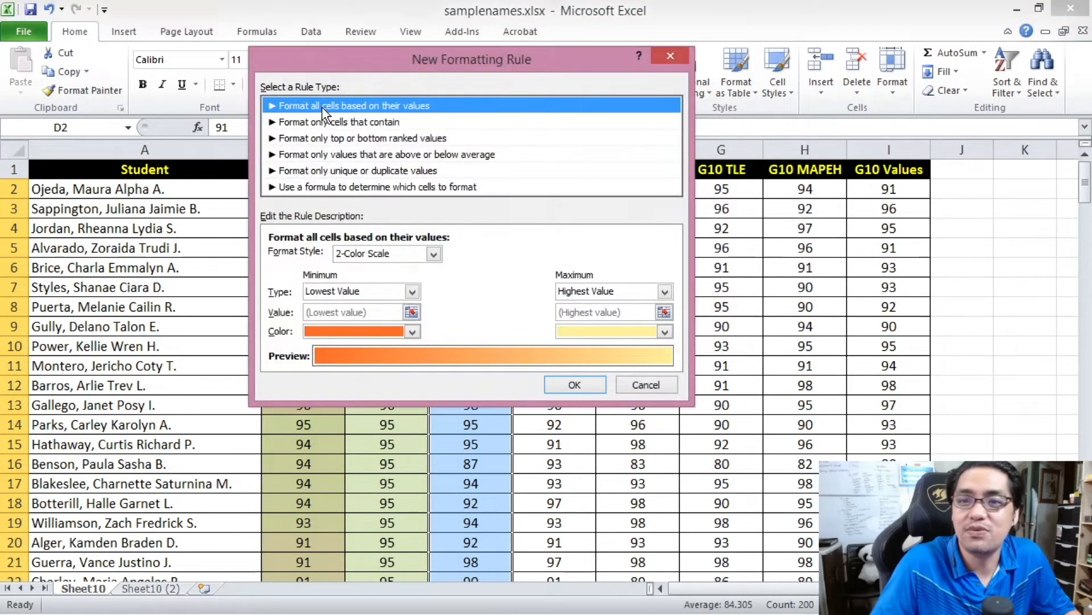
left_click(430, 255)
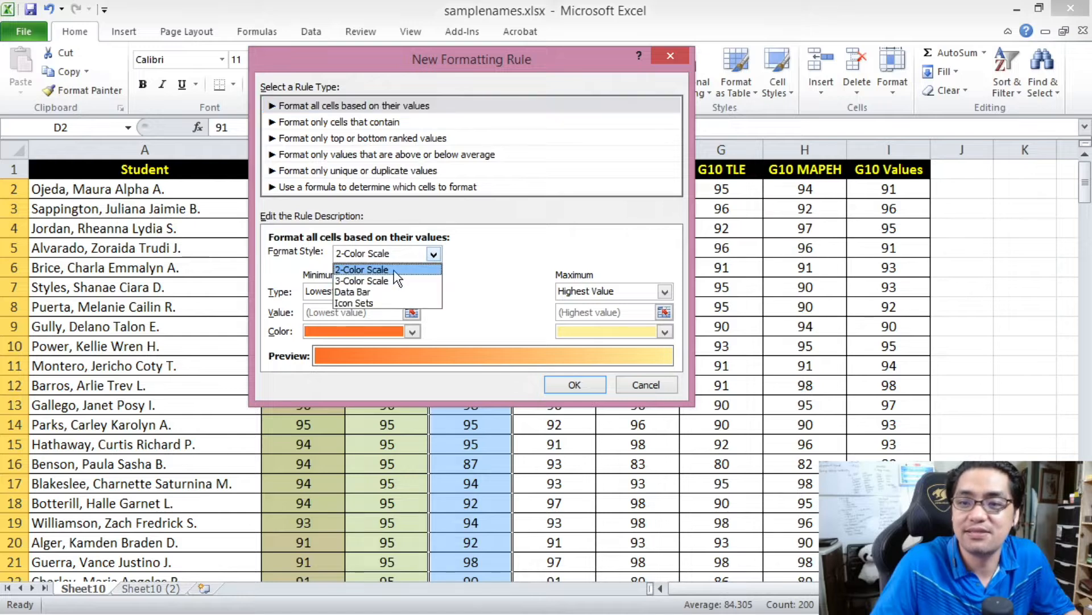
left_click(376, 292)
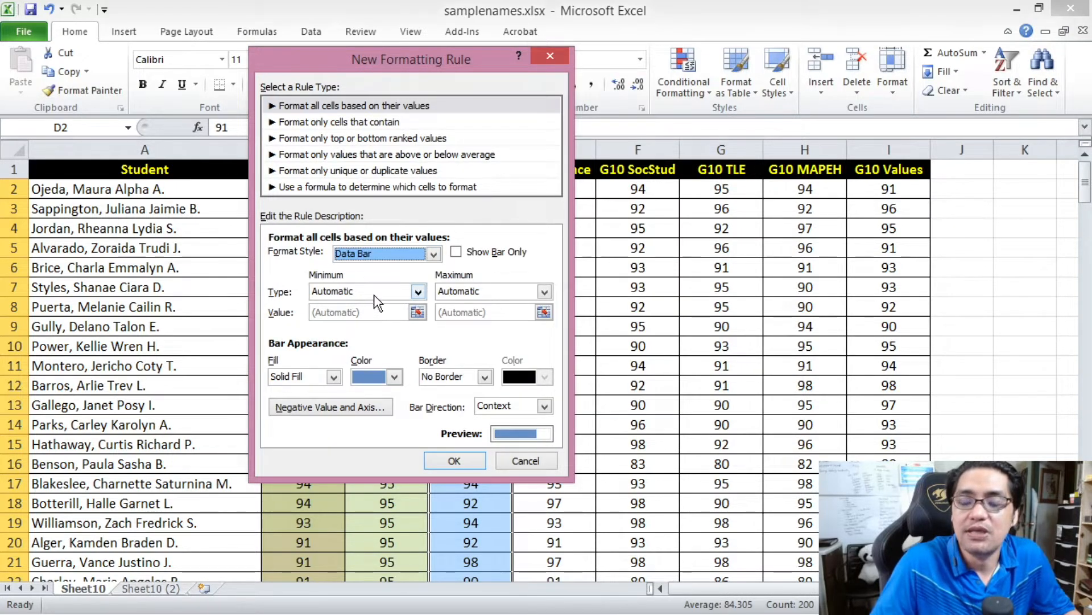
- Set the data bar's minimum to Number 70 and its maximum to Number 100
double_click(376, 293)
left_click(378, 292)
left_click(363, 317)
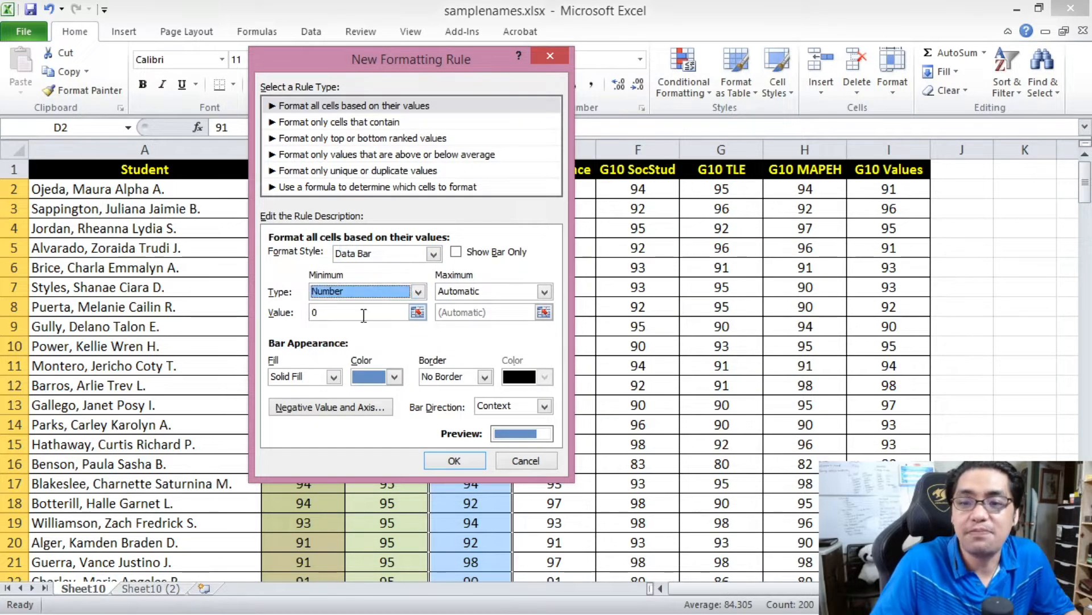
double_click(363, 314)
type("70")
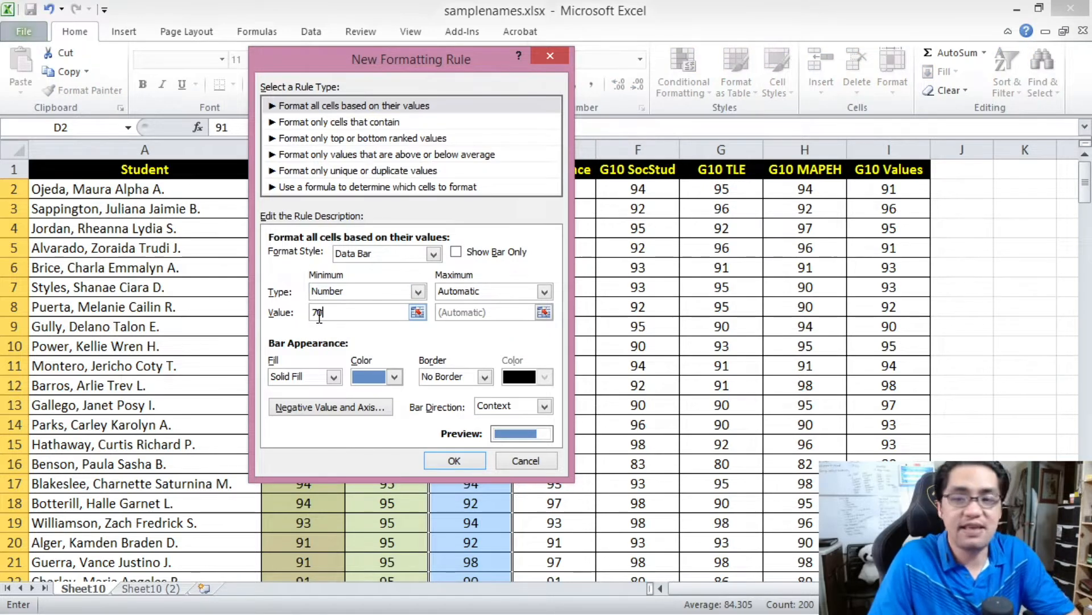
left_click(496, 290)
left_click(491, 305)
left_click(517, 293)
left_click(492, 319)
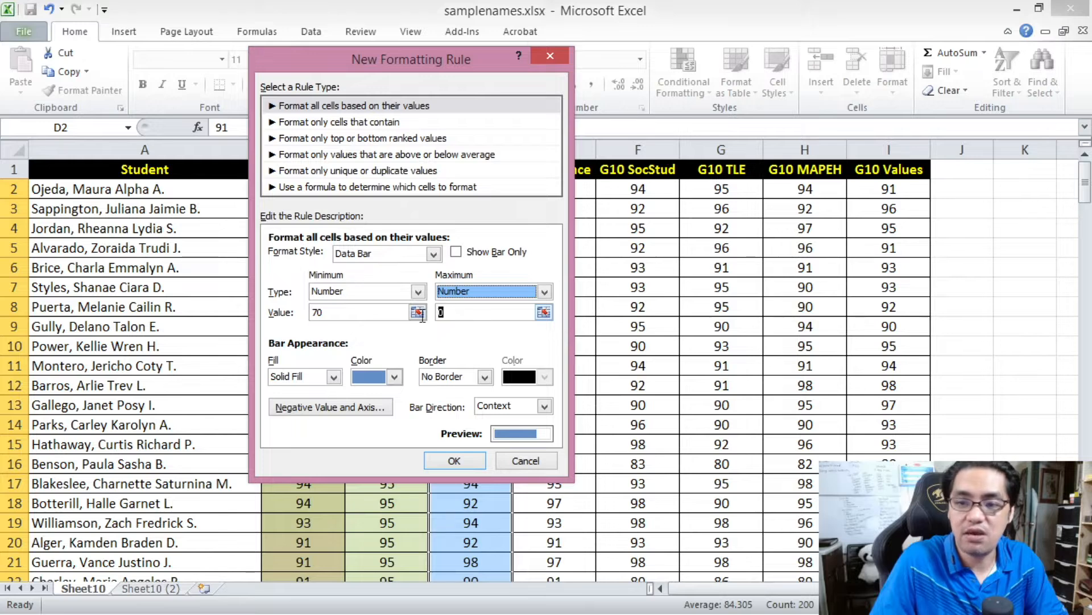
double_click(437, 314)
type("100")
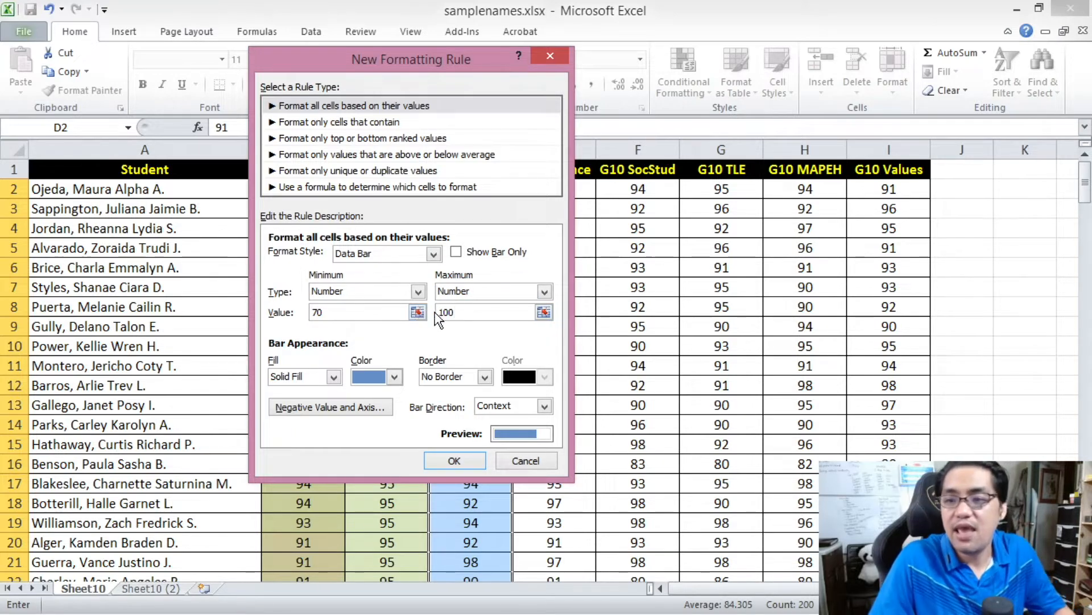
- Change the data bar's fill color to light purple and apply the rule to the G10 Math grades
left_click(394, 377)
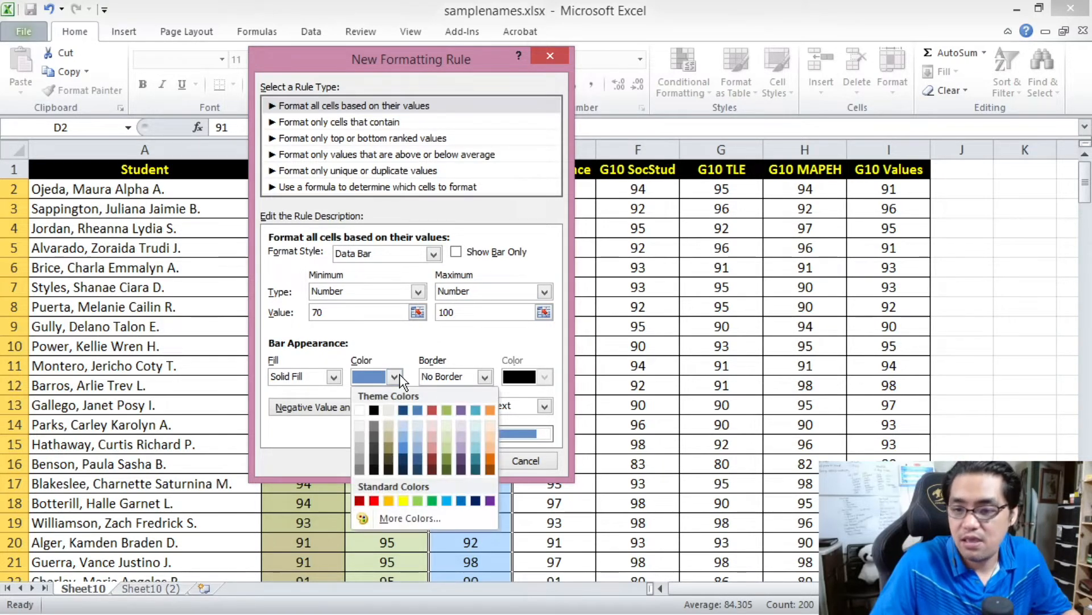
left_click(464, 447)
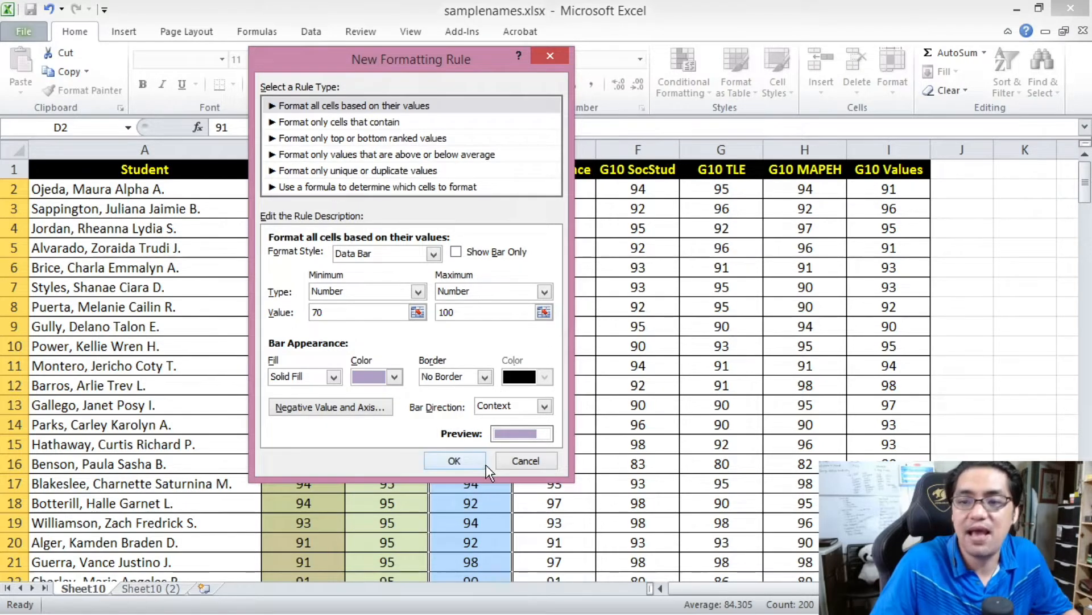
left_click(455, 461)
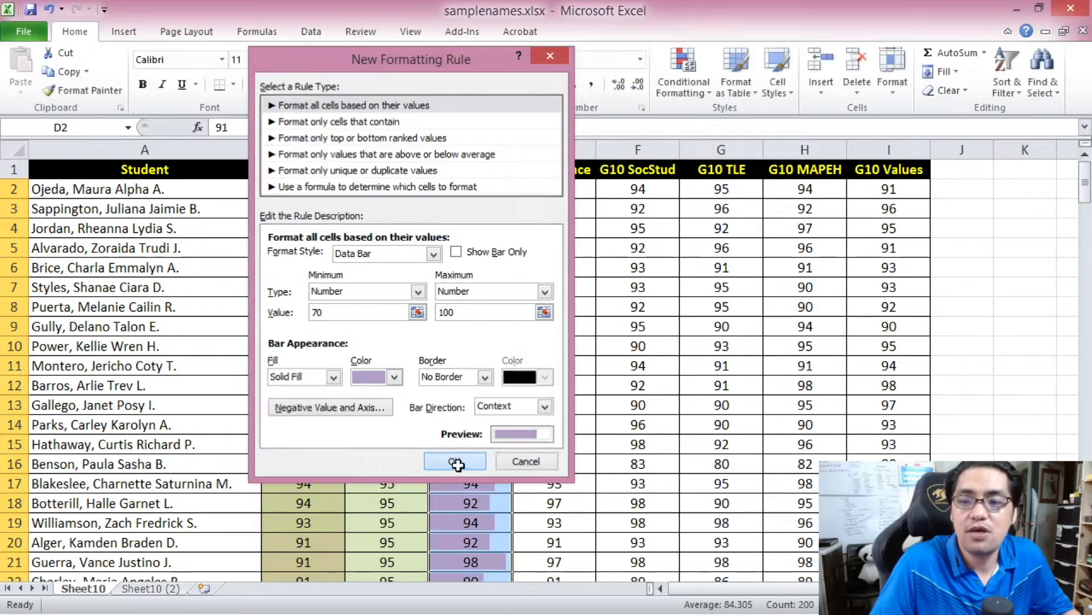
- Examine the data bar lengths for high and low grades down the G10 Math column
left_click(489, 391)
left_click_drag(1087, 179, 1087, 308)
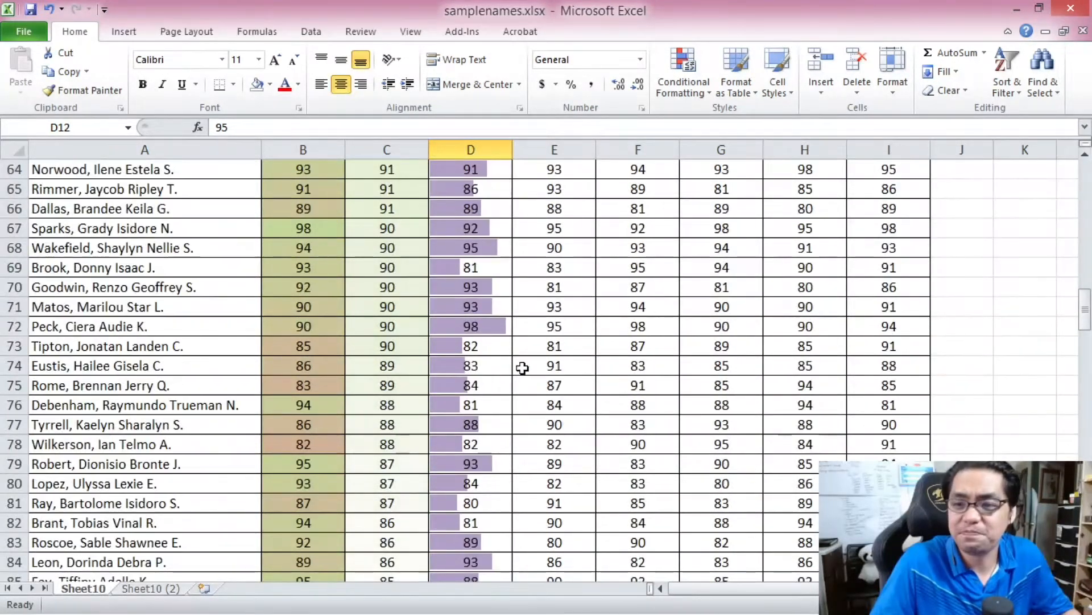
left_click(500, 333)
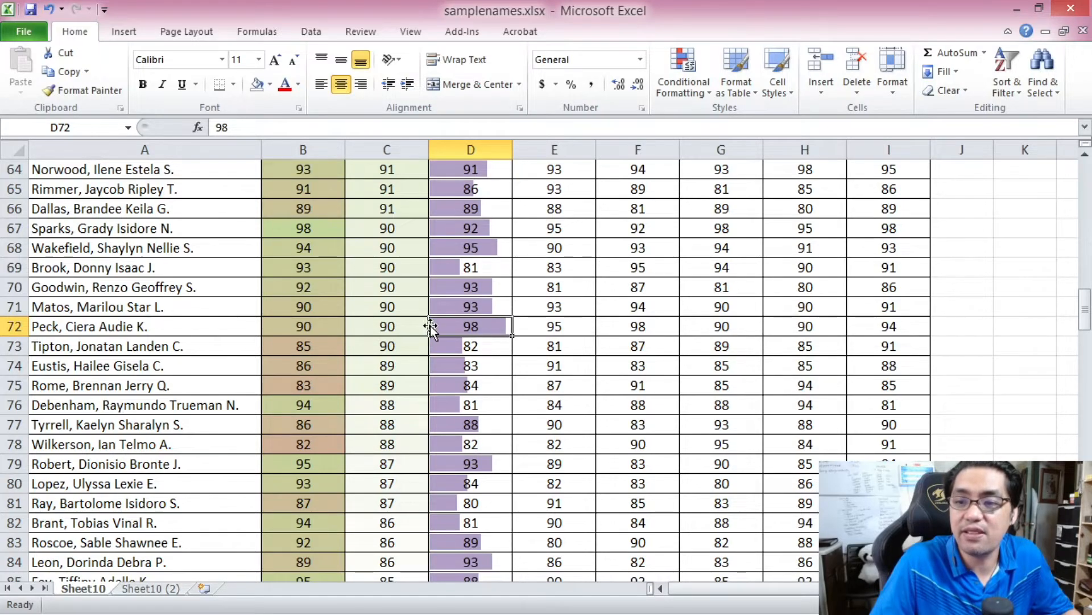
left_click_drag(1084, 319, 1083, 452)
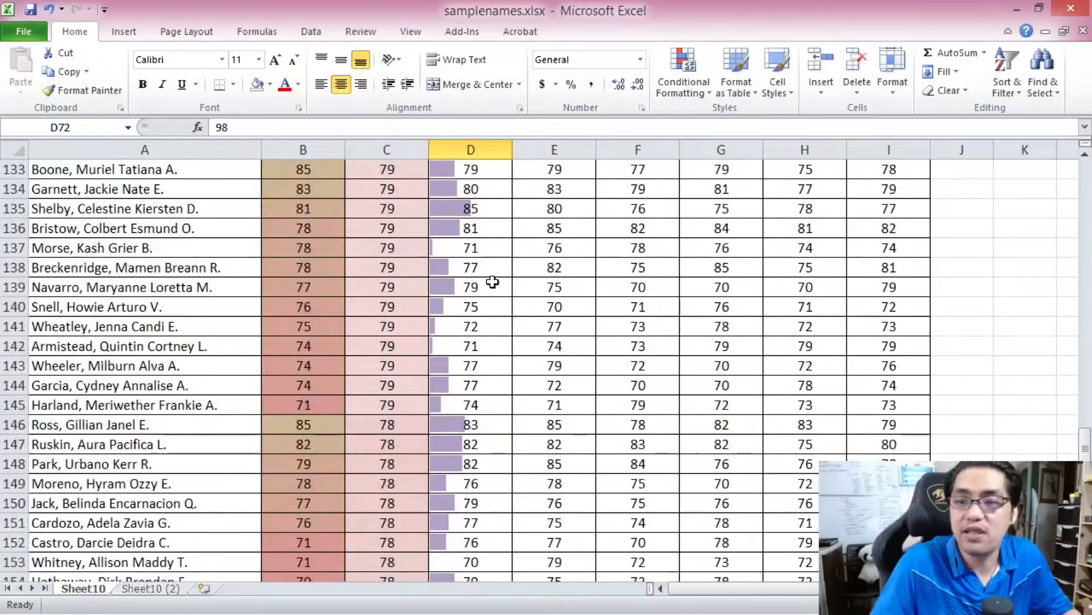
left_click(468, 248)
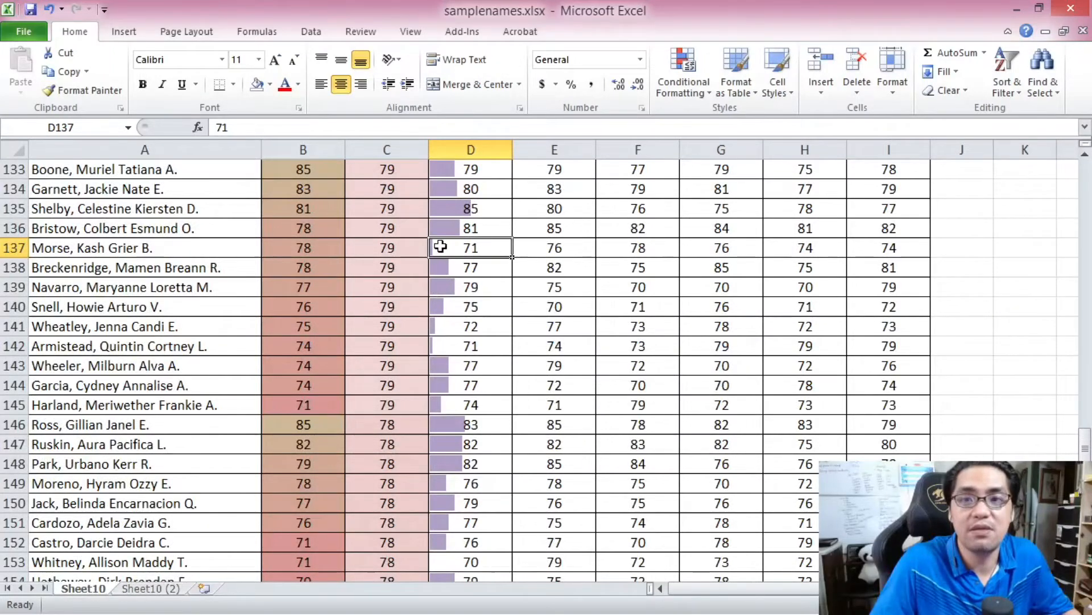
- Sort the whole student table by the G10 Math column from largest to smallest grade
left_click_drag(1088, 432, 1072, 145)
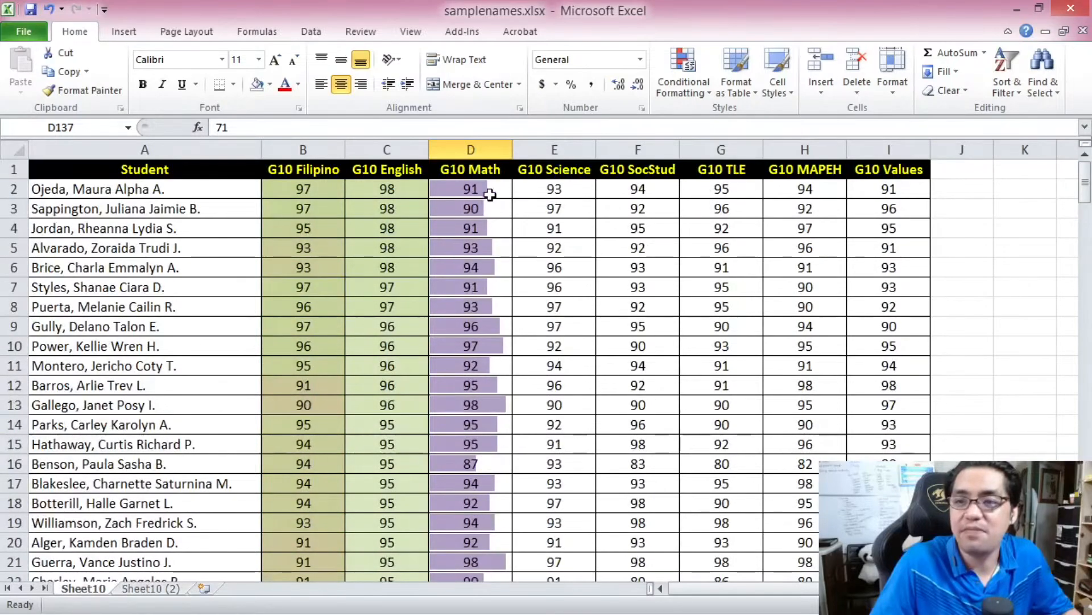
left_click(473, 192)
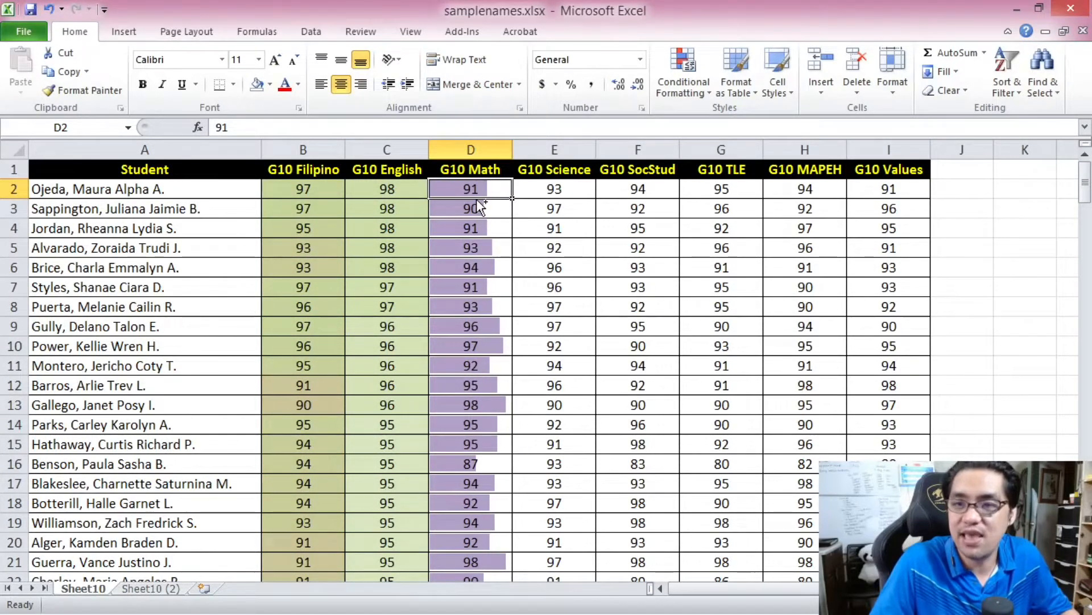
key("ctrl+a")
left_click(312, 32)
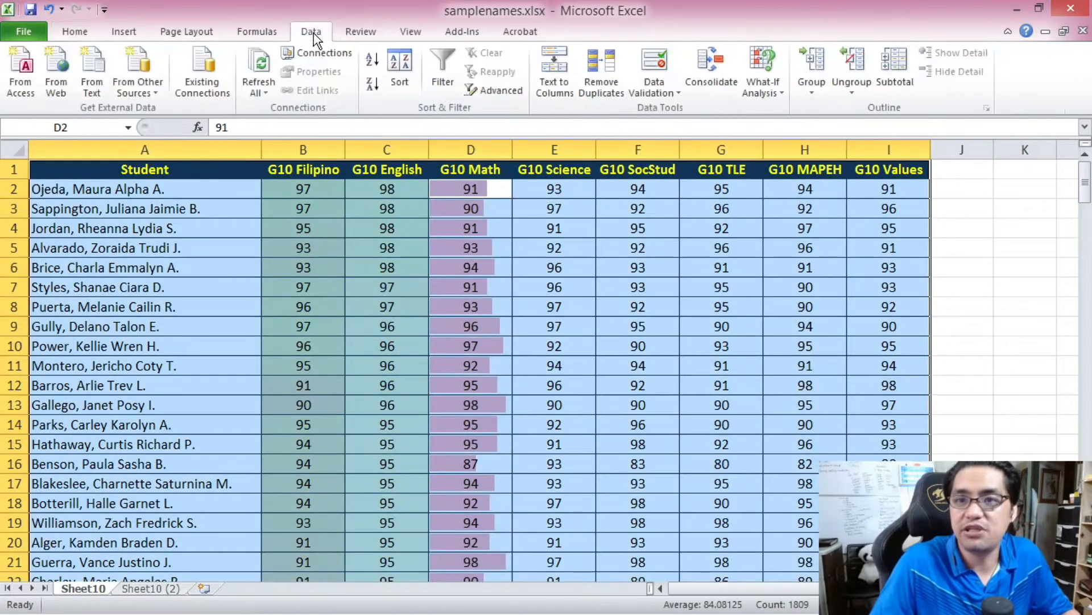
left_click(370, 89)
left_click(476, 192)
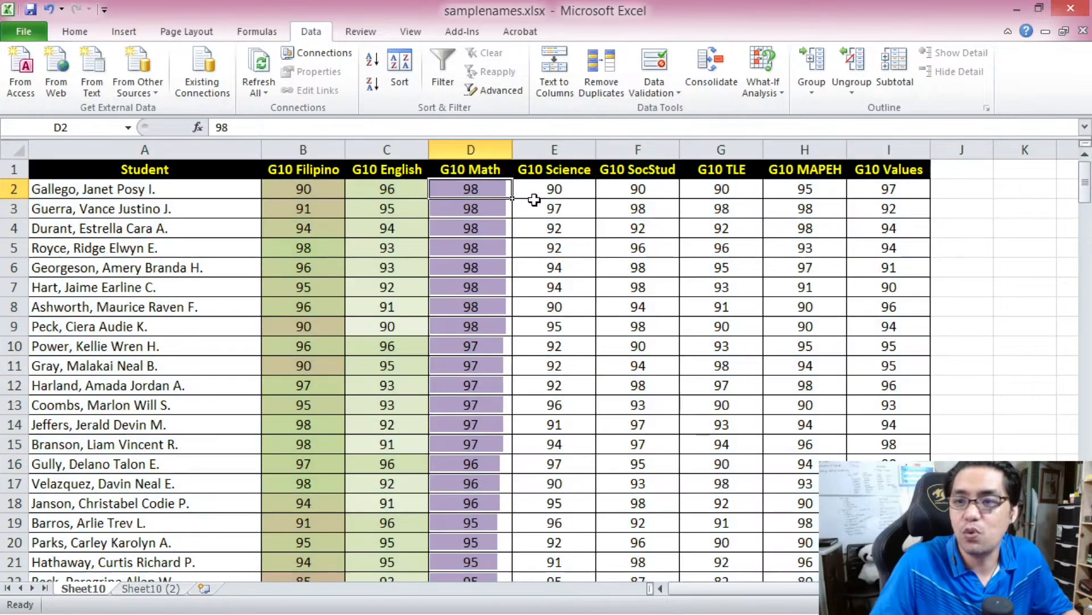
left_click_drag(478, 193, 477, 261)
left_click(470, 202)
left_click(480, 188)
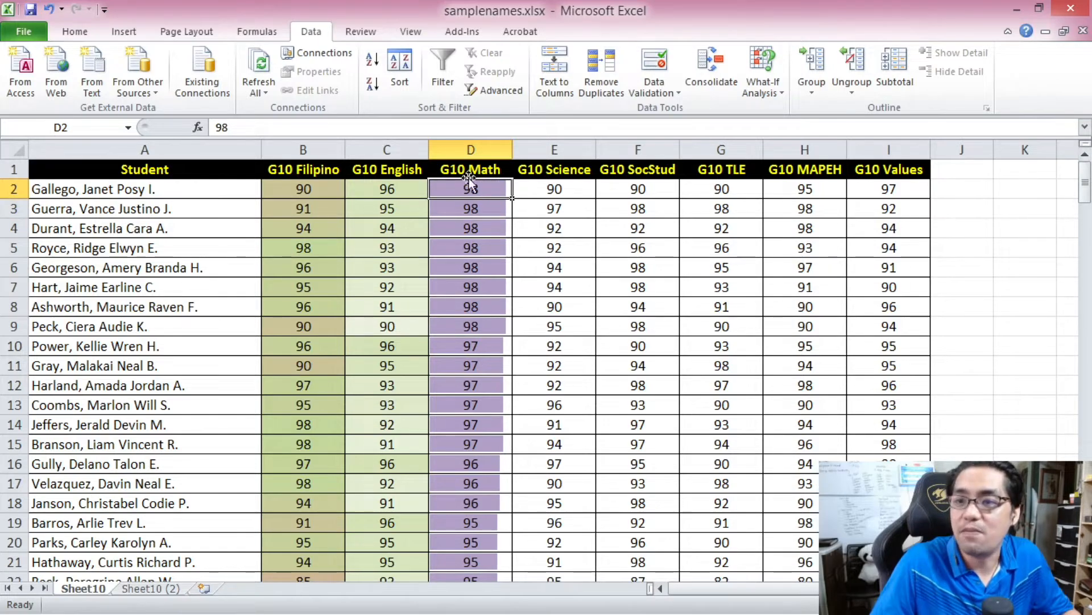
left_click_drag(1085, 183, 1057, 552)
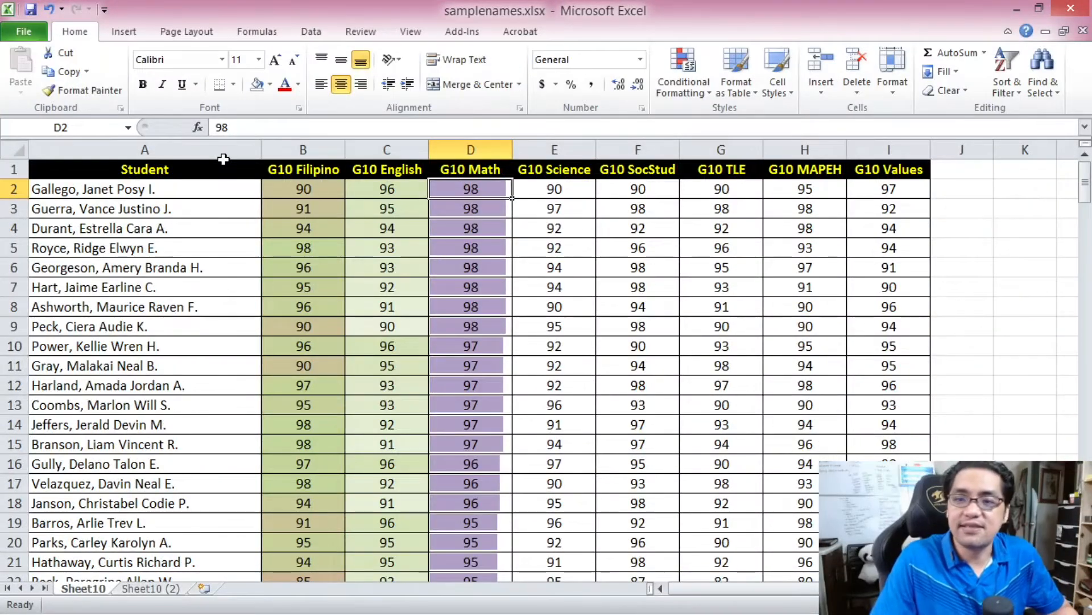
- Clear the conditional formatting rules from all the grade cells in B2:I201, leaving other cells out of the selection
left_click(291, 180)
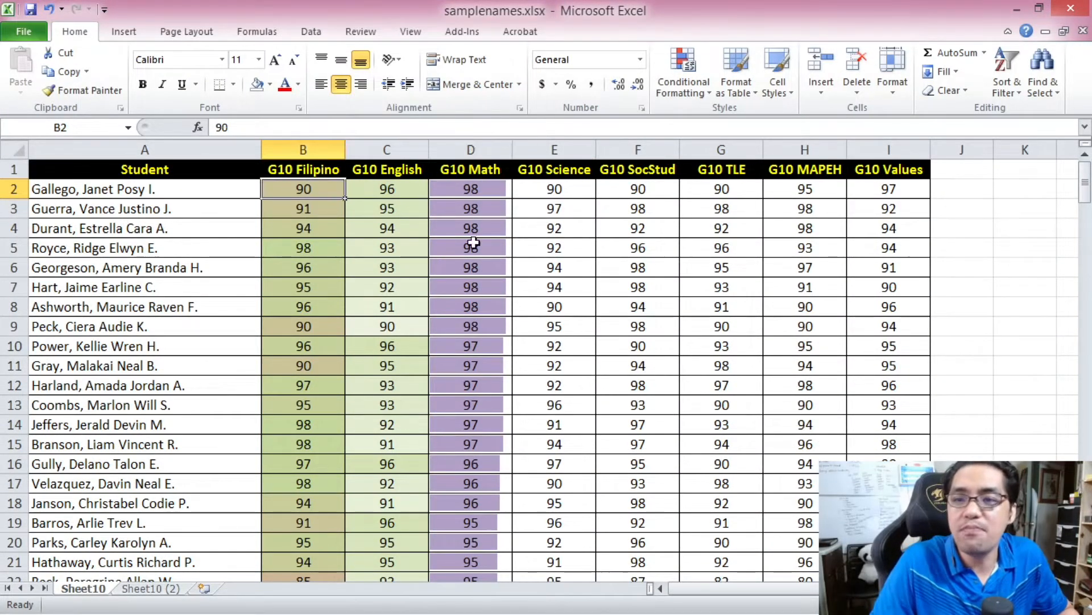
mouse_move(1087, 181)
left_mouse_down()
mouse_move(1088, 414)
mouse_move(1087, 181)
left_mouse_up()
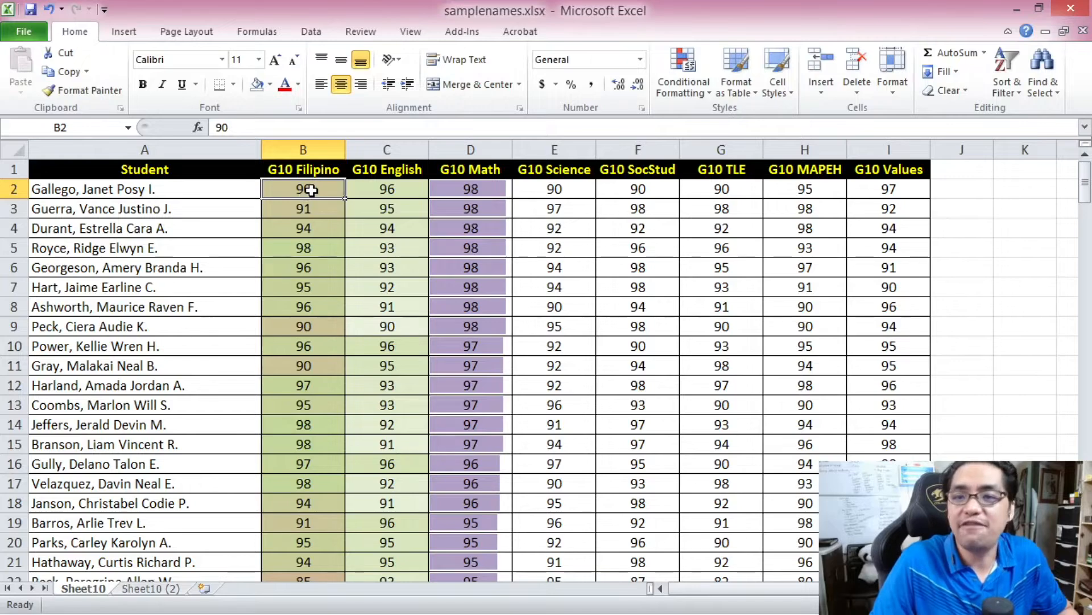
left_click_drag(1085, 185, 1086, 190)
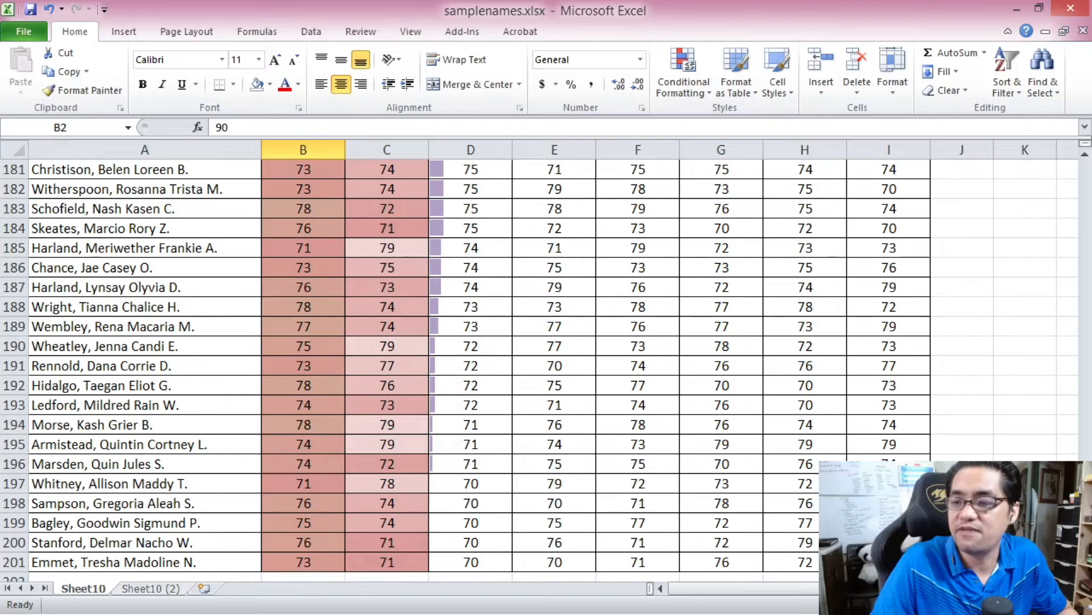
key("ctrl+shift+End")
left_click_drag(1086, 543, 1083, 185)
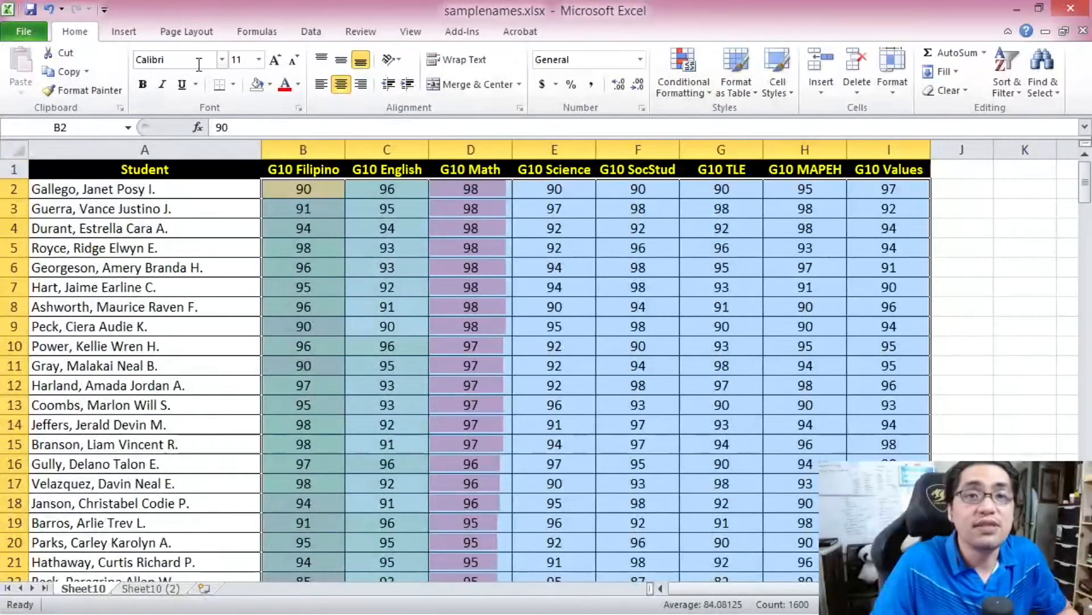
left_click(690, 64)
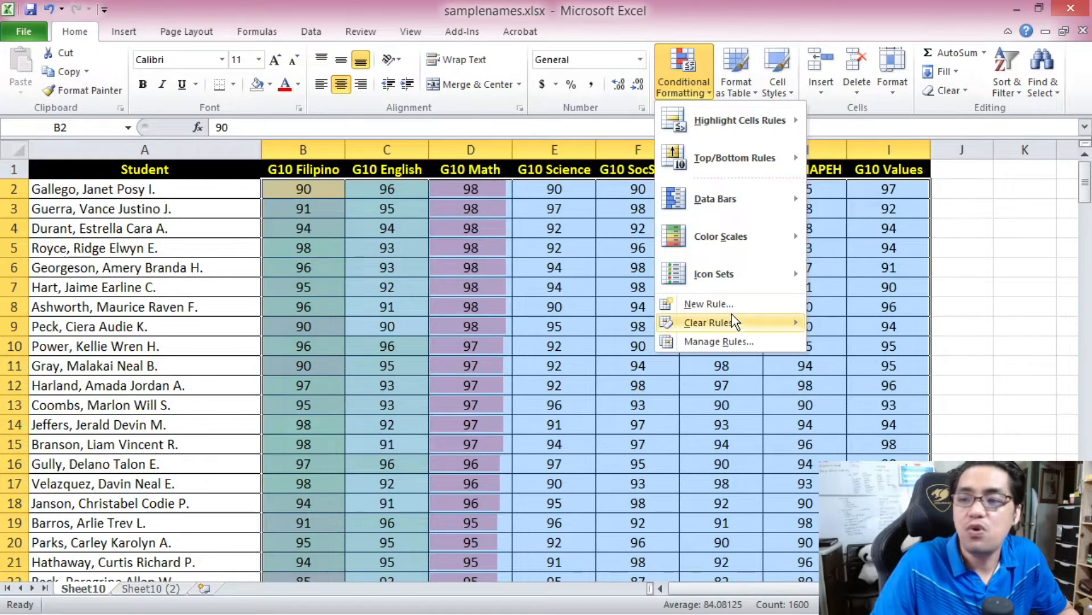
mouse_move(734, 326)
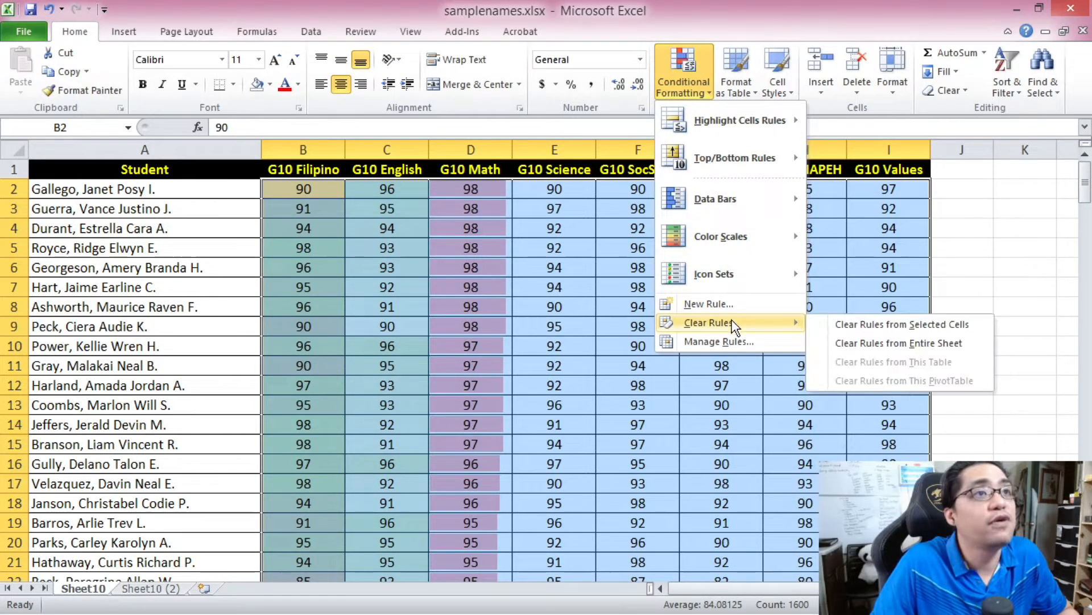
left_click(879, 328)
left_click(370, 197)
left_click(320, 192)
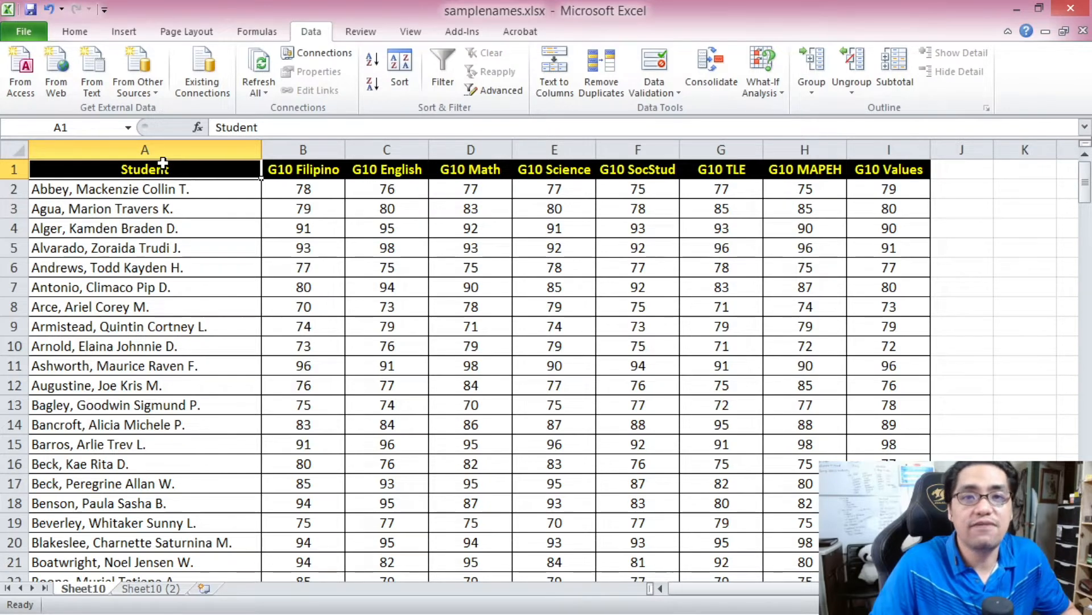
- Start a new conditional formatting rule for all grades in B2:I201 with the Icon Sets format style
left_click(306, 185)
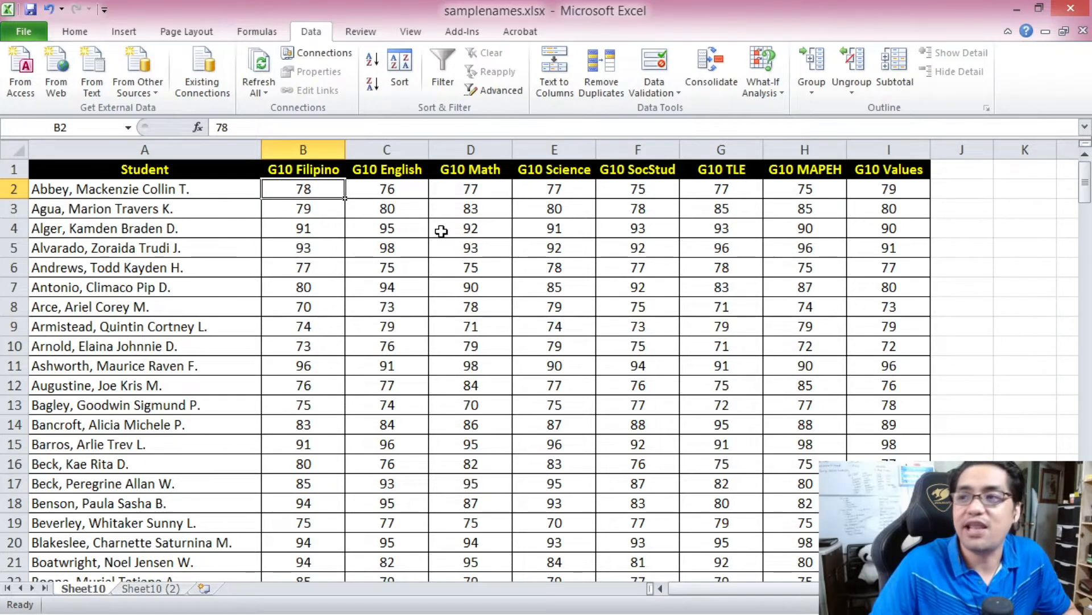
left_click_drag(1086, 182, 1085, 189)
left_click(888, 563, "shift")
left_click_drag(1085, 548, 1085, 176)
left_click(74, 32)
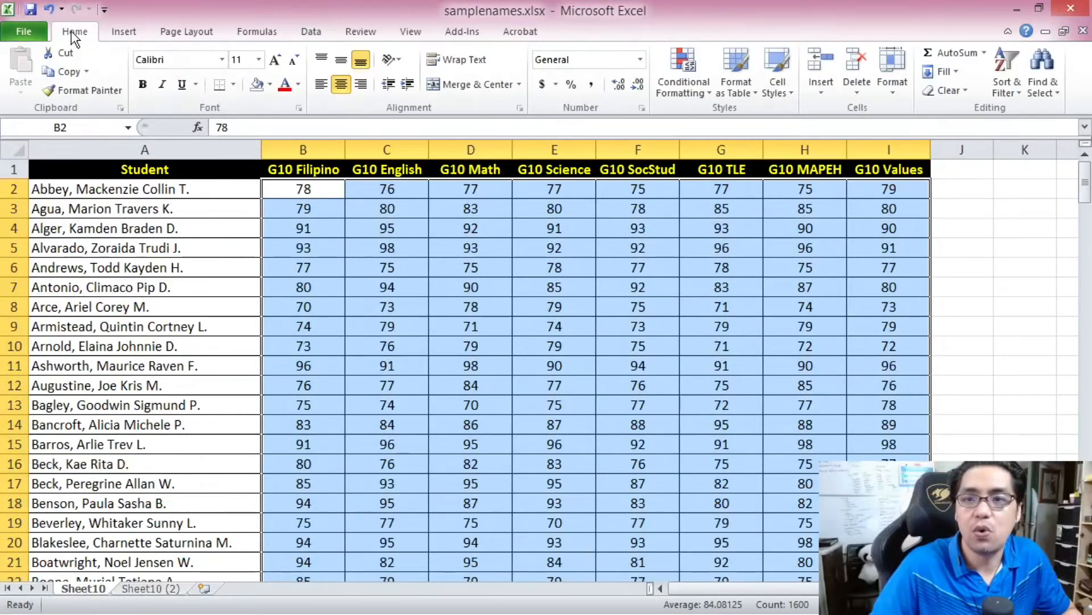
left_click(698, 64)
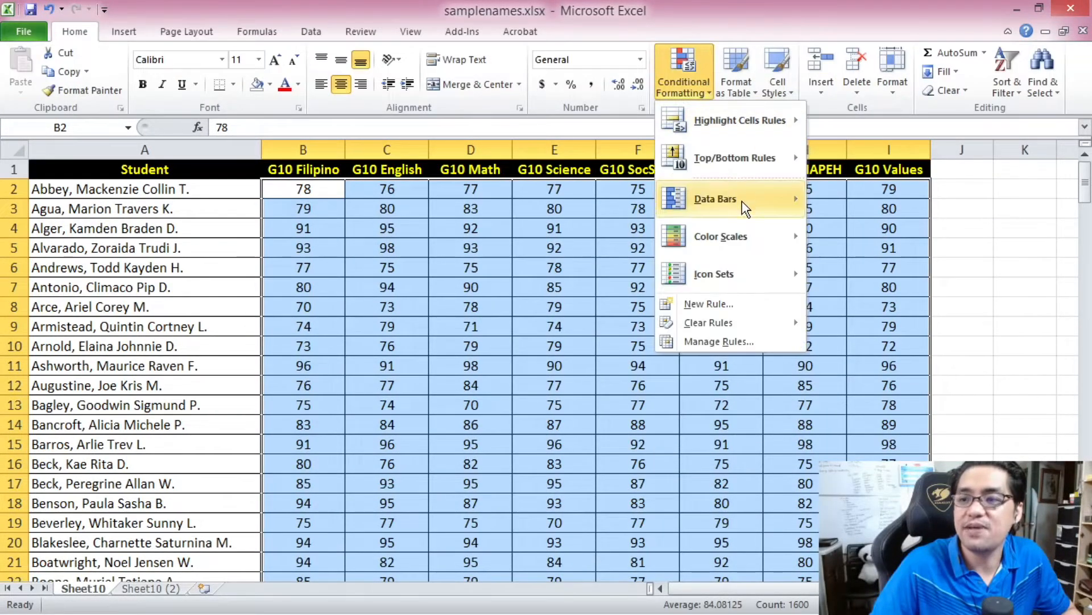
left_click(738, 303)
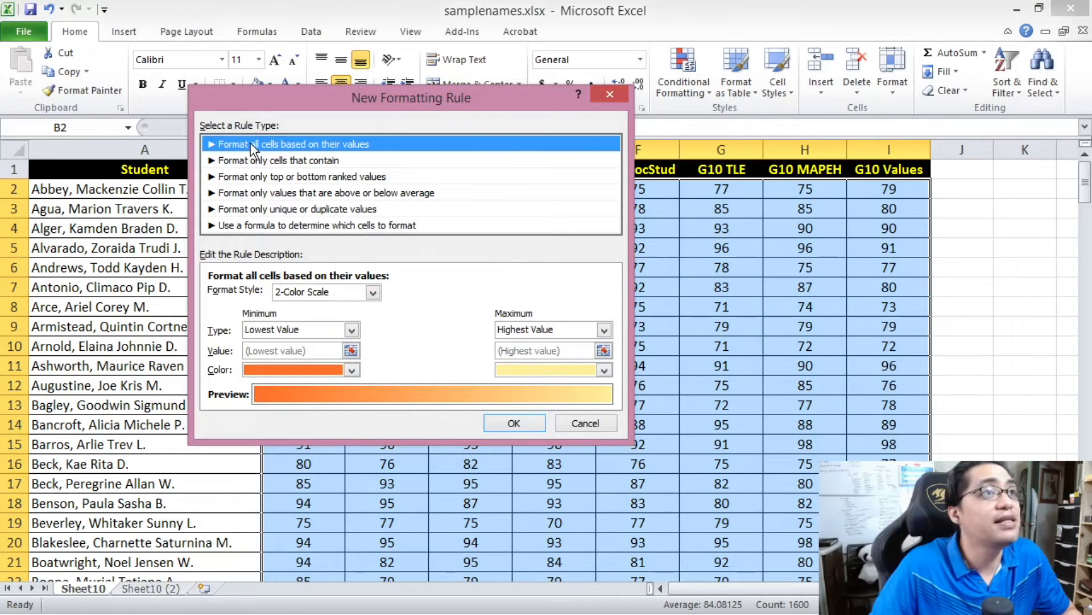
left_click(344, 292)
left_click(319, 338)
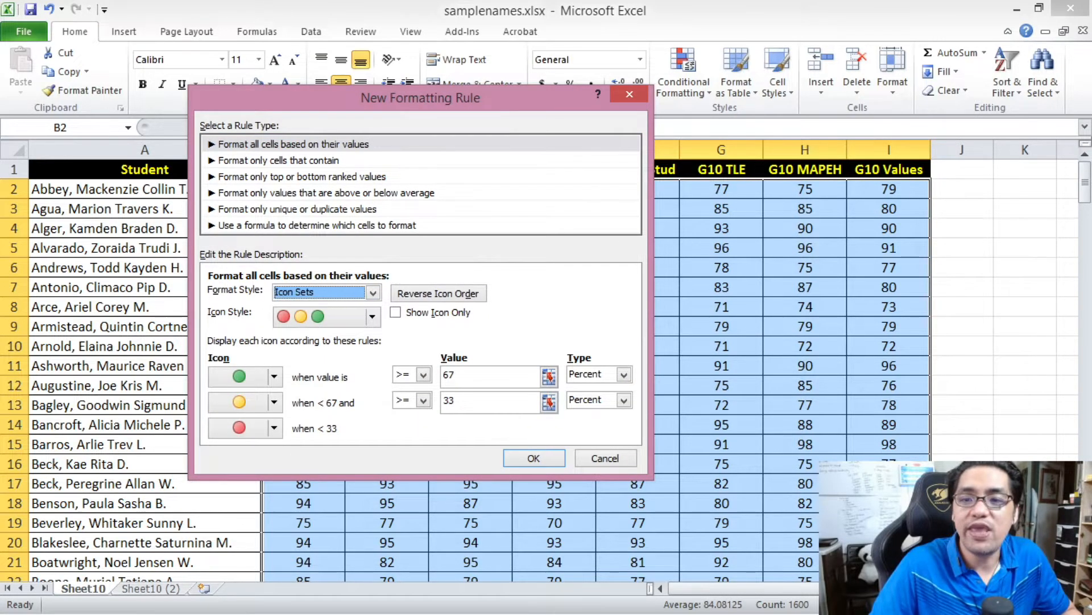
- Choose the colored four-arrow icon style and show the green up arrow for values >= Number 95
left_click_drag(372, 106, 381, 54)
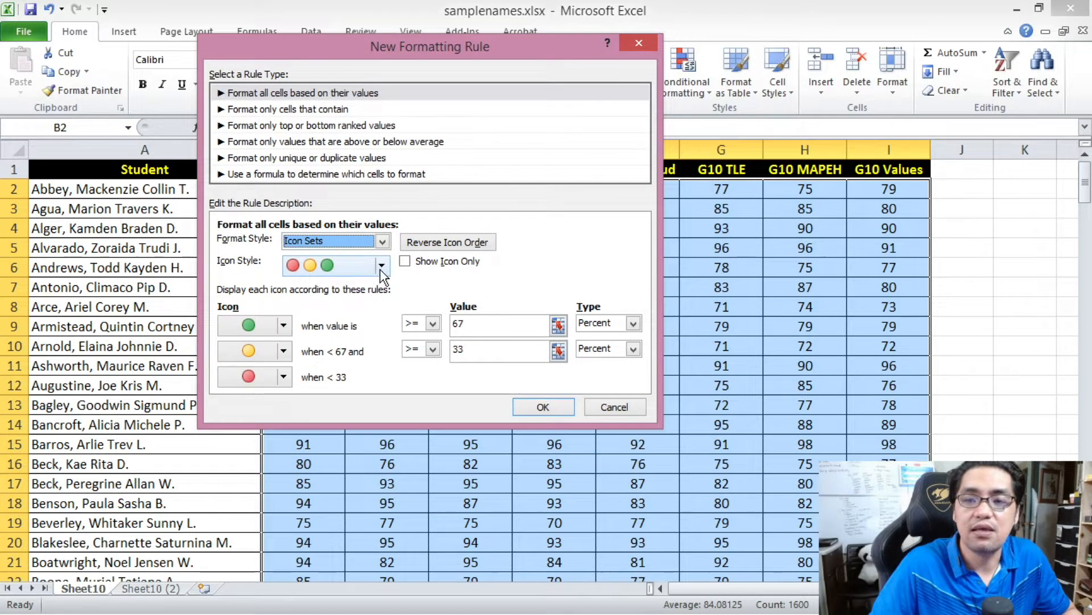
left_click(381, 266)
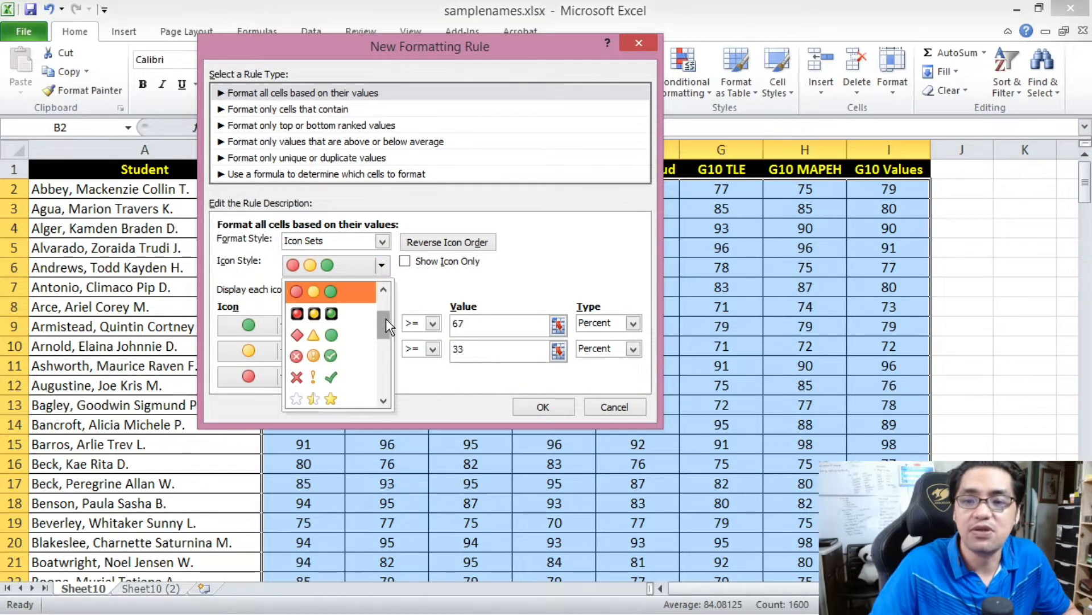
left_click_drag(385, 319, 383, 346)
left_click(346, 328)
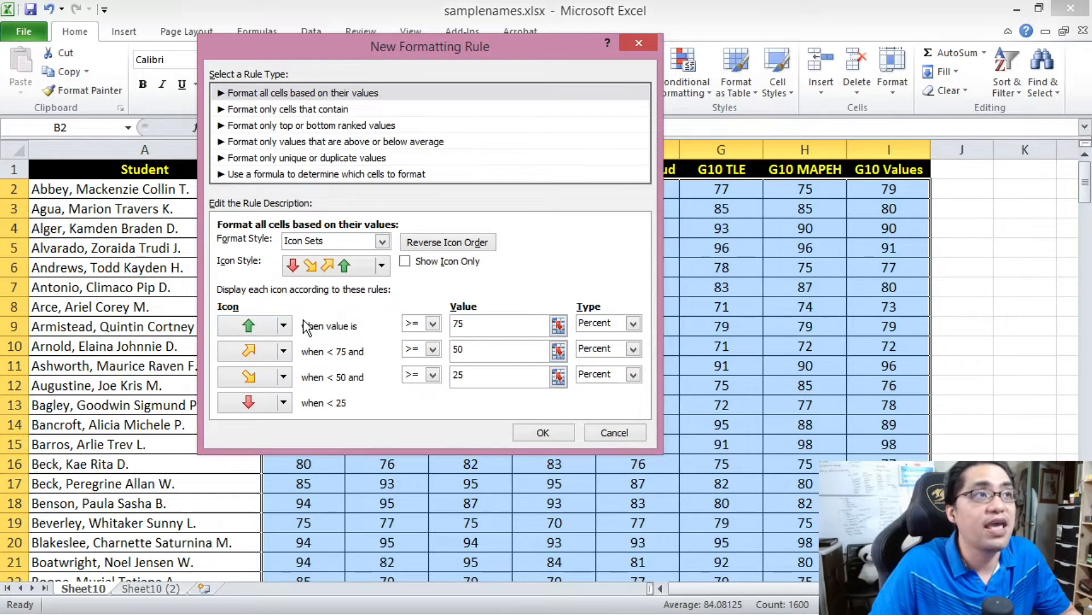
left_click(633, 323)
left_click(612, 336)
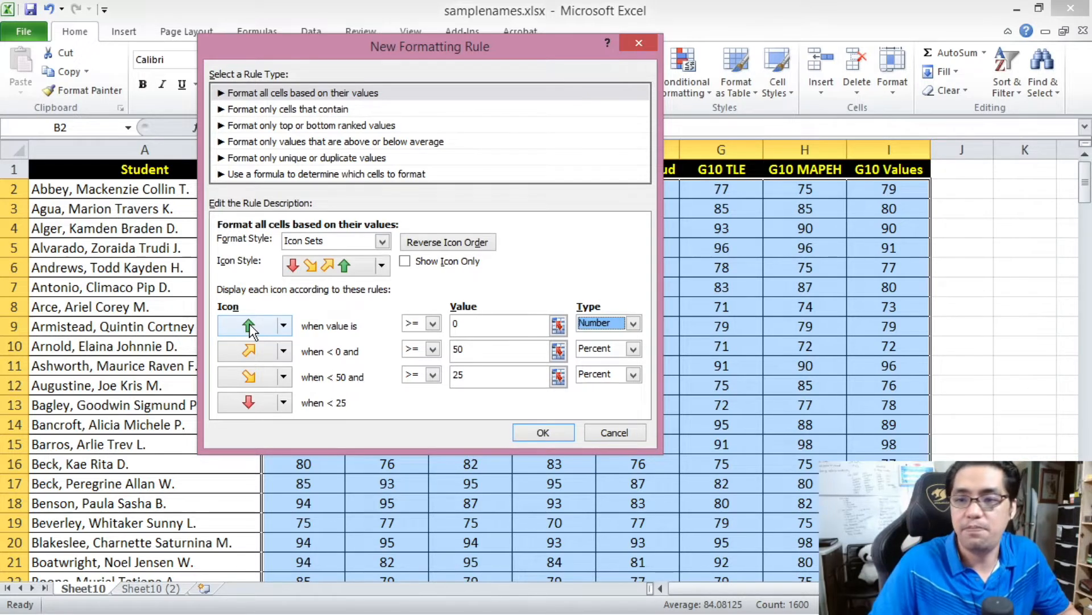
left_click_drag(440, 324, 437, 324)
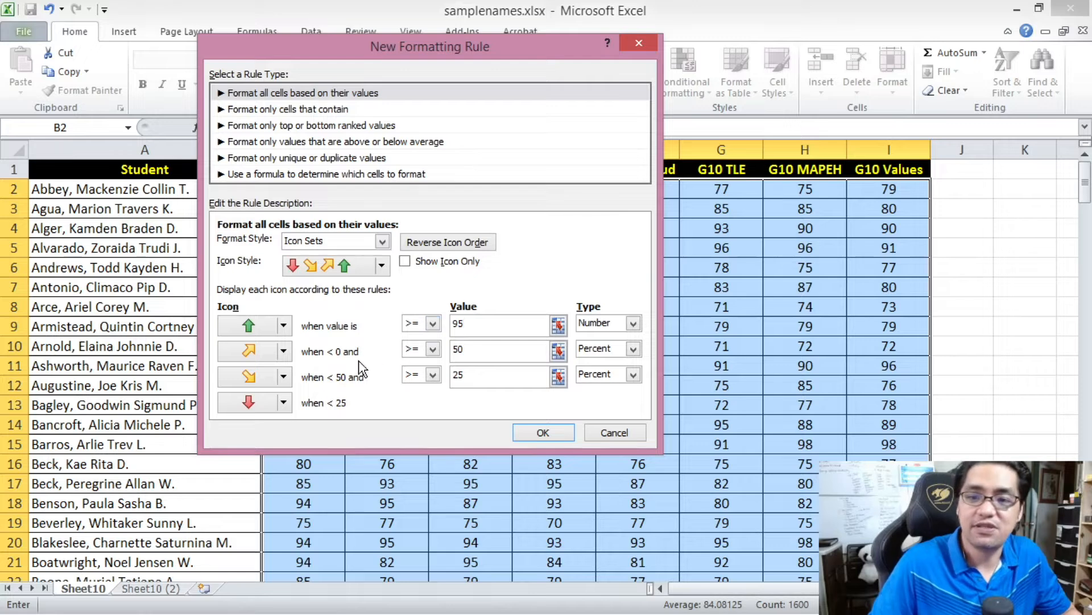
- Change the second icon to a green circle and show it for values >= Number 90
left_click(283, 357)
left_click(283, 352)
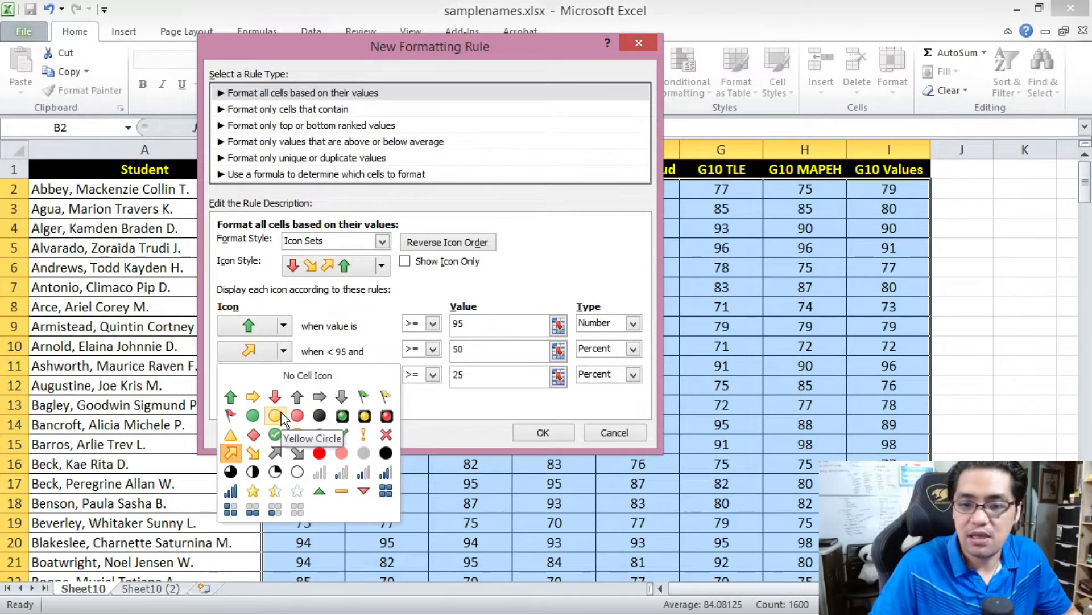
left_click(252, 415)
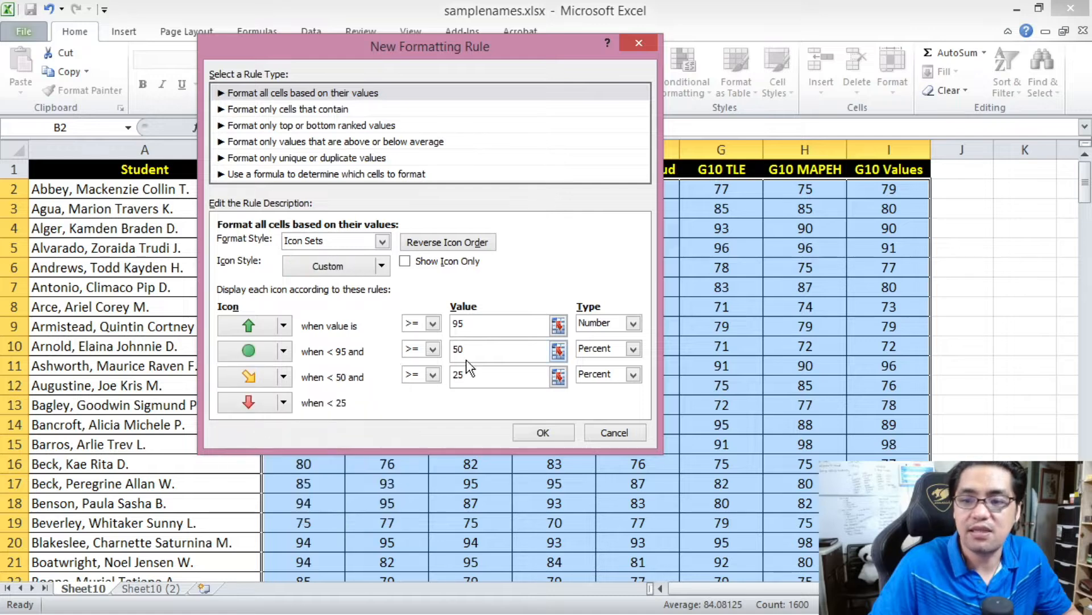
left_click_drag(416, 352, 414, 353)
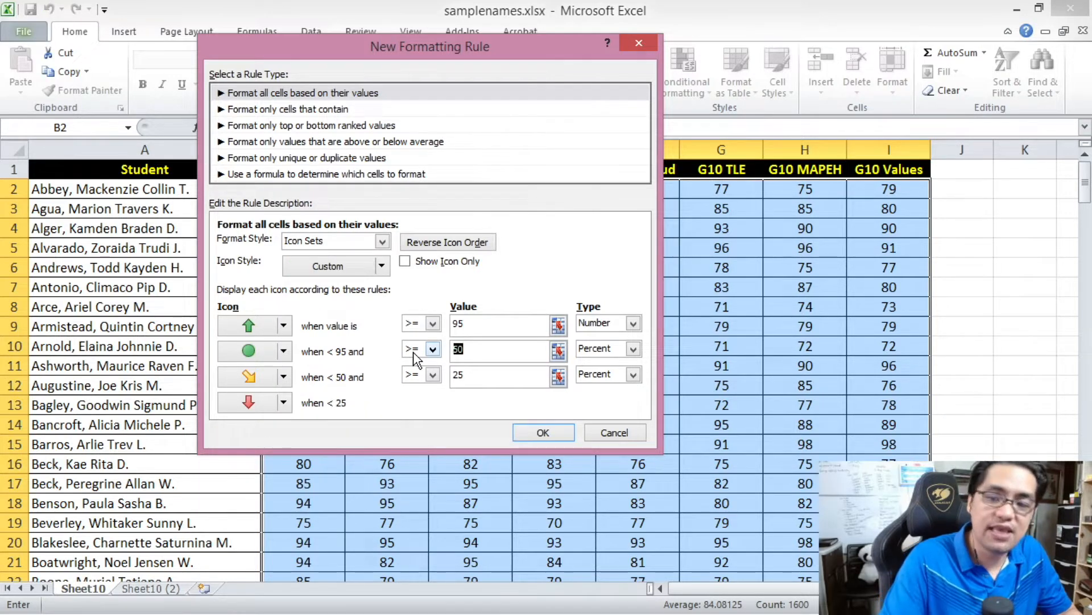
type("90")
left_click(633, 348)
left_click(595, 360)
key("shift+Tab")
type("90")
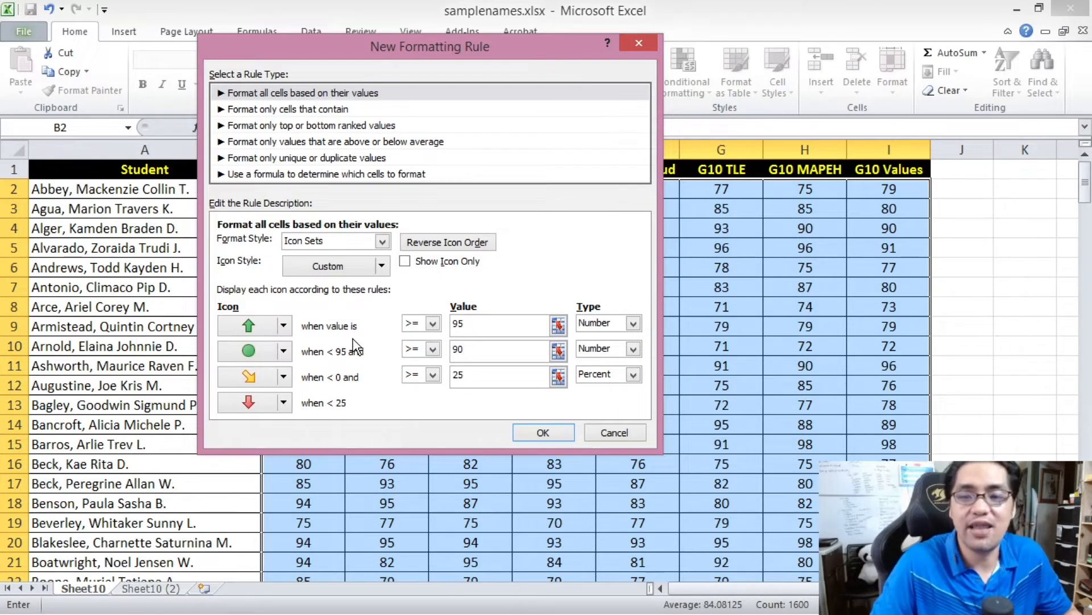
- Change the third icon to a yellow side arrow for values >= Number 85 and apply the rule to the grades
left_click(283, 377)
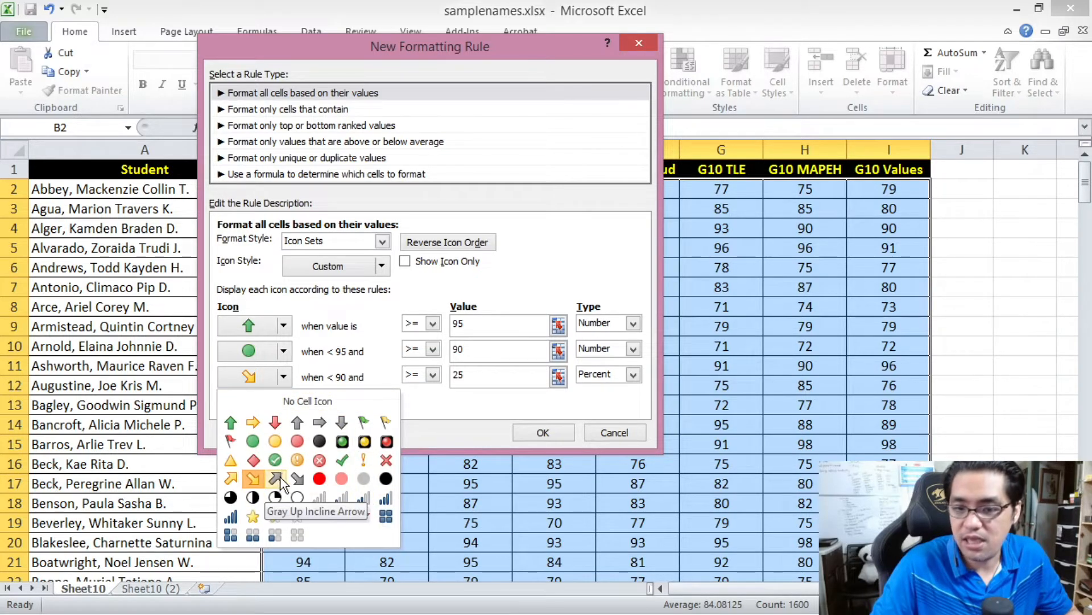
left_click(256, 425)
left_click_drag(464, 374, 440, 377)
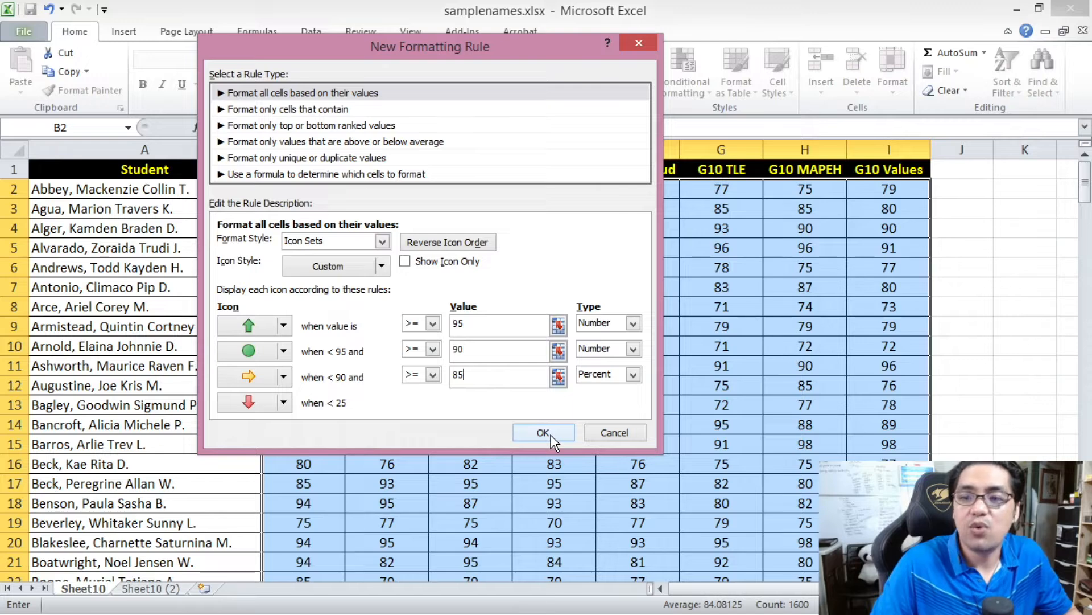
left_click(602, 377)
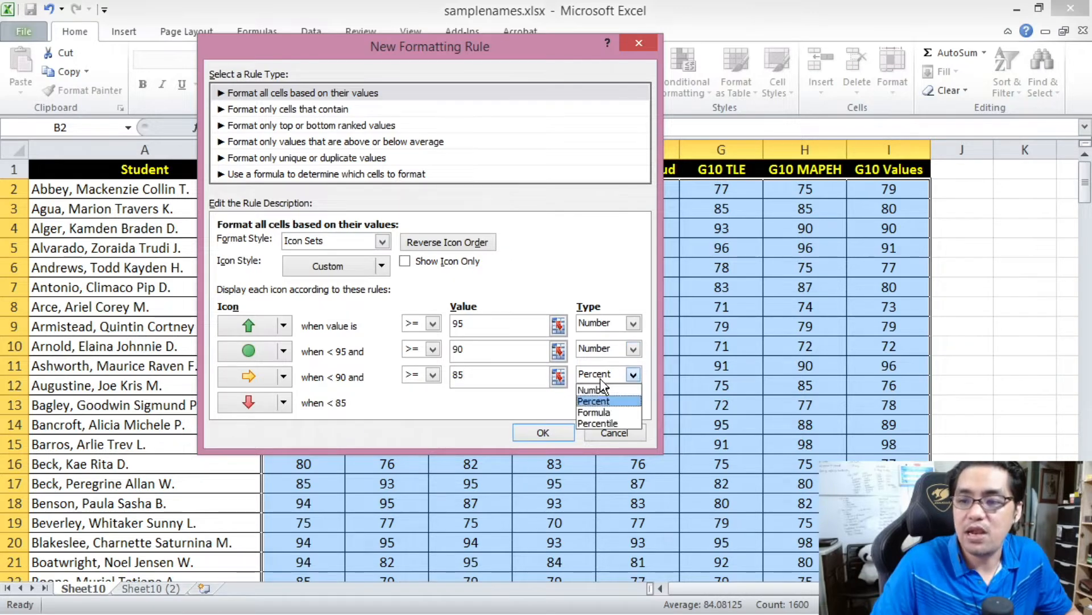
left_click(594, 388)
type("85")
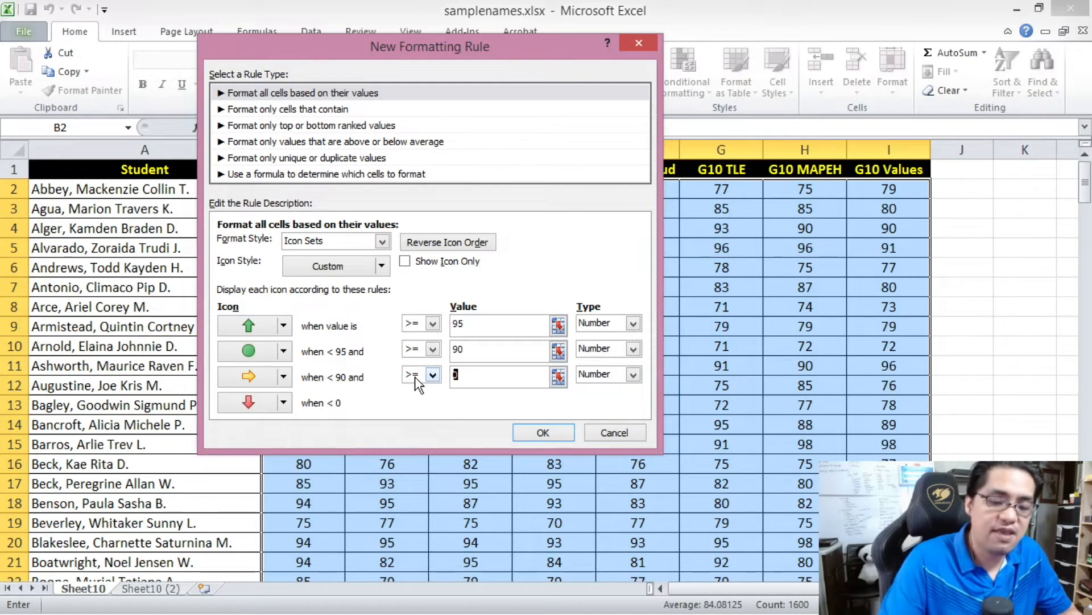
left_click(543, 433)
left_click(480, 359)
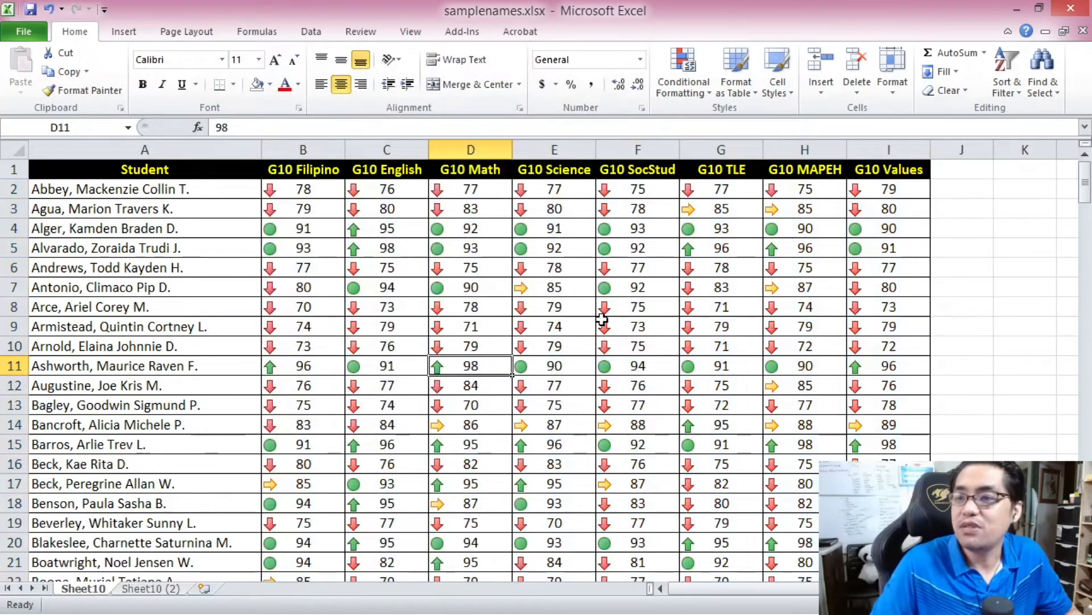
- Examine the grade icons across the subject columns for individual students further down the table
left_click_drag(1088, 183, 1087, 225)
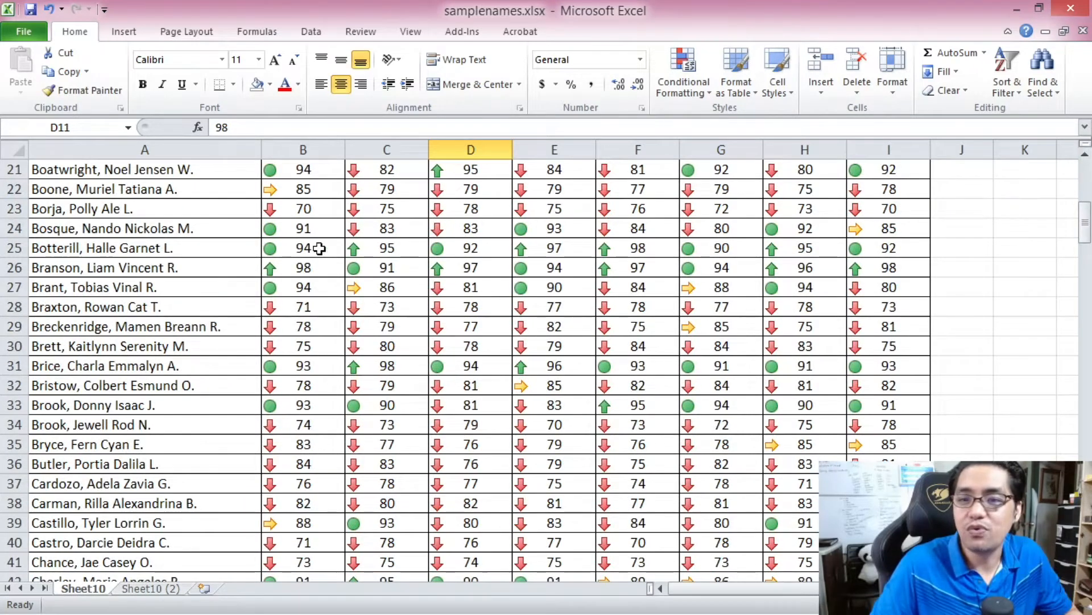
left_click_drag(284, 249, 877, 247)
left_click_drag(293, 258, 880, 251)
left_click_drag(1085, 222, 1090, 291)
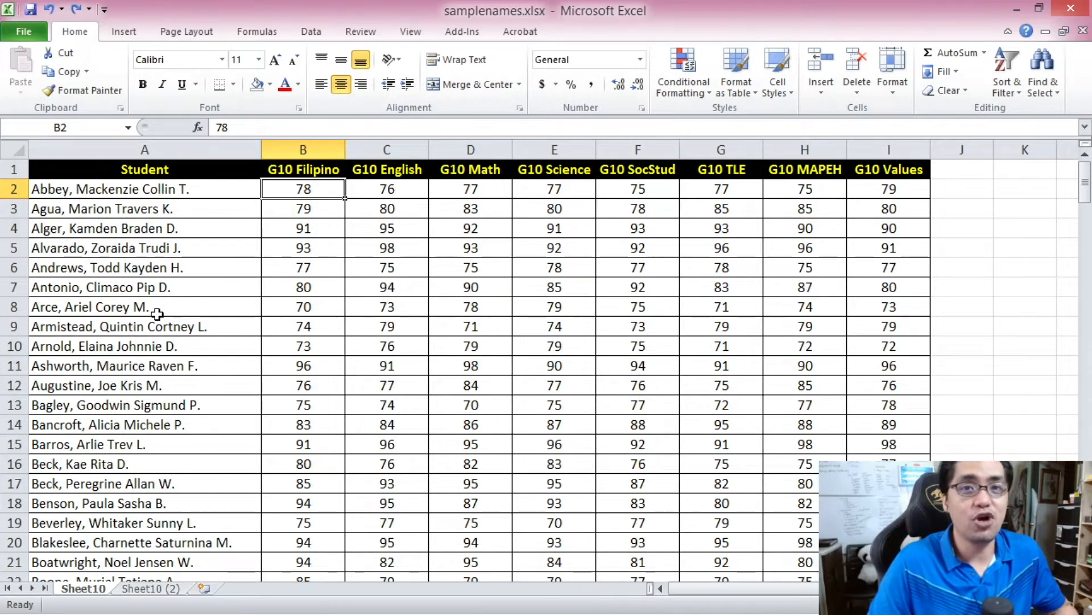
left_click(201, 189)
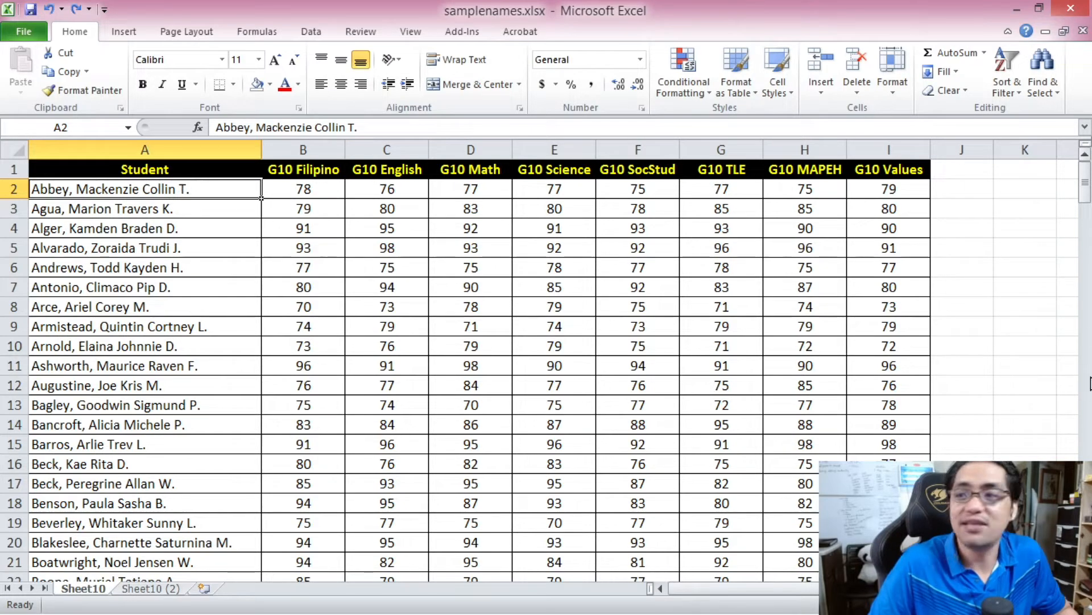
- Select all the student names and start a new conditional formatting rule for only cells that contain specific text
left_click_drag(1088, 182, 1088, 194)
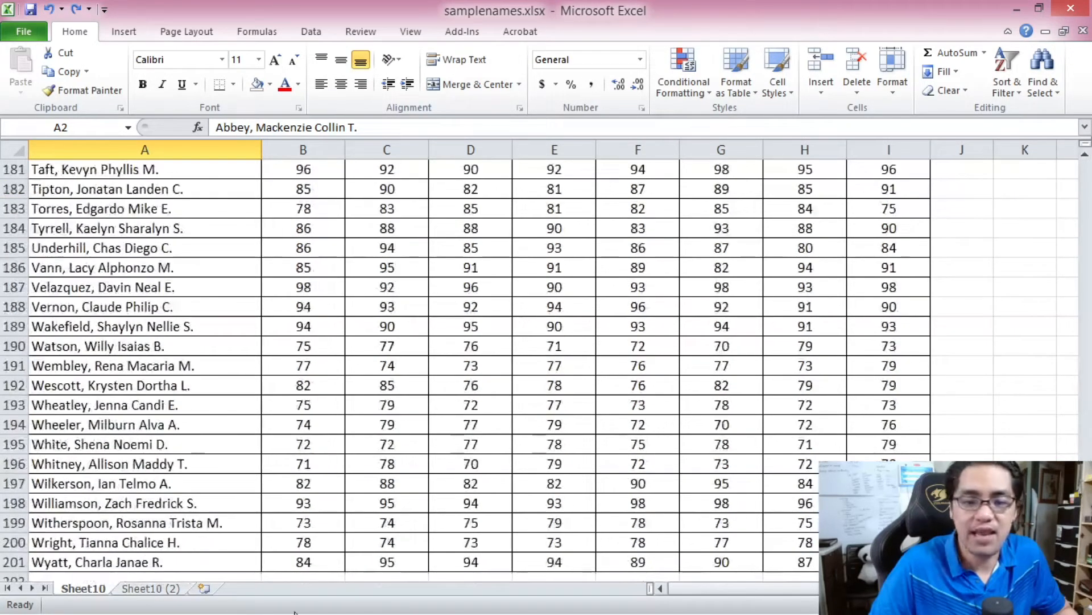
key("ctrl+shift+Down")
scroll(1054, 296, "up", 20)
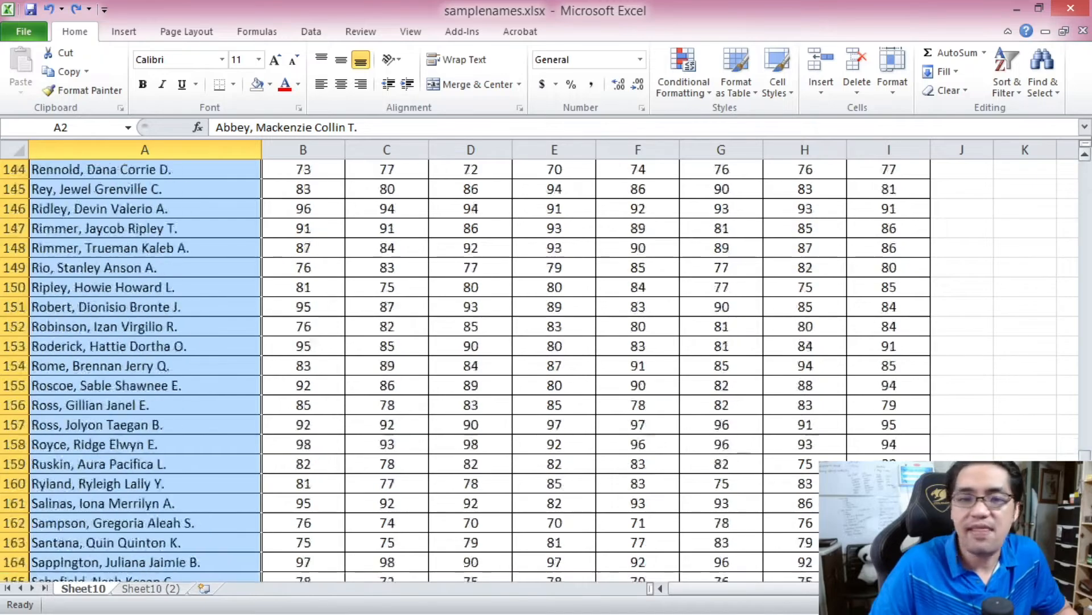
scroll(1053, 221, "up", 8)
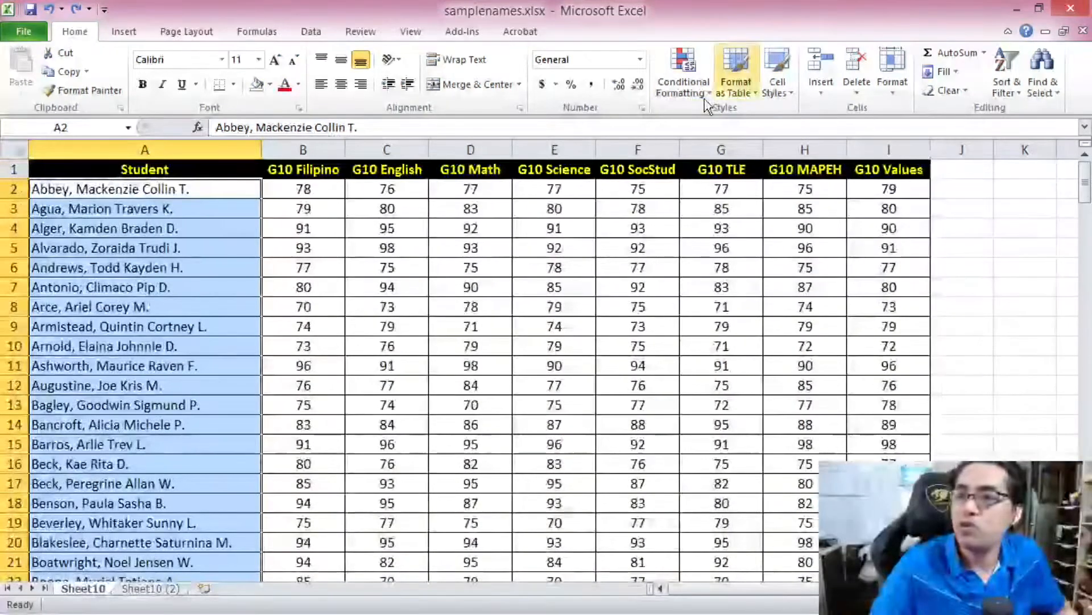
left_click(673, 71)
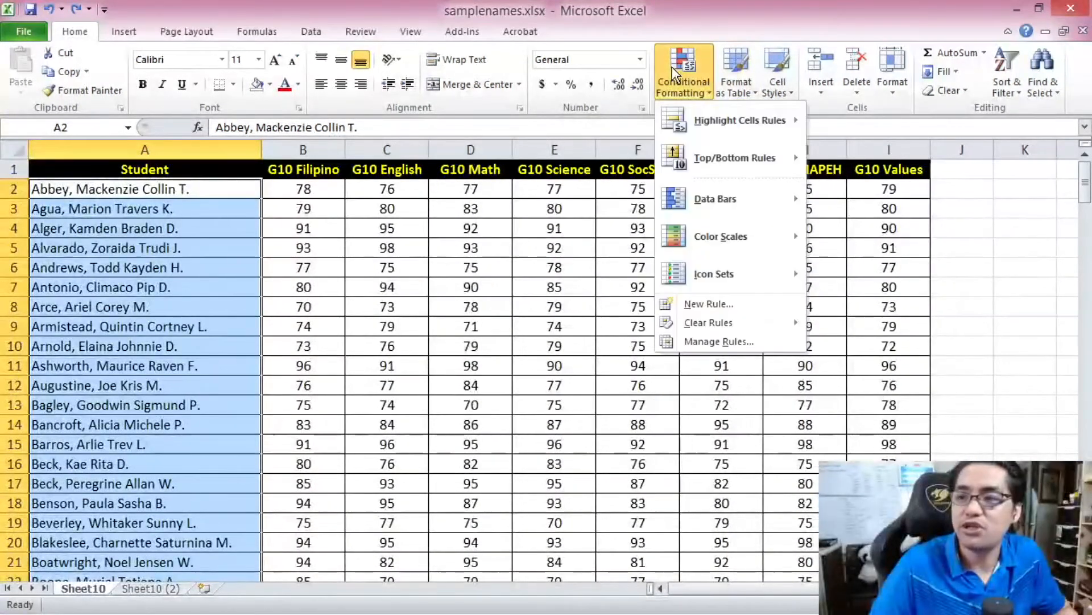
left_click(714, 303)
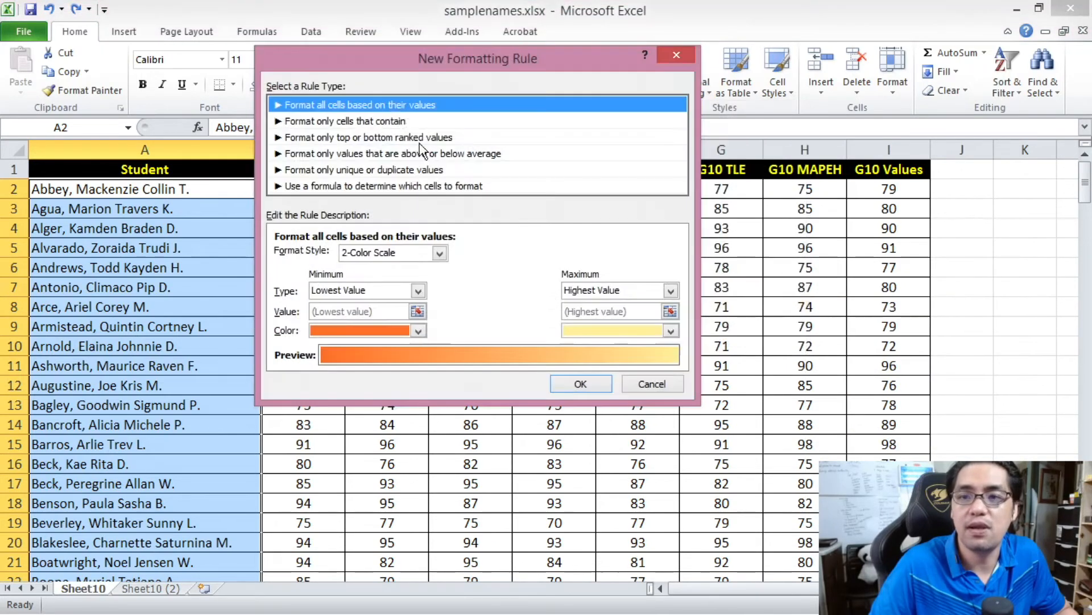
left_click(374, 121)
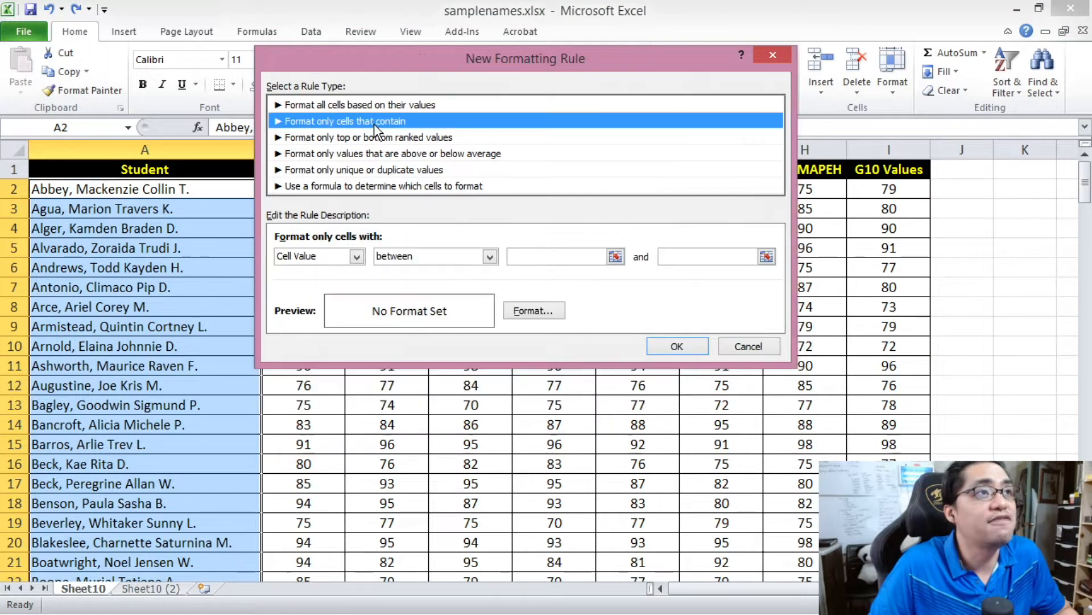
left_click(356, 258)
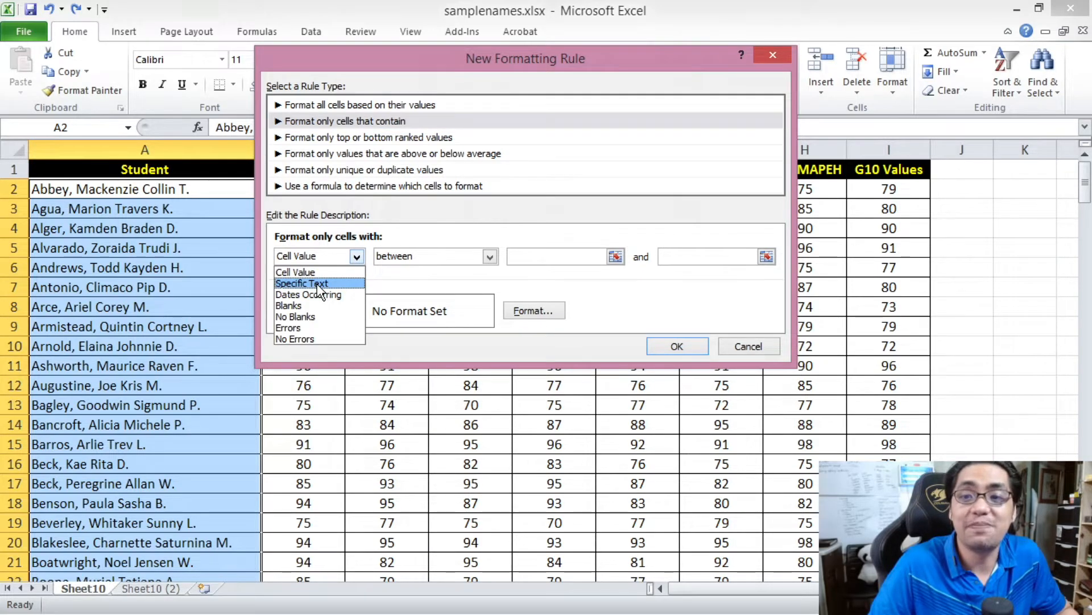
left_click(319, 284)
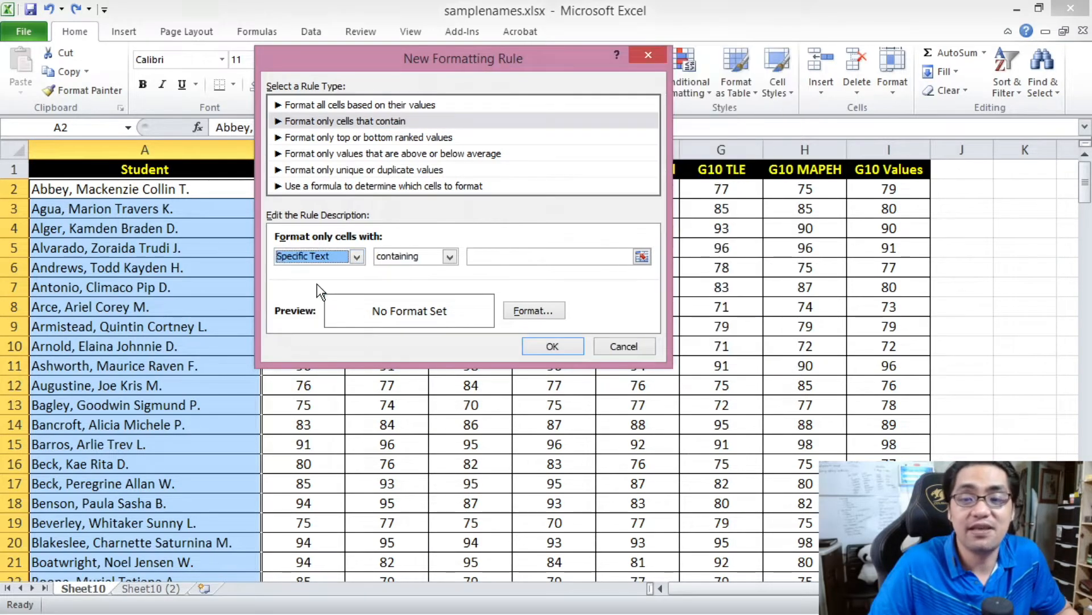
- Try the containing, not containing, beginning with and ending with conditions for the specific text rule
left_click(408, 257)
left_click(398, 271)
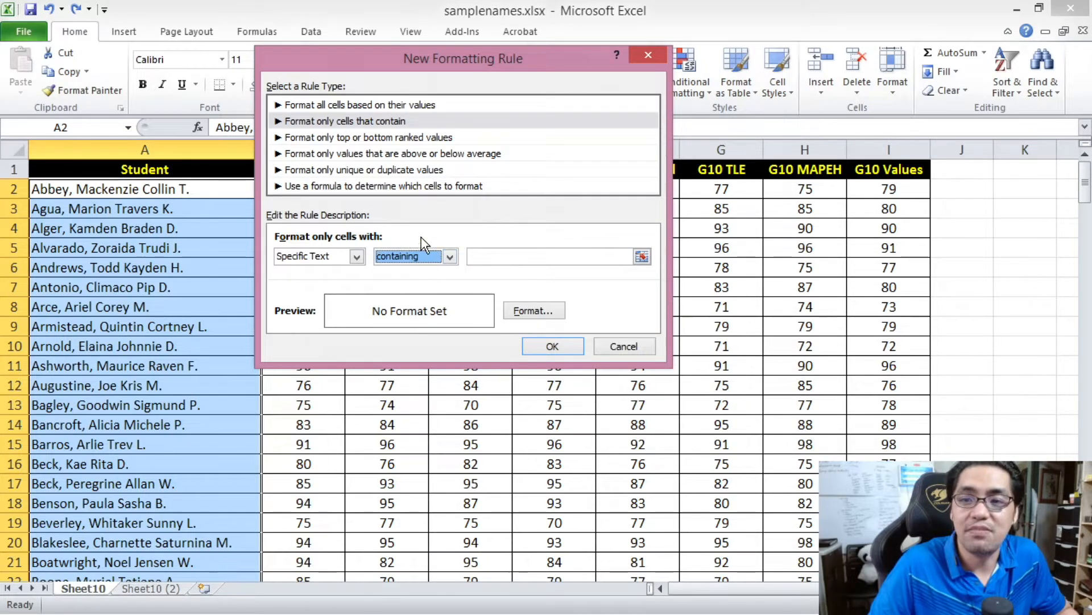
left_click(419, 256)
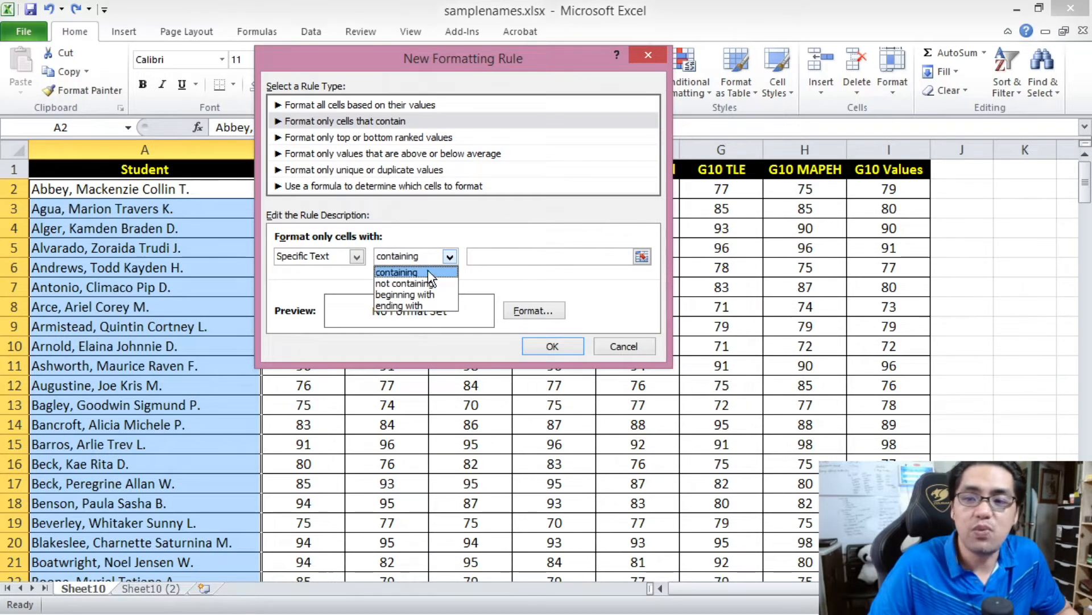
left_click(410, 282)
left_click(415, 258)
left_click(405, 294)
left_click(418, 258)
left_click(422, 304)
- Set the specific text condition to beginning with A
left_click(417, 257)
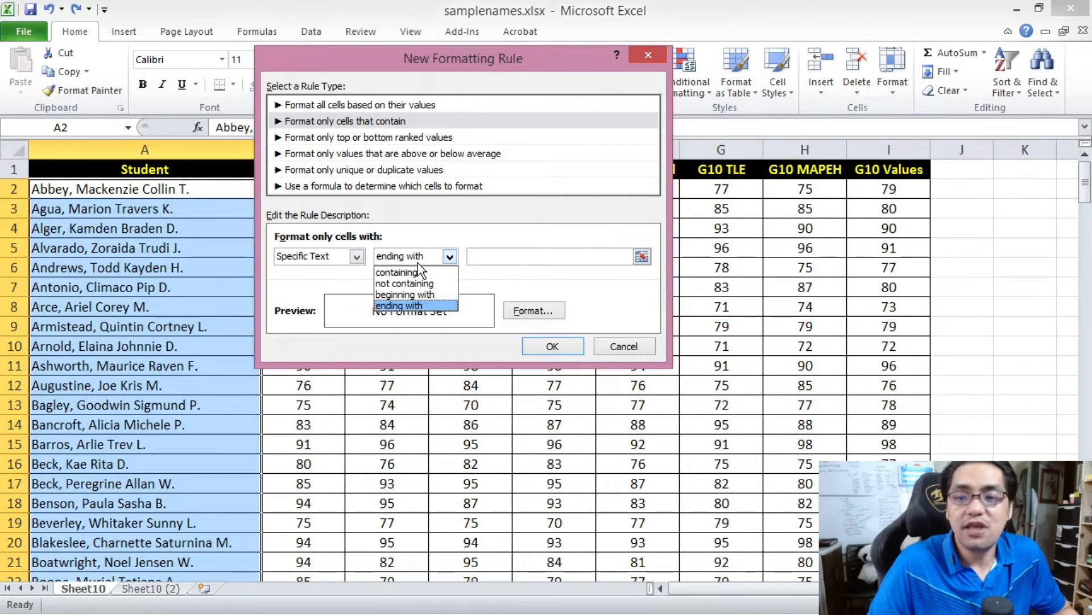
left_click(428, 295)
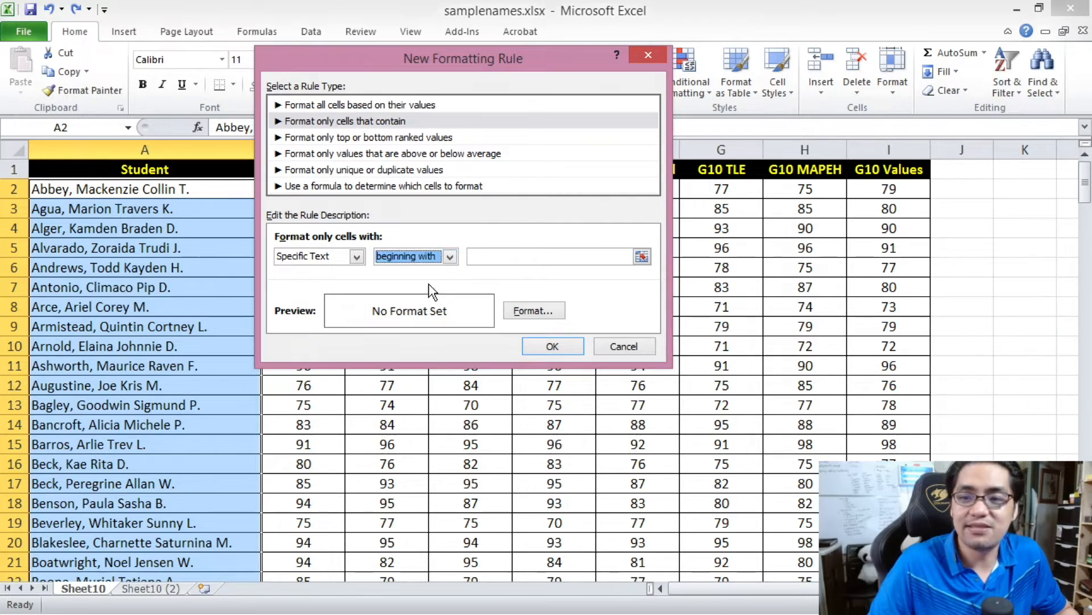
left_click(488, 253)
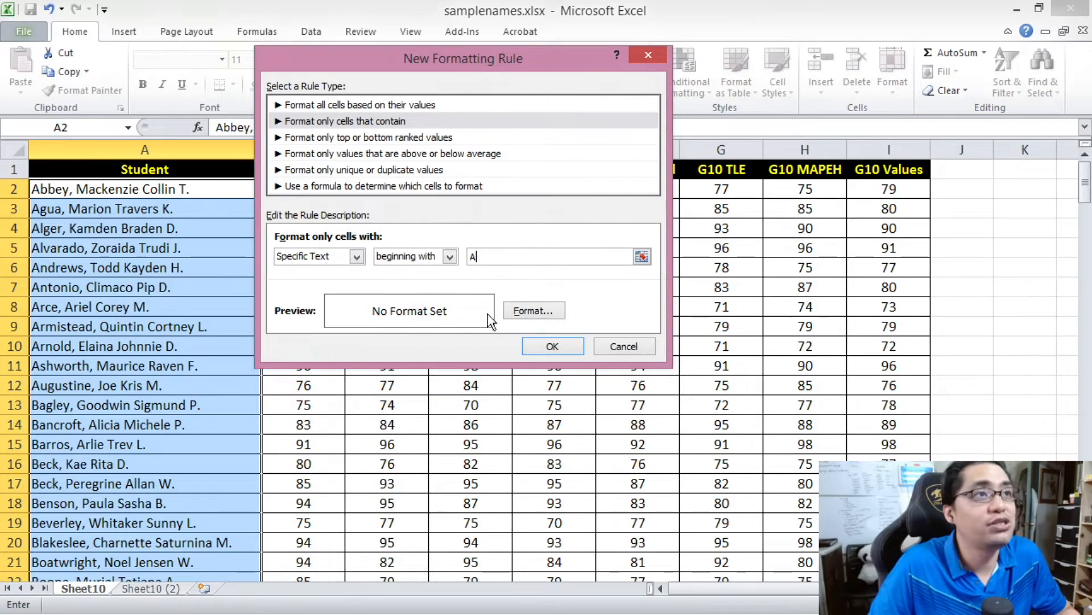
- Give the matching student names a yellow fill and apply the rule
left_click(537, 313)
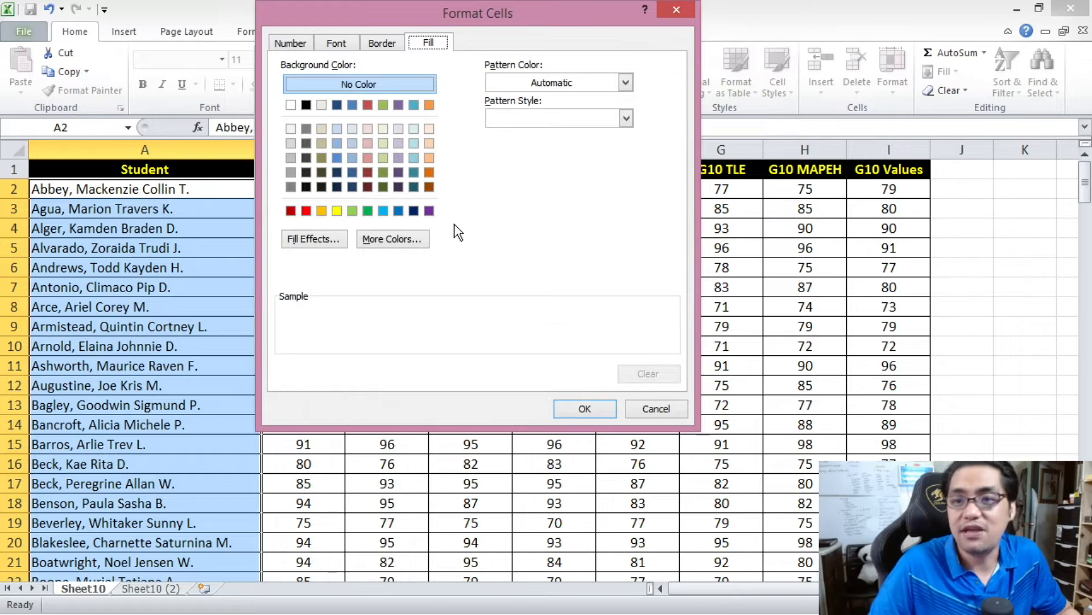
left_click(340, 211)
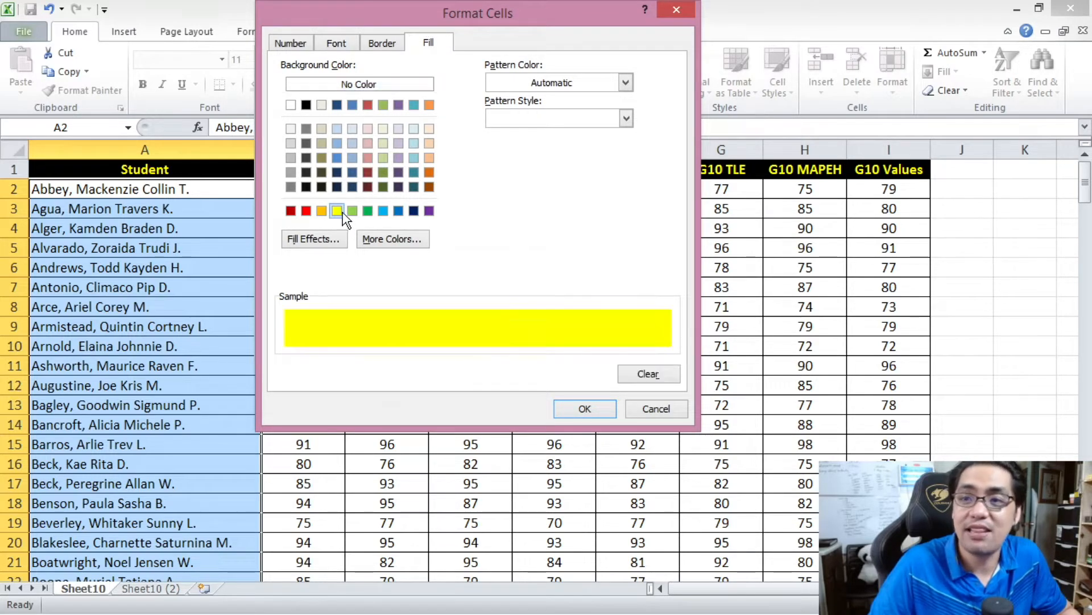
left_click(586, 409)
left_click(552, 345)
left_click(216, 364)
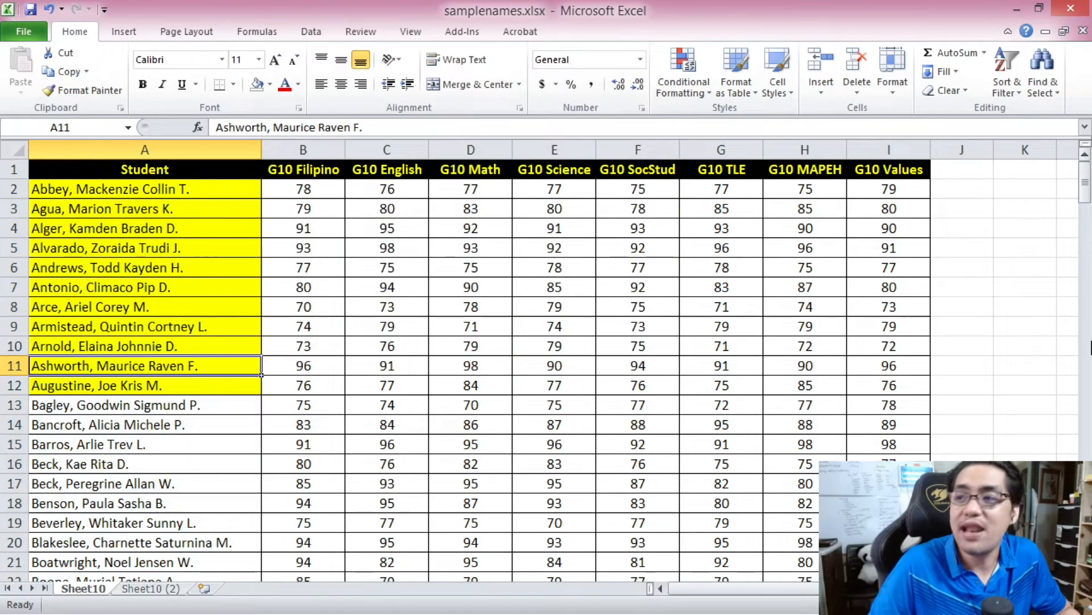
left_click_drag(1087, 183, 1068, 165)
left_click(224, 287)
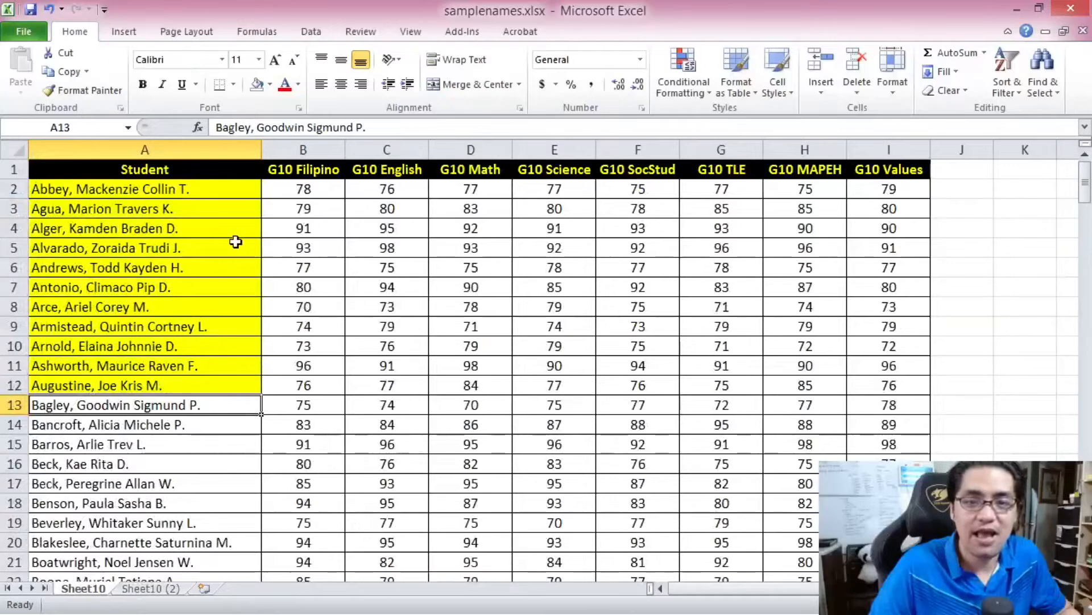
left_click_drag(177, 188, 178, 385)
left_click(219, 441)
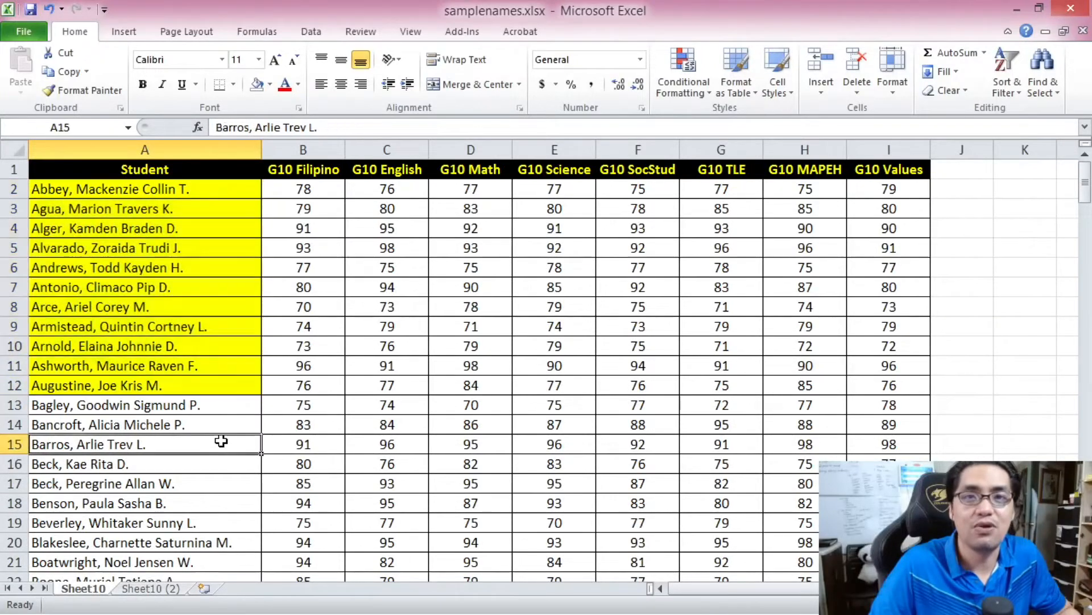
- Select all the grades from B2 to I201 and start a new rule that formats only cells that contain a given value
key("ctrl+Home")
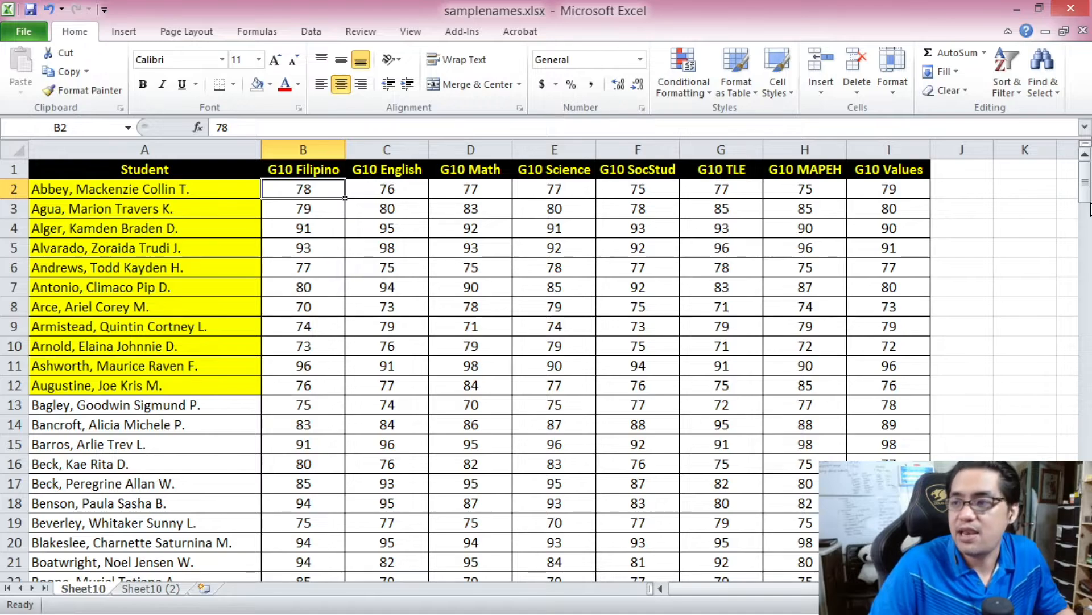
left_click_drag(1087, 196, 1086, 165)
left_click(889, 562, "shift")
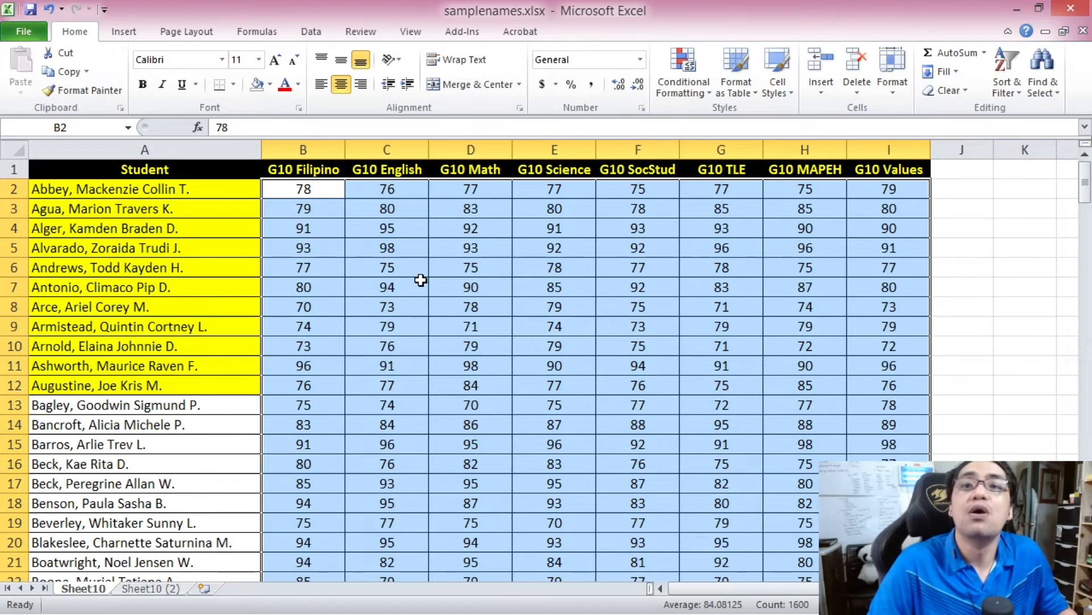
left_click(685, 84)
left_click(708, 303)
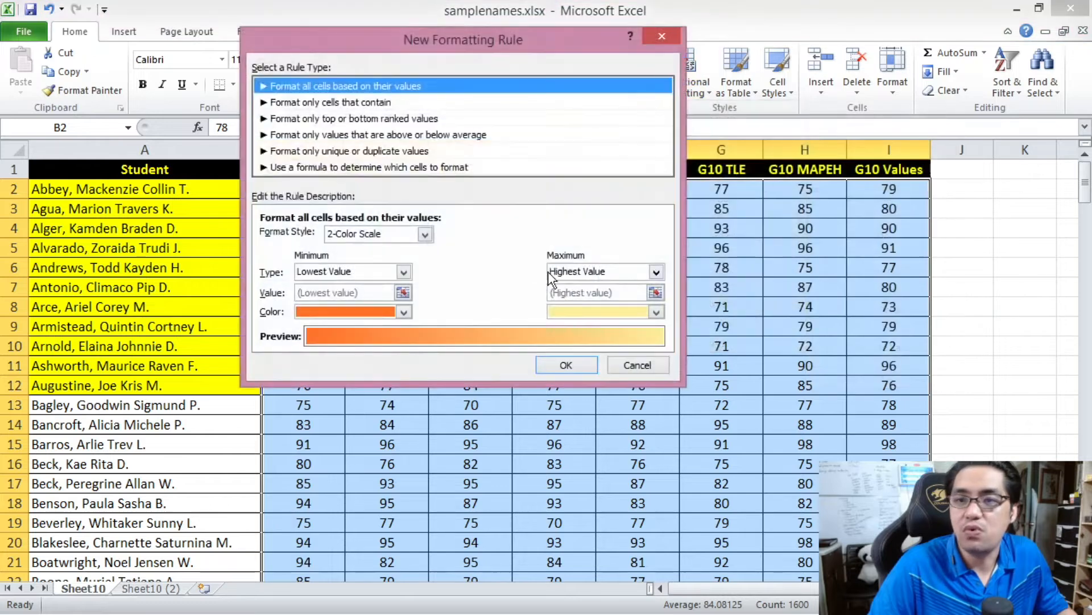
left_click(354, 103)
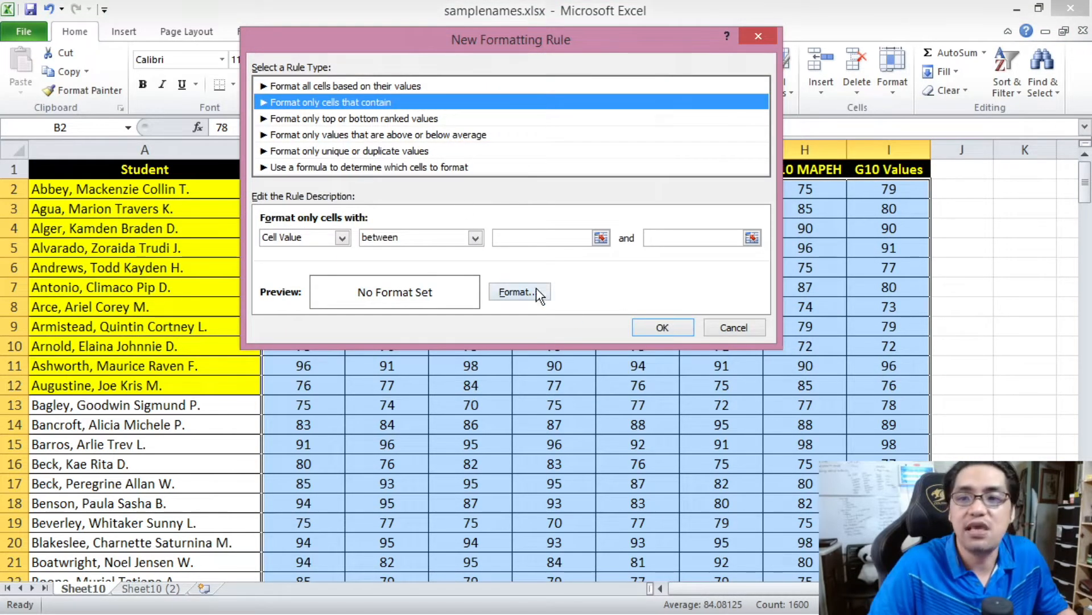
- Set the grade rule's condition to cell value greater than or equal to 90
left_click(393, 238)
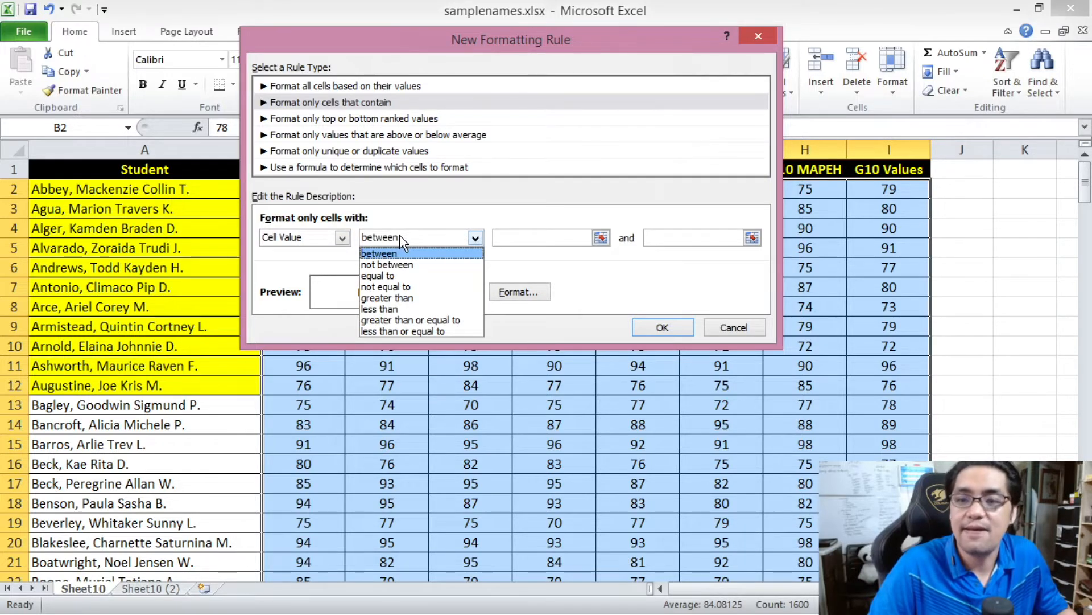
left_click(427, 320)
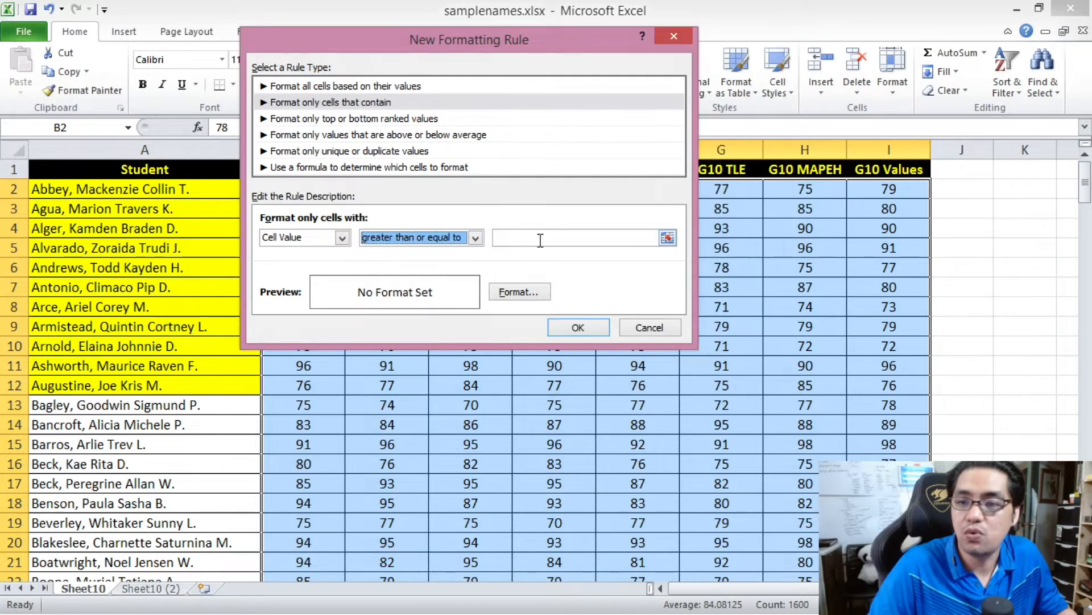
left_click(543, 237)
type("90")
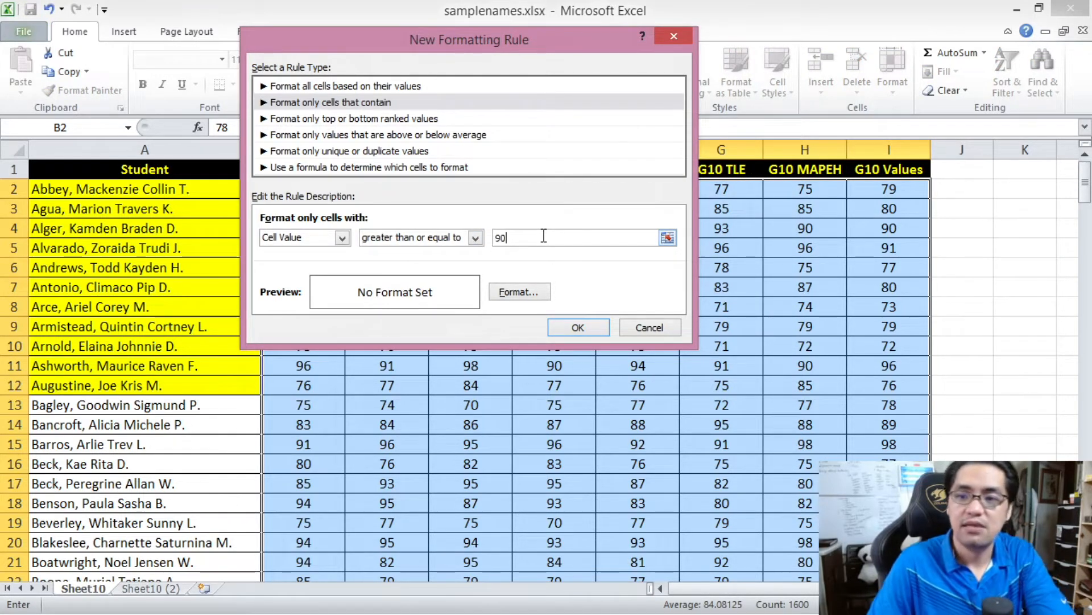
- Give the matching grades a light olive green fill and apply the rule
left_click(519, 292)
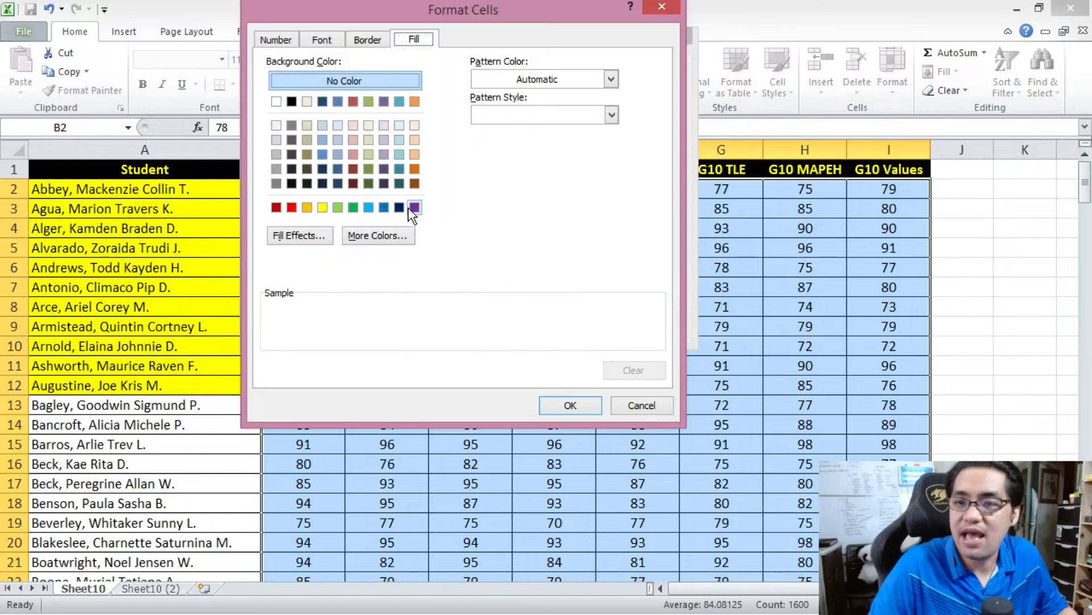
left_click(368, 154)
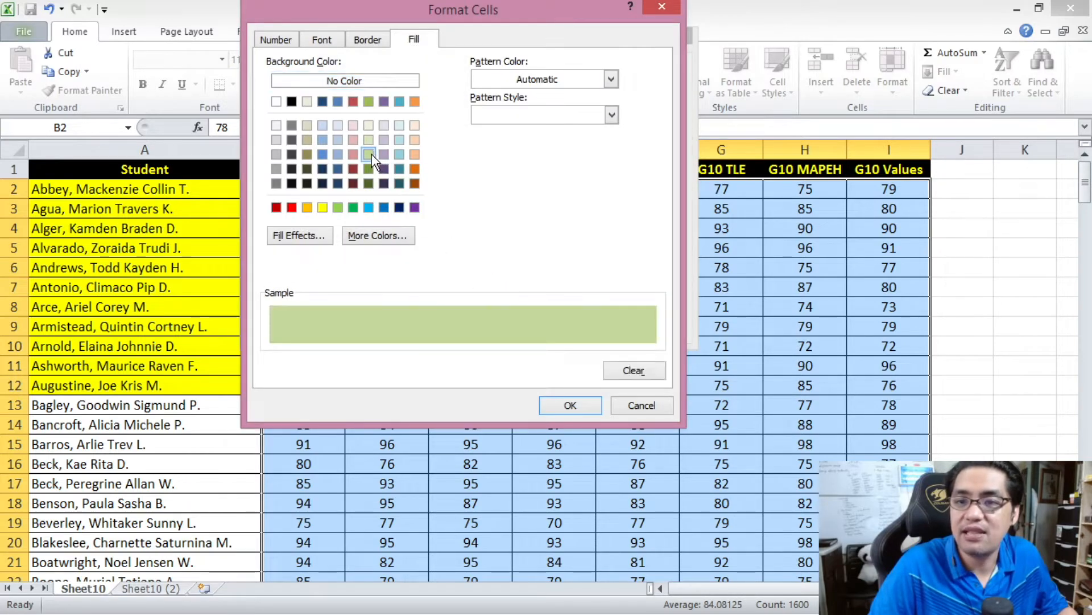
left_click(569, 404)
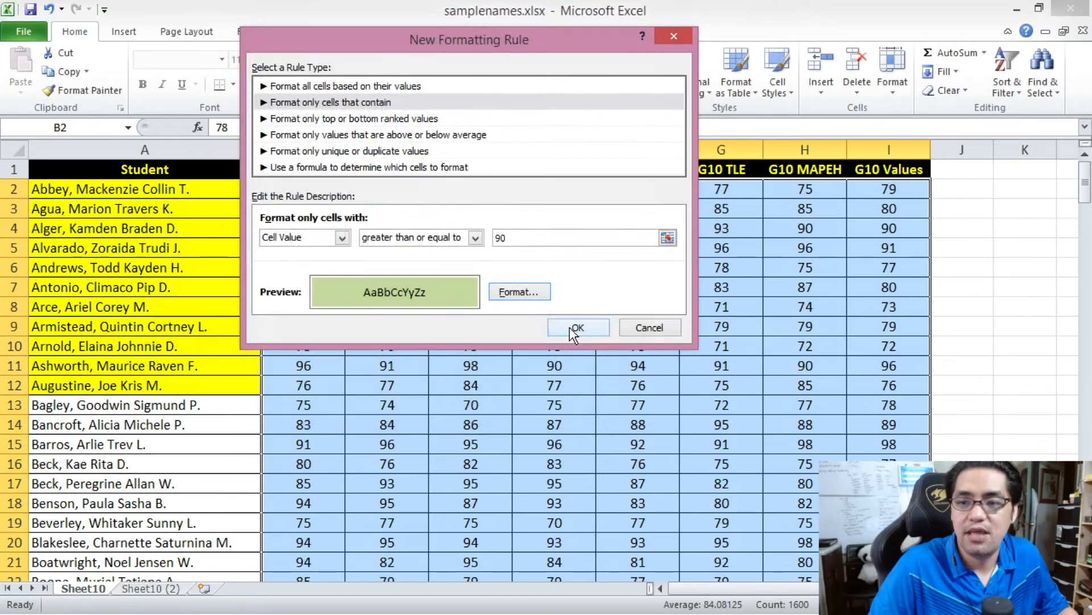
left_click(571, 326)
left_click(462, 422)
left_click_drag(1084, 183, 1082, 542)
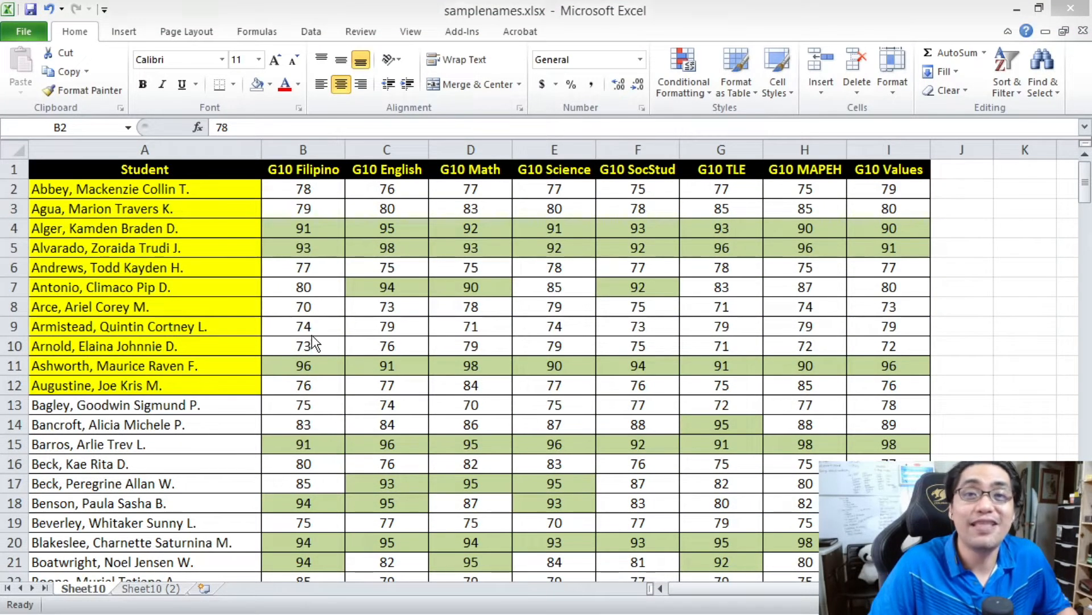
left_click(317, 327)
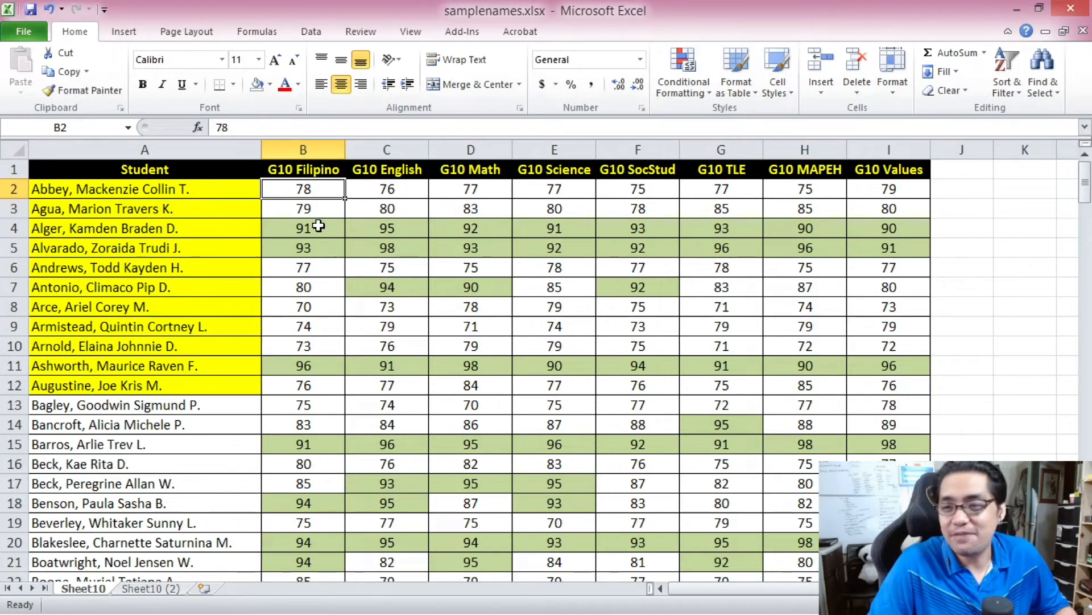
left_click(804, 230)
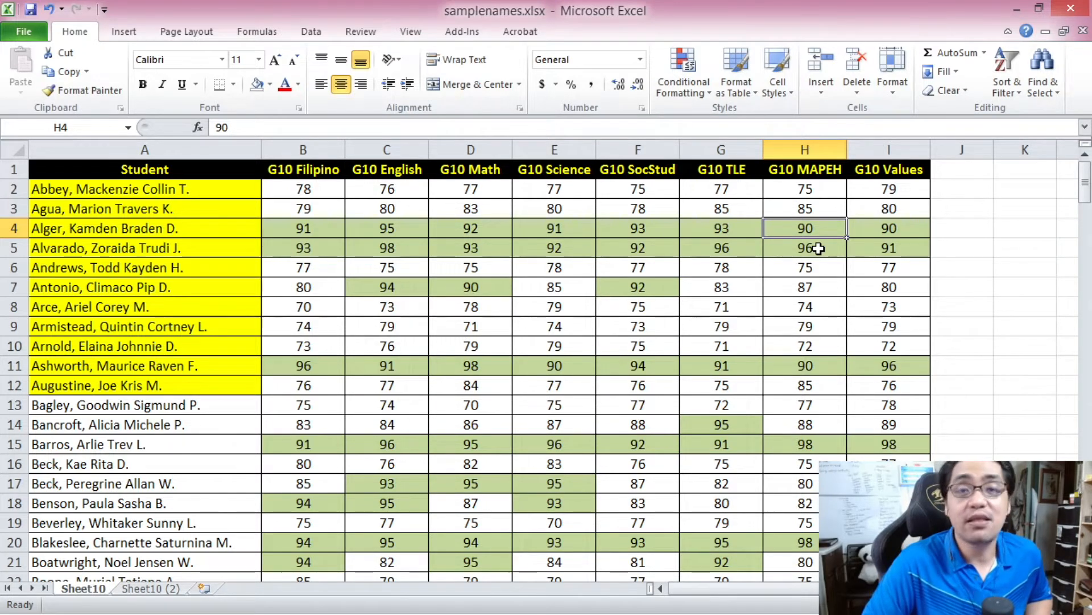
- Reselect the grades from B2 to I201 and start another rule of the type Format only cells that contain
left_click(297, 190)
left_click_drag(1085, 185, 1085, 441)
key("ctrl+shift+End")
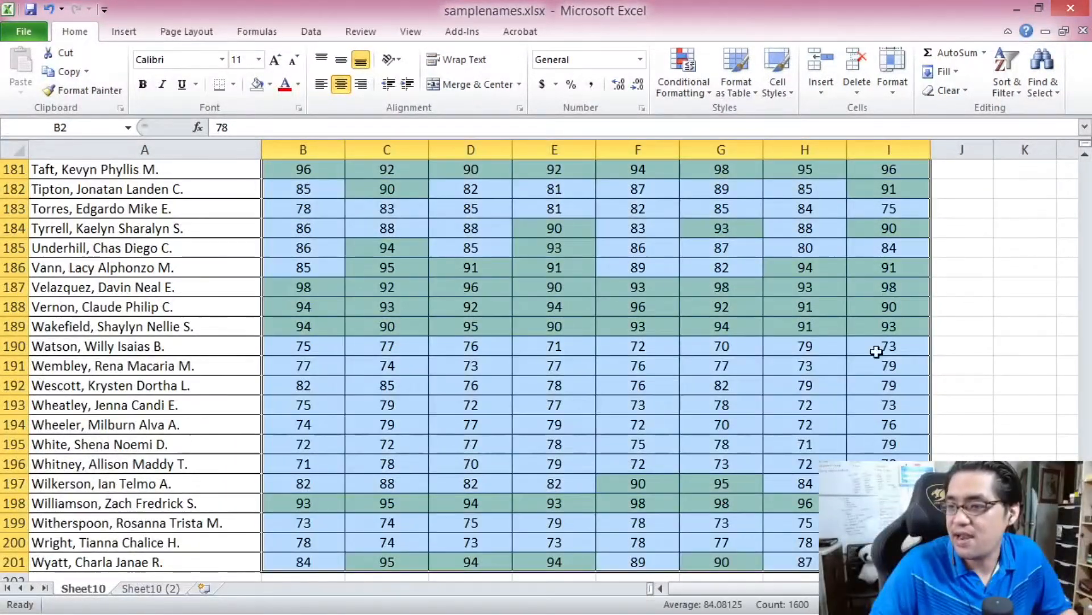
left_click(683, 85)
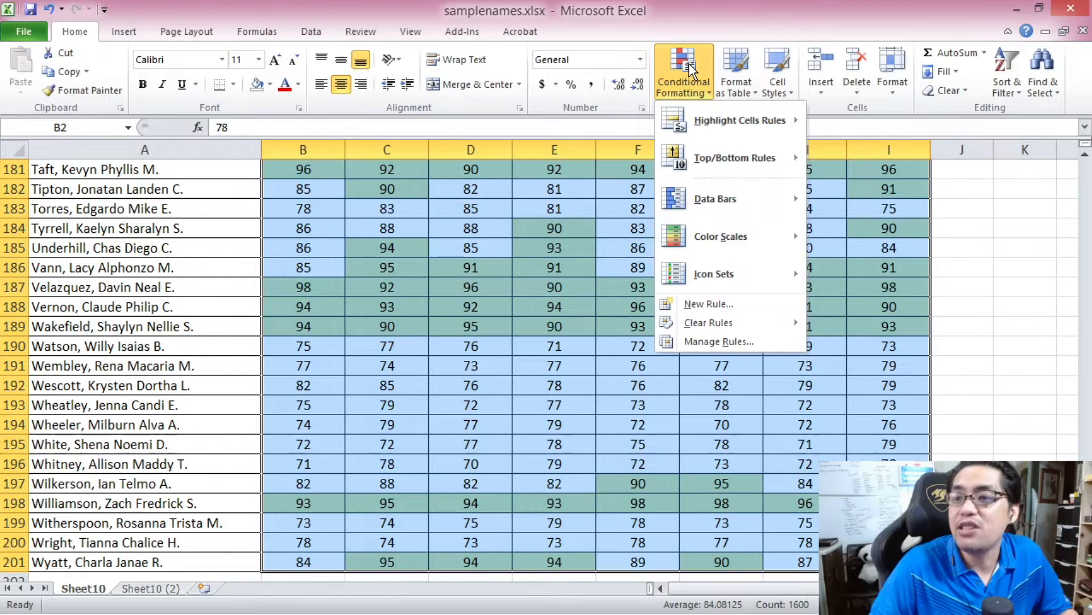
left_click(736, 304)
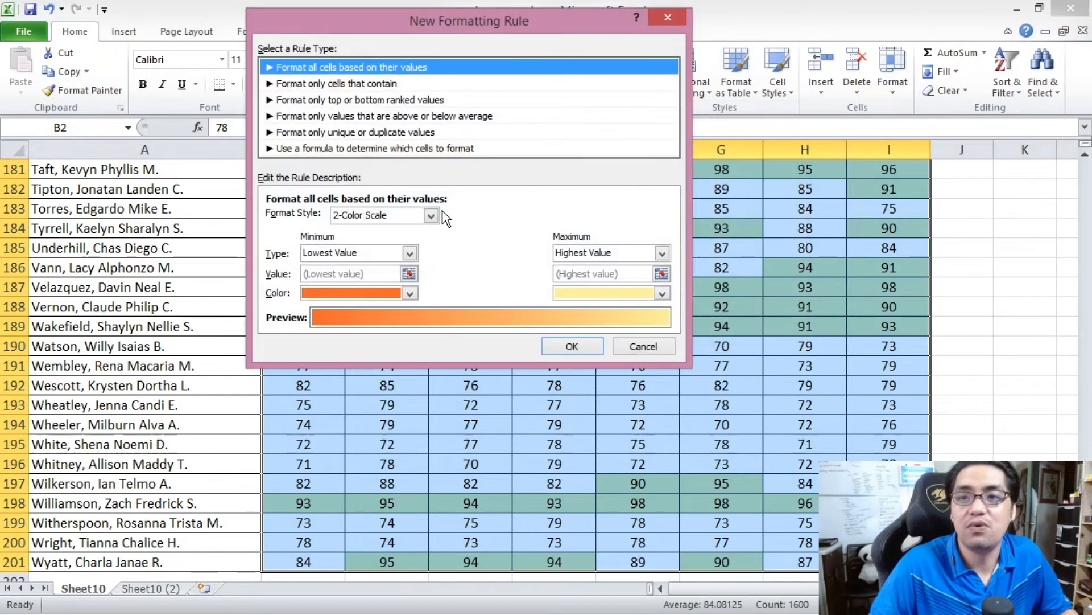
left_click(335, 83)
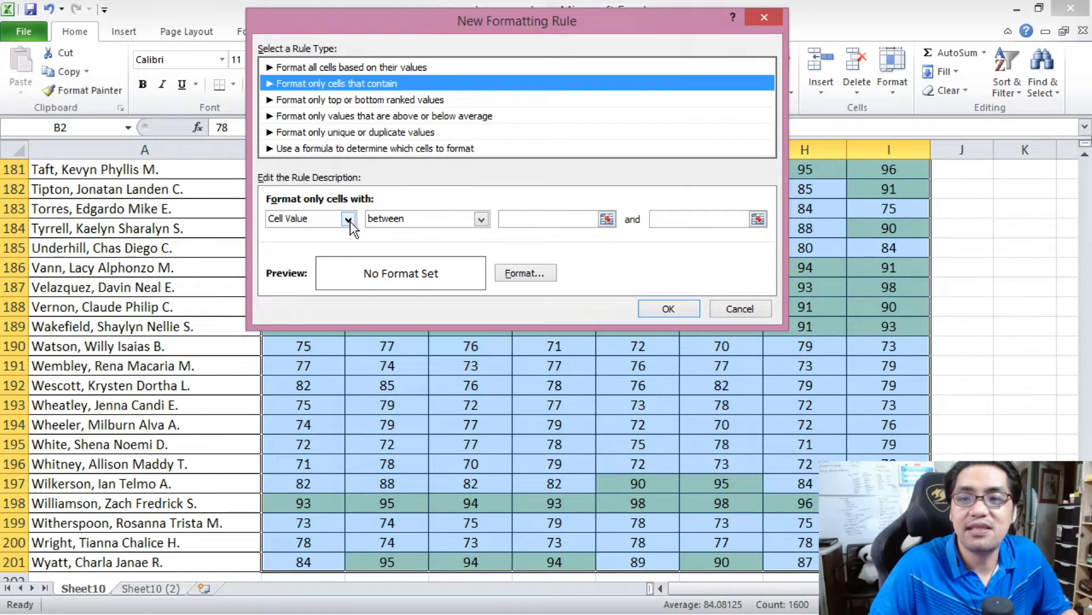
- Set the new rule's condition to cell value less than 75
left_click(432, 221)
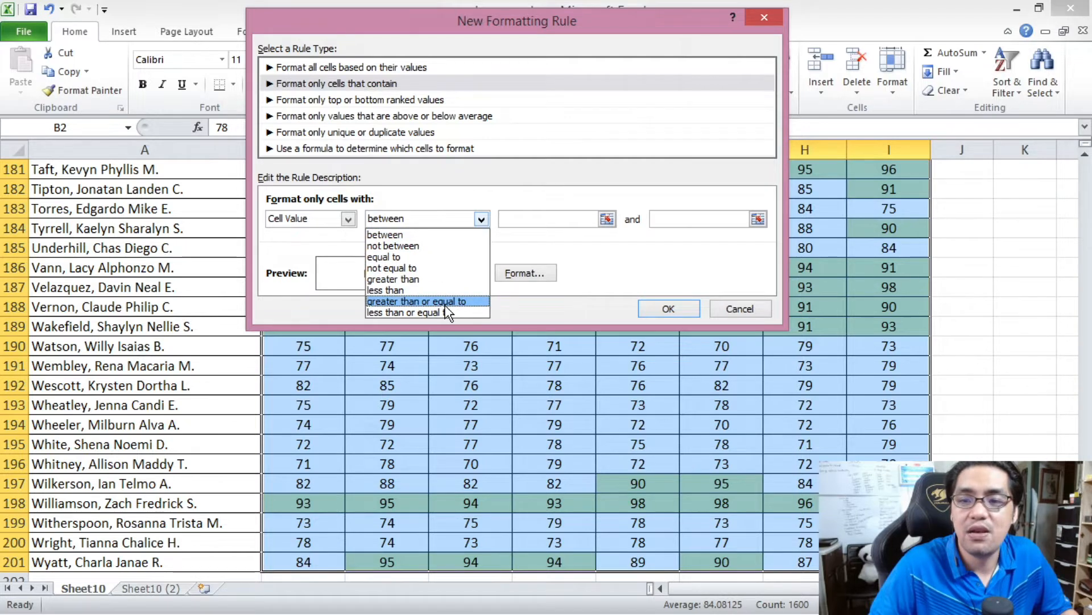
left_click(385, 290)
left_click(540, 221)
type("75")
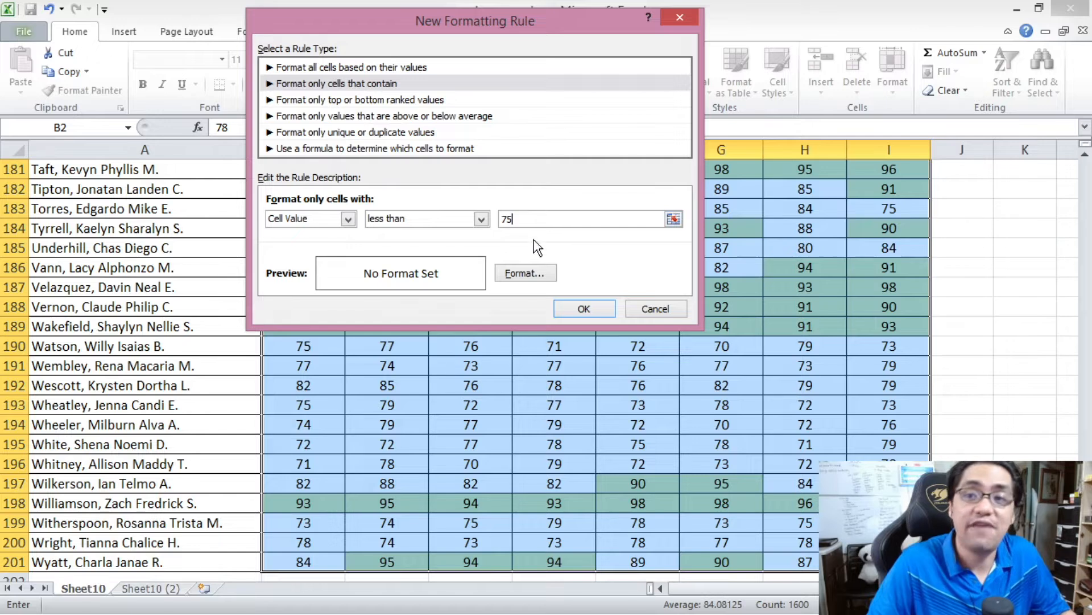
- Give the grades below 75 a pale red fill and apply the rule
left_click(523, 273)
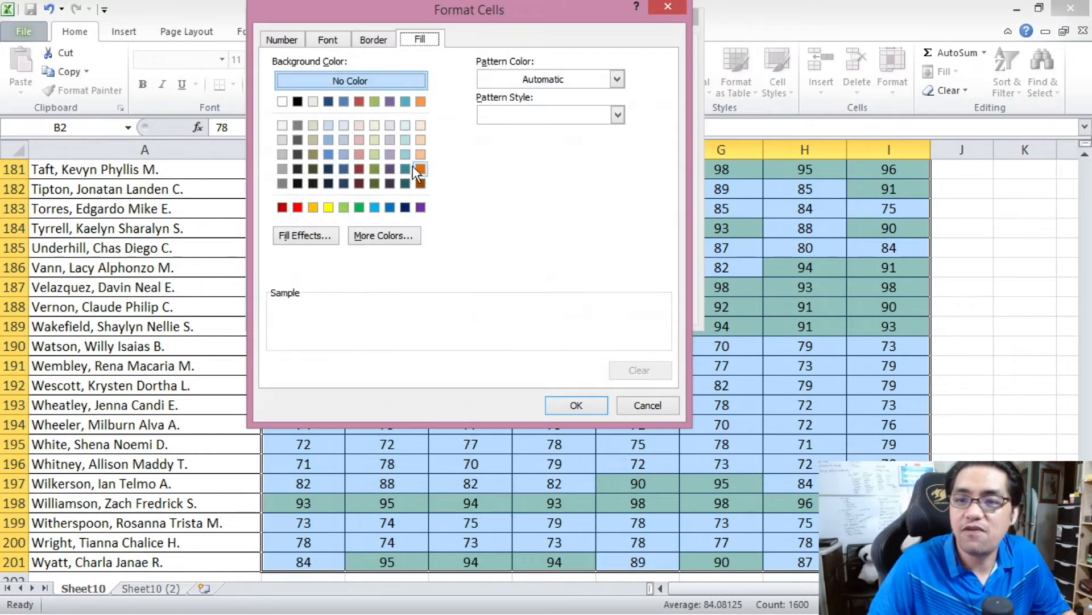
left_click(359, 154)
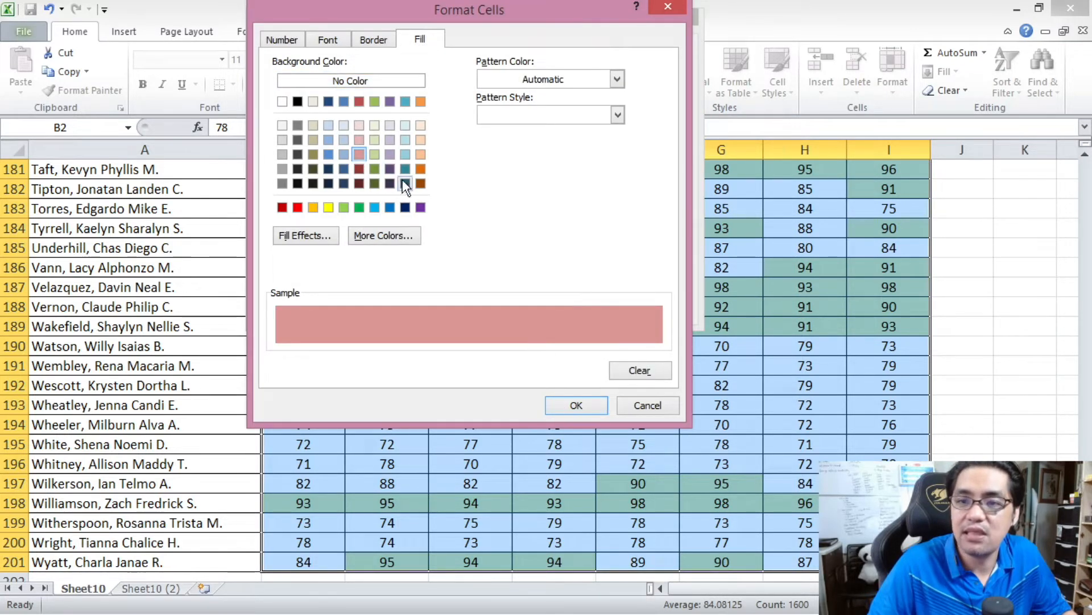
left_click(359, 140)
left_click(576, 405)
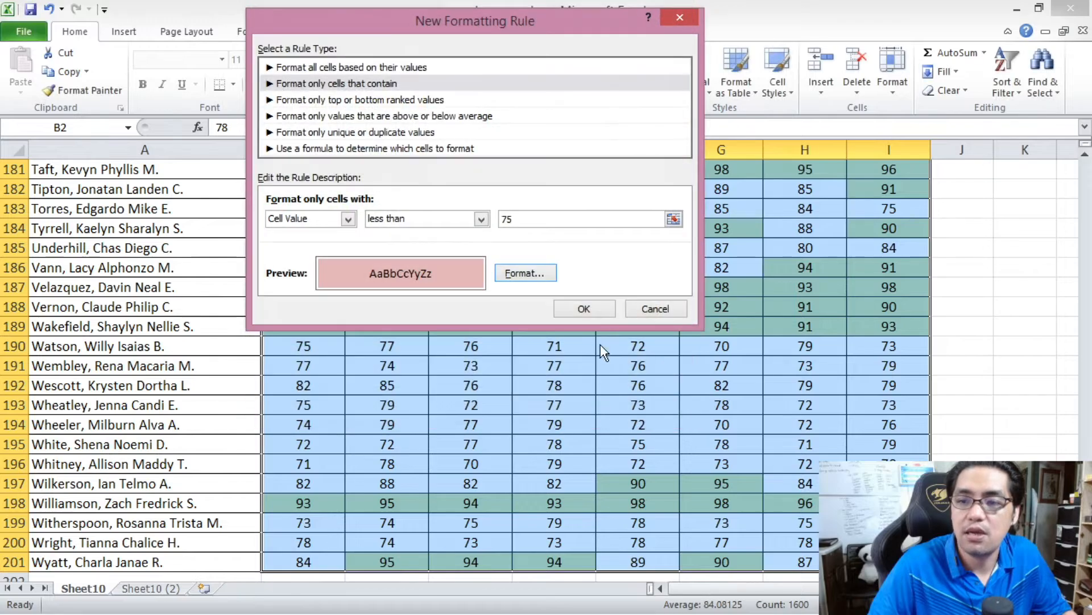
left_click(595, 314)
left_click(595, 314)
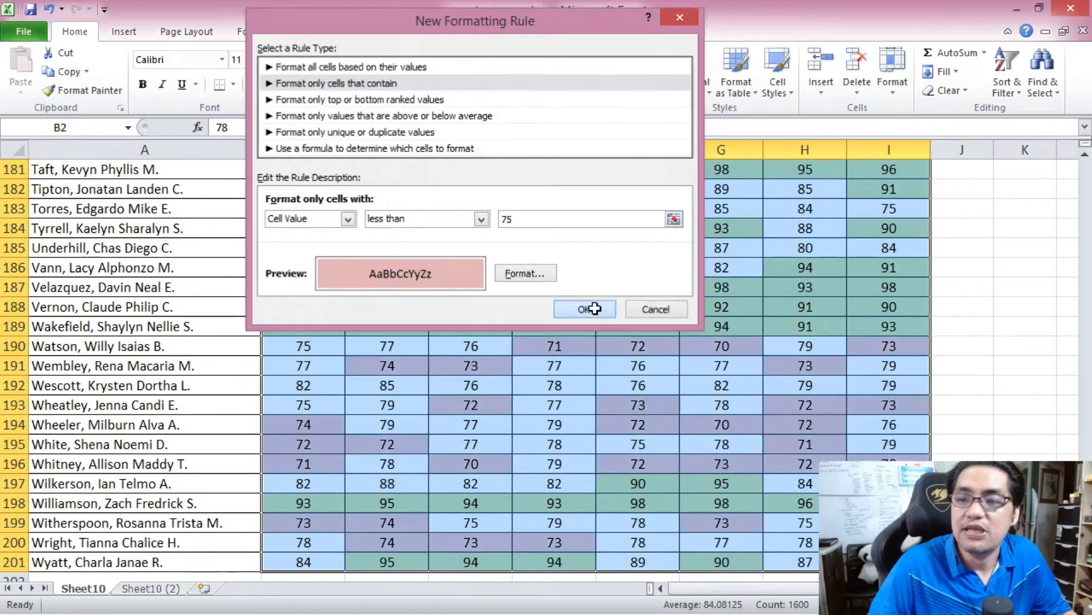
left_click_drag(1084, 535, 1075, 162)
left_click(554, 271)
left_click(546, 235)
left_click(568, 246)
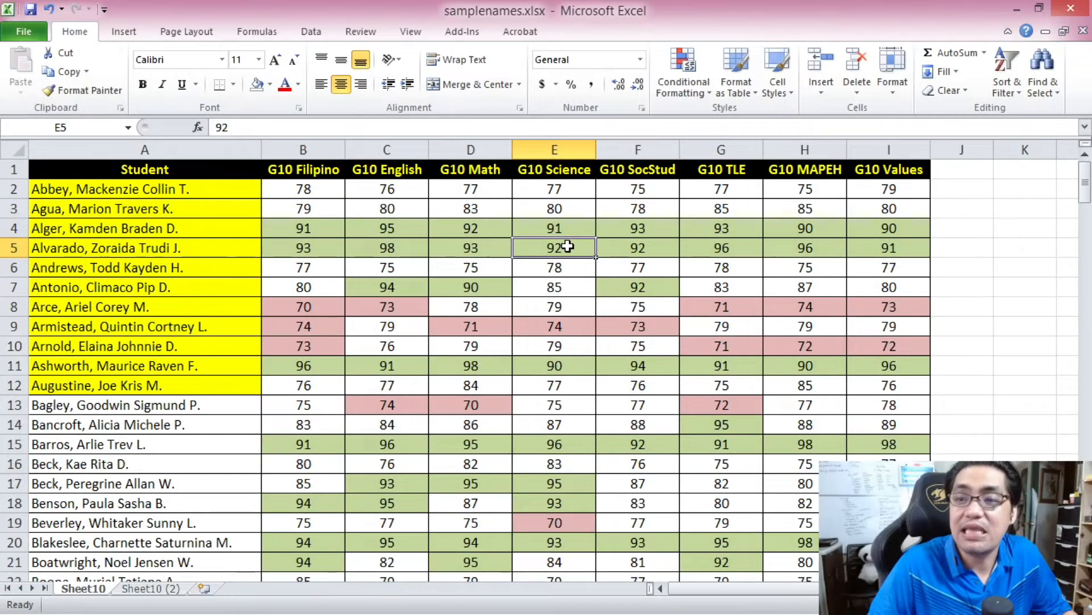
left_click(572, 324)
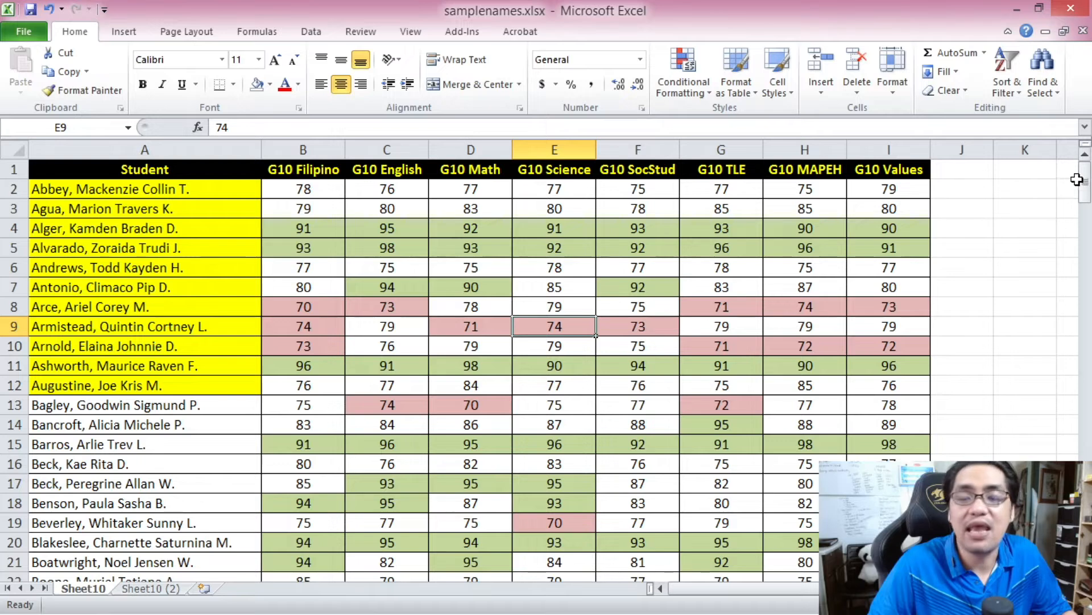
- Select the names and grades from A2 to I201 and clear the conditional formatting rules from the entire sheet
left_click(143, 196)
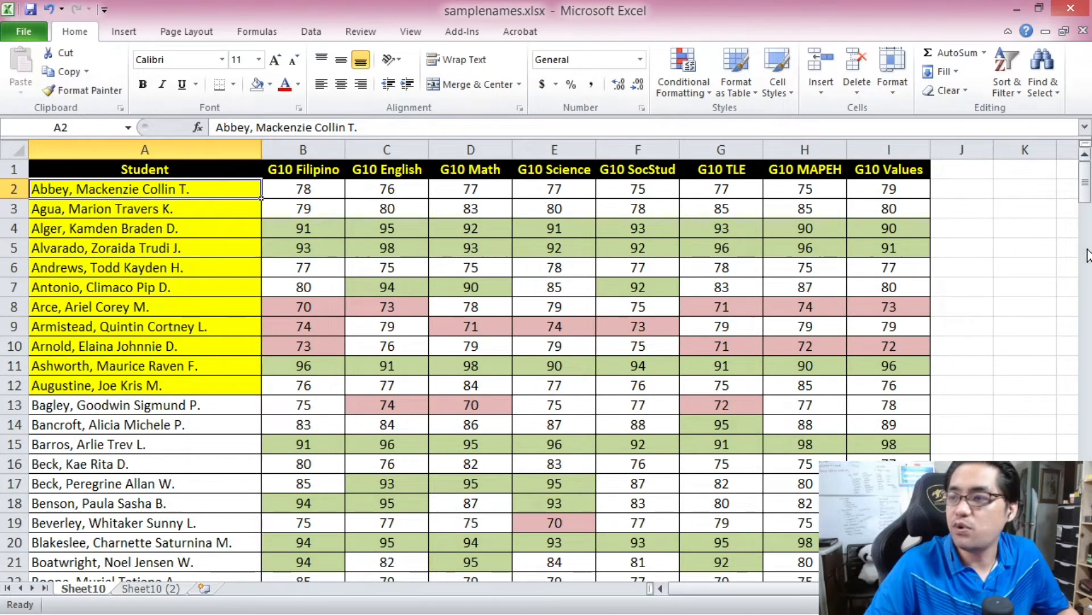
left_click_drag(1087, 181, 1087, 551)
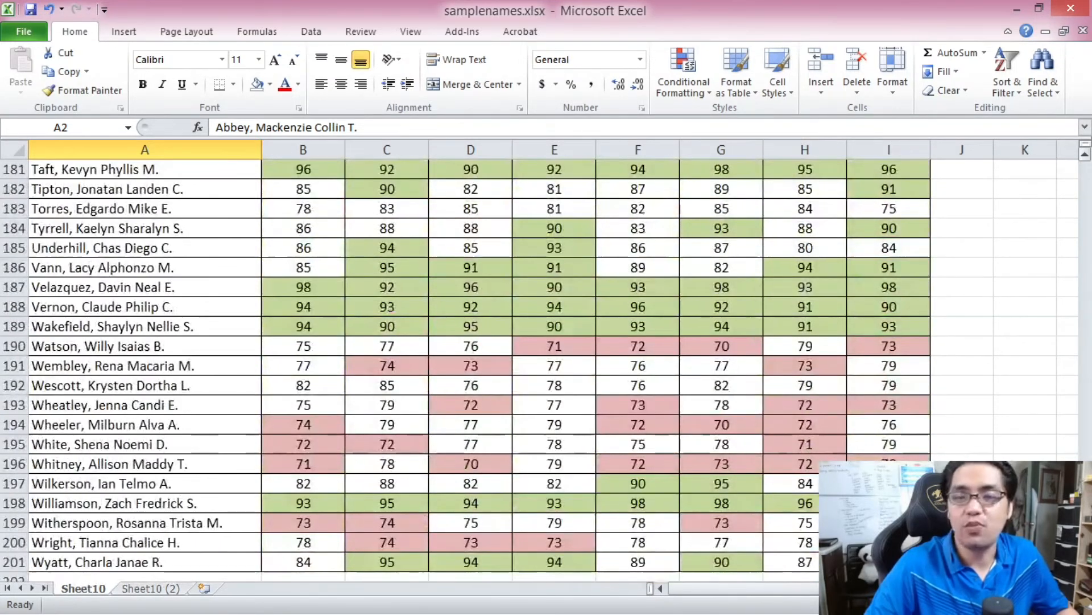
key("ctrl+shift+End")
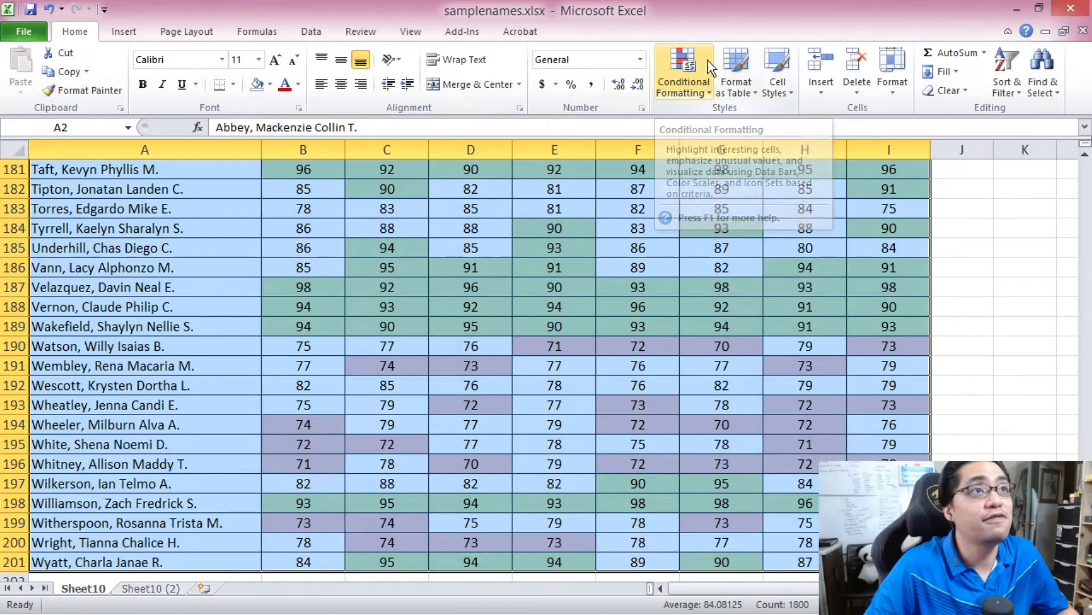
left_click(685, 70)
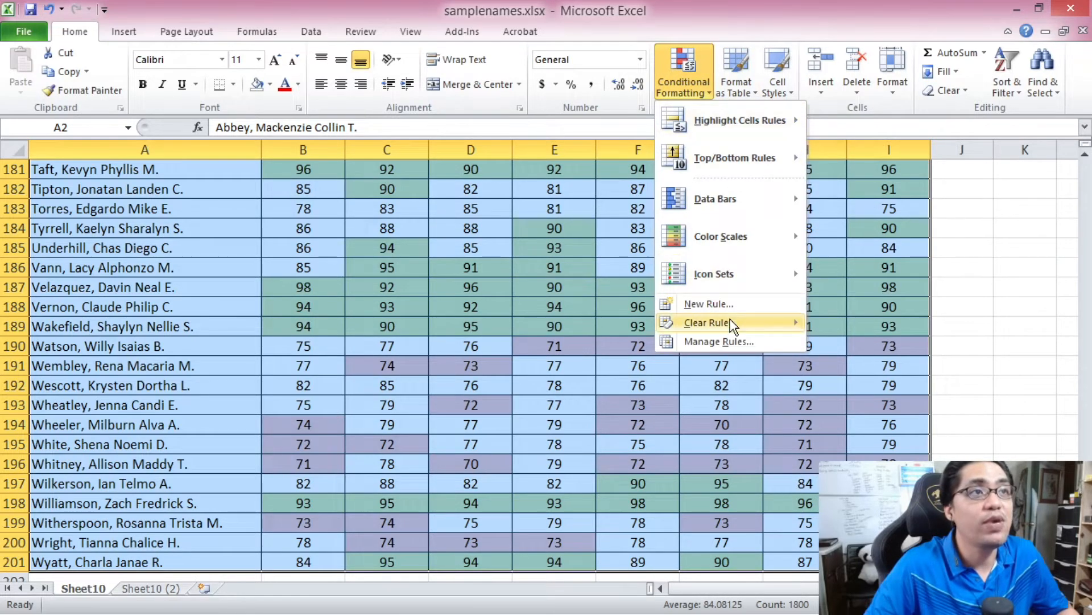
mouse_move(734, 327)
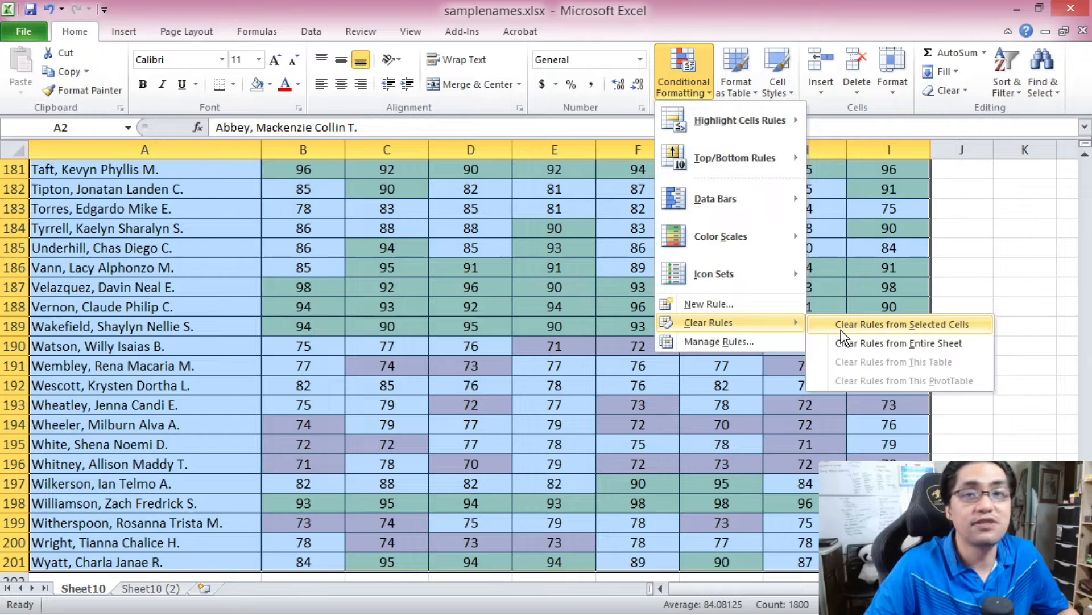
left_click(869, 343)
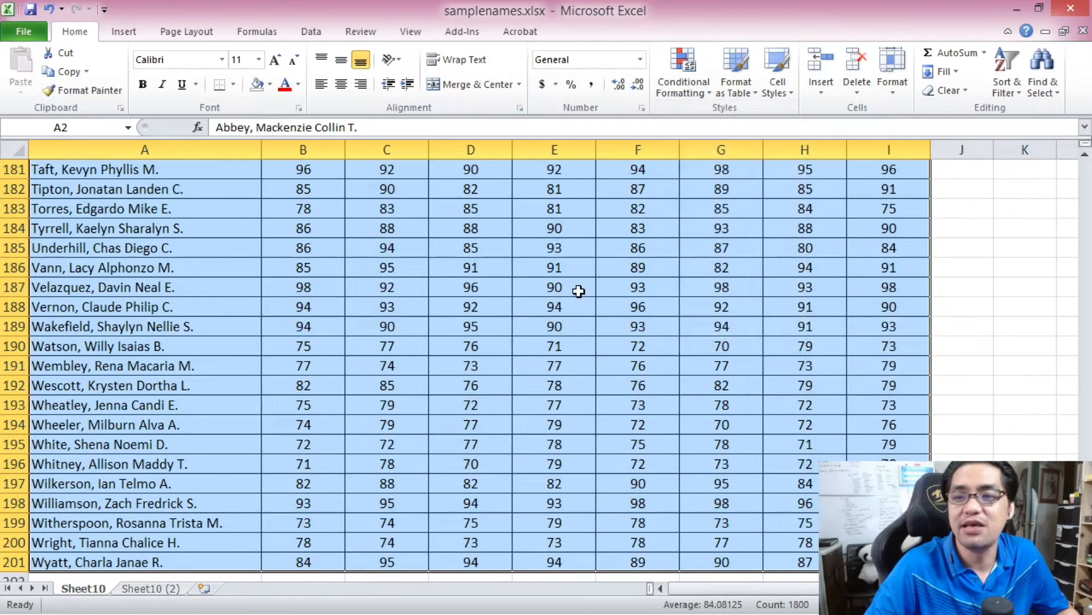
left_click(578, 290)
scroll(207, 246, "up", 20)
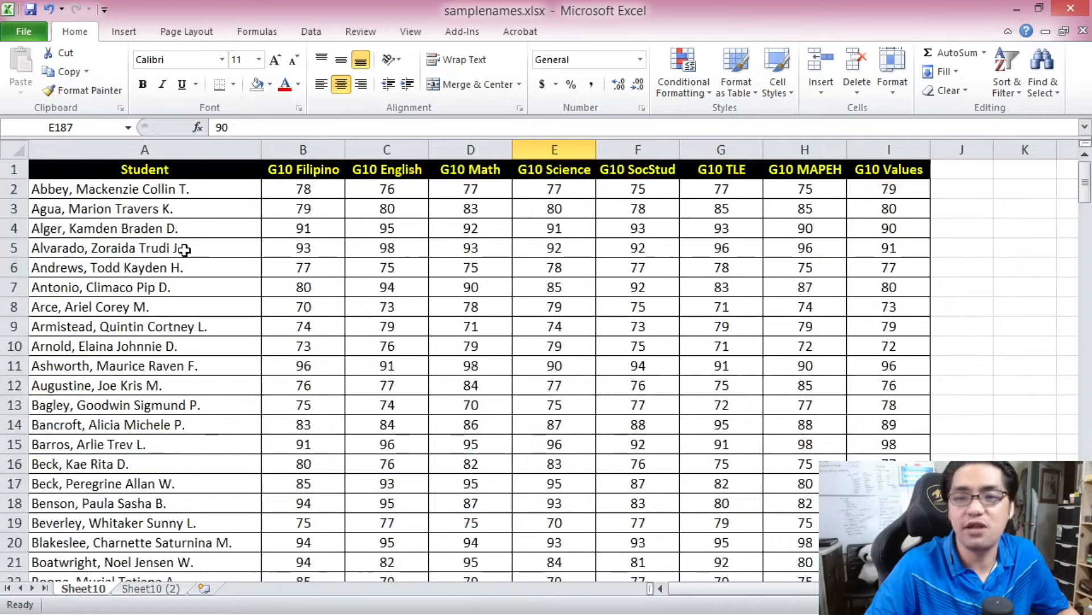
- Select the grades from B2 to I201 and start a new rule of the type Format only cells that contain
left_click(153, 189)
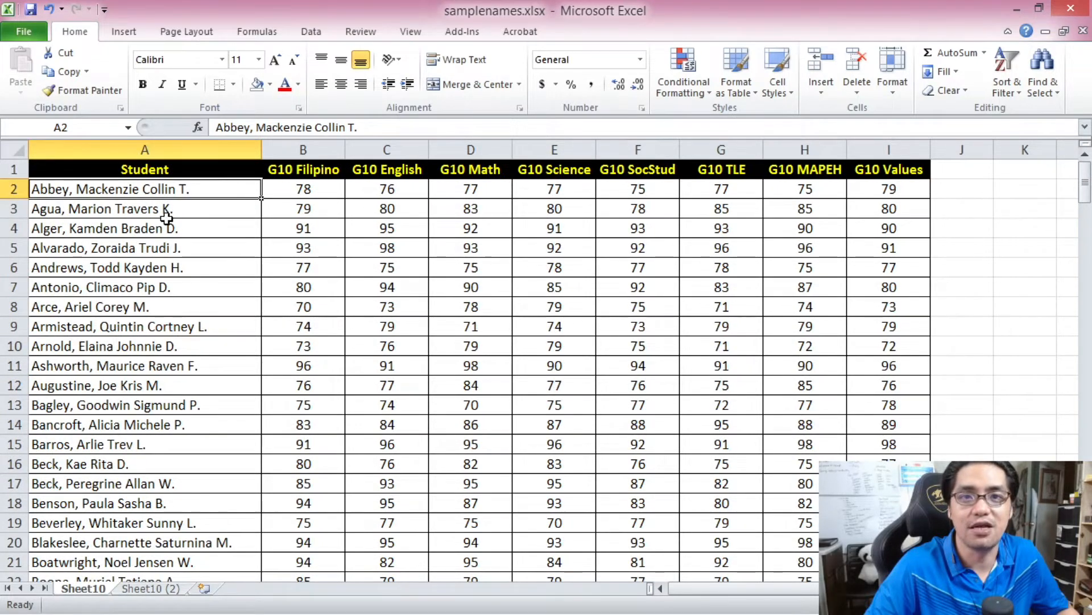
key("Right")
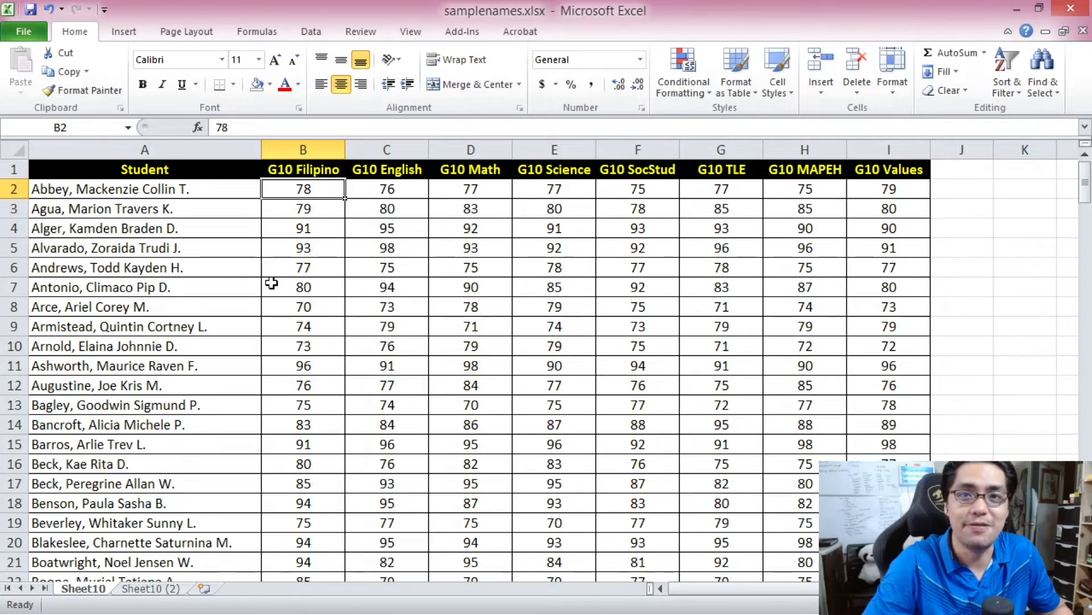
left_click_drag(1087, 193, 1087, 562)
key("ctrl+shift+End")
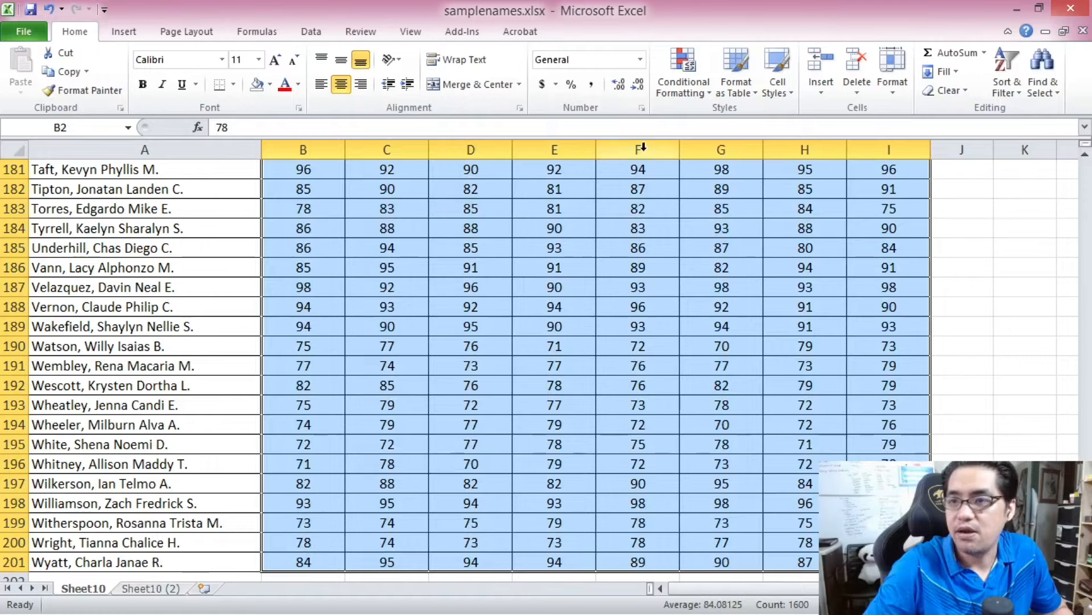
left_click(683, 72)
left_click(745, 306)
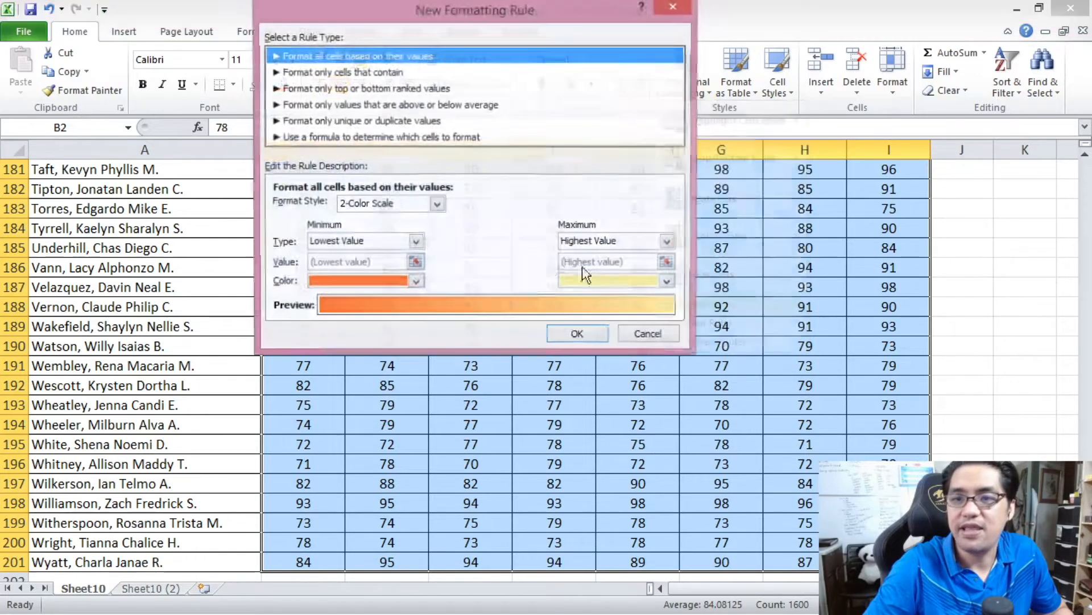
left_click(387, 72)
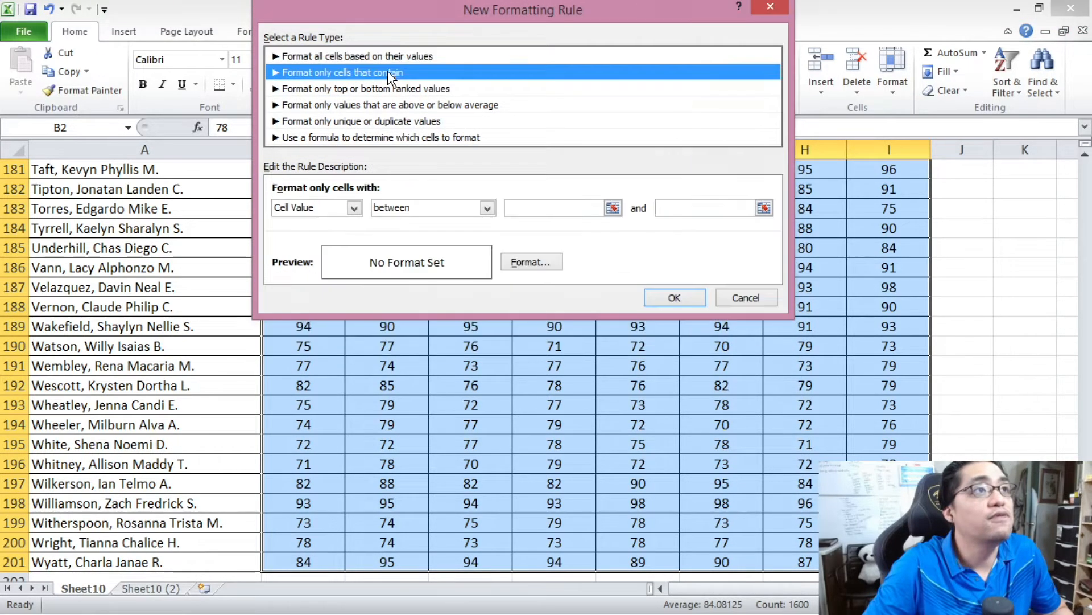
- Set the rule's condition to cell value between 70 and 89
left_click(417, 208)
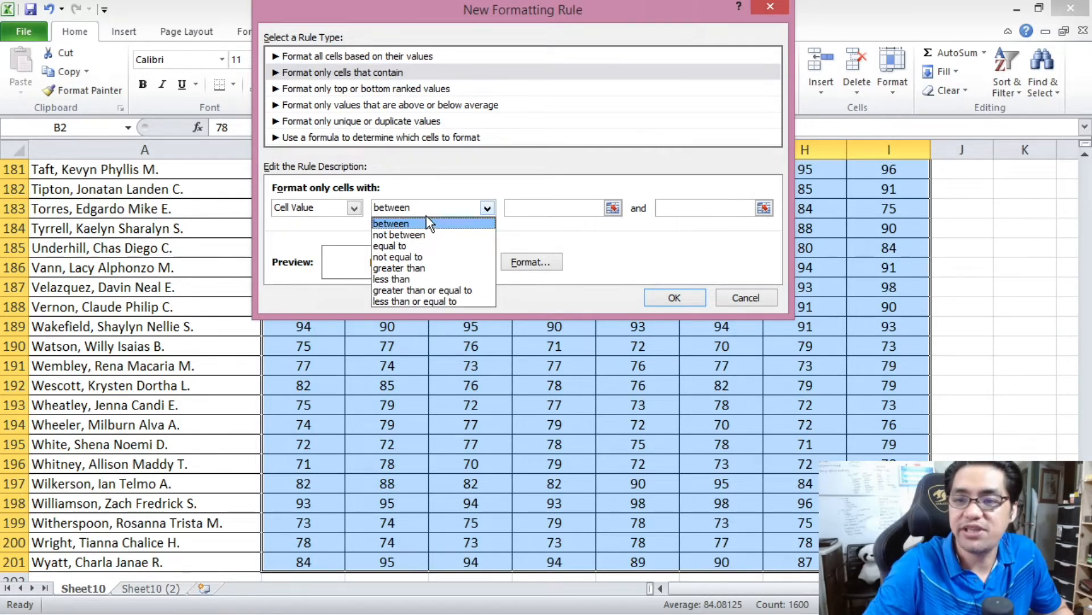
left_click(422, 290)
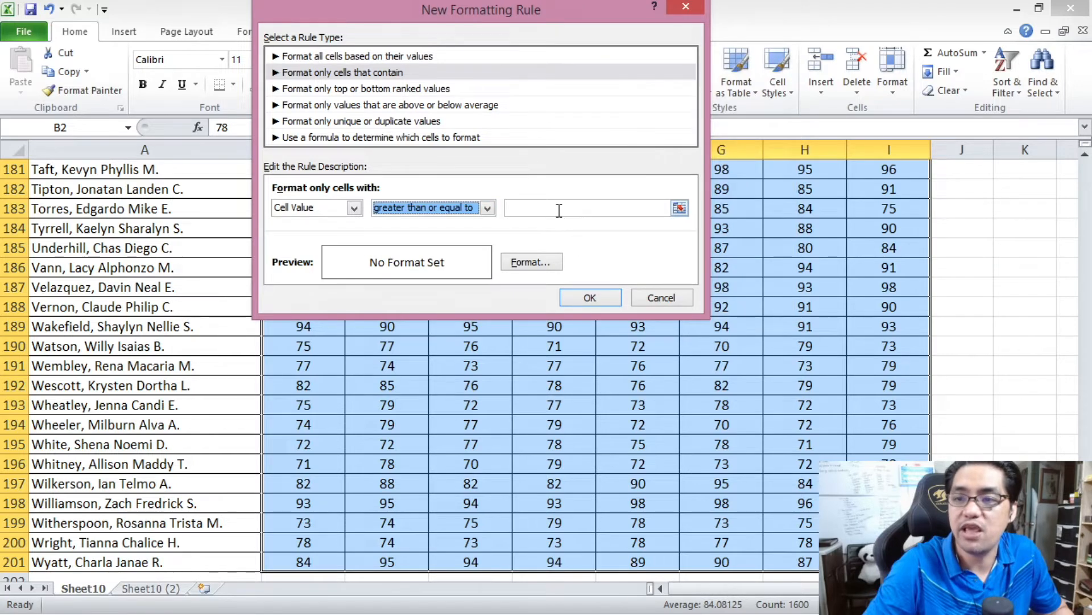
left_click(477, 209)
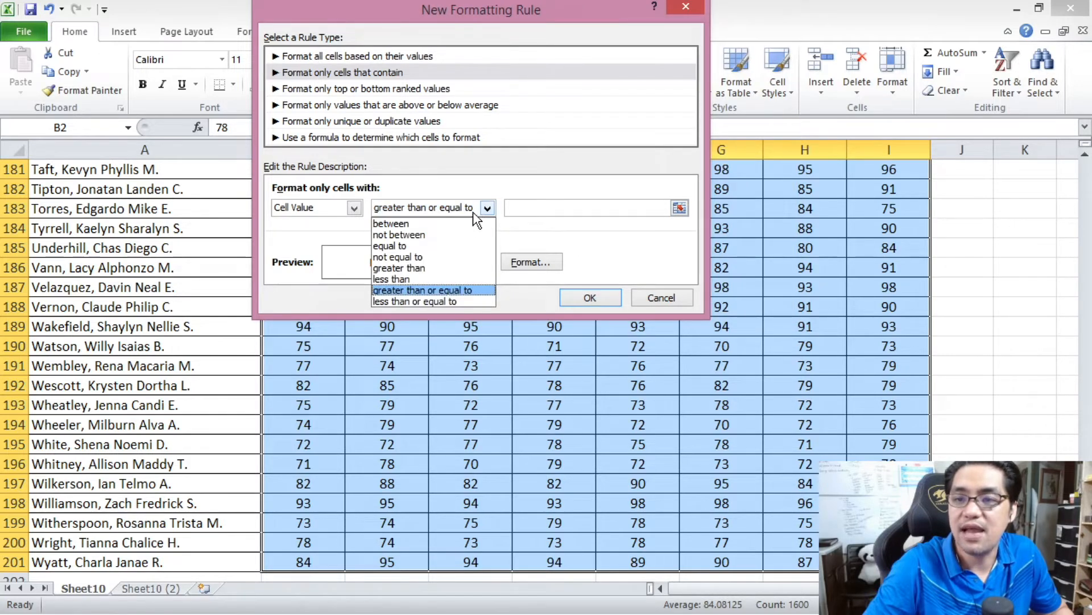
left_click(466, 222)
left_click(543, 210)
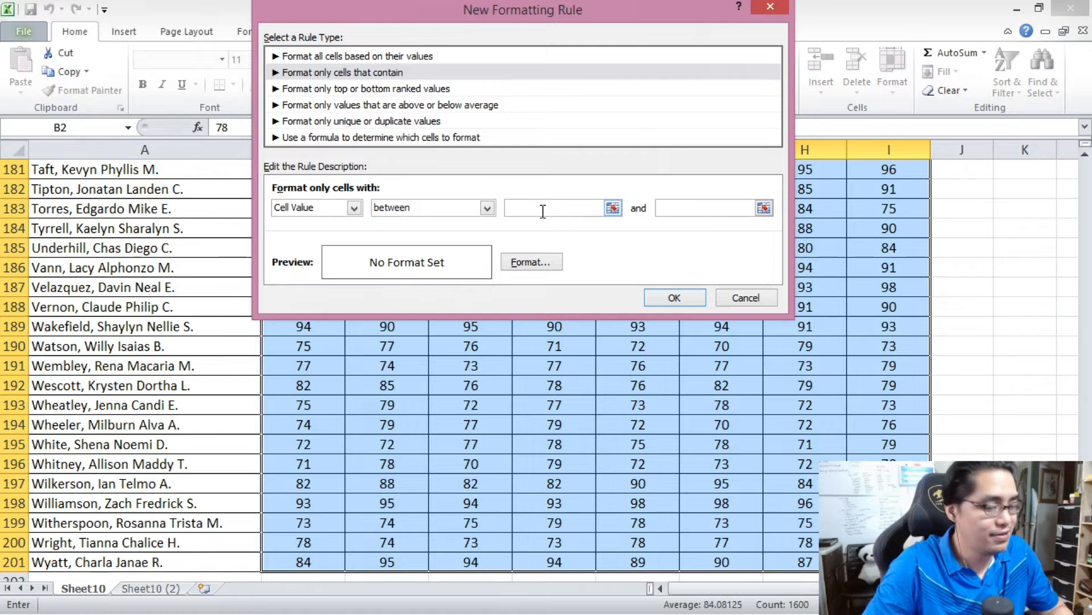
type("70")
left_click(681, 209)
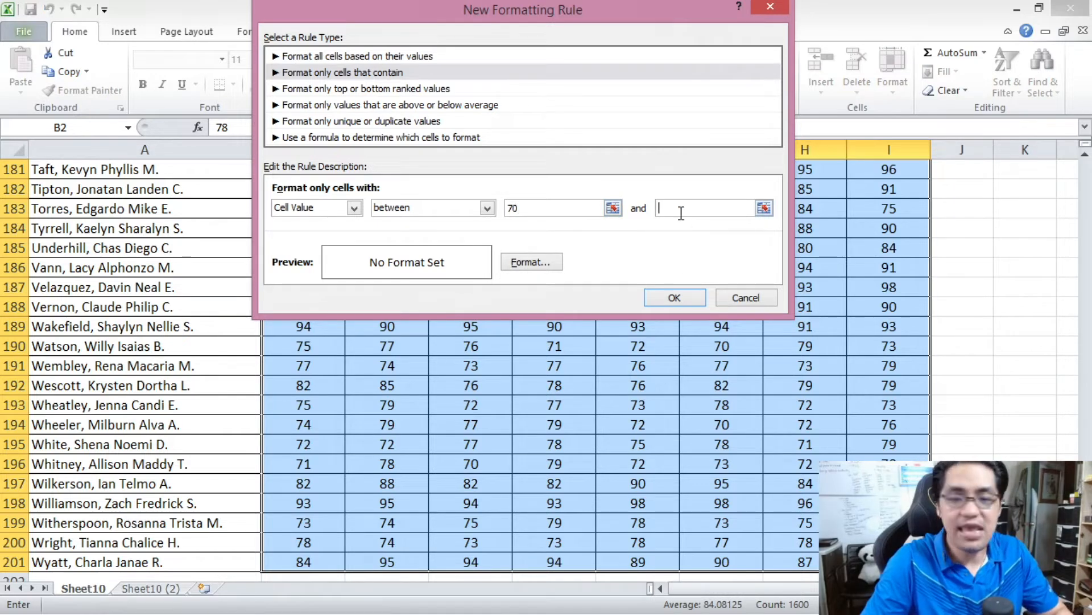
type("89")
- Give the grades between 70 and 89 a light red fill and apply the rule
left_click(531, 262)
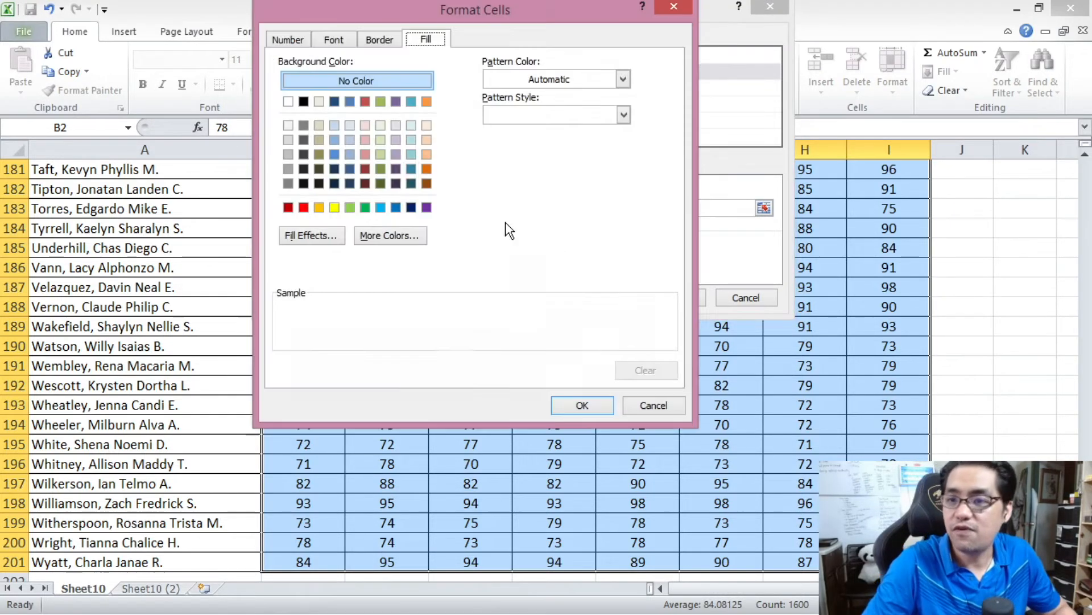
left_click(365, 154)
left_click(580, 404)
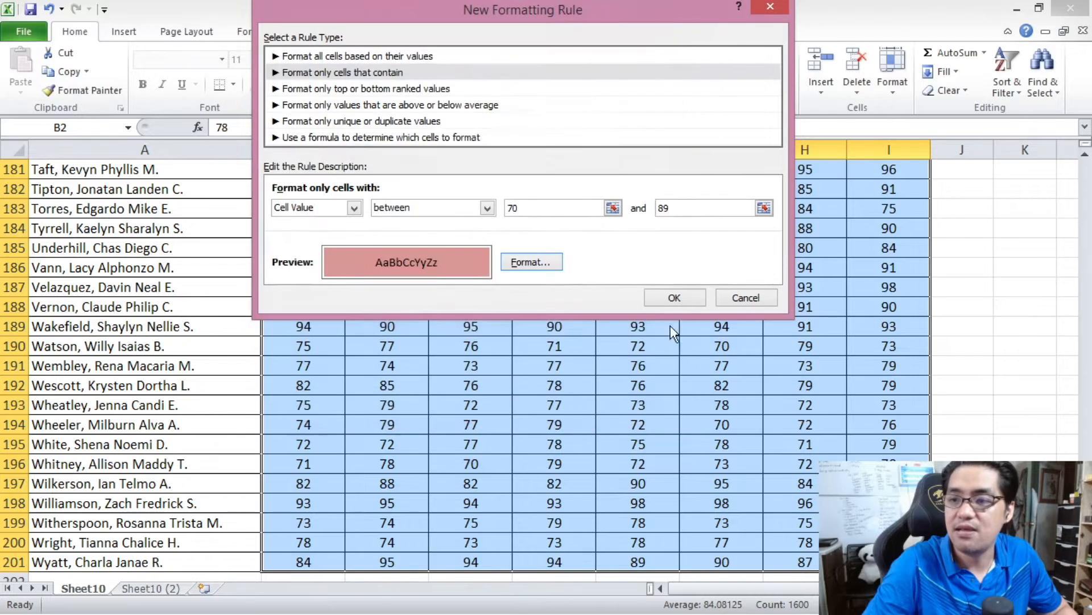
left_click(675, 299)
left_click(463, 385)
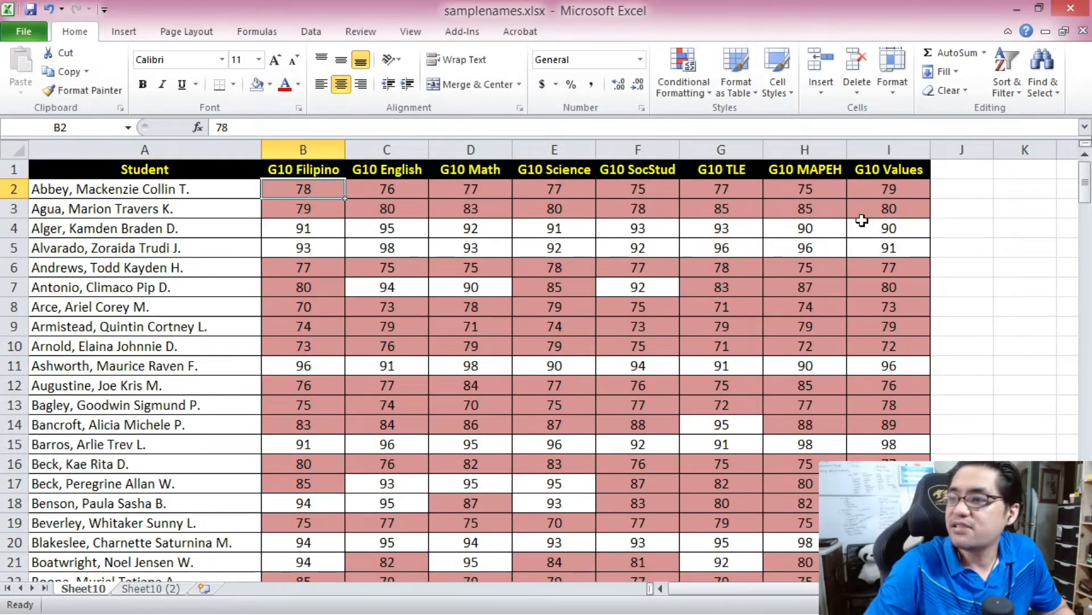
- Reselect the grades down to I201 and start a second rule that formats only cells containing a given value
left_click_drag(1086, 188, 1085, 561)
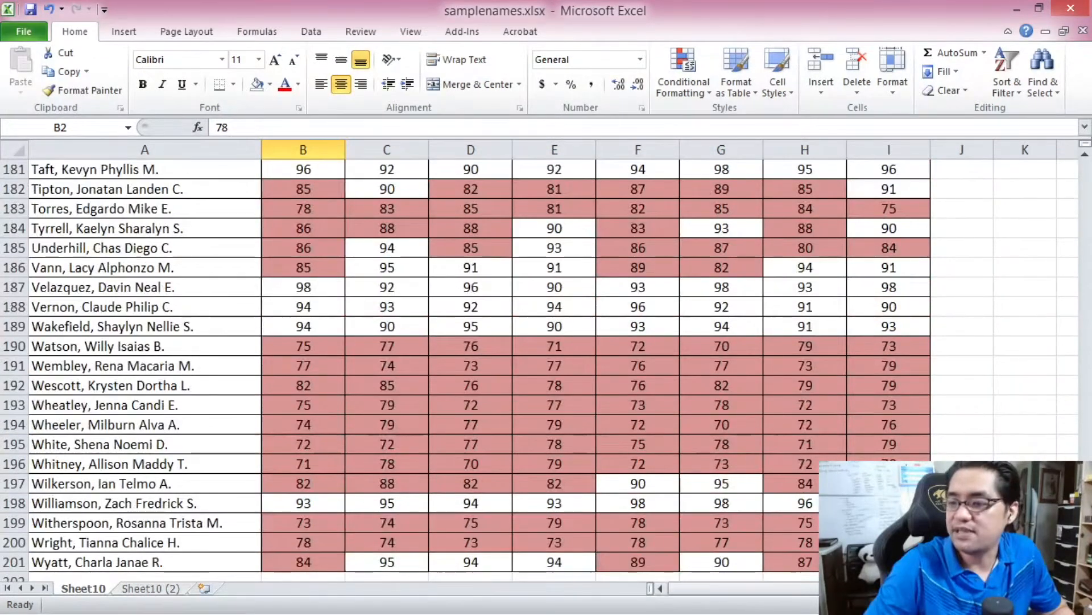
left_click(888, 561, "shift")
left_click(685, 70)
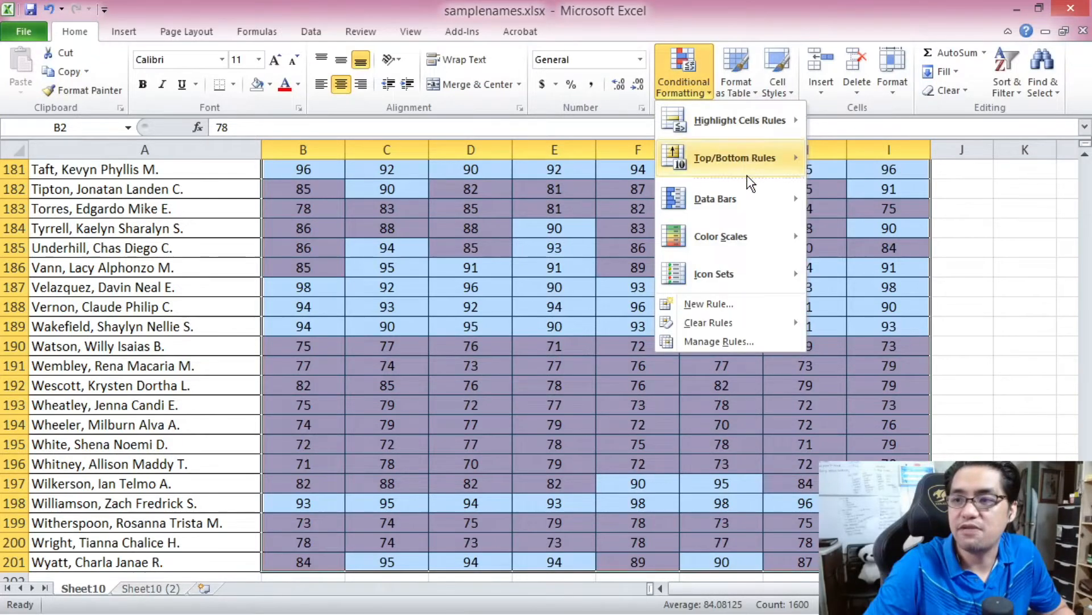
left_click(733, 303)
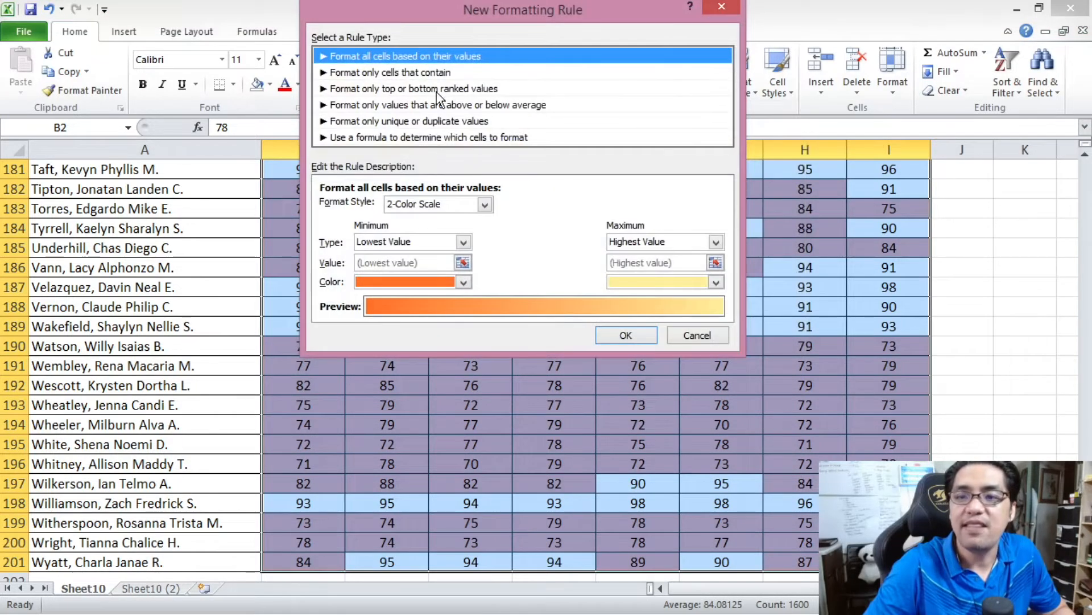
left_click(434, 72)
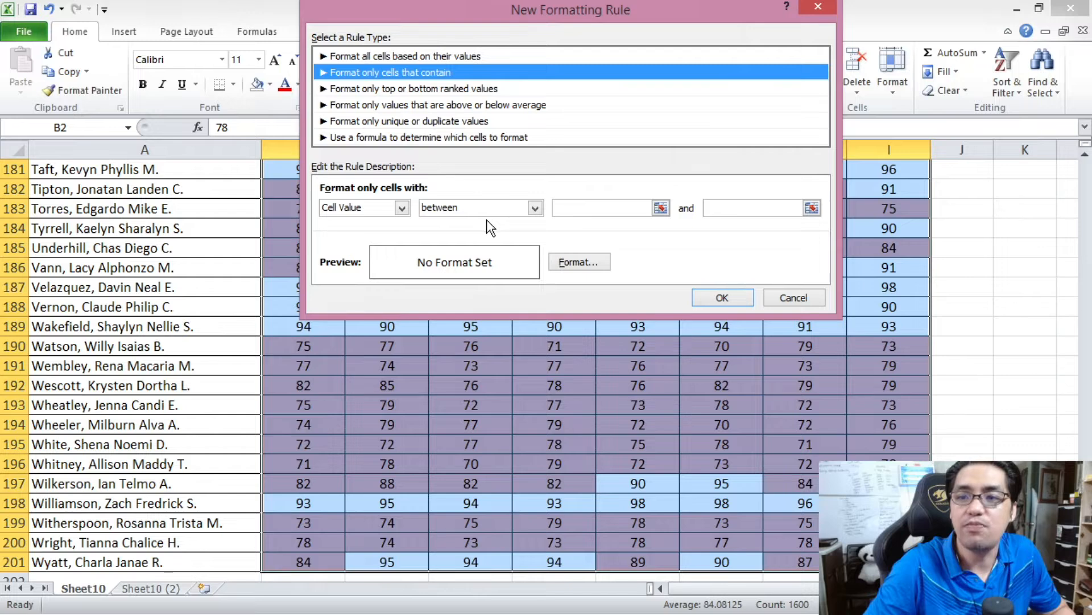
- Set the second rule's condition to cell value between 80 and 100
left_click(587, 208)
type("80")
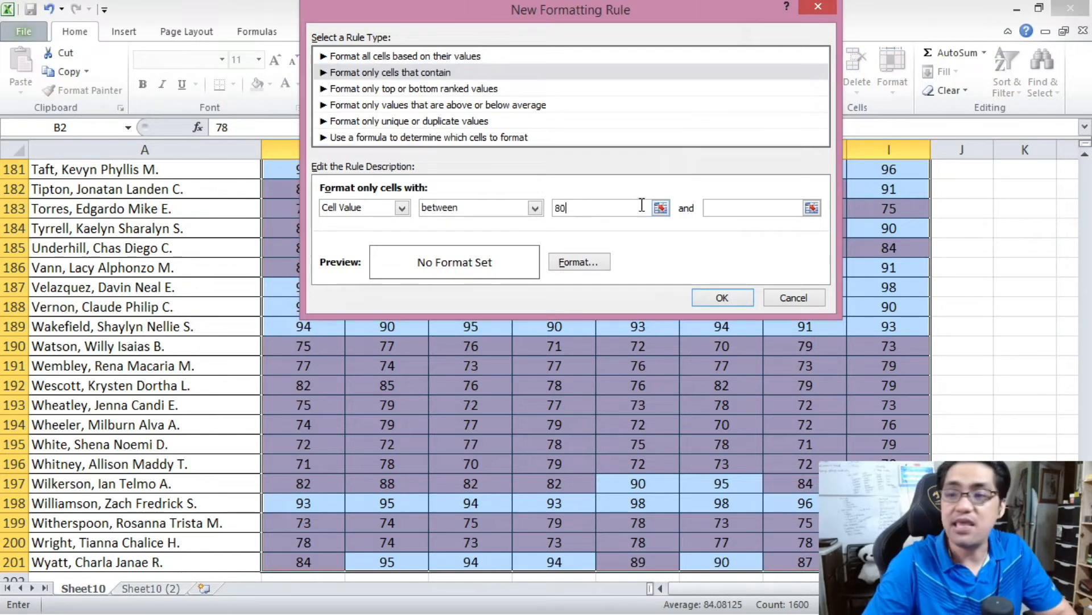
left_click(714, 210)
type("100")
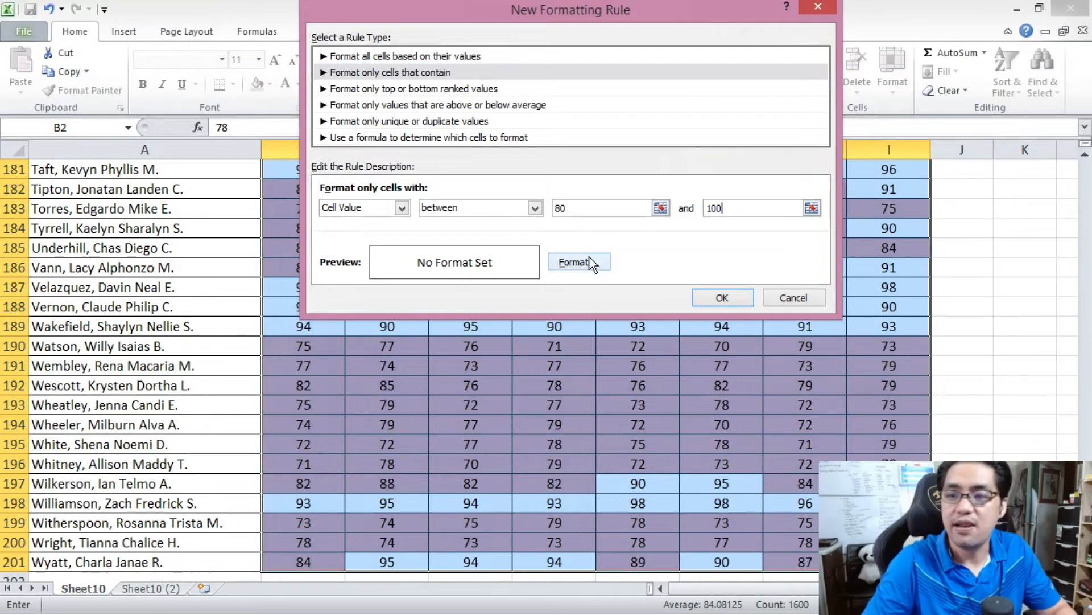
- Give the grades between 80 and 100 a light green fill and apply the rule
left_click(575, 263)
left_click(428, 154)
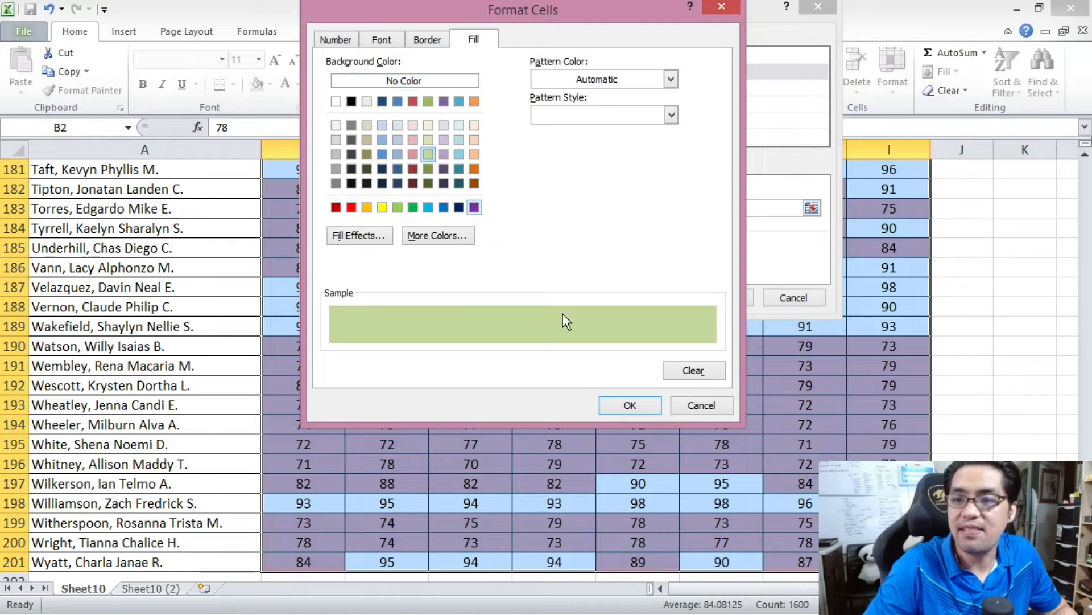
left_click(630, 405)
left_click(712, 298)
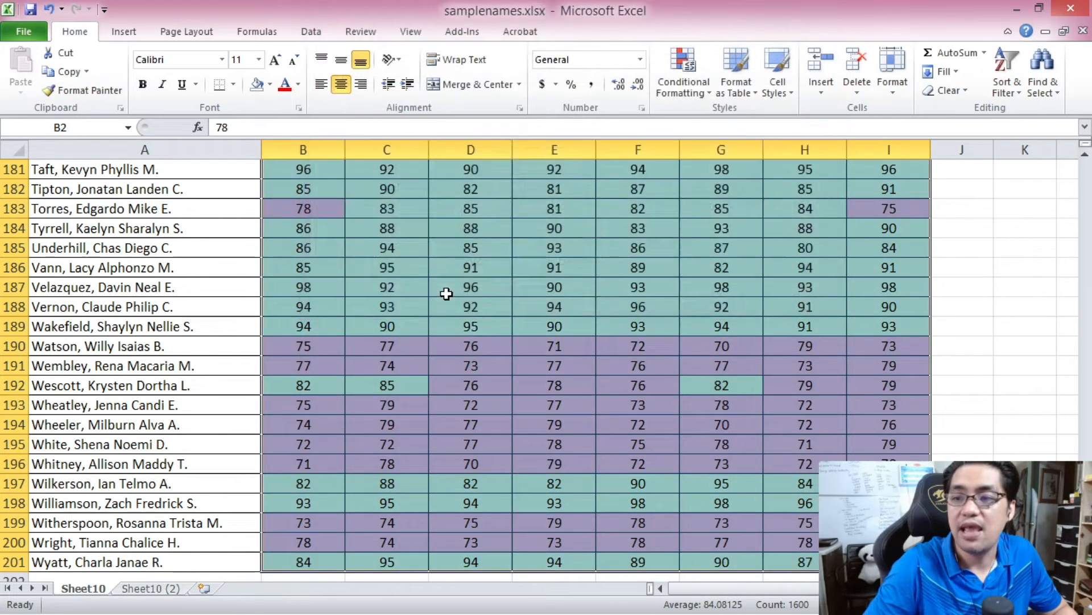
left_click(450, 289)
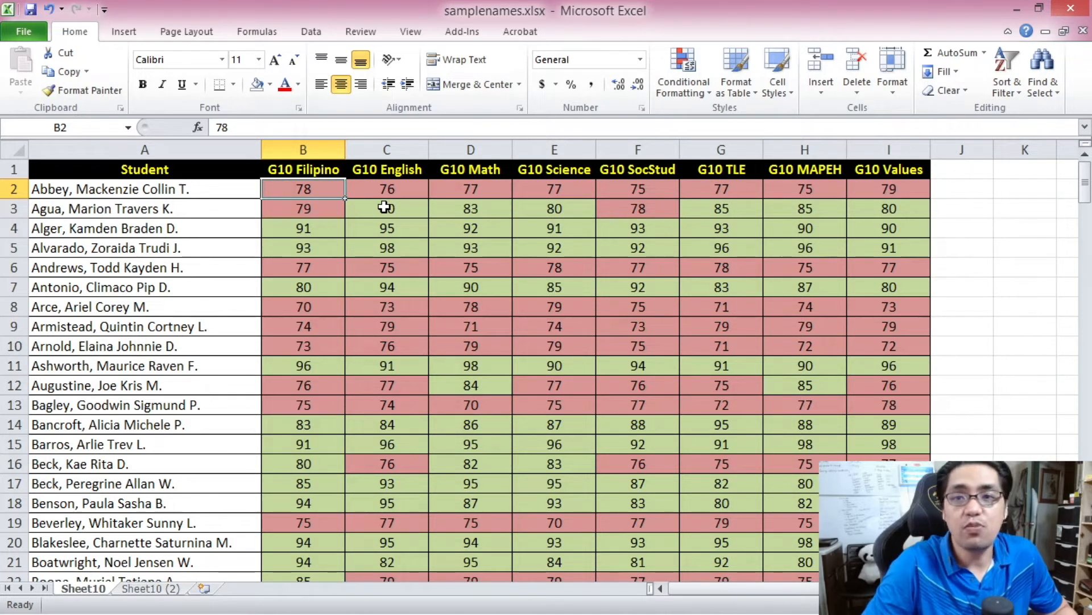
- Reselect the grades from B2 to I201 and open the Conditional Formatting Rules Manager
left_click_drag(1085, 181, 1087, 119)
key("ctrl+shift+End")
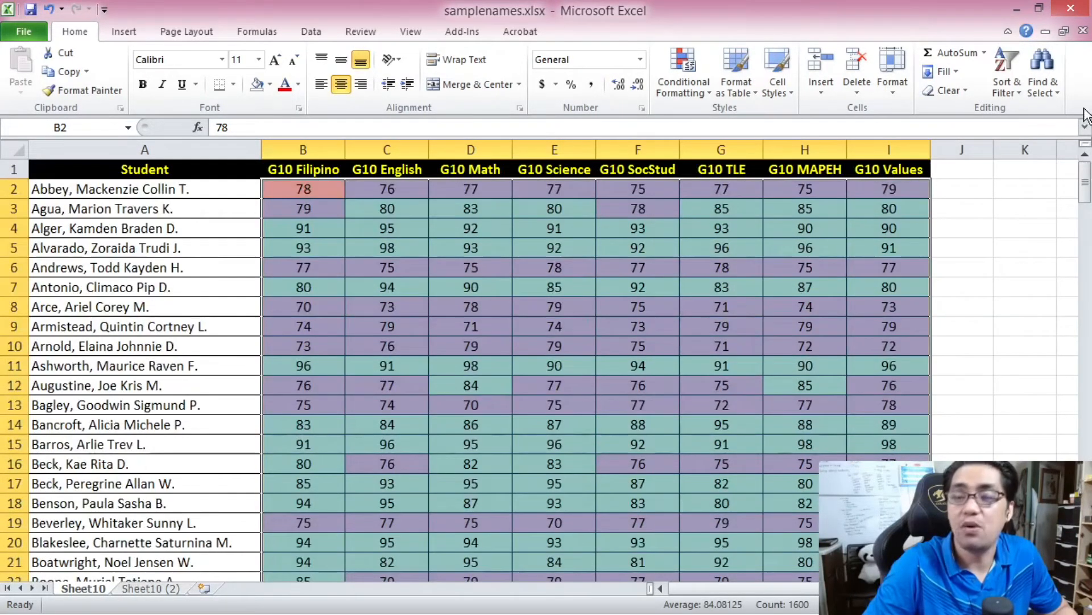
left_click(688, 70)
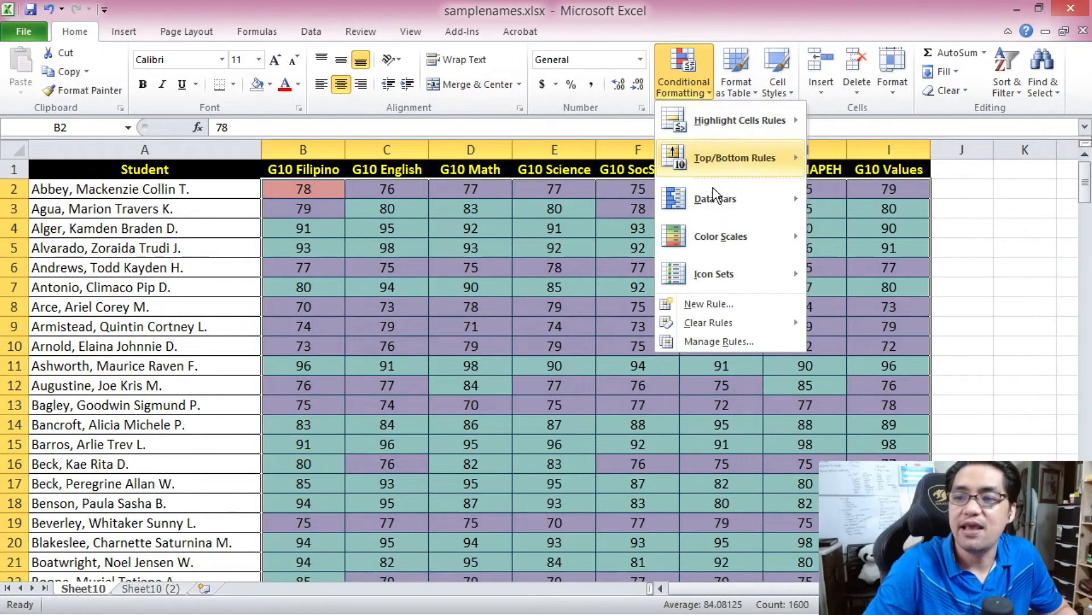
left_click(718, 341)
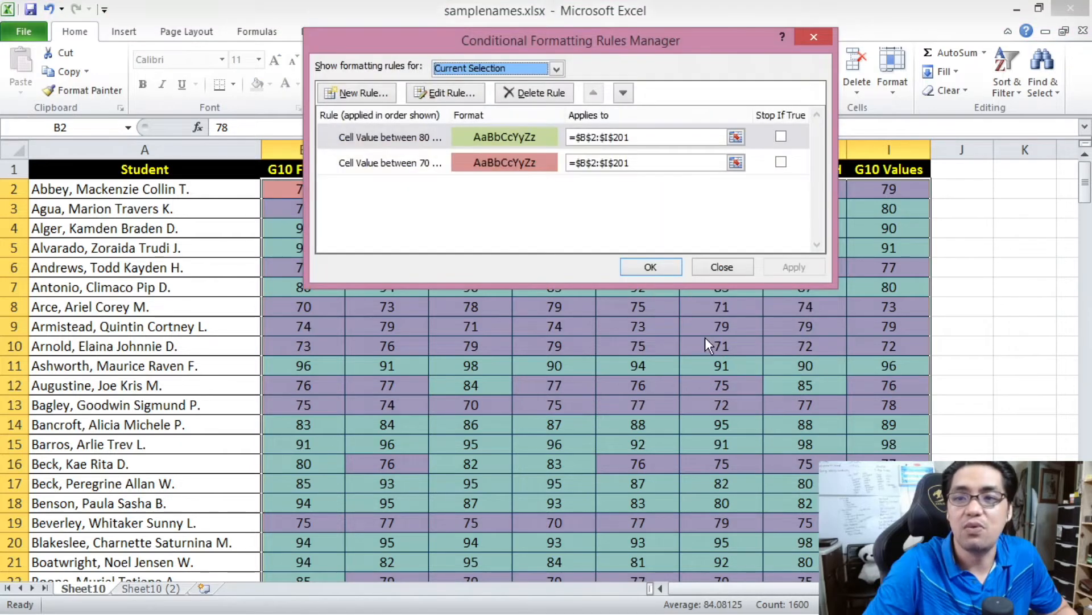
- Examine the order, conditions and formats of the two overlapping grade rules against the colored grades in the table
left_click(413, 163)
left_click(405, 136)
left_click(406, 170)
left_click_drag(451, 39, 302, 107)
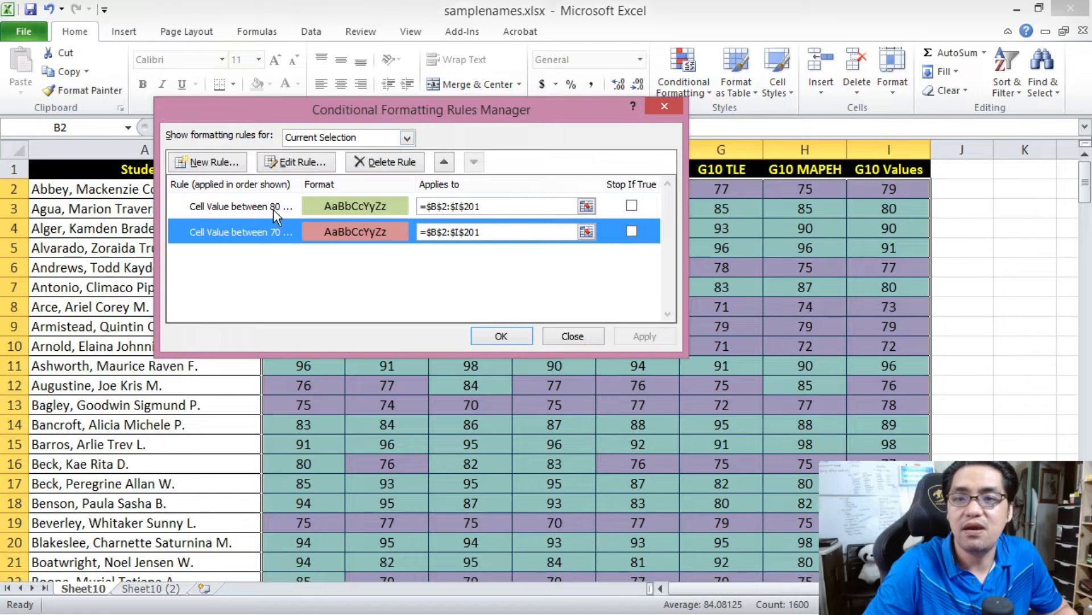
left_click(252, 206)
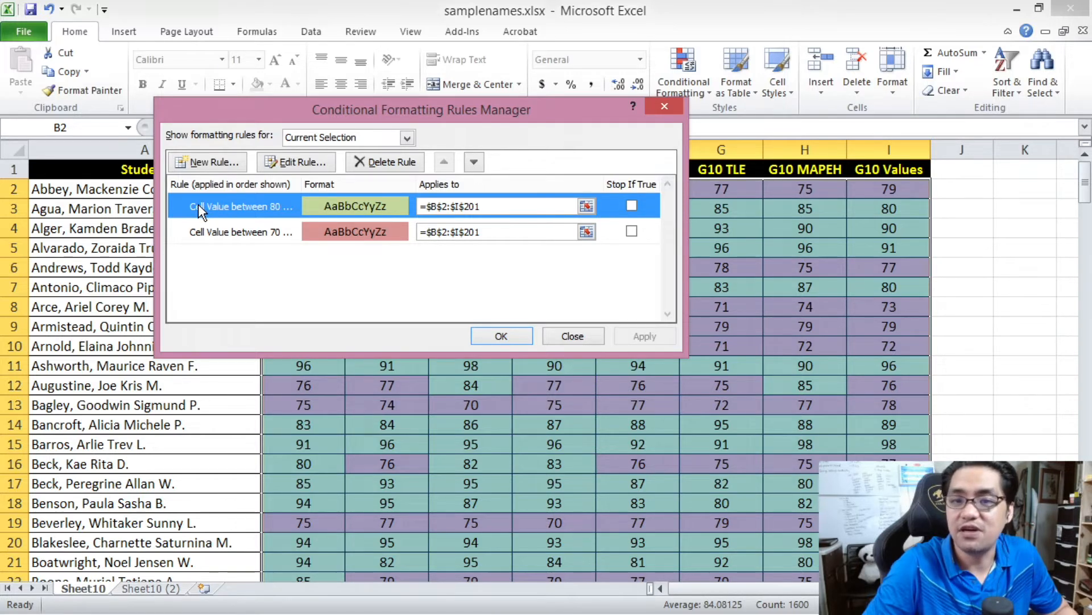
left_click(205, 231)
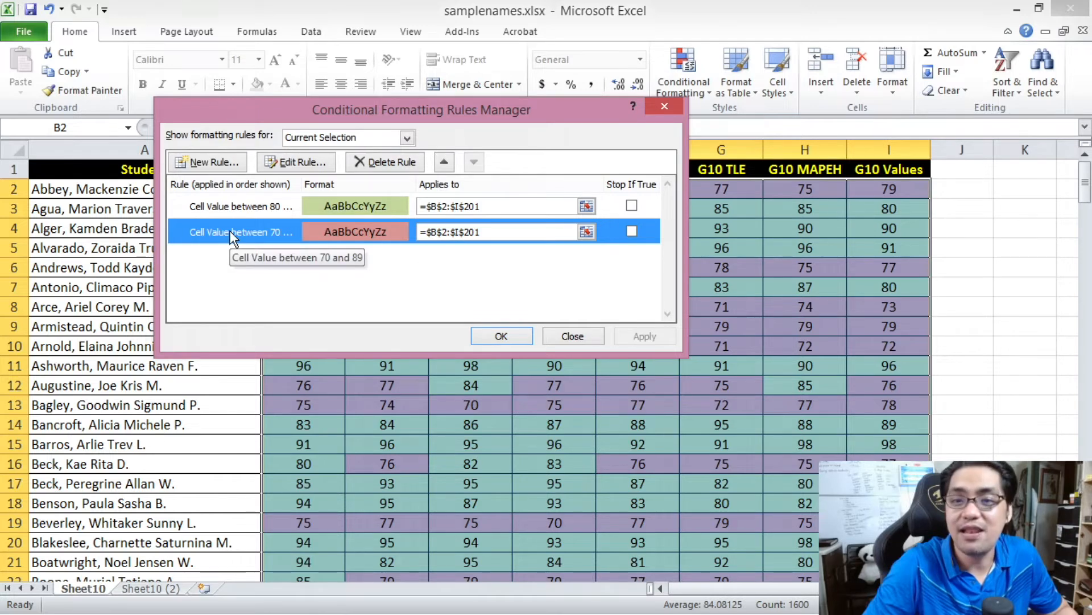
left_click(231, 207)
left_click(246, 230)
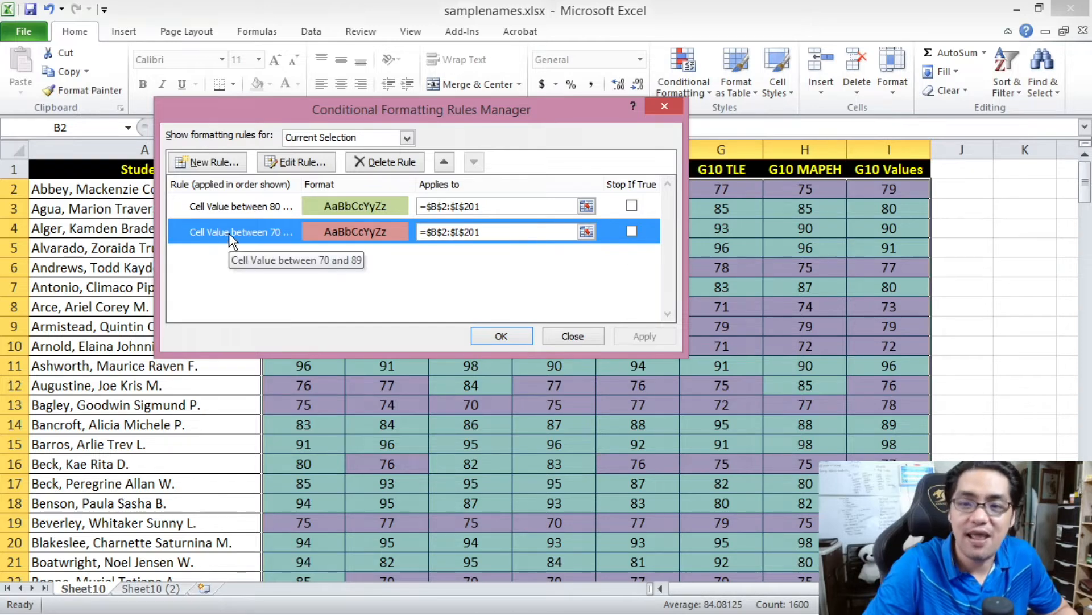
left_click(231, 206)
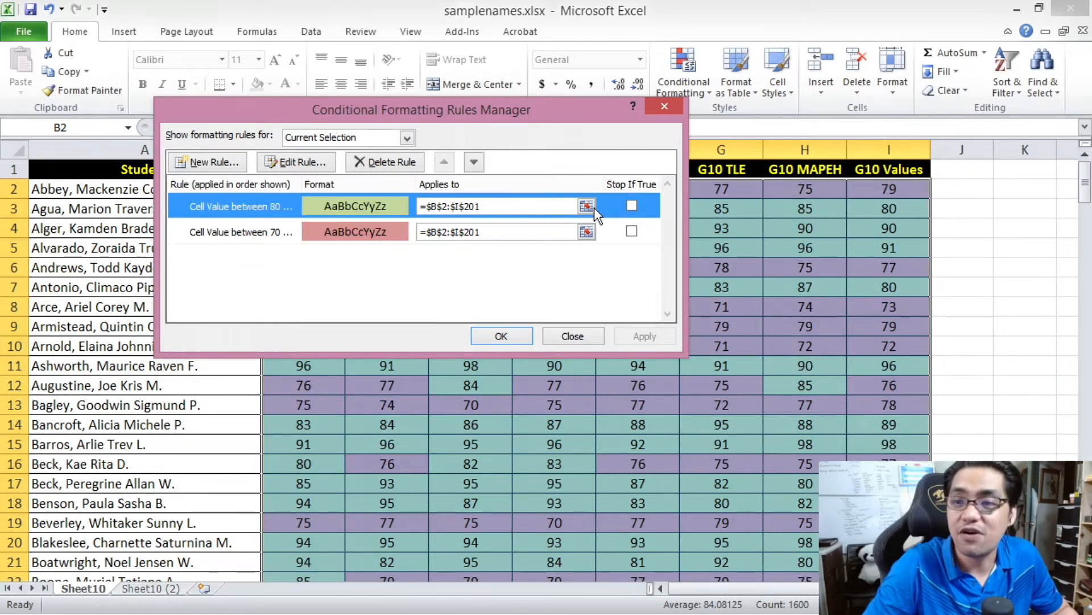
left_click_drag(442, 98, 890, 376)
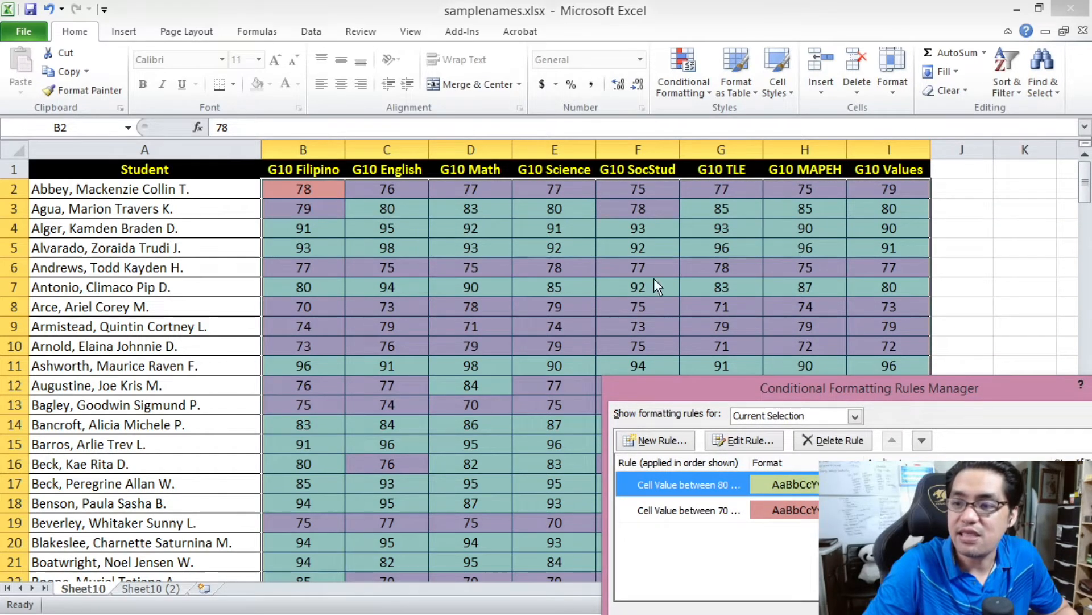
left_click_drag(751, 380, 594, 161)
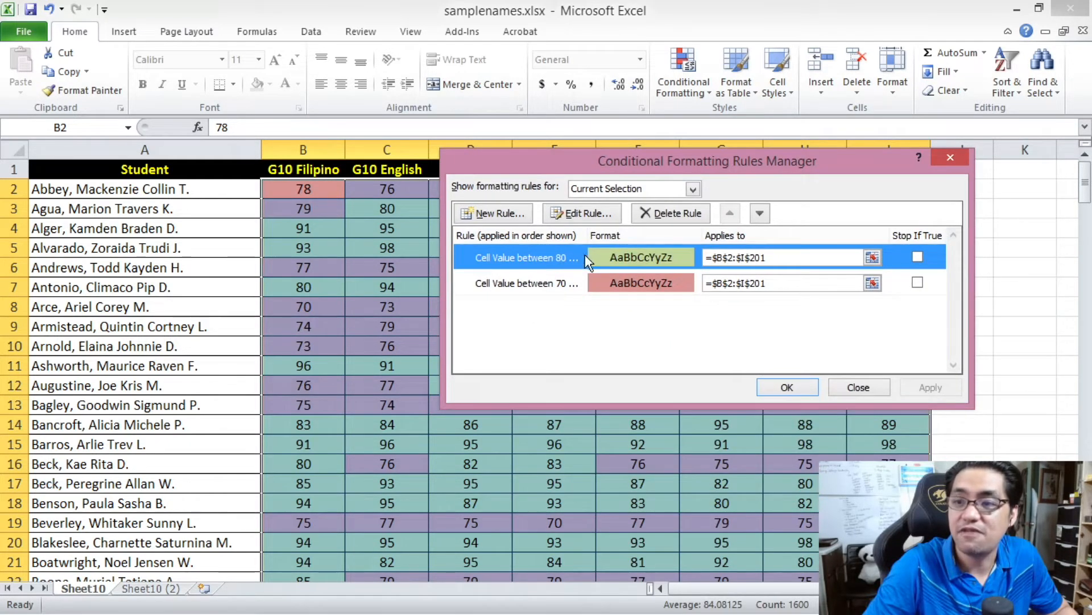
left_click_drag(554, 171, 518, 101)
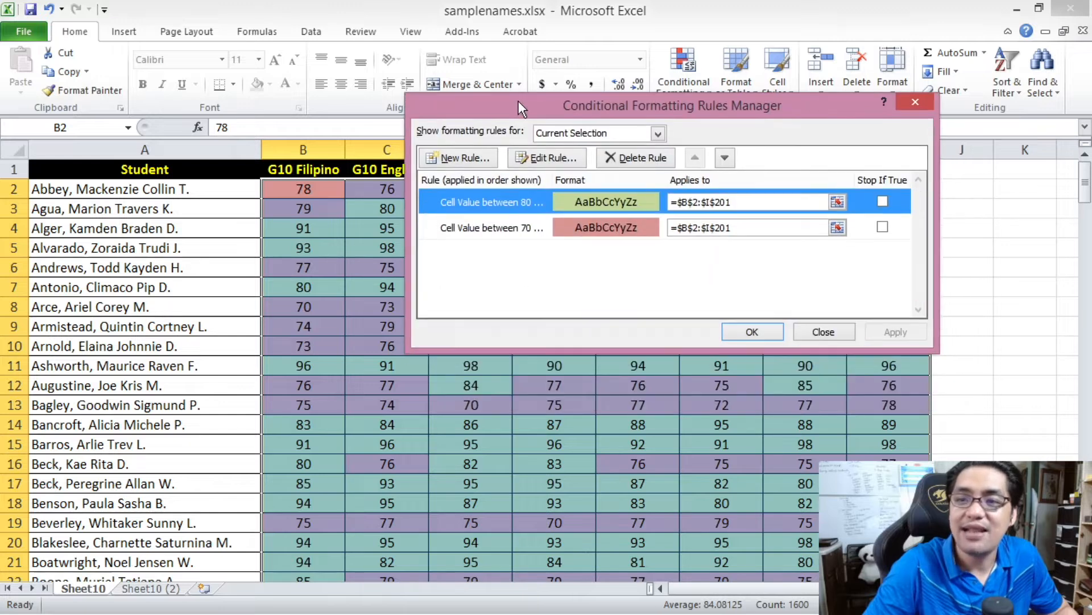
left_click(515, 230)
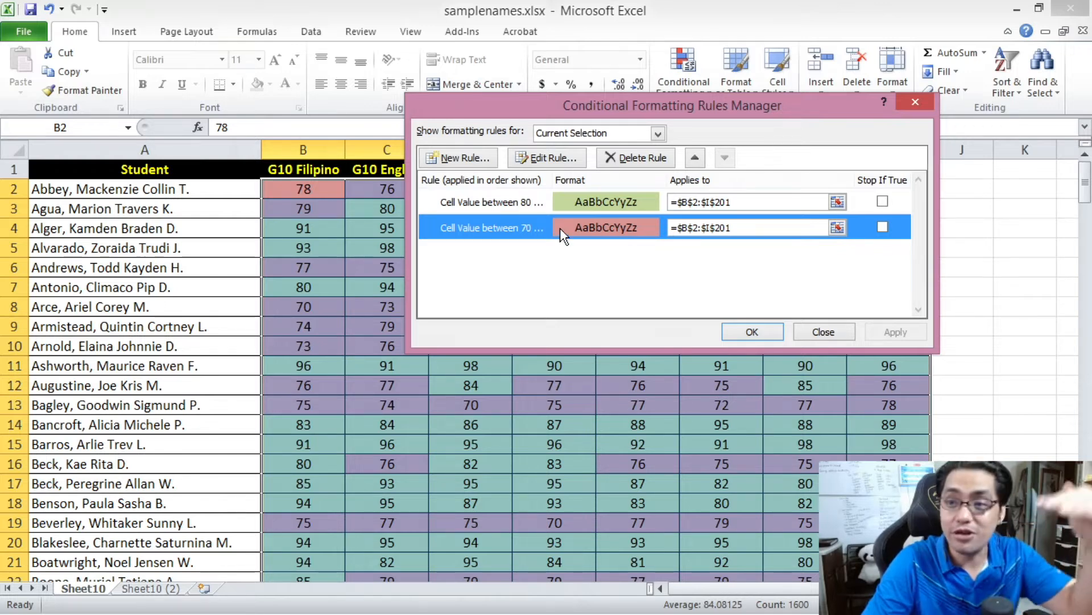
left_click(525, 203)
left_click(525, 228)
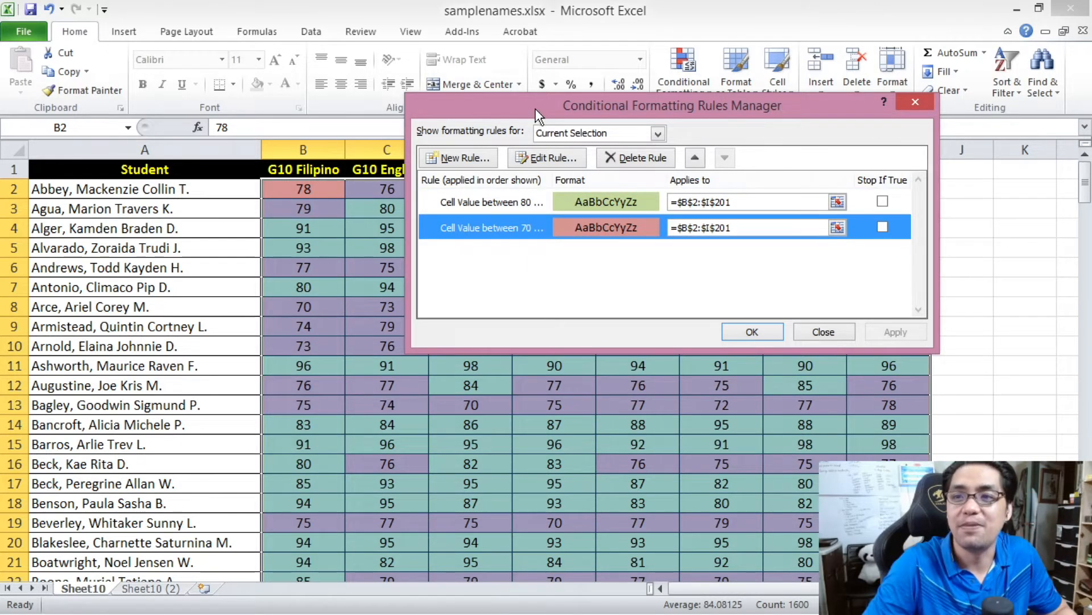
- Try raising the 70 to 89 rule above the 80 to 100 rule and lowering it again
left_click_drag(535, 109, 358, 213)
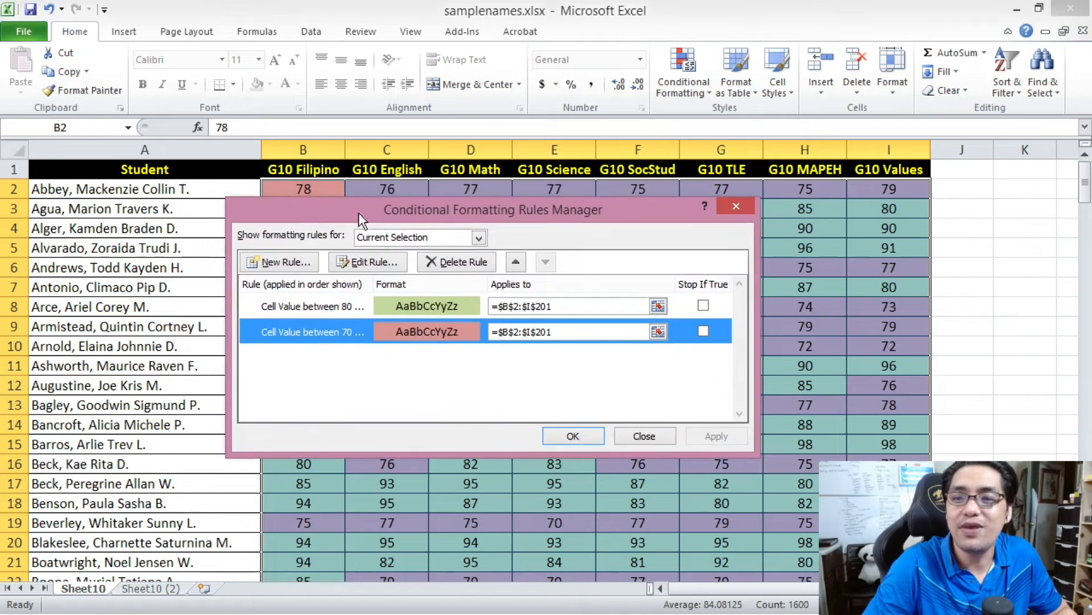
left_click(523, 265)
left_click_drag(501, 211, 640, 189)
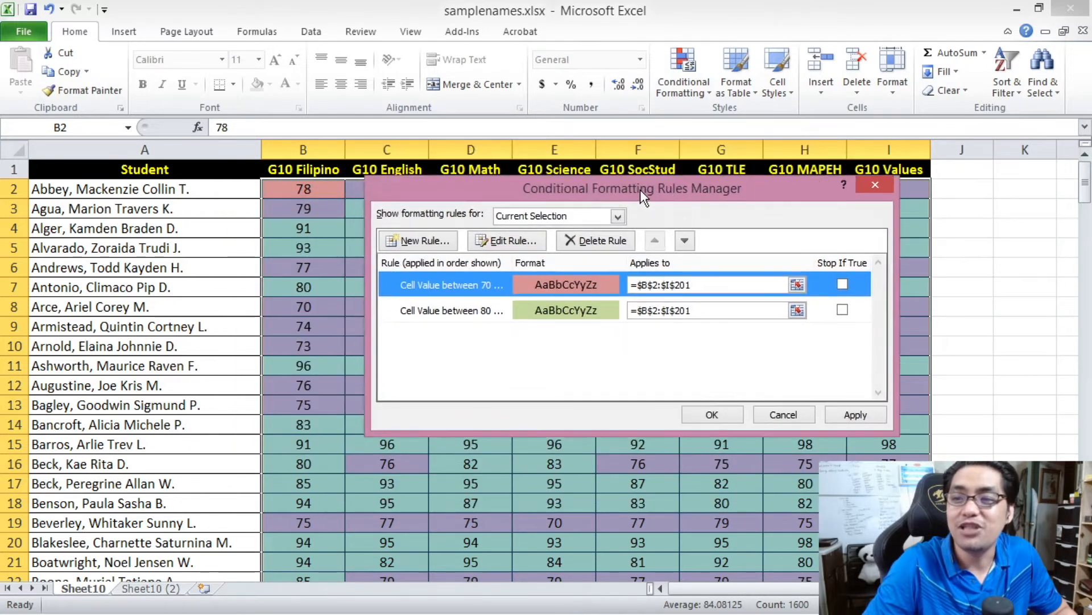
left_click(684, 240)
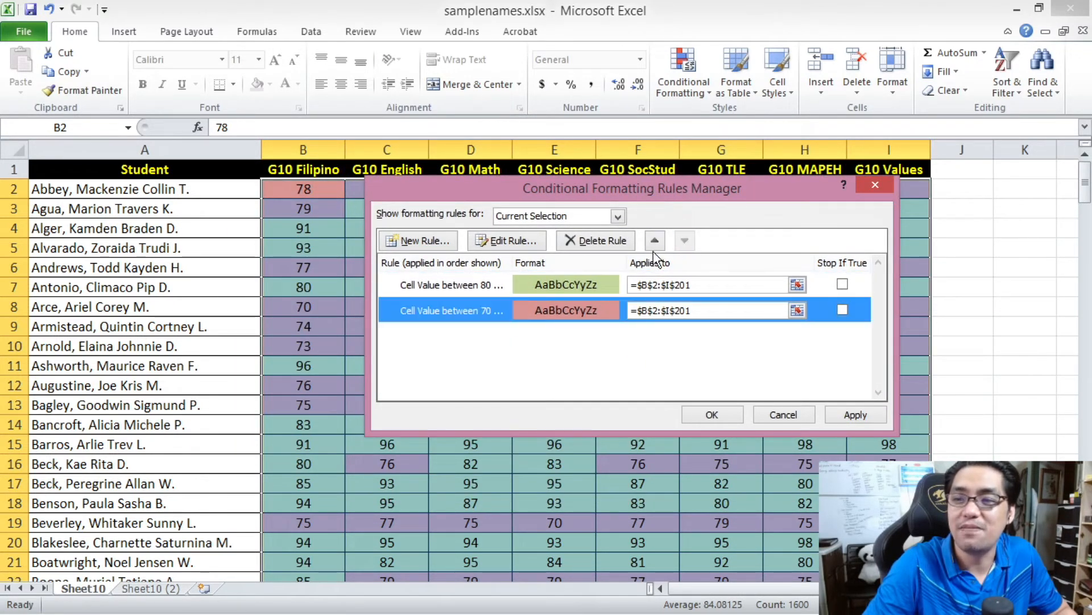
left_click(654, 240)
left_click(685, 241)
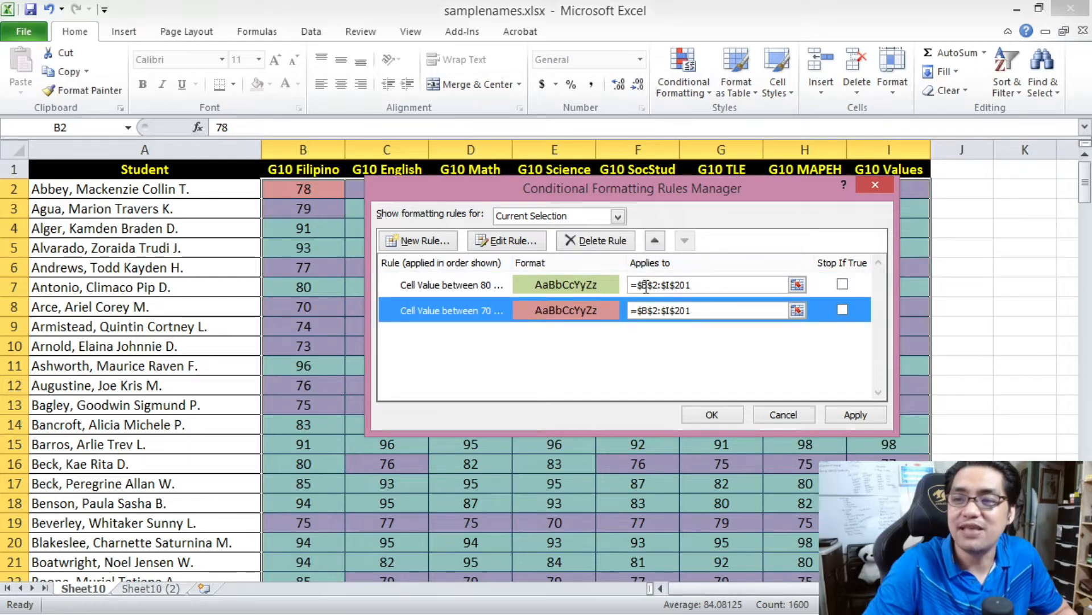
left_click_drag(538, 187, 557, 323)
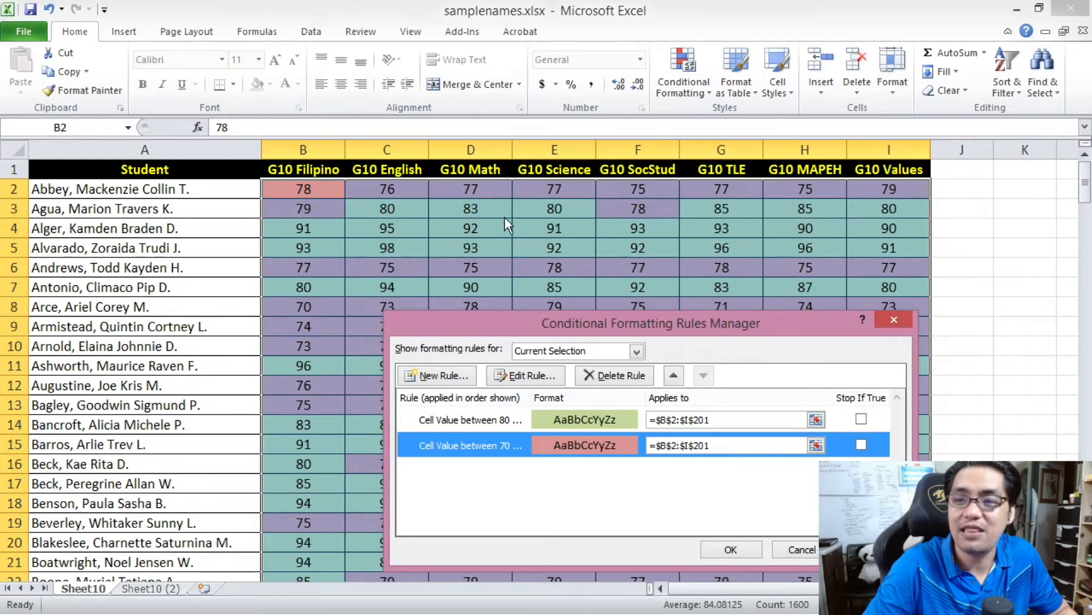
left_click_drag(660, 322, 588, 151)
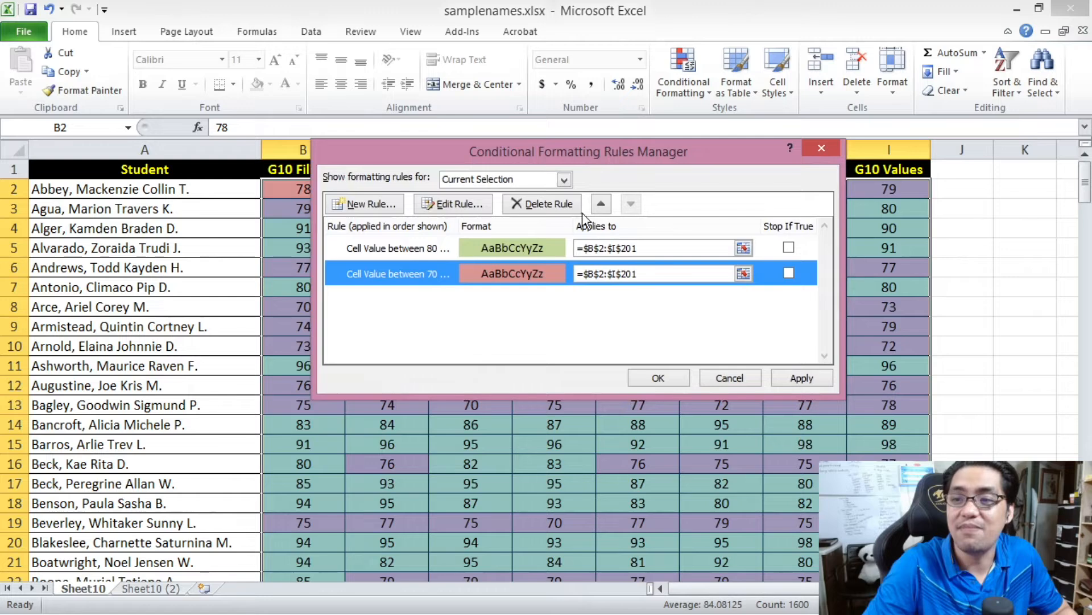
- Give the 70 to 89 rule precedence over the 80 to 100 rule, apply the order and check the grades' colors
left_click(600, 203)
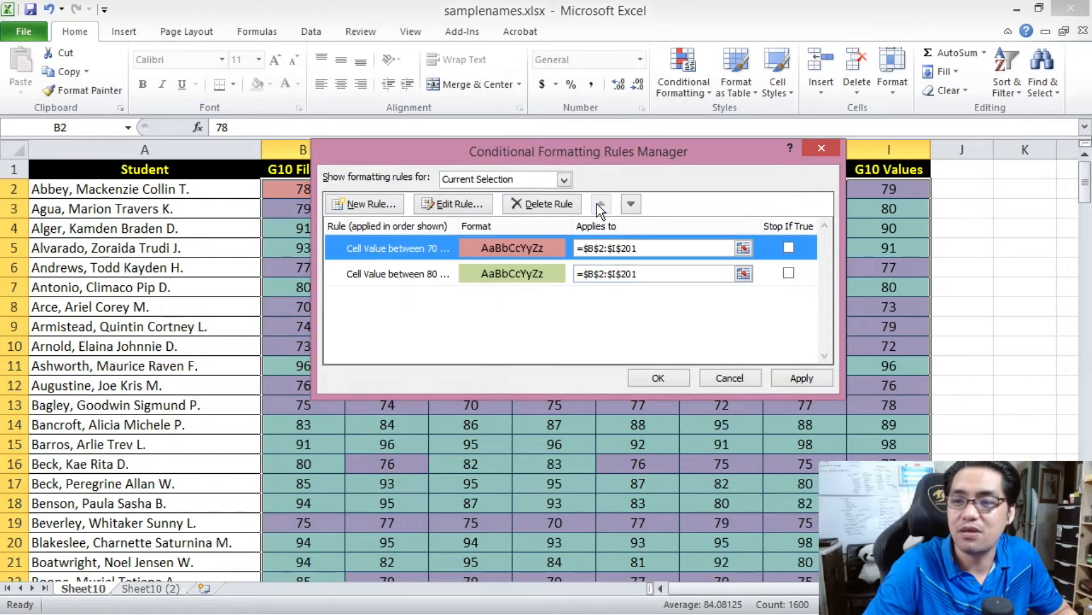
left_click(802, 377)
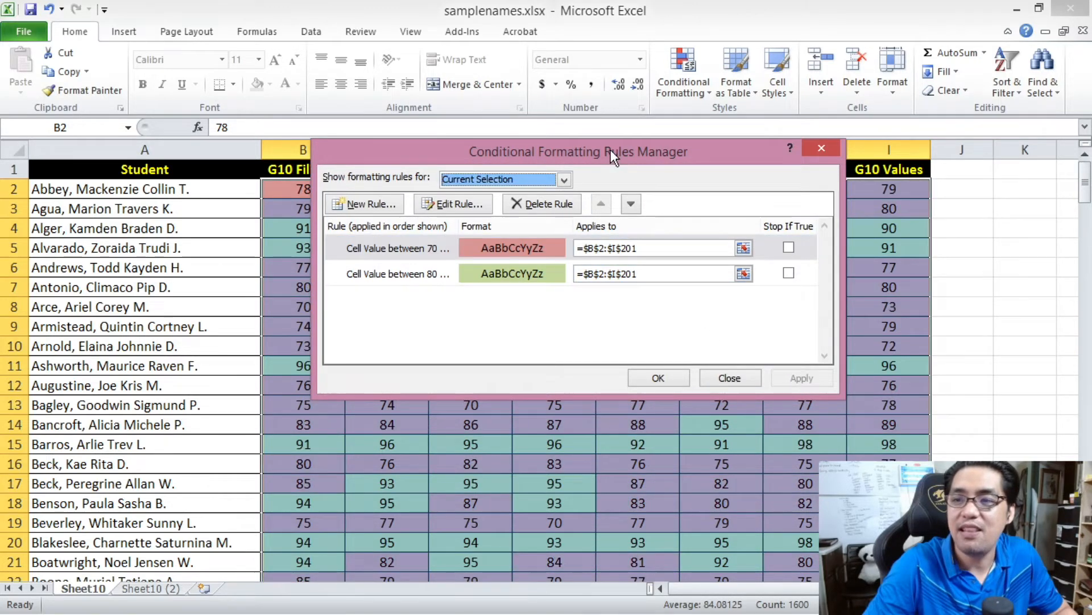
left_click_drag(610, 149, 212, 327)
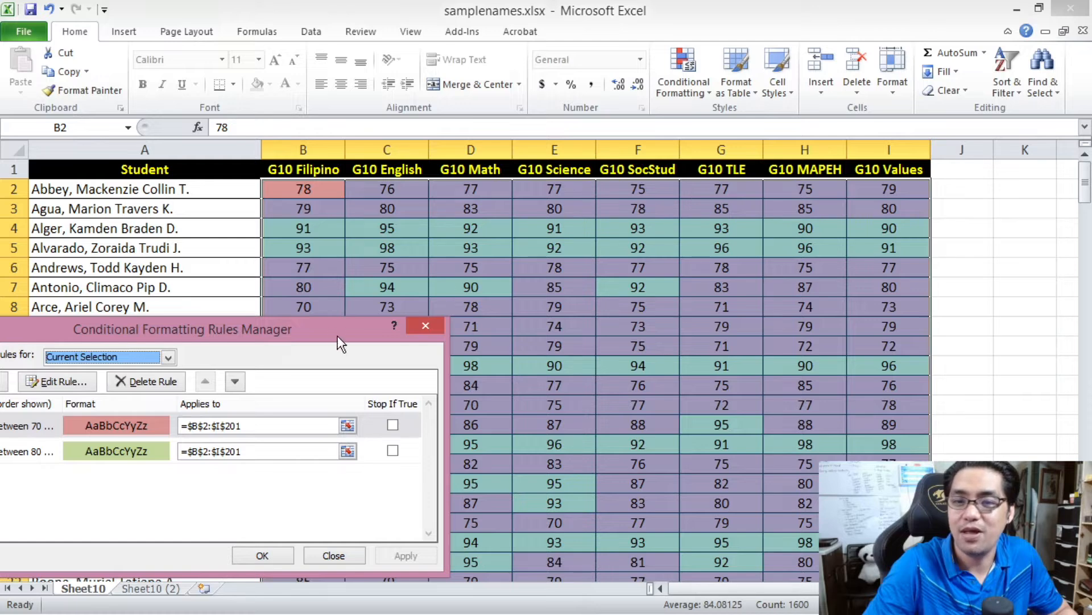
left_click_drag(337, 337, 610, 192)
- Move the 80 to 100 rule back above the 70 to 89 rule and apply the order
left_click(350, 313)
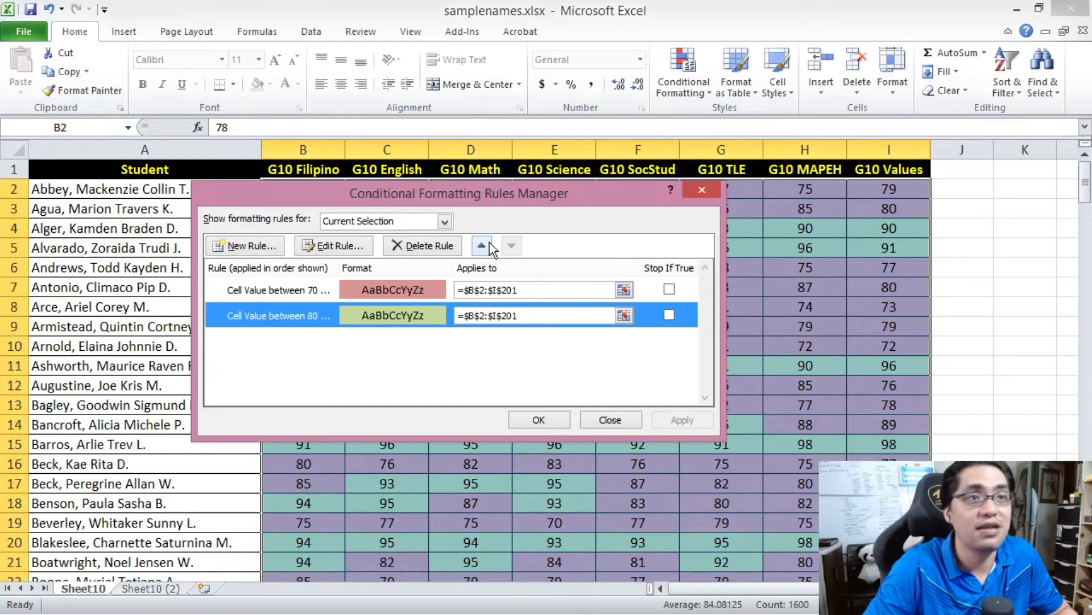
left_click(488, 248)
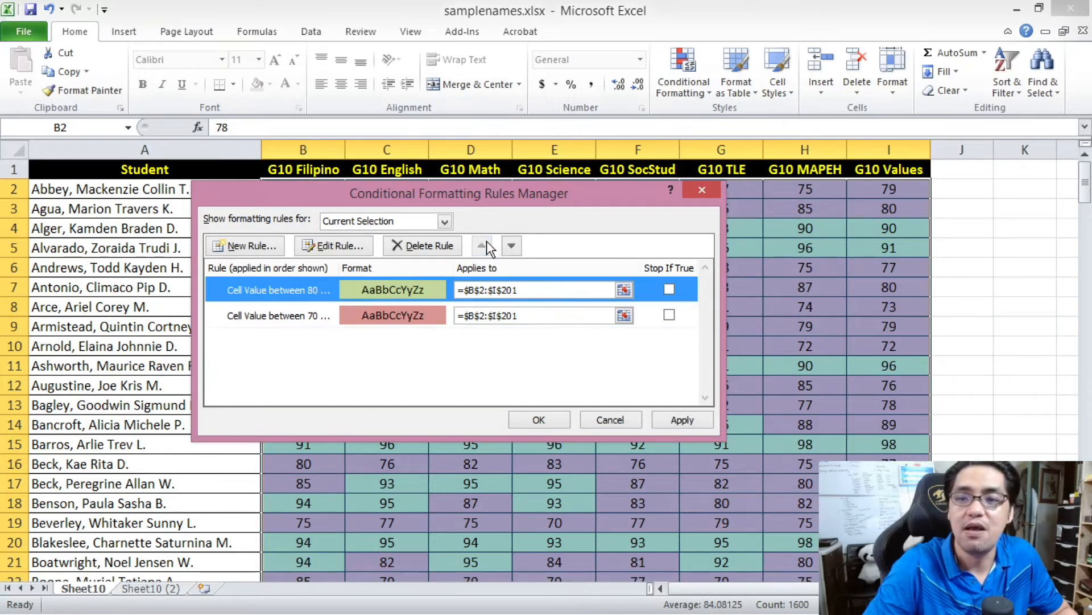
left_click(677, 419)
left_click_drag(396, 194, 667, 376)
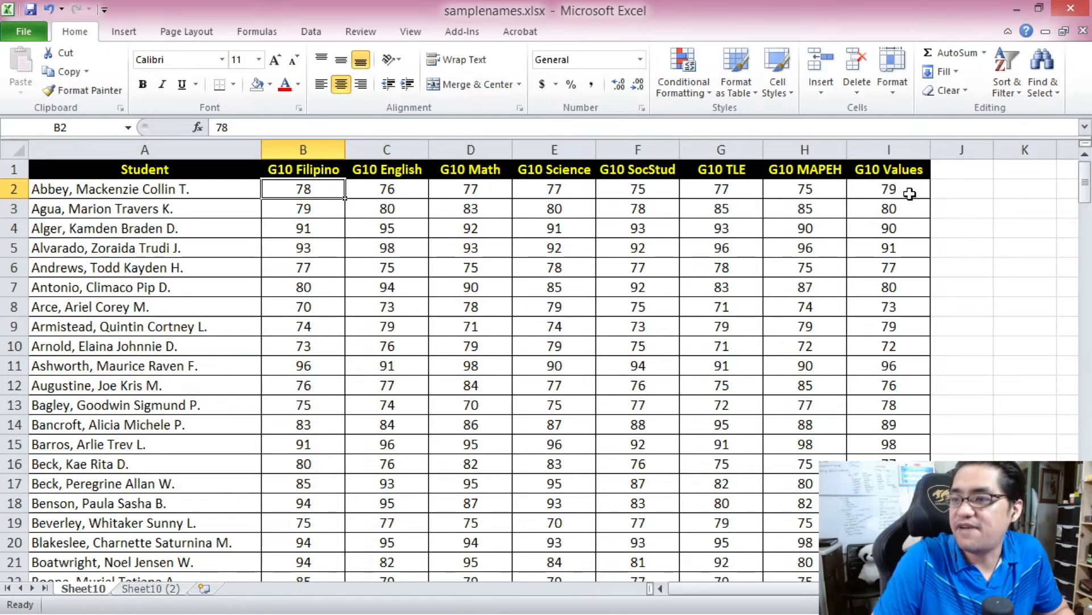
- Select the G10 Science grades from E2 to E201 and start a new rule of the type Format only values that are above or below average
left_click(567, 191)
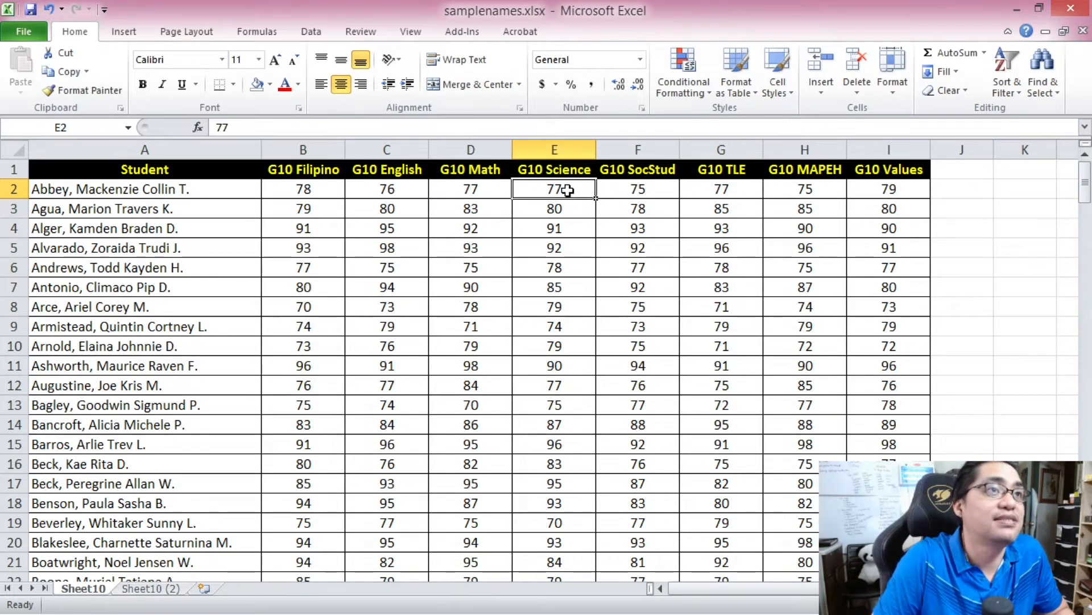
left_click_drag(1085, 182, 1085, 519)
left_click(559, 561, "shift")
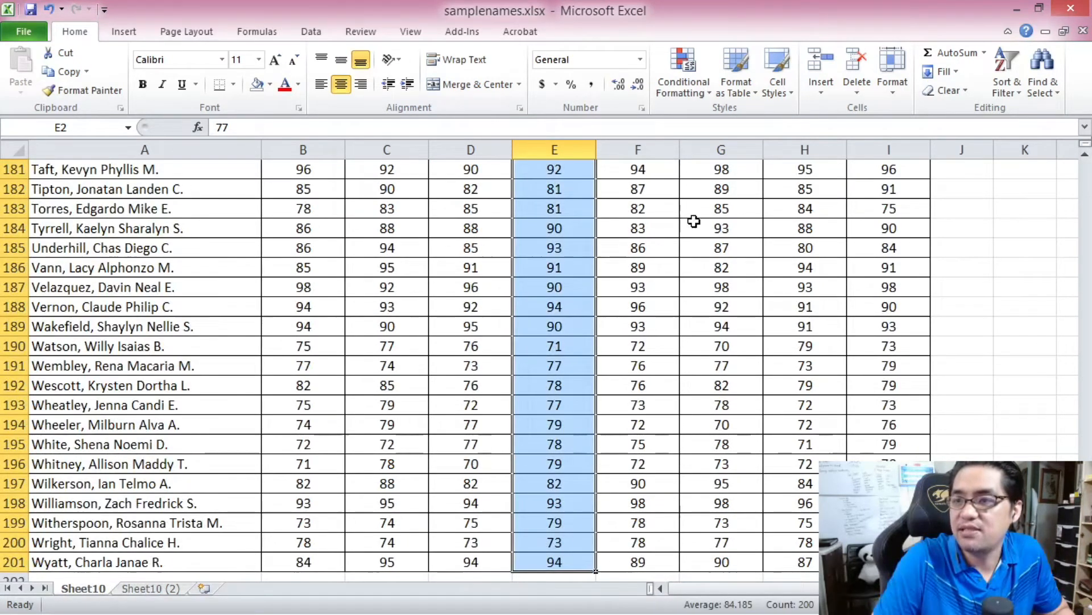
left_click(688, 87)
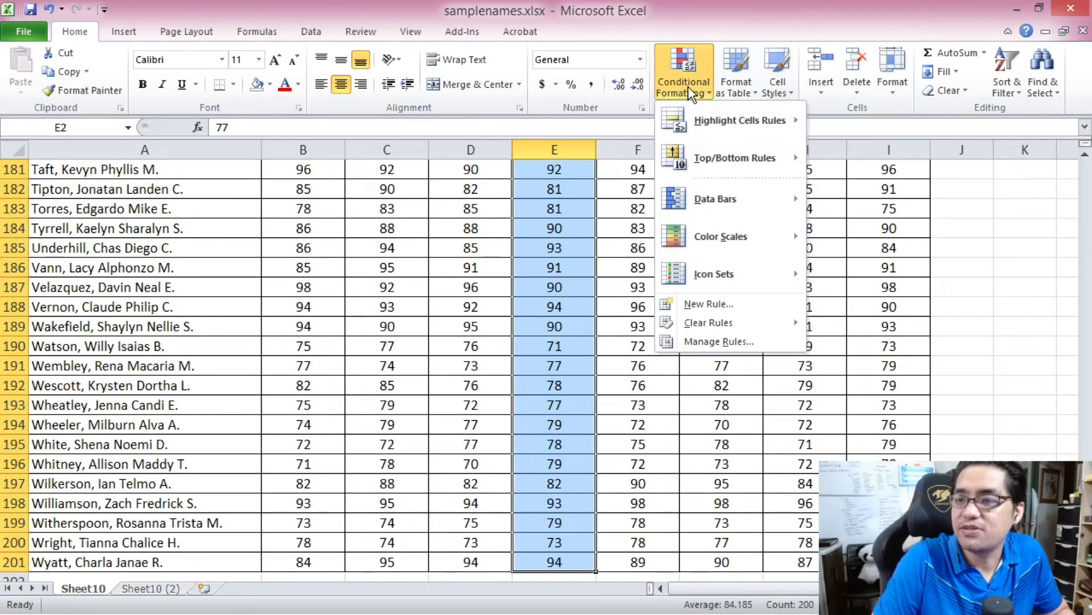
left_click(723, 302)
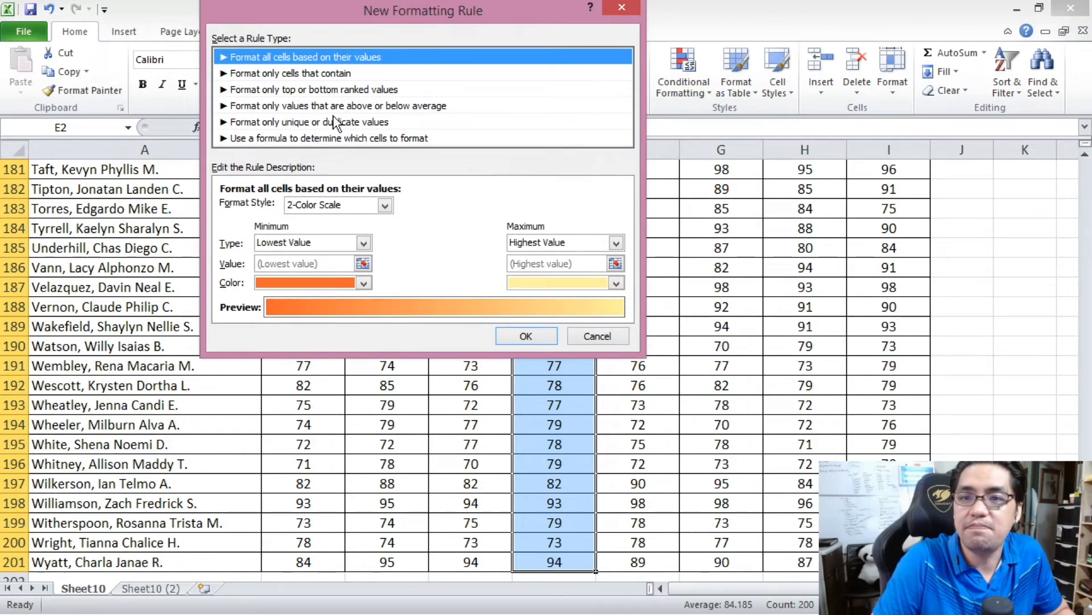
left_click(352, 107)
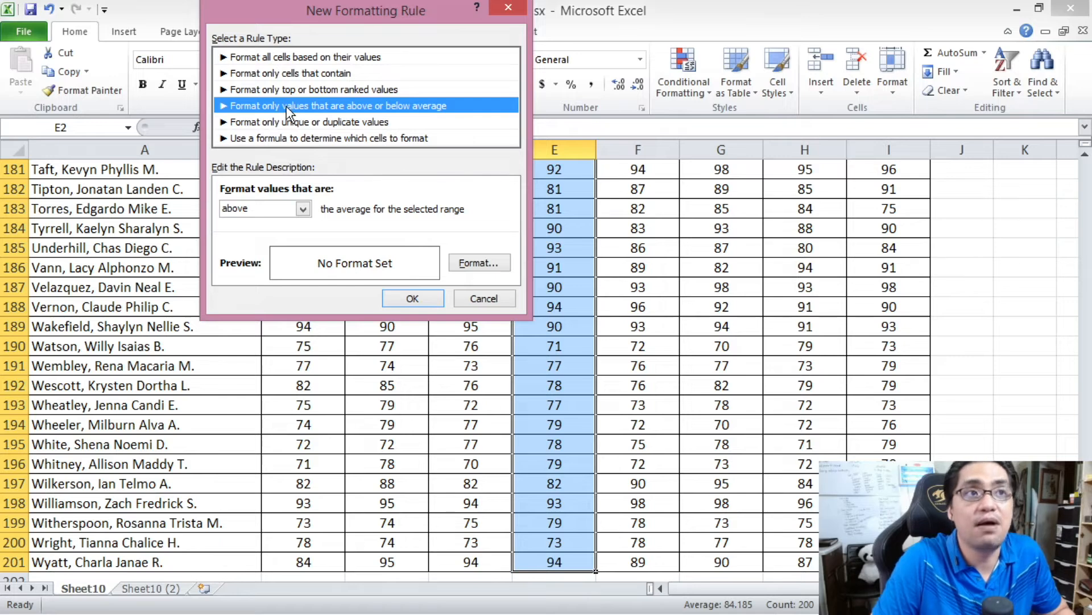
- Format the G10 Science values above the average with an orange fill and apply the rule
left_click(303, 210)
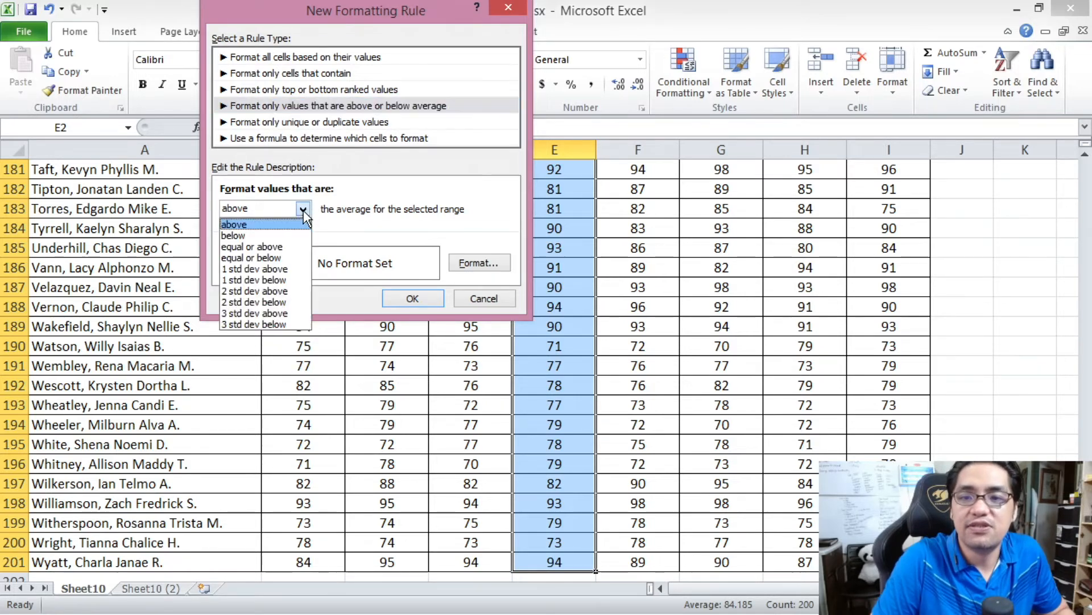
left_click(276, 226)
left_click(468, 264)
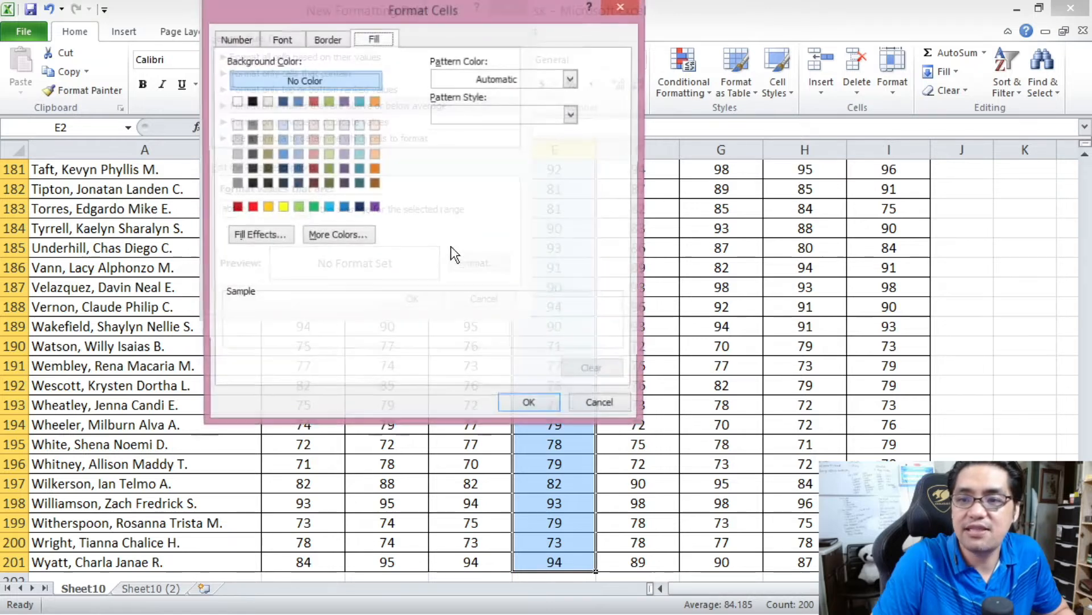
left_click(267, 208)
left_click(534, 404)
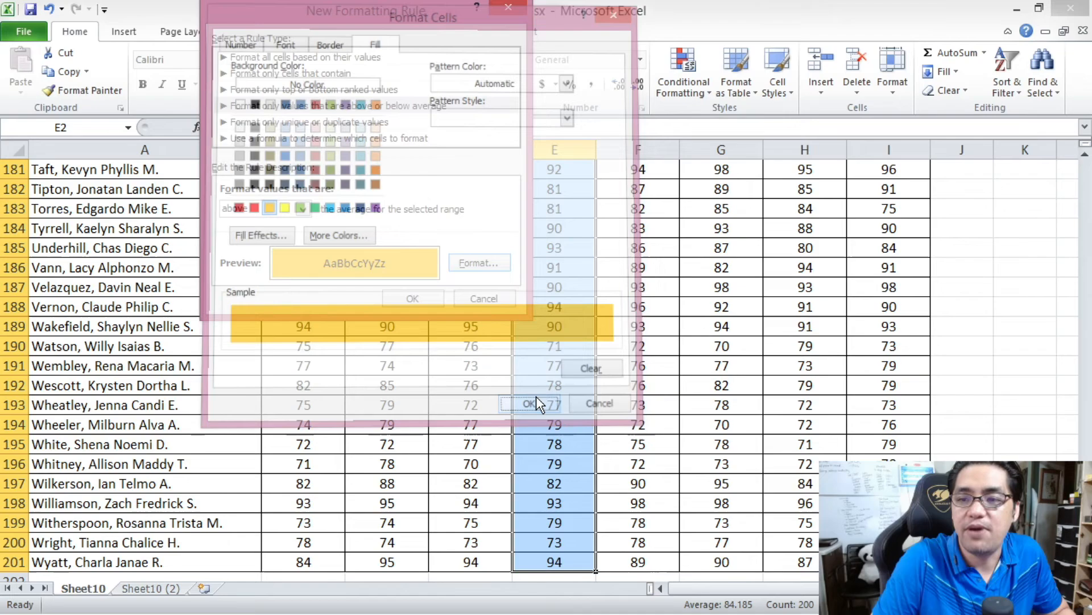
left_click(413, 298)
left_click(555, 287)
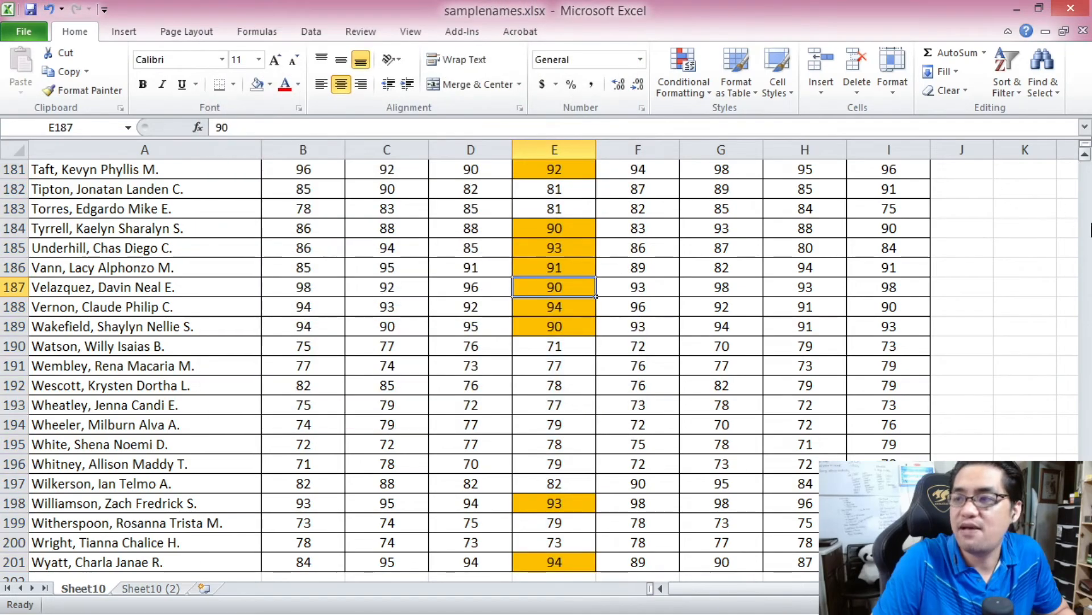
- Examine which G10 Science grades near the start of the table are highlighted as above average
scroll(554, 288, "up", 20)
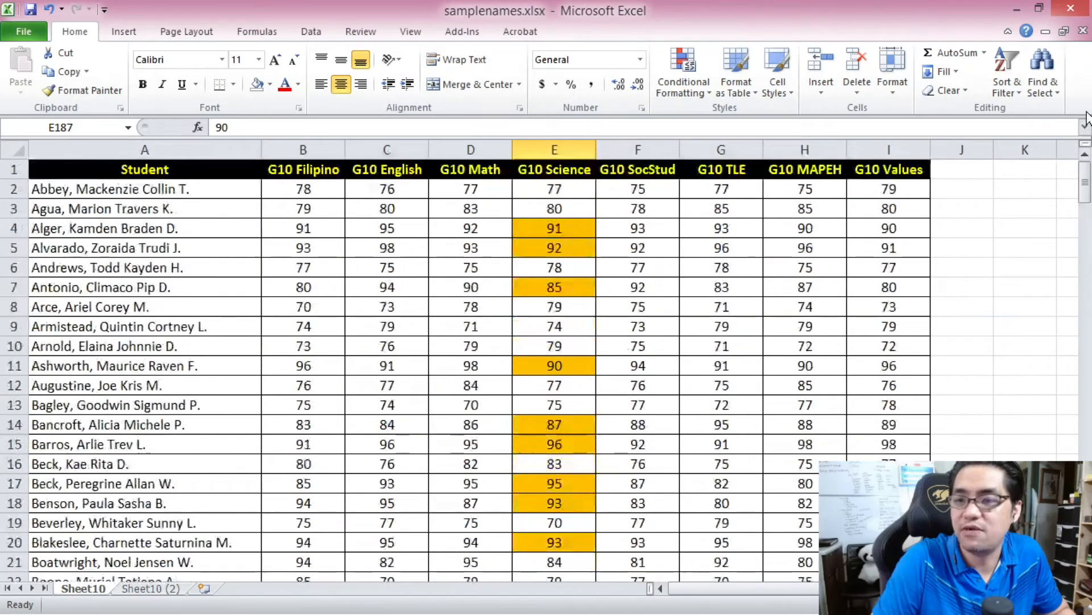
left_click_drag(1086, 191, 1088, 123)
left_click(557, 188)
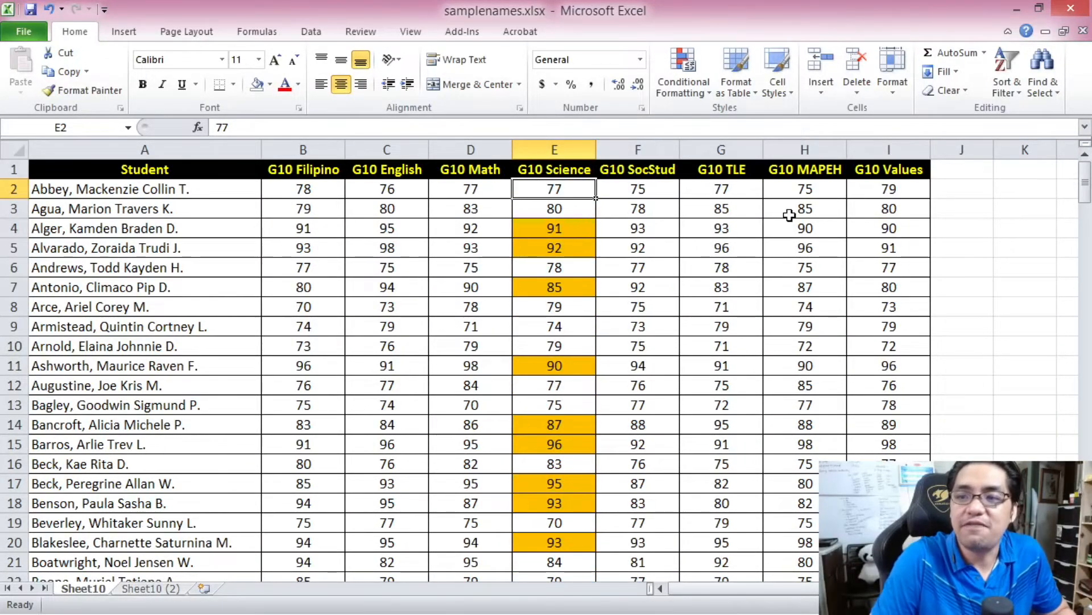
left_click(581, 231)
left_click(575, 248)
left_click(576, 288)
left_click(558, 364)
left_click(553, 421)
left_click(559, 445)
left_click(571, 483)
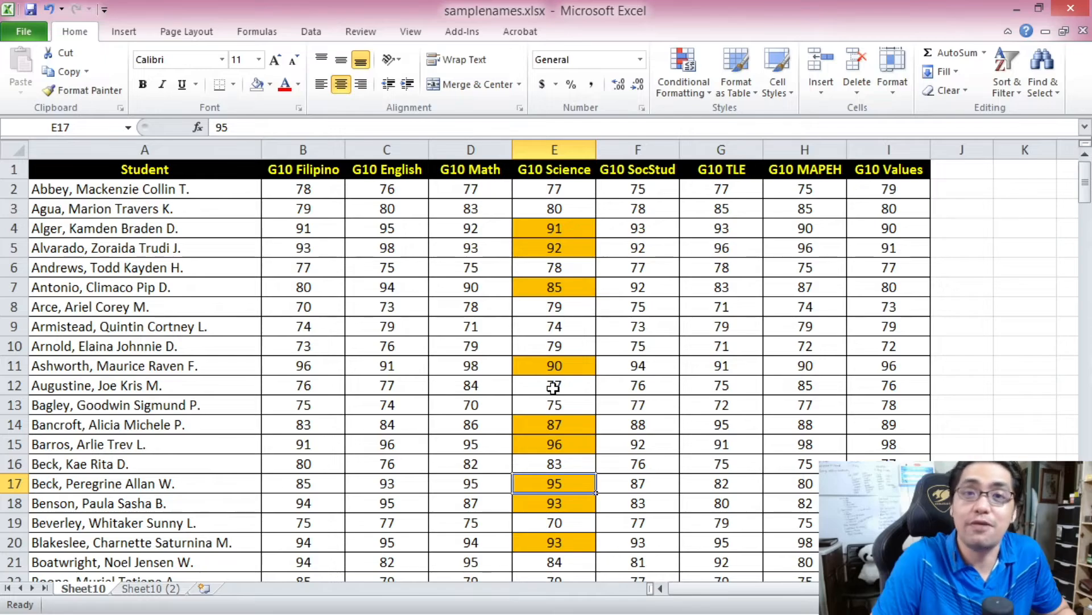
- Select the G10 Science grades from E2 to E201 again and start another rule of the type Format only values that are above or below average
left_click(558, 190)
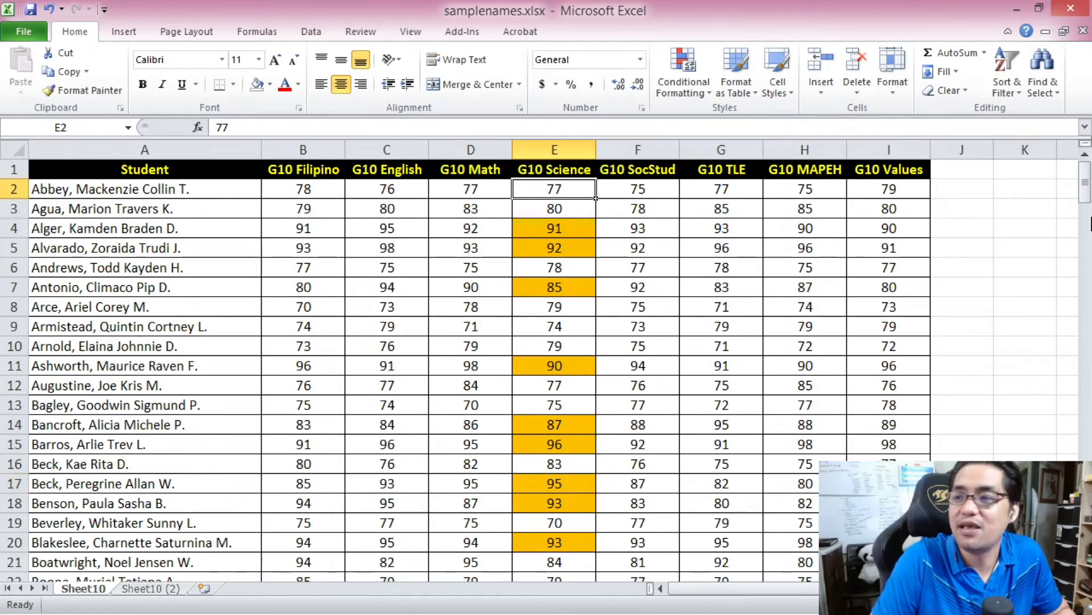
left_click_drag(1086, 183, 1088, 356)
left_click_drag(1085, 180, 1085, 181)
left_click(556, 562, "shift")
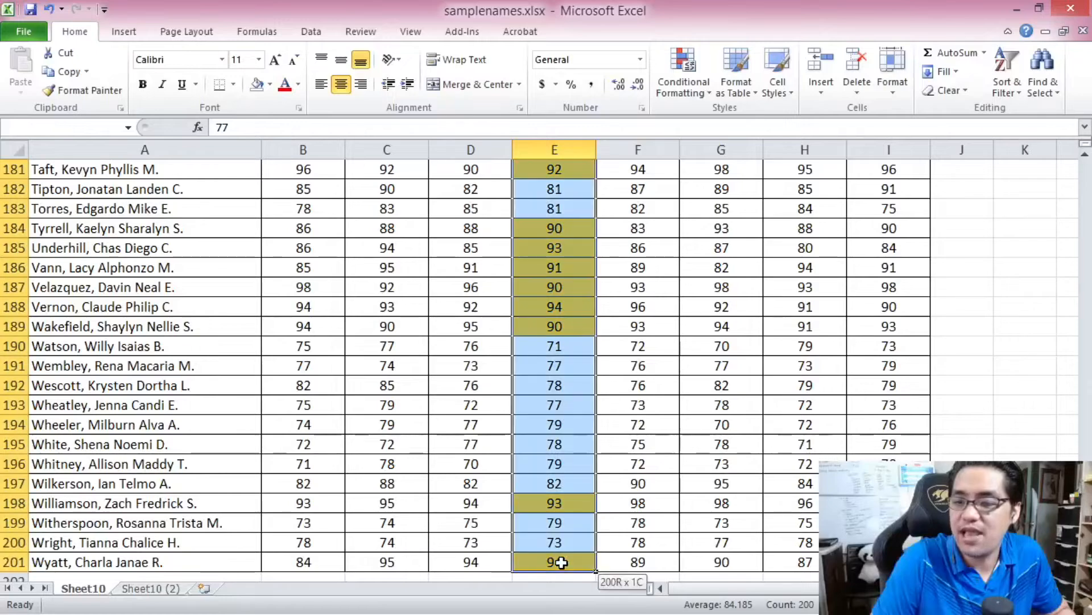
left_click(695, 81)
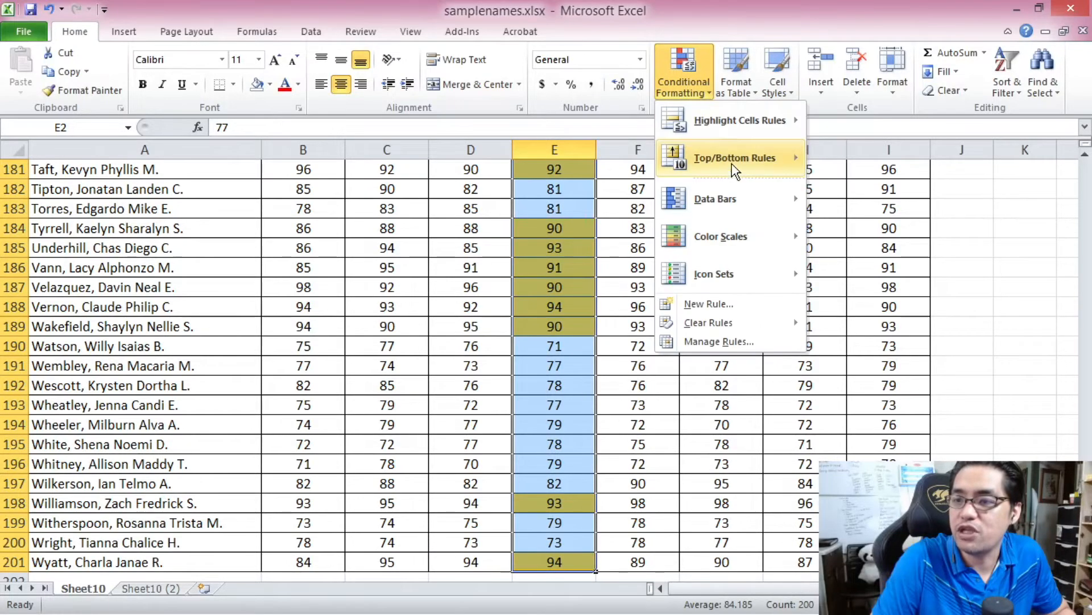
left_click(716, 307)
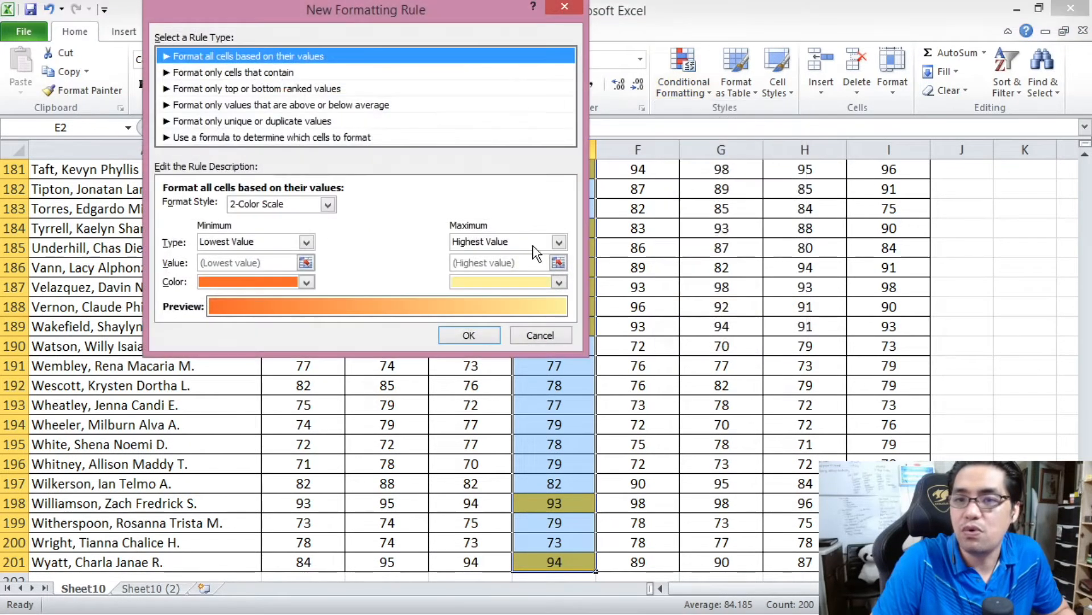
left_click(296, 106)
- Format values below the average for the selected range with a light purple fill and apply the rule
left_click(246, 209)
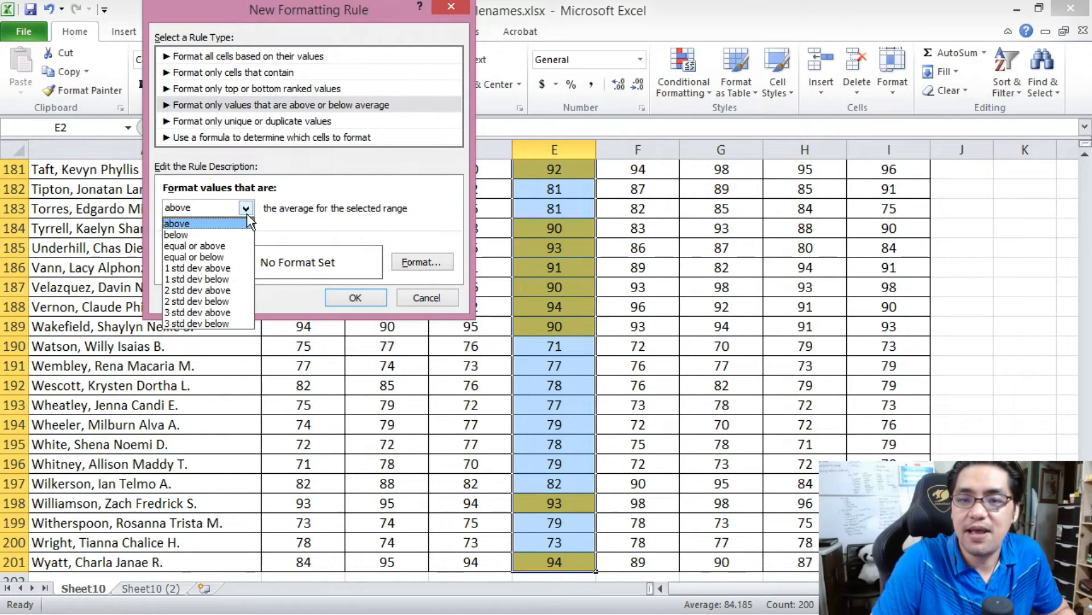
left_click(222, 233)
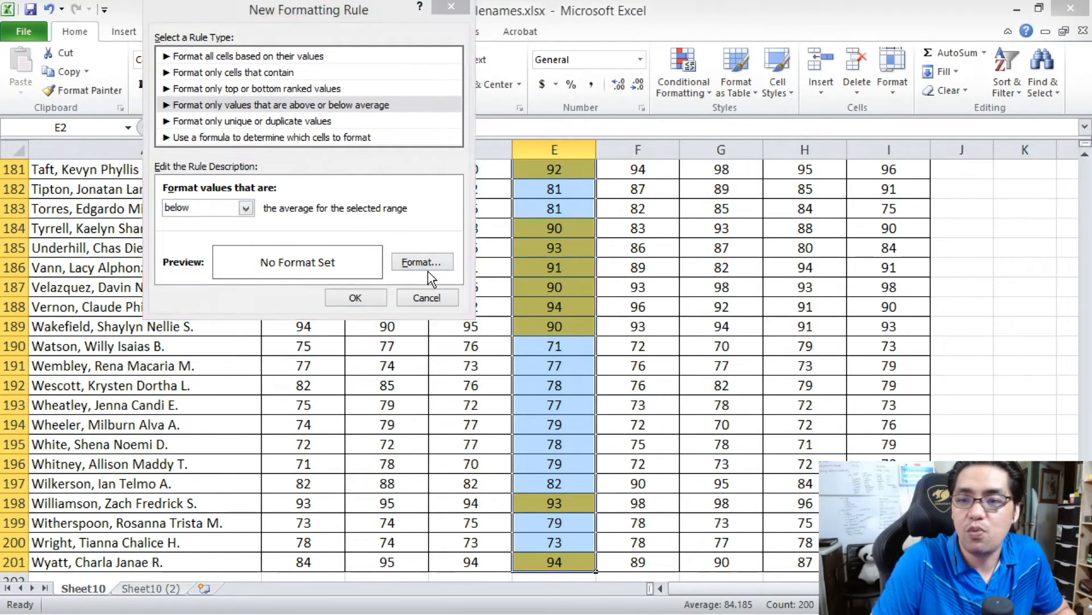
left_click(422, 262)
left_click(287, 154)
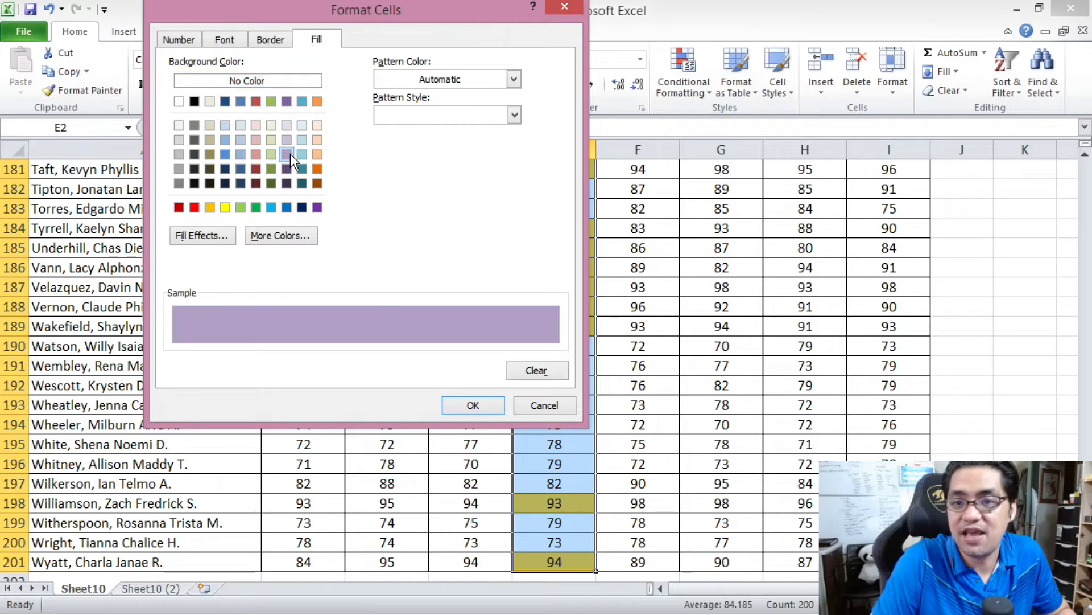
left_click(471, 398)
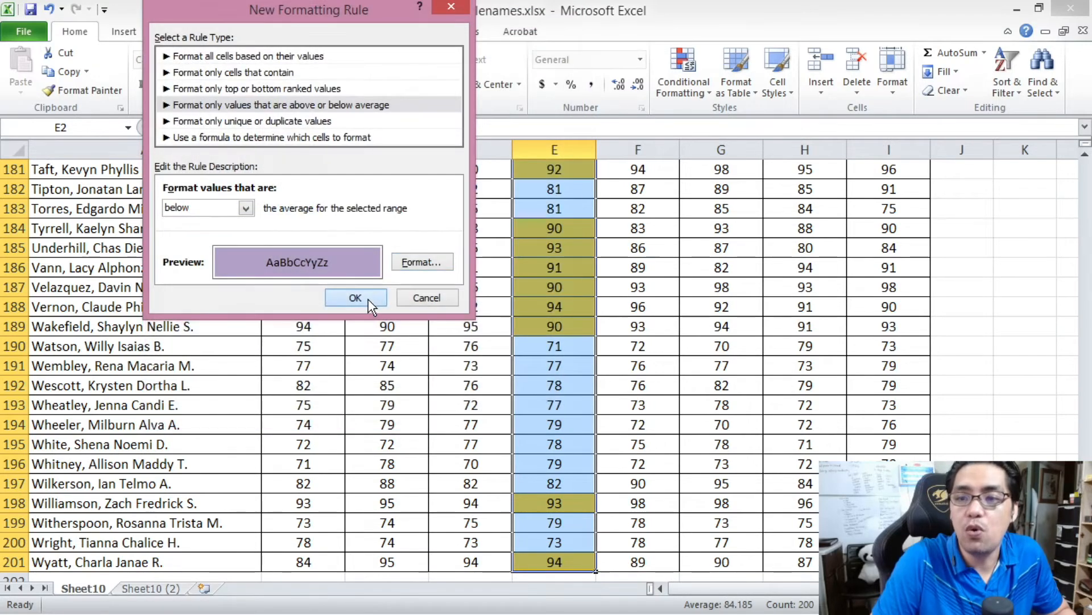
left_click(362, 297)
- Compare the above-average and below-average colors on the G10 Science grades near the start of the table
left_click(563, 327)
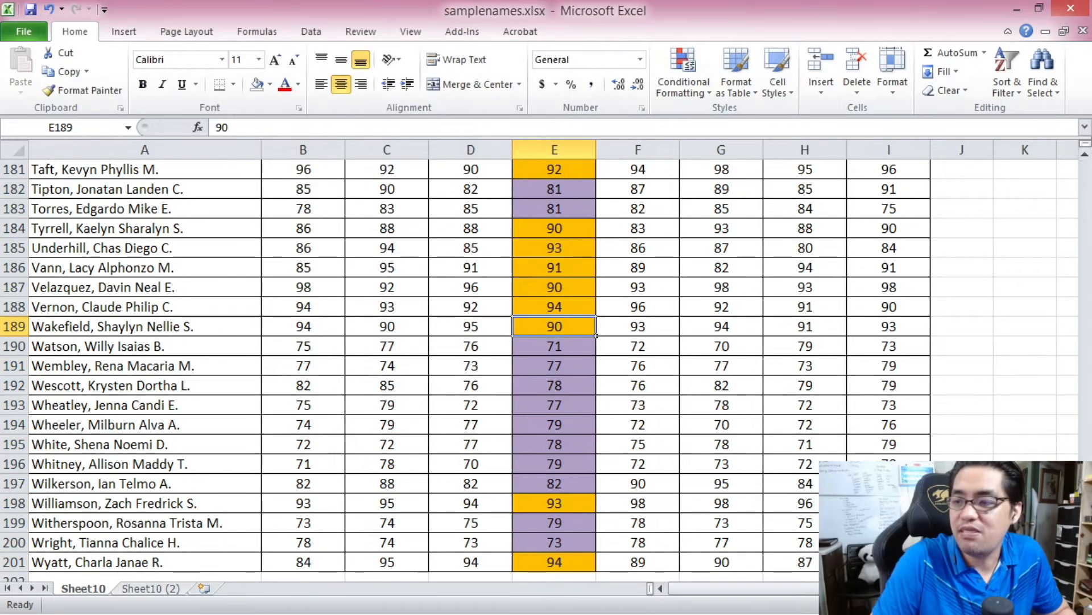
left_click_drag(1085, 518, 1066, 167)
left_click(558, 195)
left_click(551, 210)
left_click(555, 287)
left_click(556, 326)
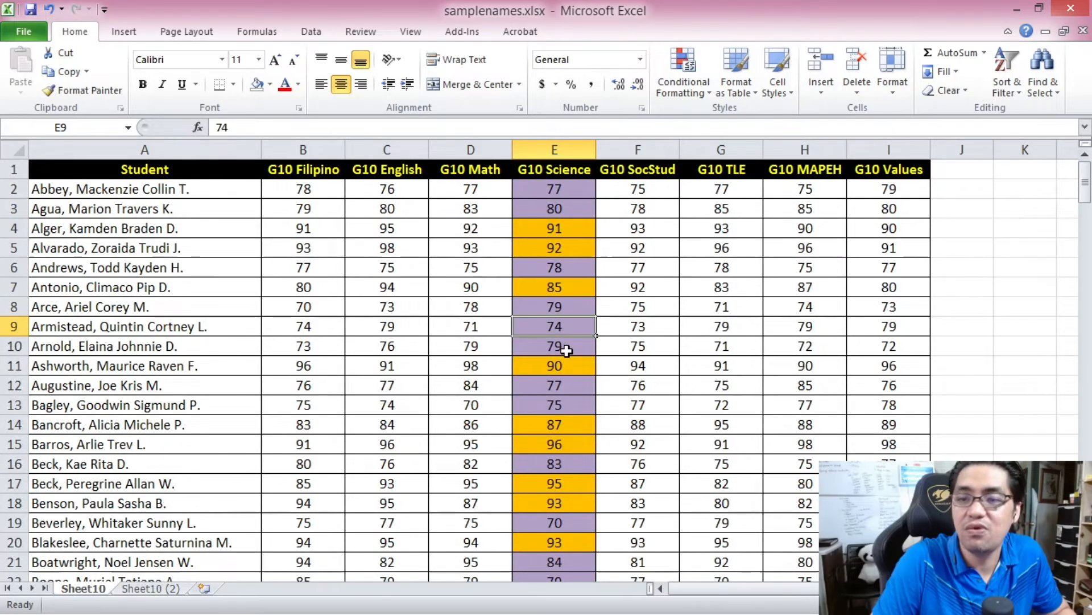
left_click(549, 311)
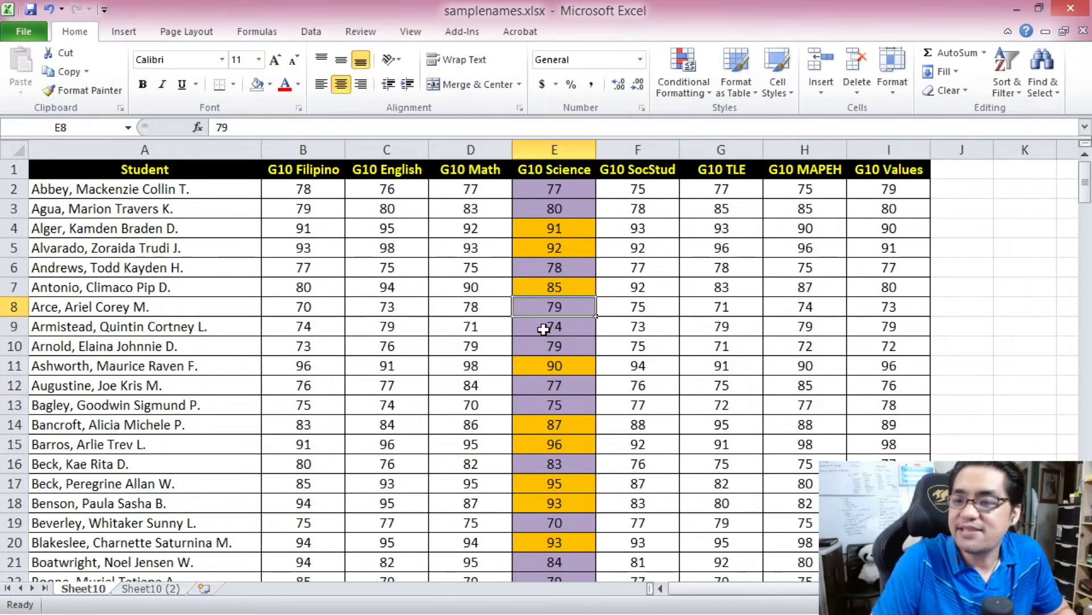
- Sort the whole student table by G10 Science from highest to lowest and look through the sorted grades
left_click(547, 324)
key("ctrl+a")
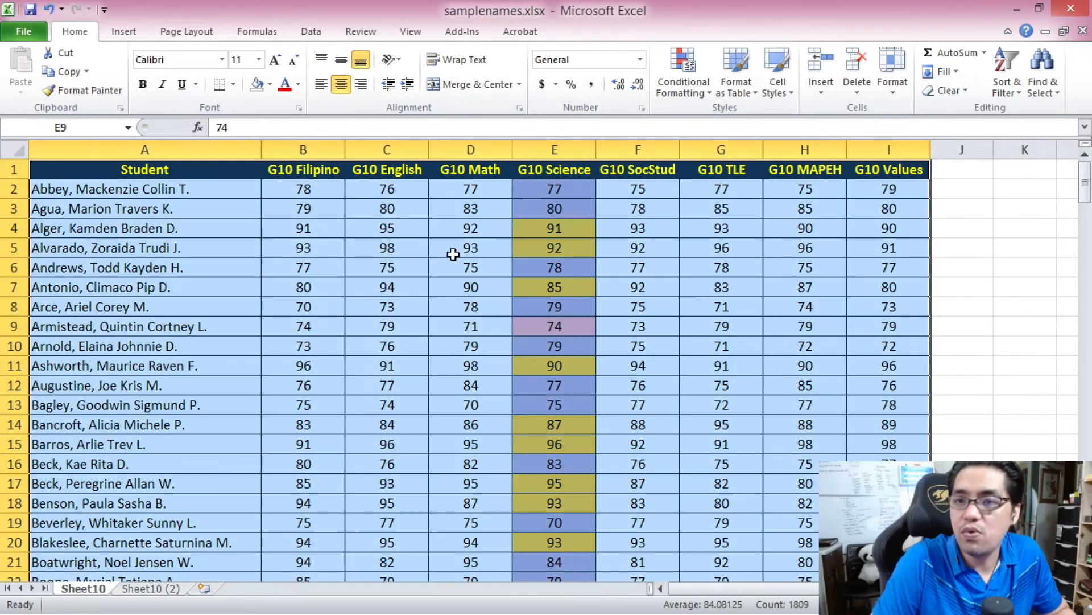
left_click(312, 32)
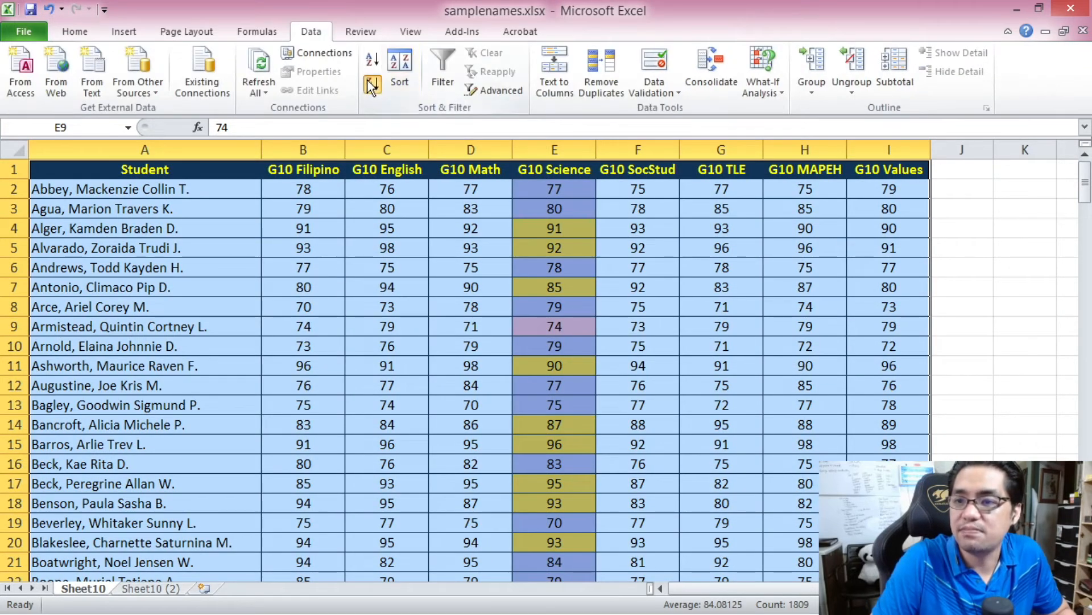
left_click(372, 86)
left_click(551, 208)
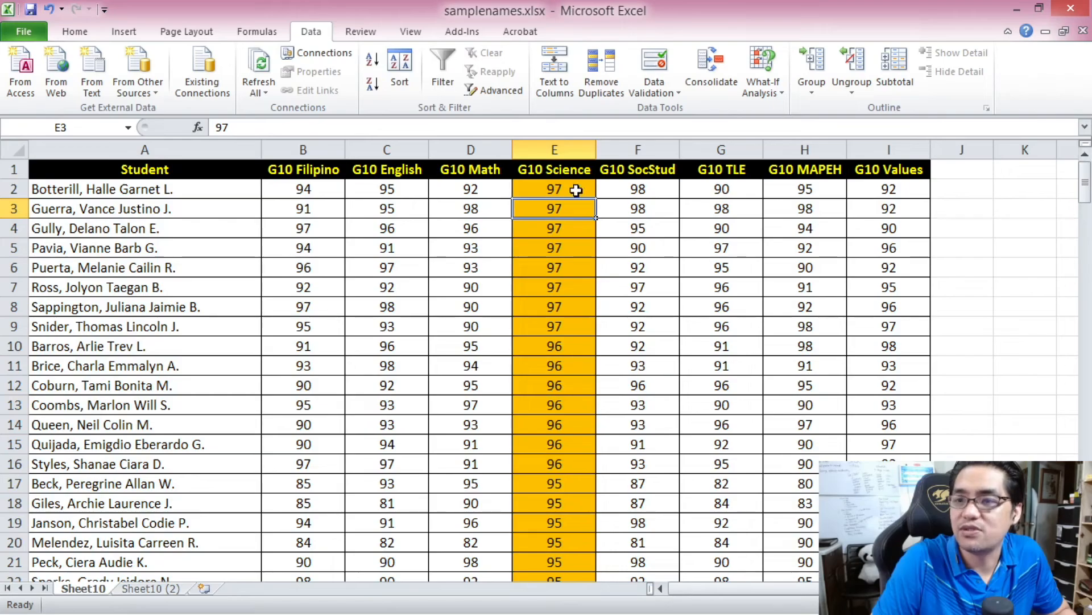
left_click(576, 191)
left_click_drag(1087, 182, 1068, 543)
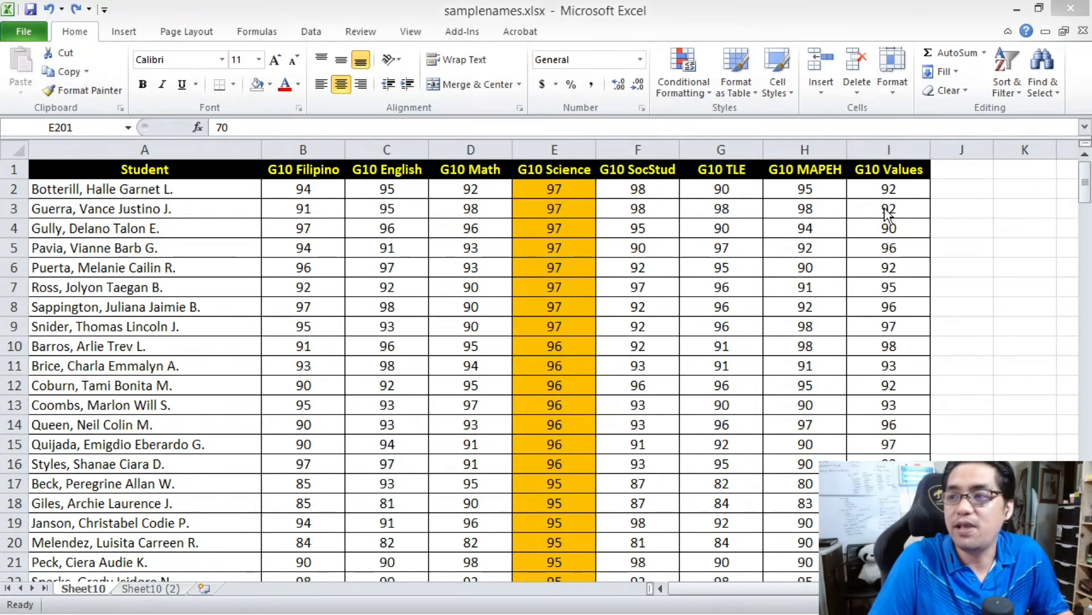
- Select the G10 Science grades from E2 to E201 and clear the conditional formatting rules from the entire sheet
left_click(1084, 170)
left_click(569, 189)
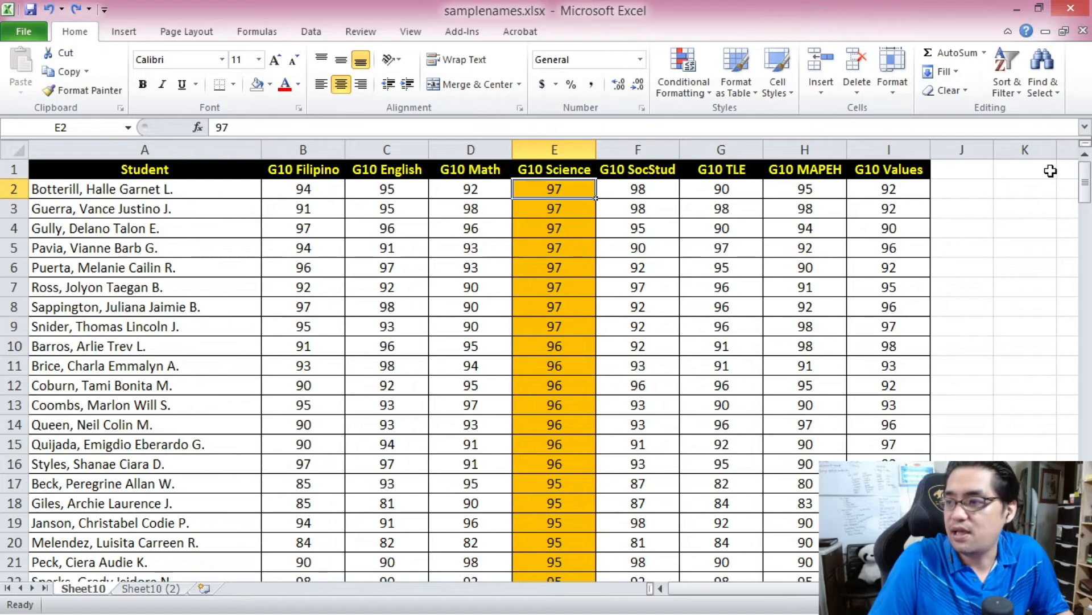
left_click_drag(1087, 182, 1087, 192)
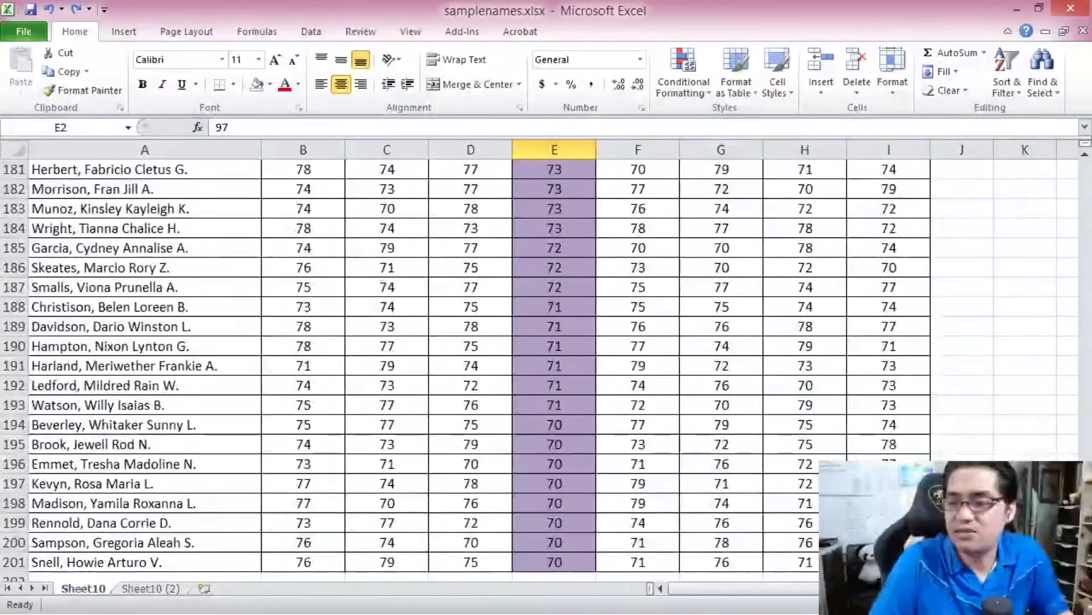
left_click(556, 561, "shift")
left_click(673, 95)
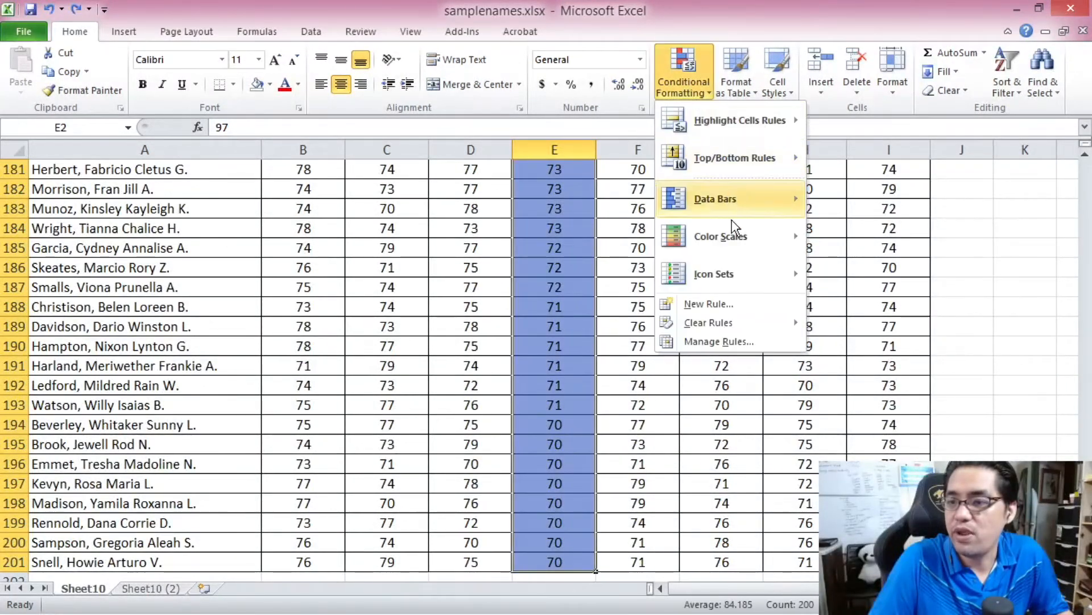
mouse_move(797, 325)
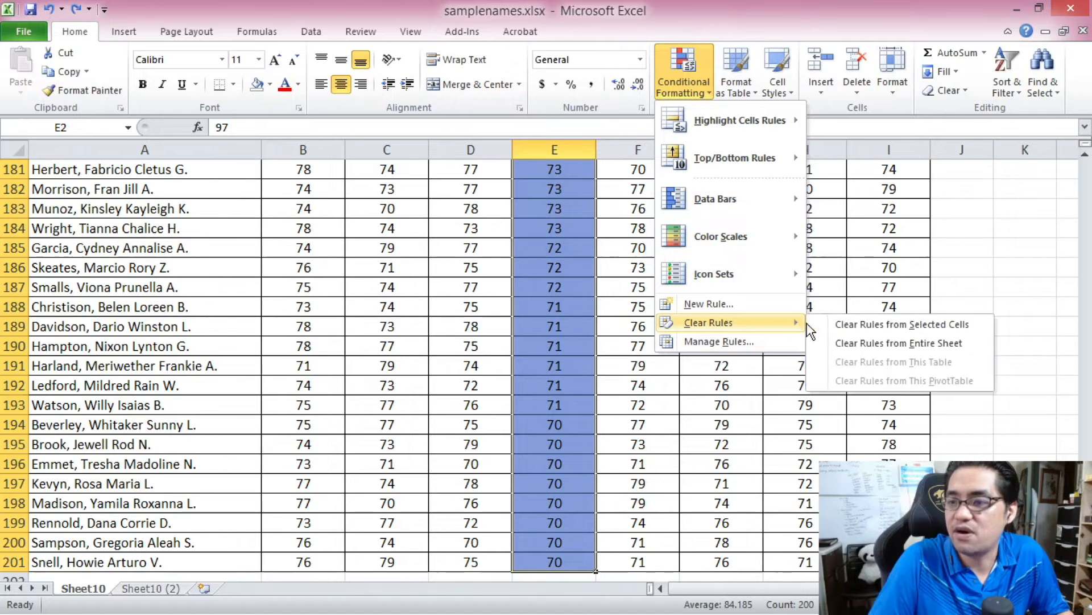
left_click(857, 343)
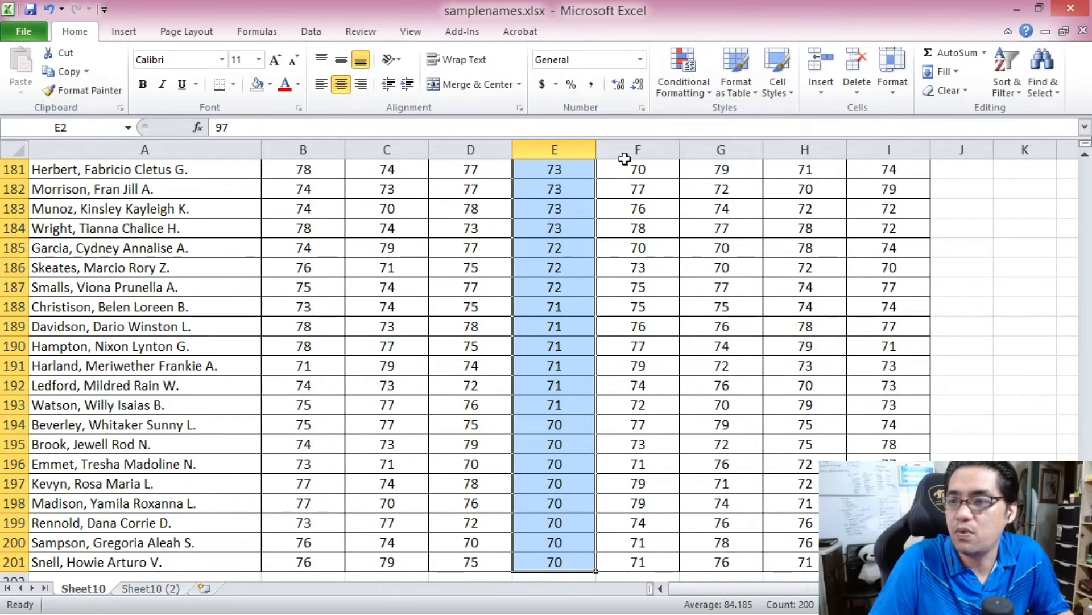
- Start a rule of the type Format only unique or duplicate values for E2 to E201, set to duplicate values
left_click(694, 98)
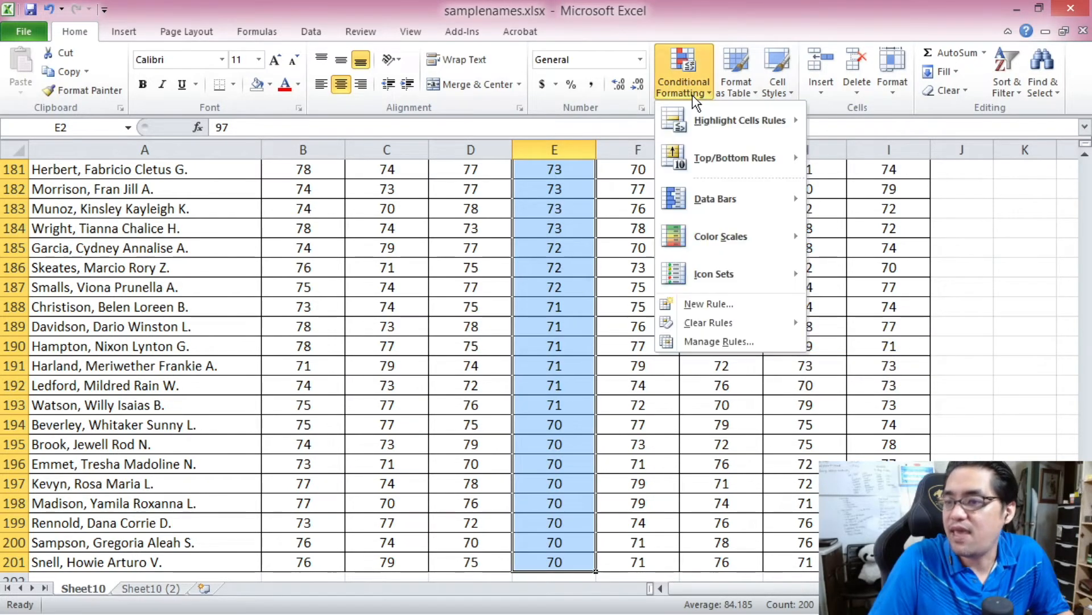
left_click(744, 301)
left_click_drag(153, 15, 352, 30)
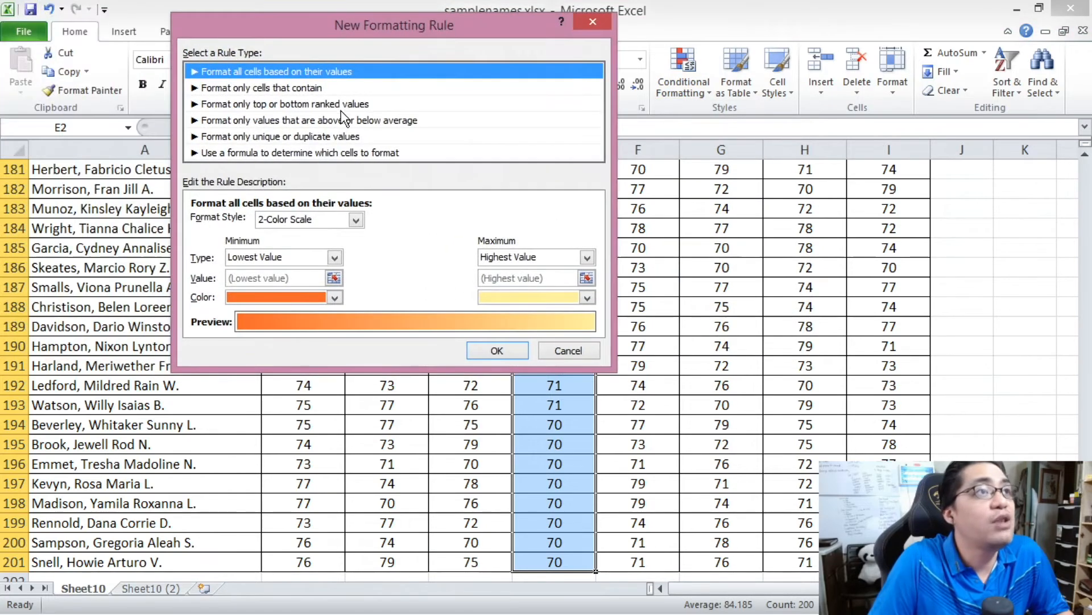
left_click(322, 137)
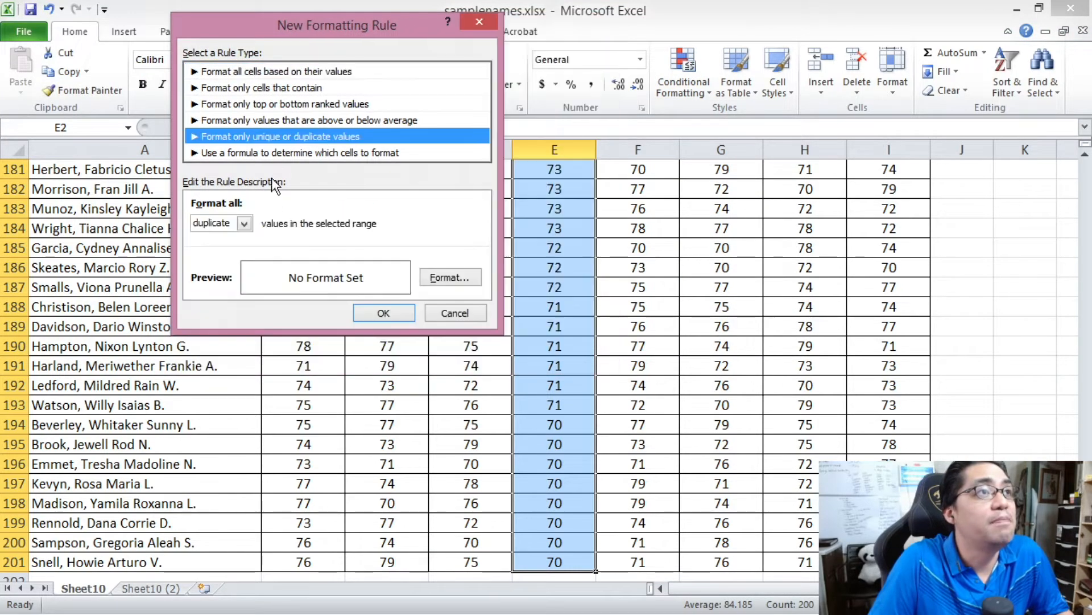
left_click(244, 222)
left_click(230, 237)
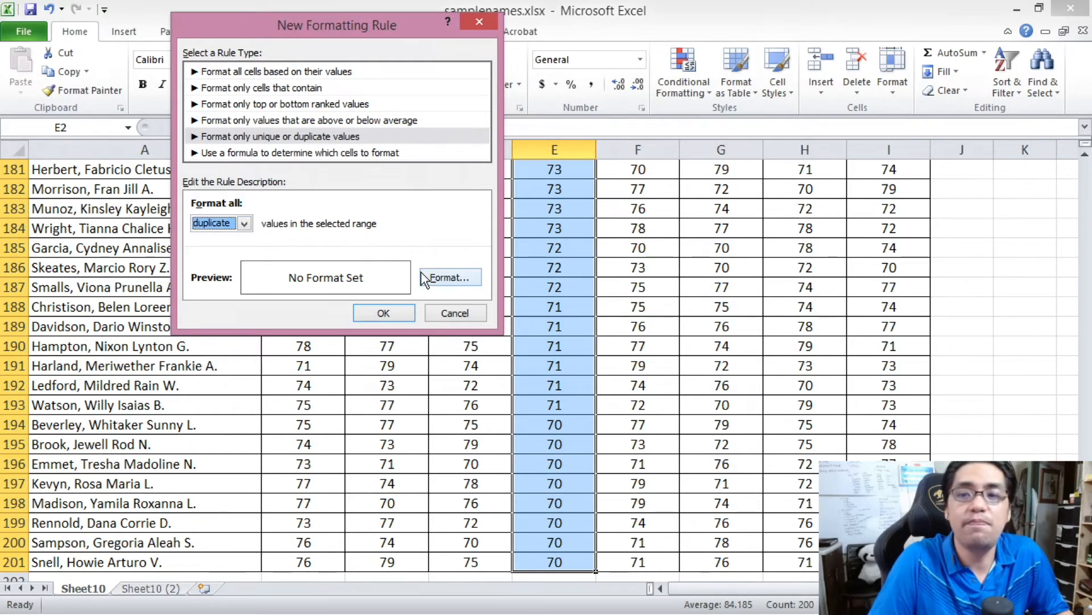
- Give the duplicate values a light aqua fill and apply the rule to the G10 Science grades
left_click(448, 279)
left_click_drag(183, 18, 359, 23)
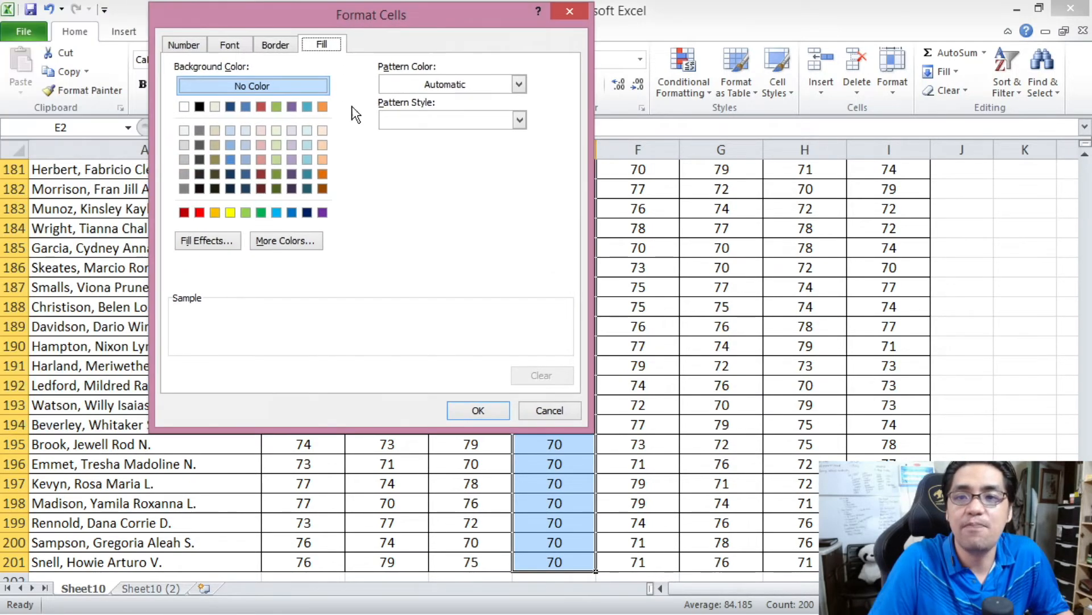
left_click(307, 145)
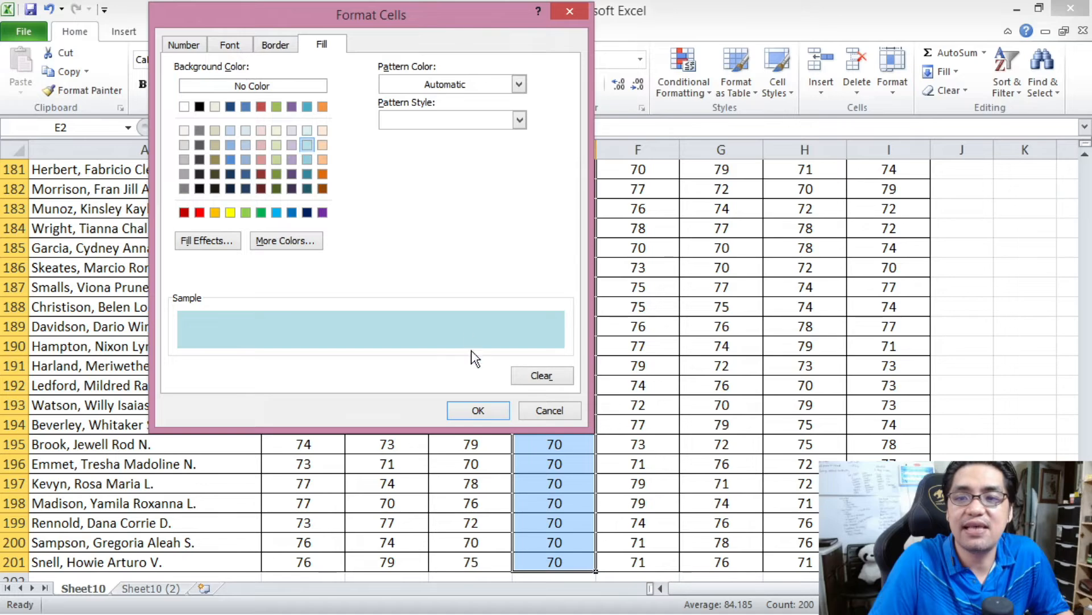
left_click(479, 411)
left_click(386, 312)
left_click(541, 361)
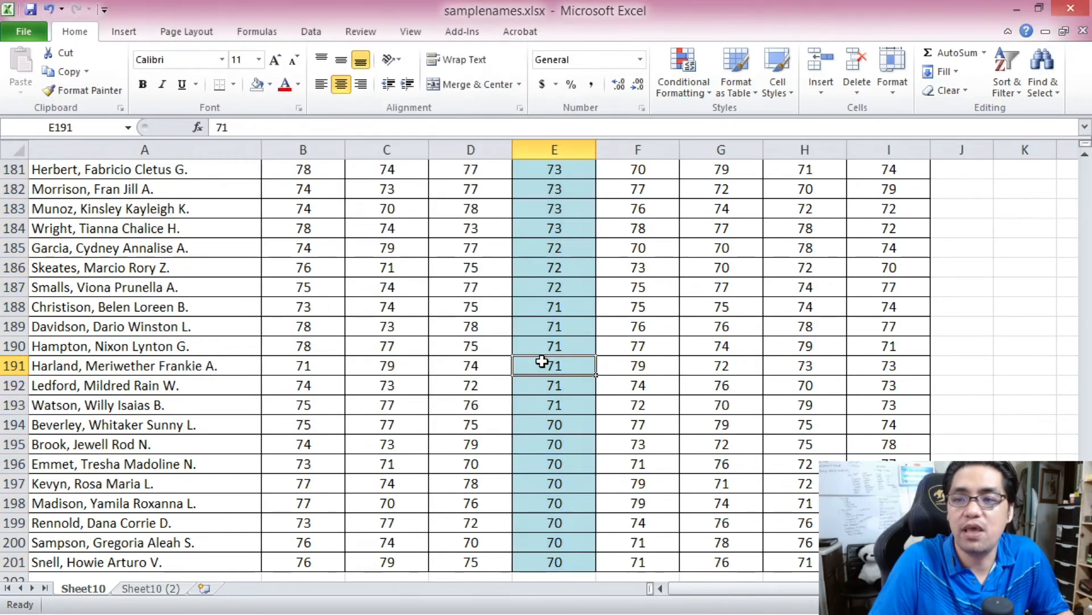
- Look through the G10 Science column for a grade that is not highlighted as a duplicate
scroll(1054, 350, "up", 20)
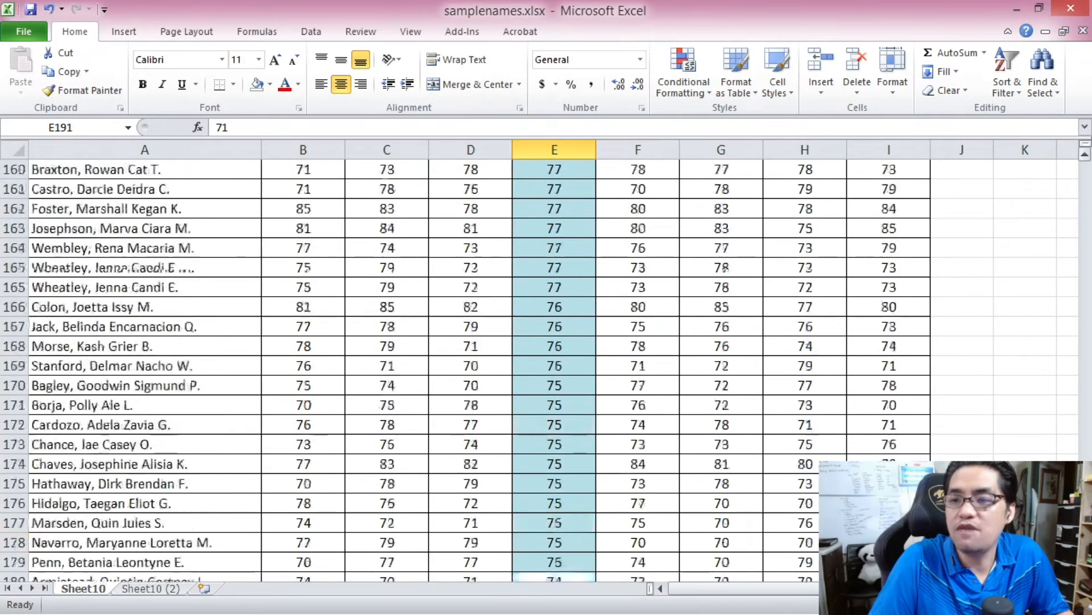
scroll(1065, 202, "up", 3)
scroll(1053, 307, "down", 20)
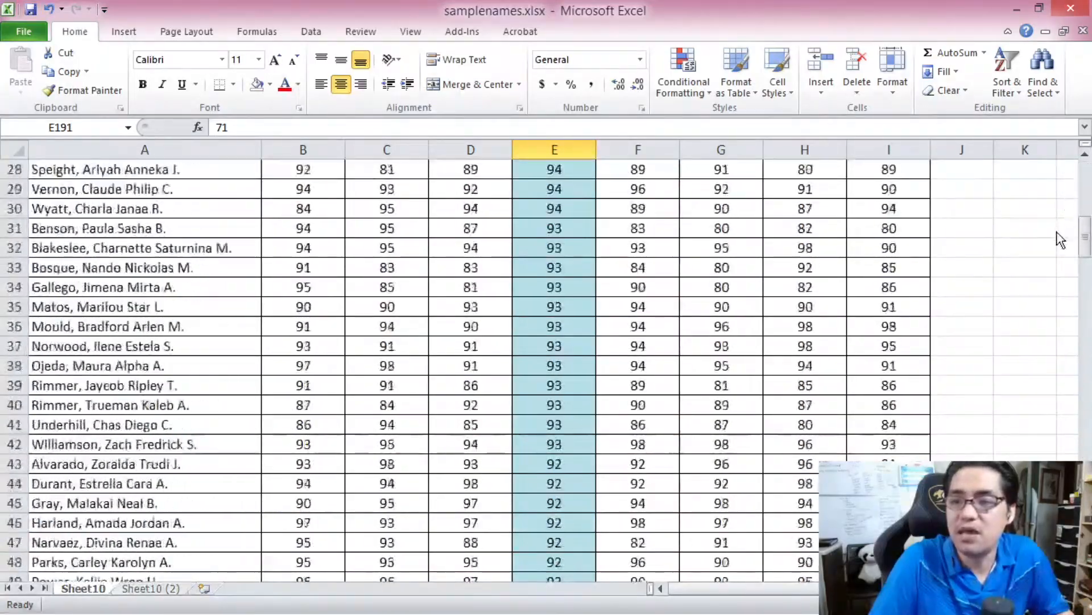
scroll(1050, 307, "down", 20)
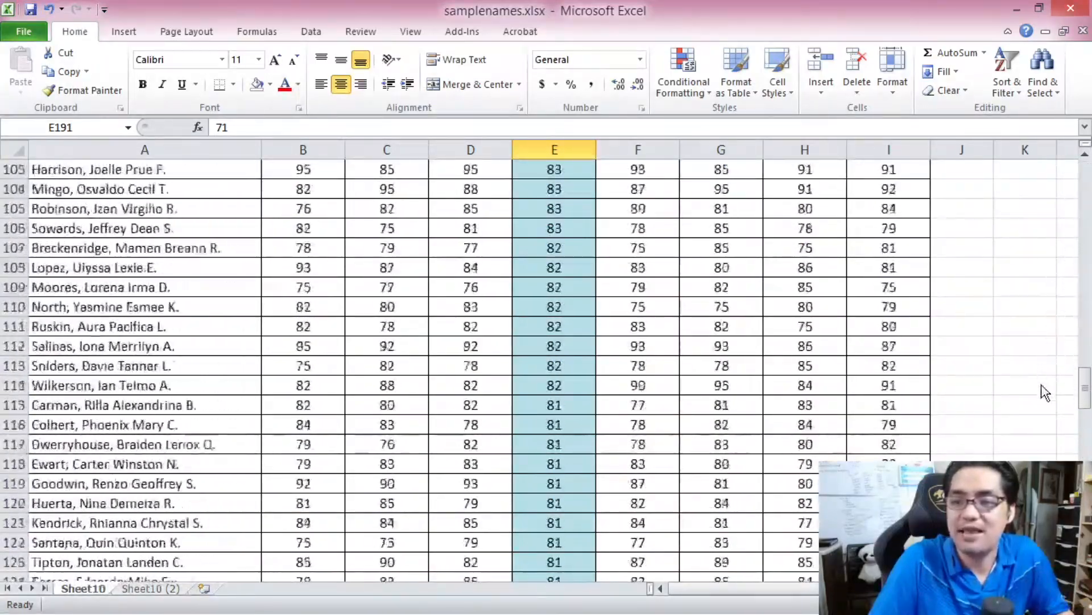
scroll(584, 305, "down", 11)
scroll(584, 304, "up", 2)
left_click(570, 291)
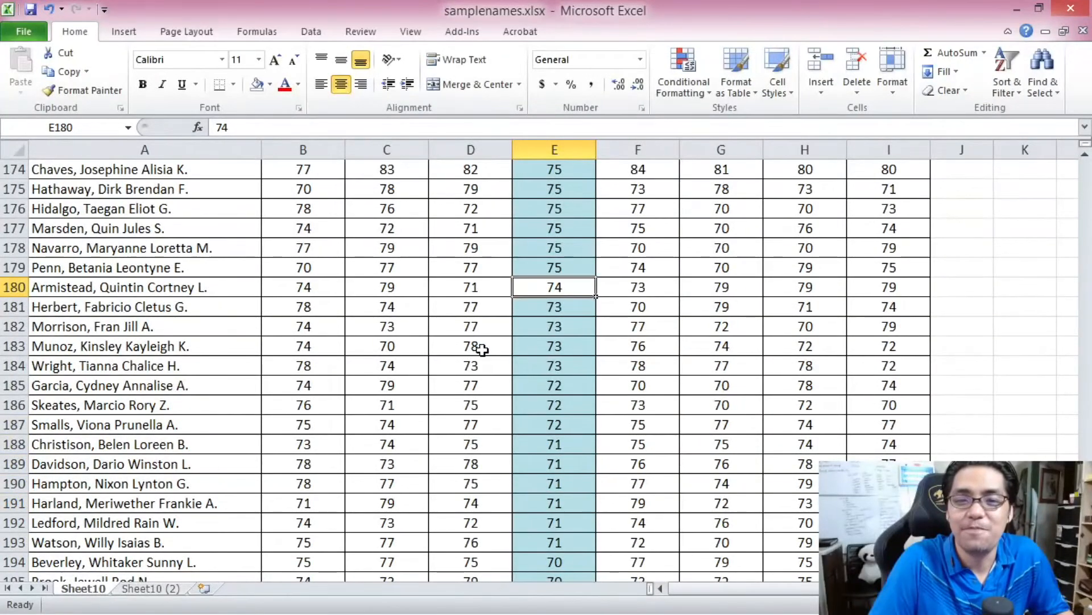
left_click(557, 301)
left_click(560, 285)
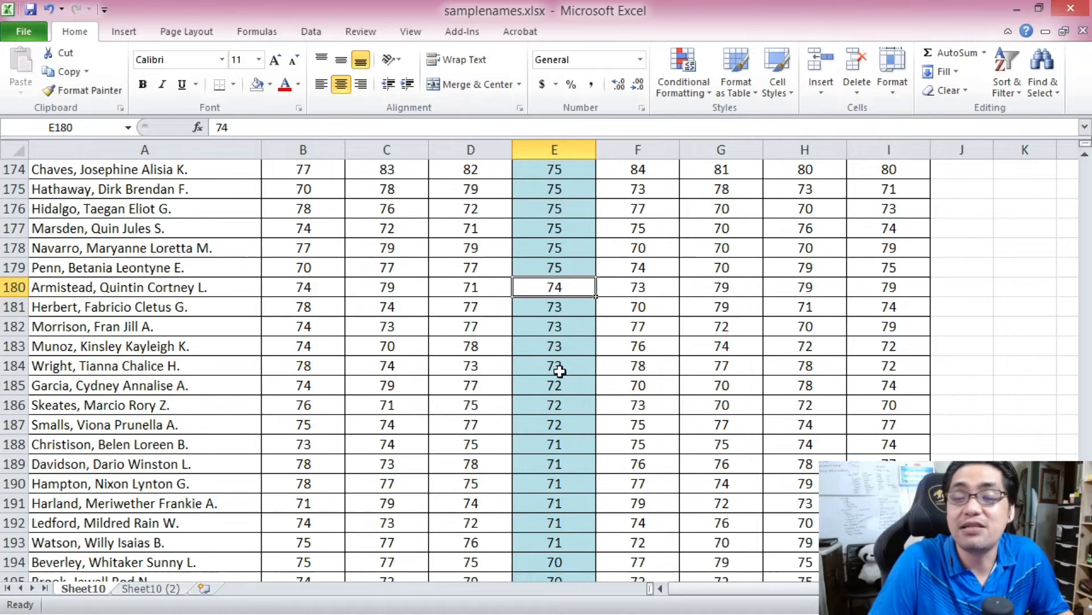
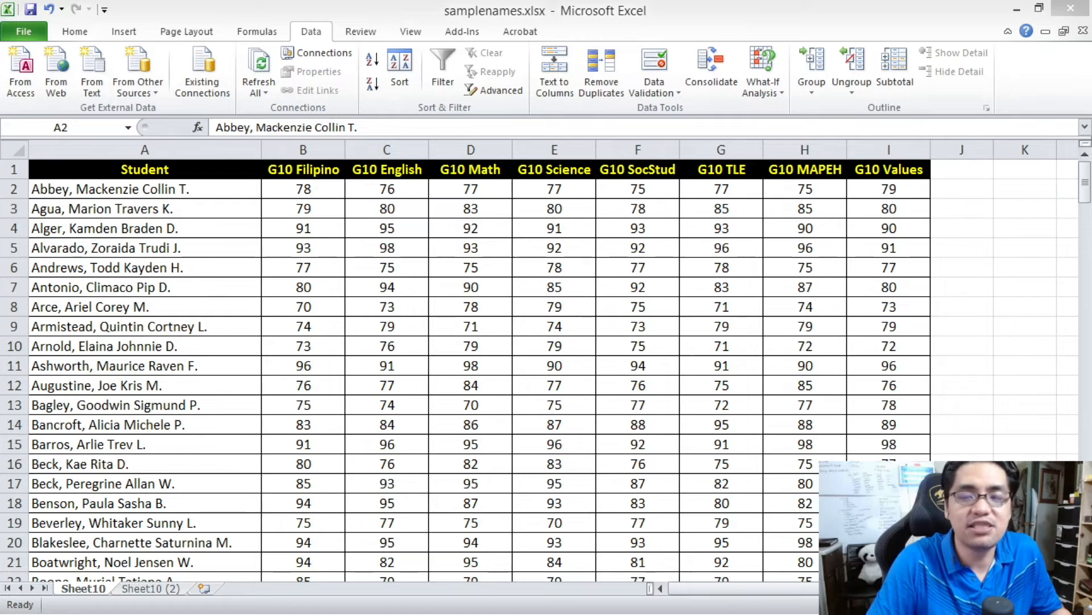
- Apply a 2-color scale rule running from lowest to highest value to the G10 Filipino grades in B2 to B201
left_click(355, 214)
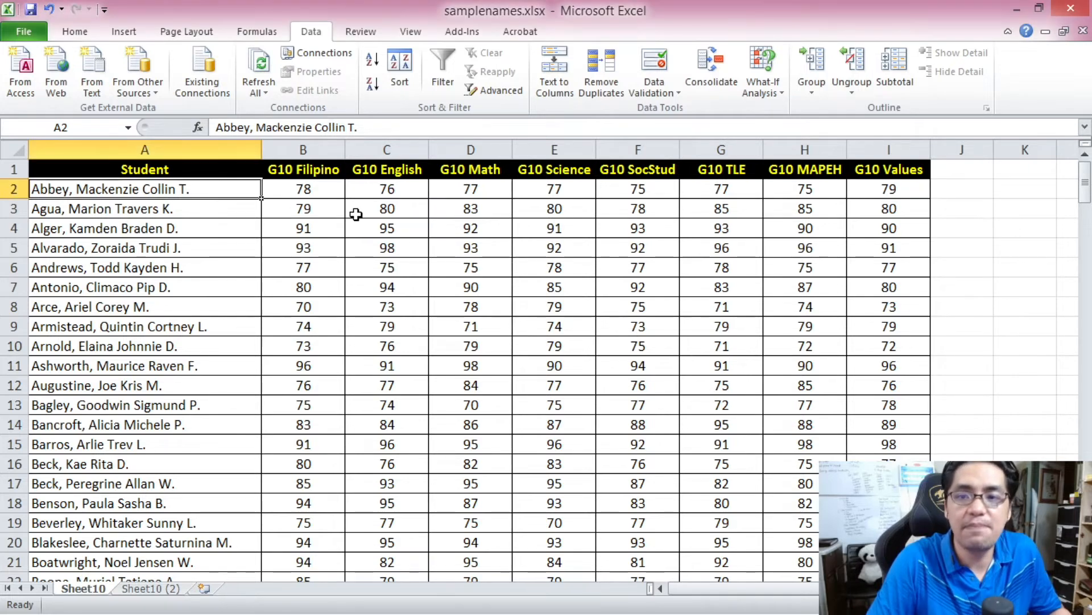
left_click(302, 193)
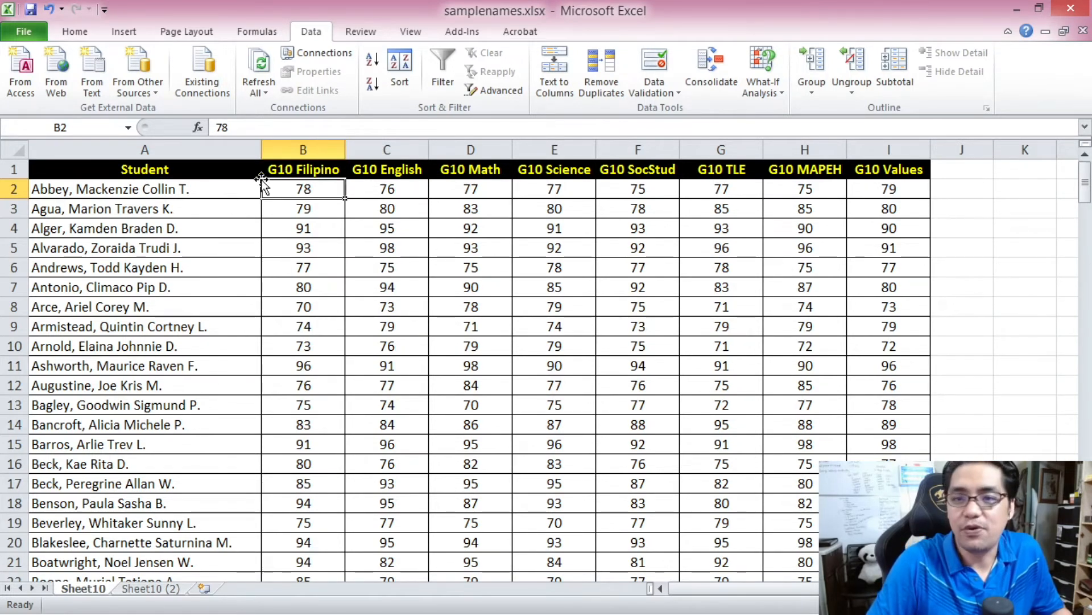
left_click_drag(1085, 187, 1086, 546)
left_click(310, 563, "shift")
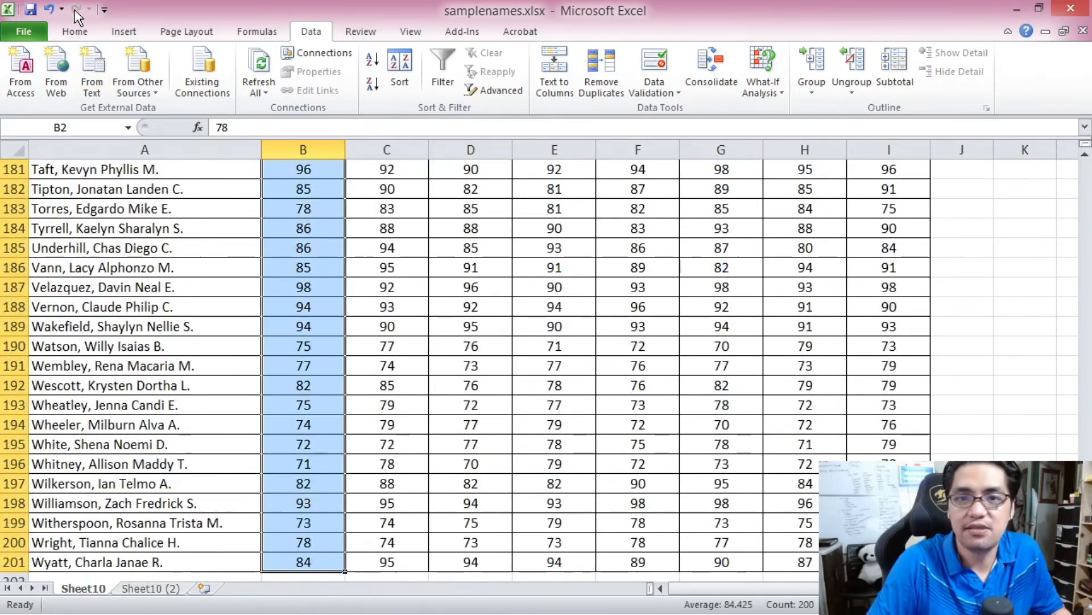
left_click(73, 32)
left_click(670, 59)
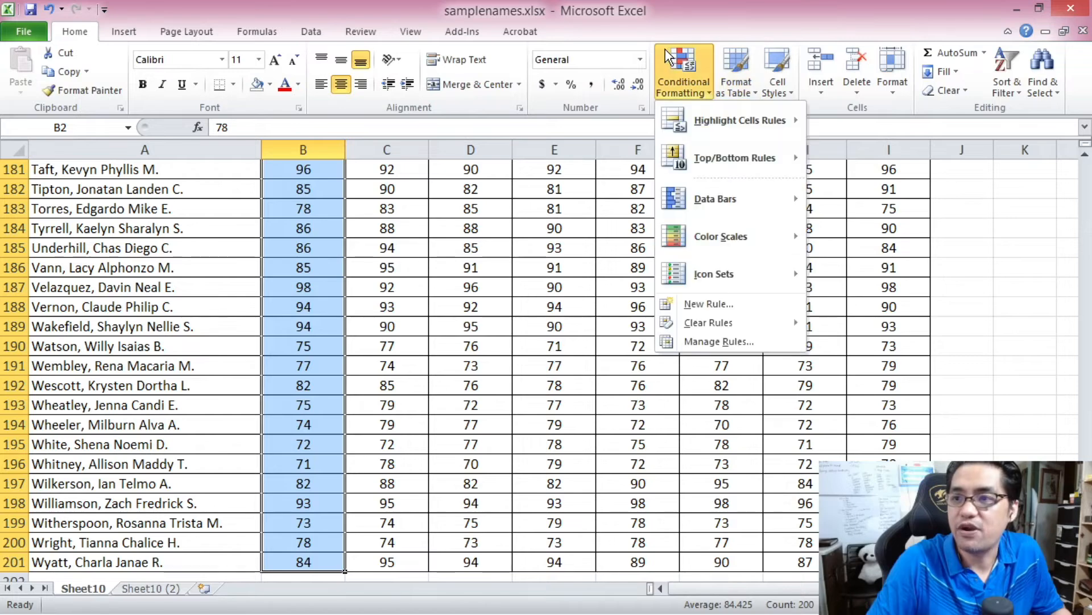
left_click(741, 302)
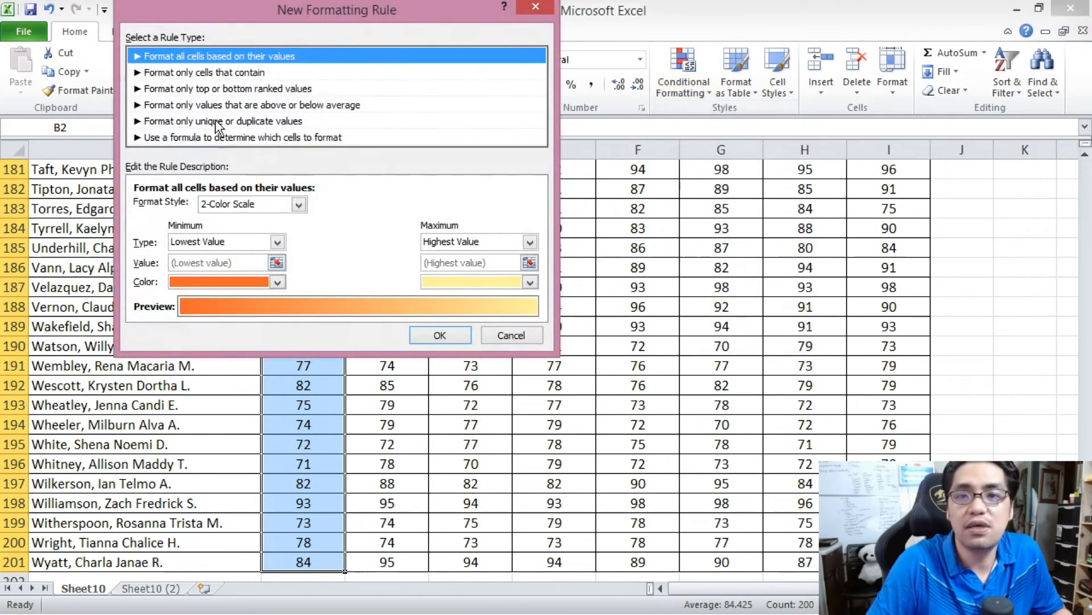
left_click(260, 241)
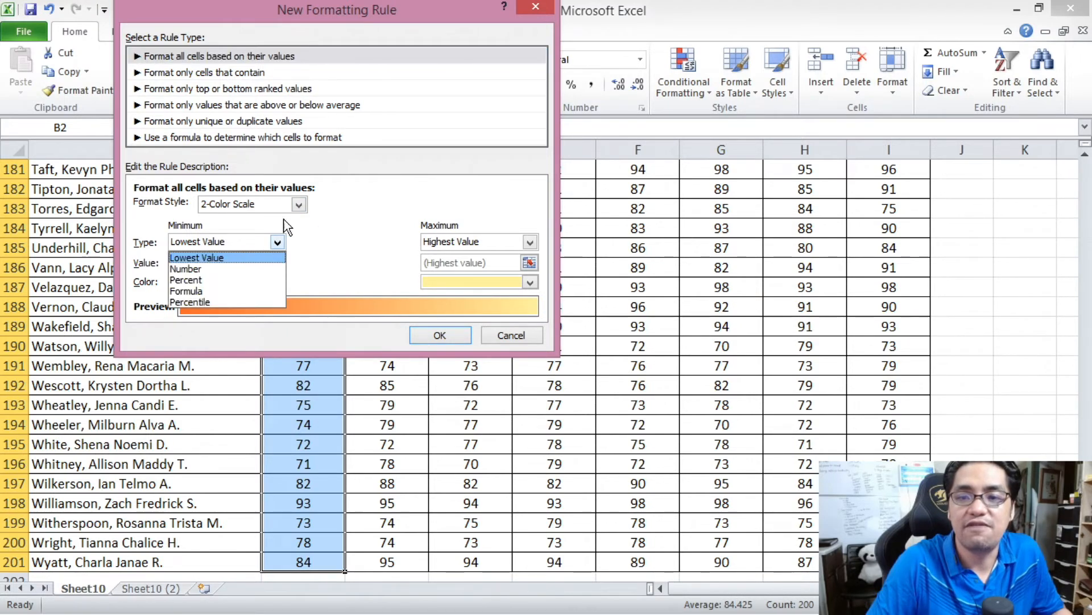
left_click(294, 213)
left_click(435, 330)
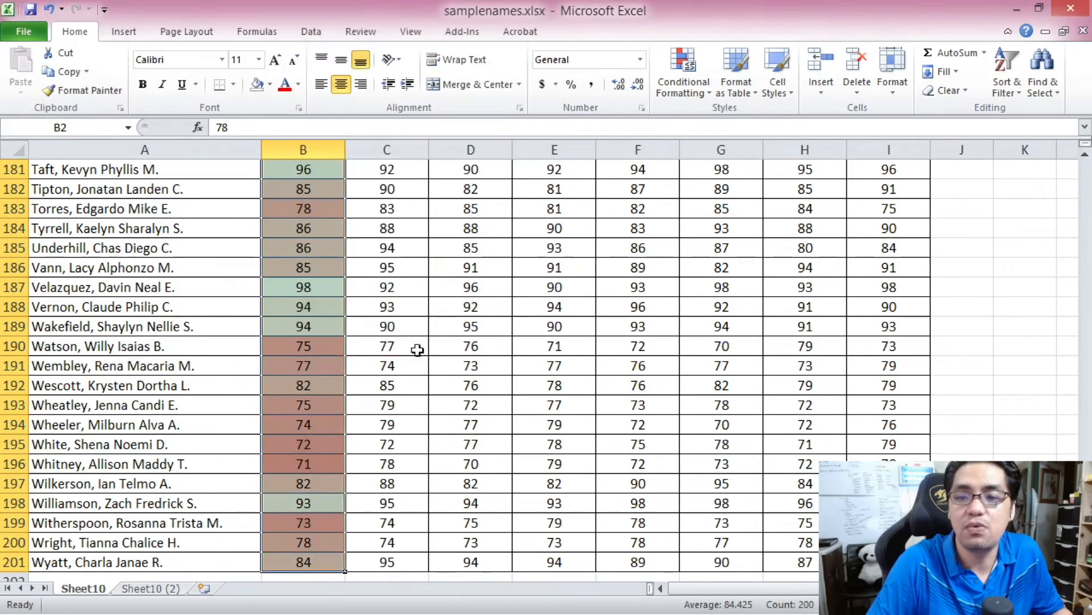
left_click(329, 365)
scroll(459, 254, "up", 20)
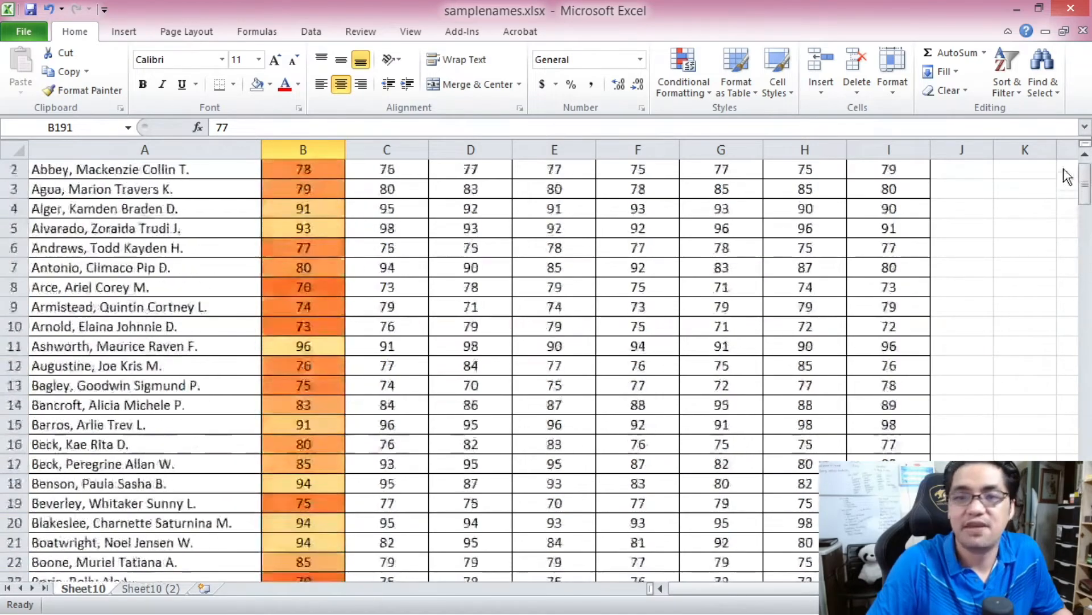
- Copy cell B2 and paste only its formatting onto the G10 English grades in C2 to C201
left_click(316, 186)
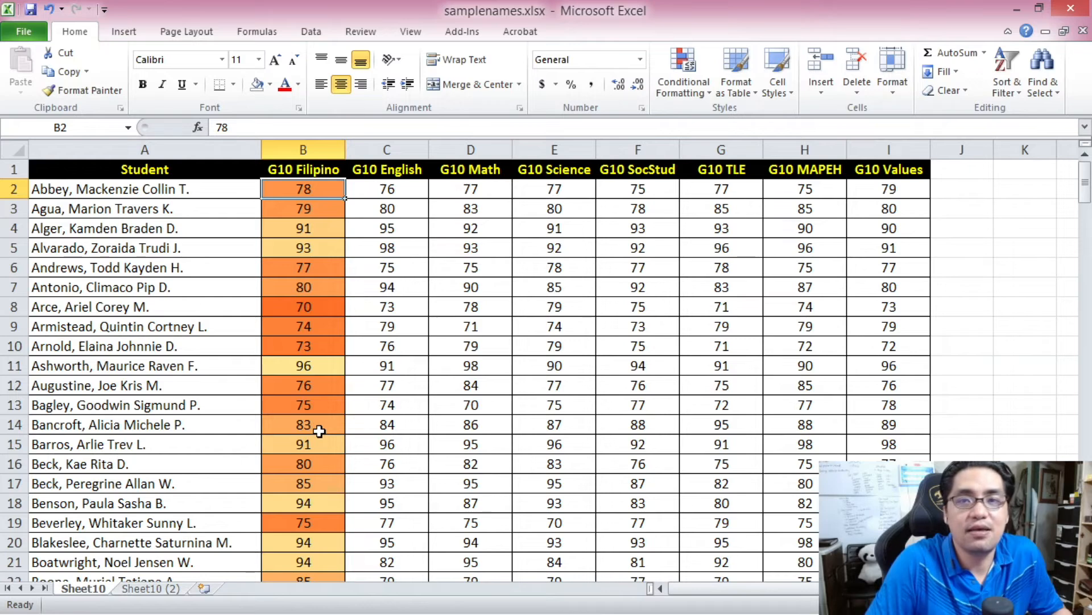
left_click(372, 184)
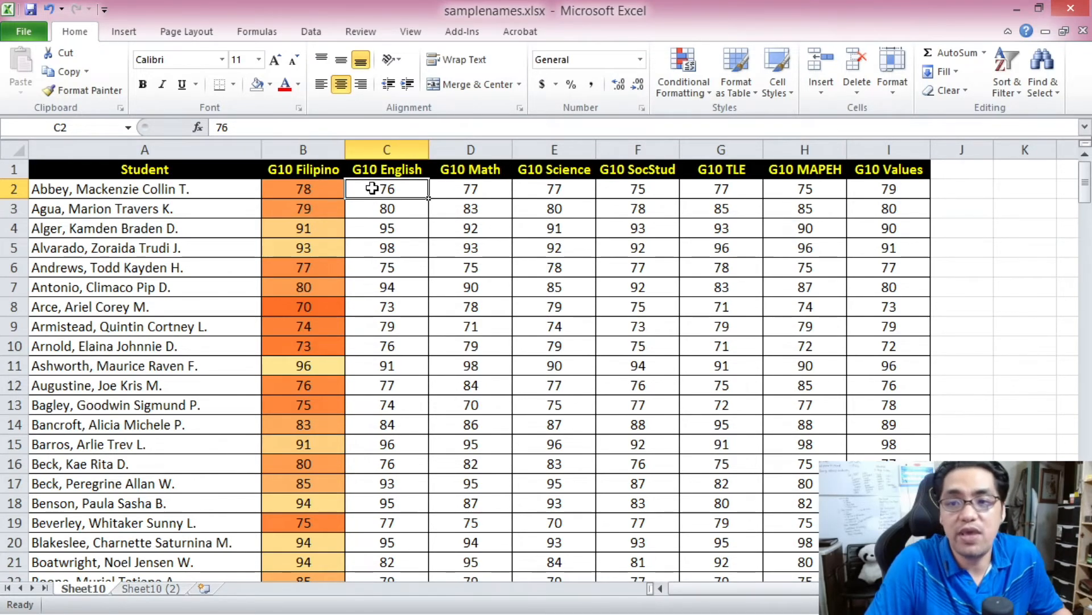
left_click(322, 188)
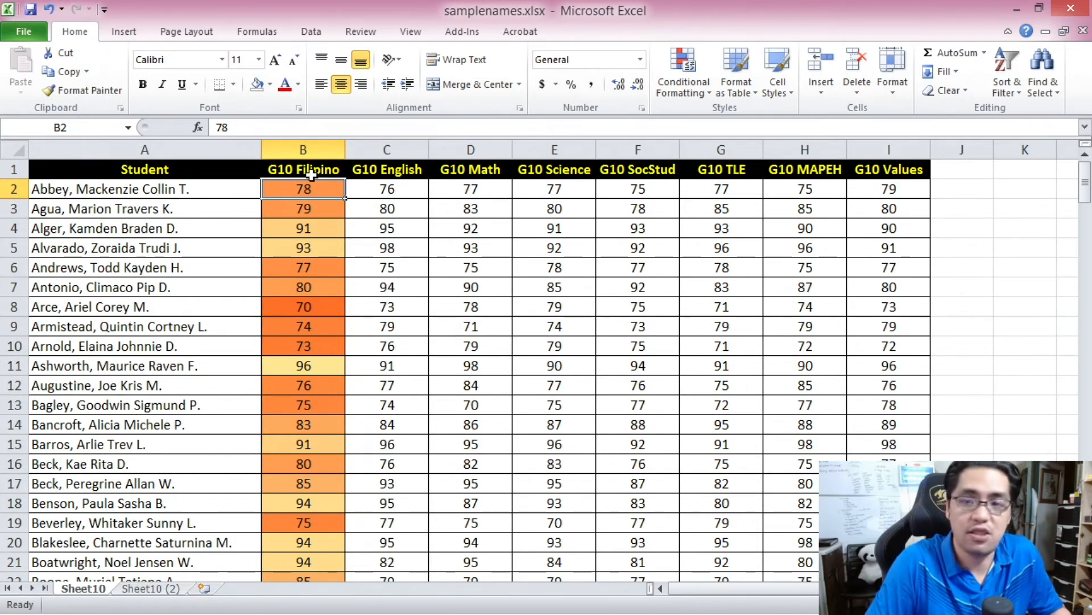
key("ctrl+c")
left_click(371, 188)
left_click_drag(1085, 185, 1085, 200)
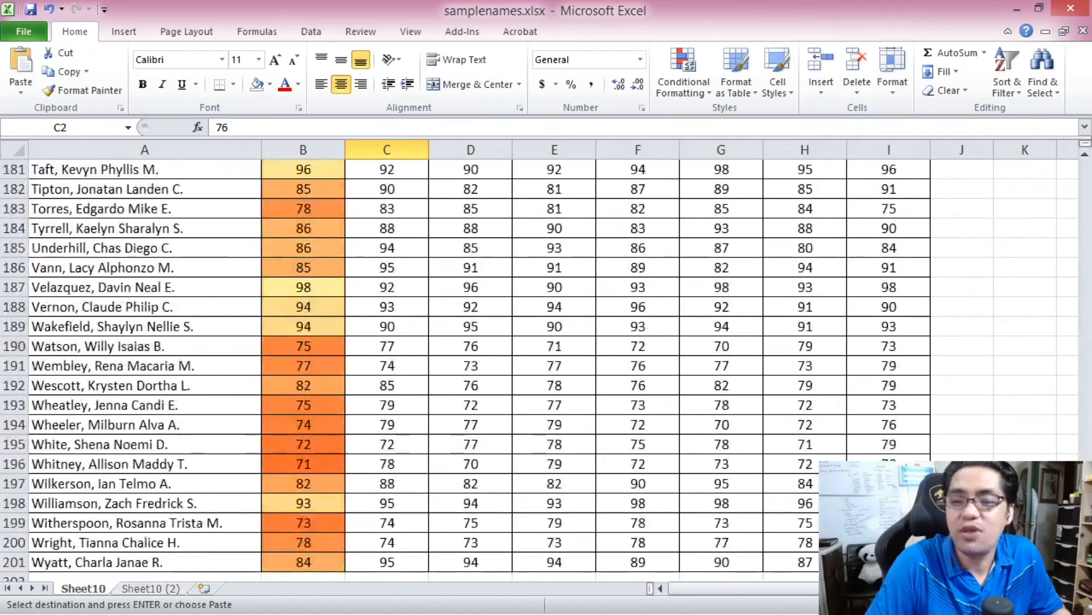
left_click(411, 556, "shift")
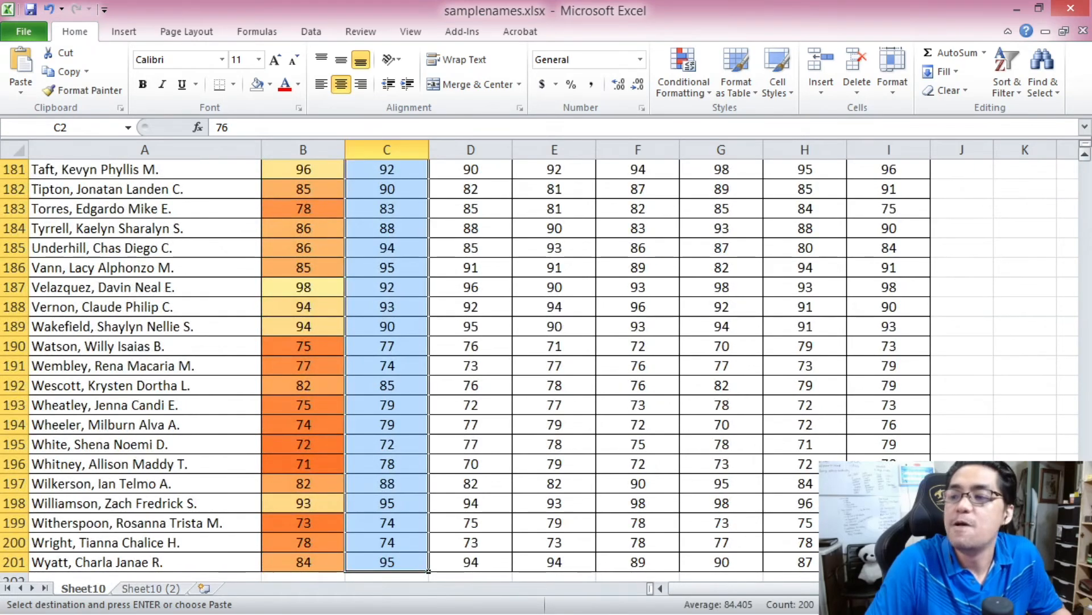
scroll(481, 364, "up", 11)
scroll(387, 284, "up", 20)
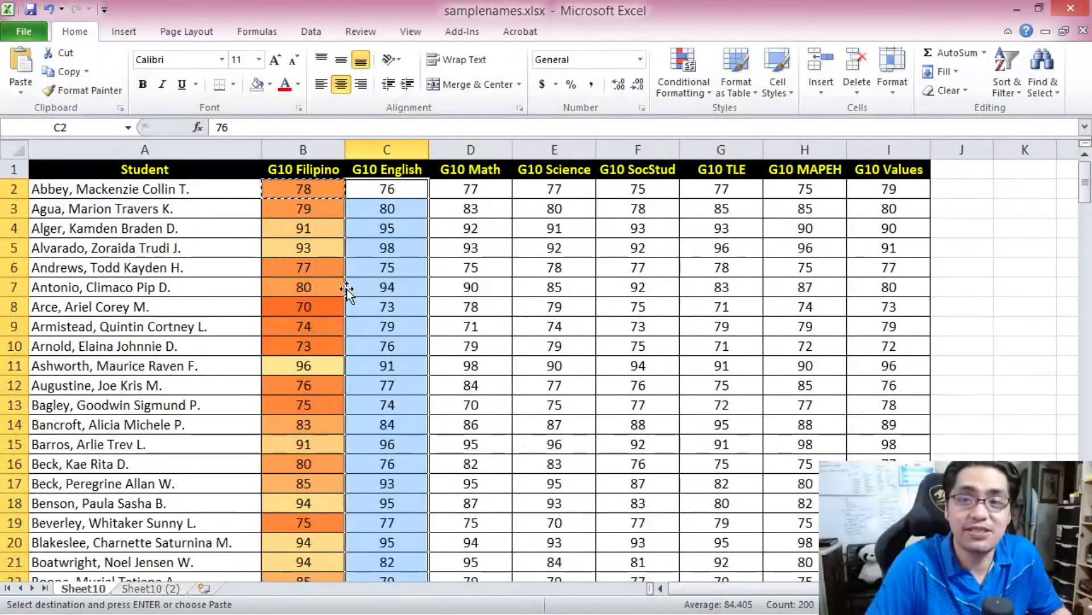
right_click(381, 187)
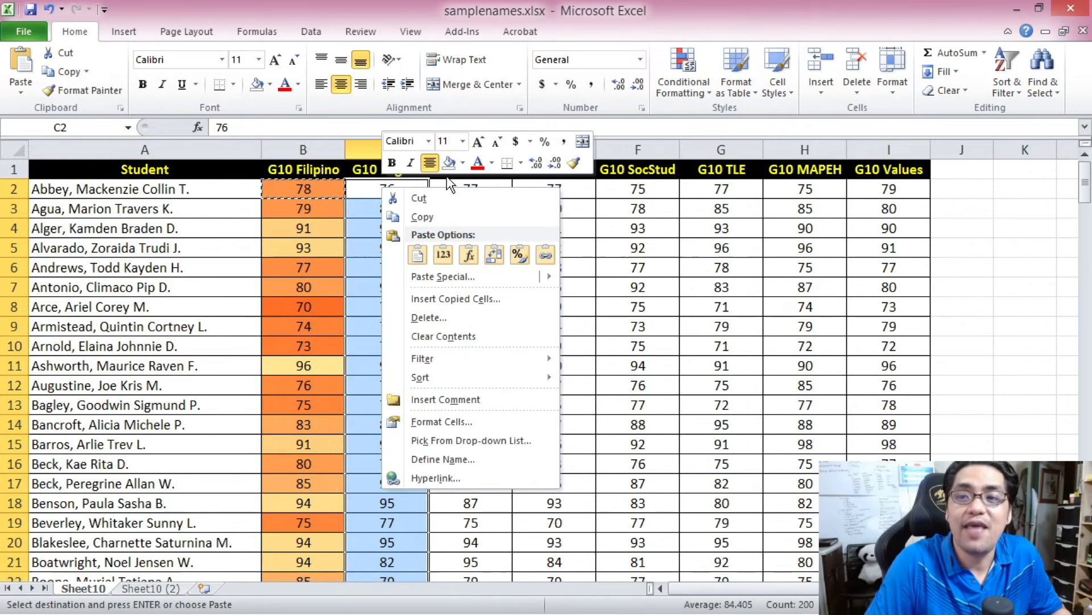
left_click(519, 255)
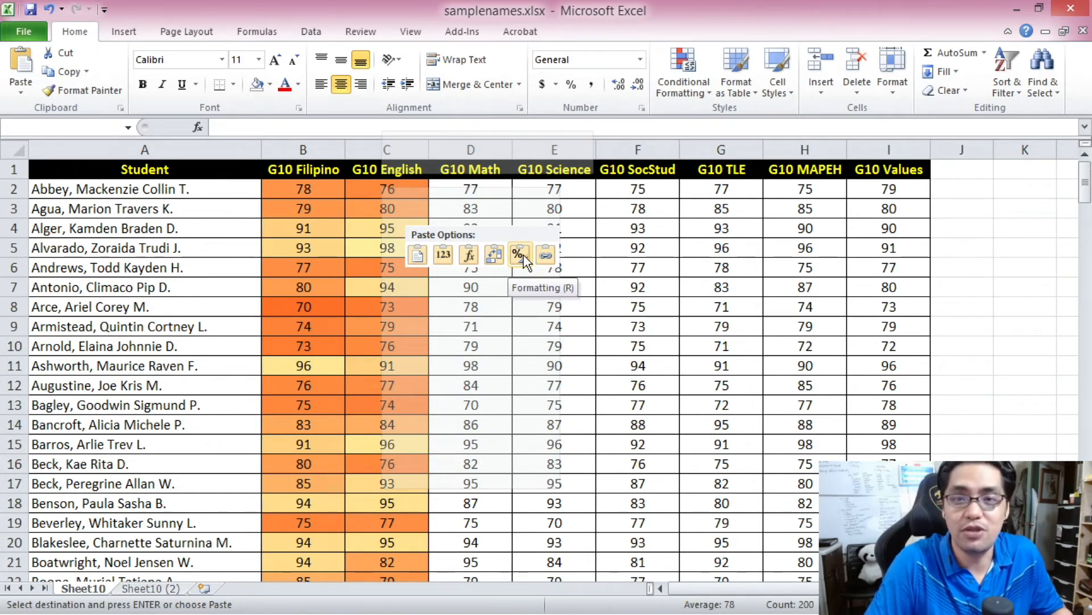
left_click(523, 256)
left_click(482, 272)
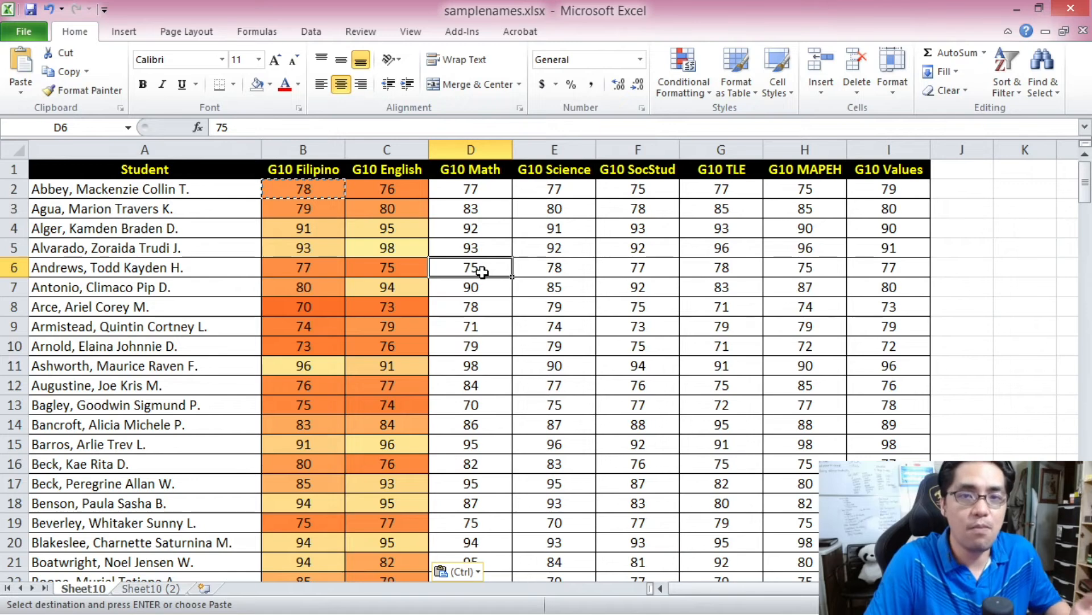
- Select the whole table from A1 to I201, clear the conditional formatting rules from the entire sheet, and cancel the pending copy
key("ctrl+Home")
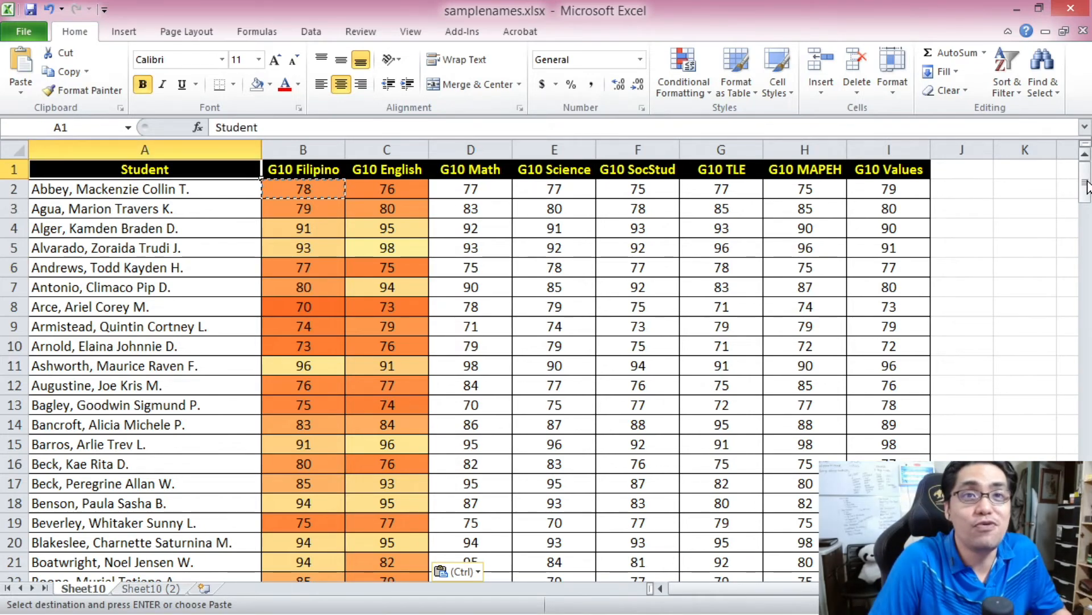
left_click_drag(1086, 185, 1088, 536)
left_click(889, 562, "shift")
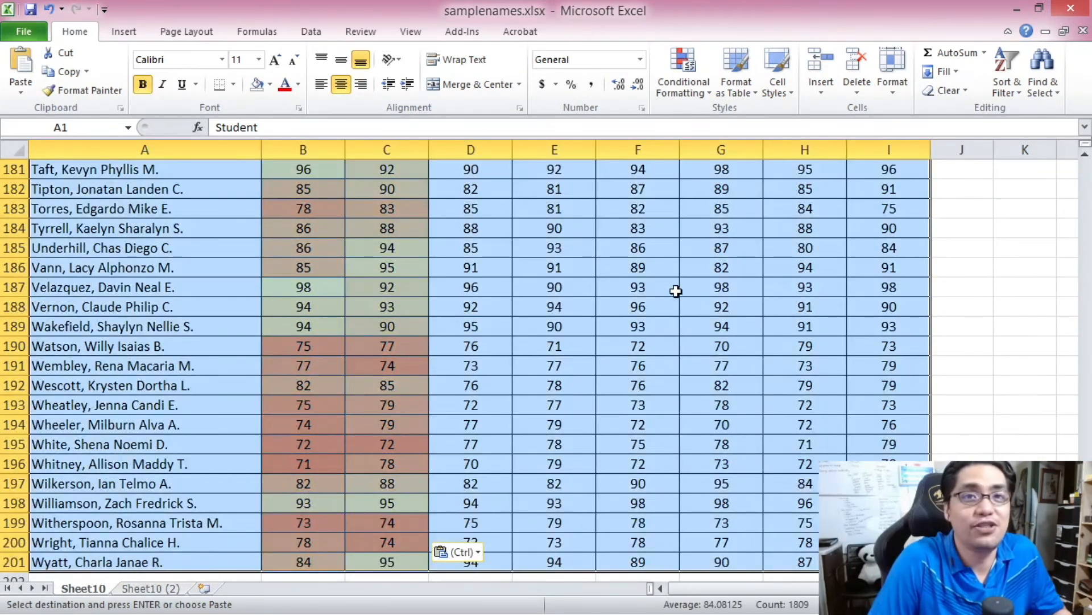
left_click(686, 91)
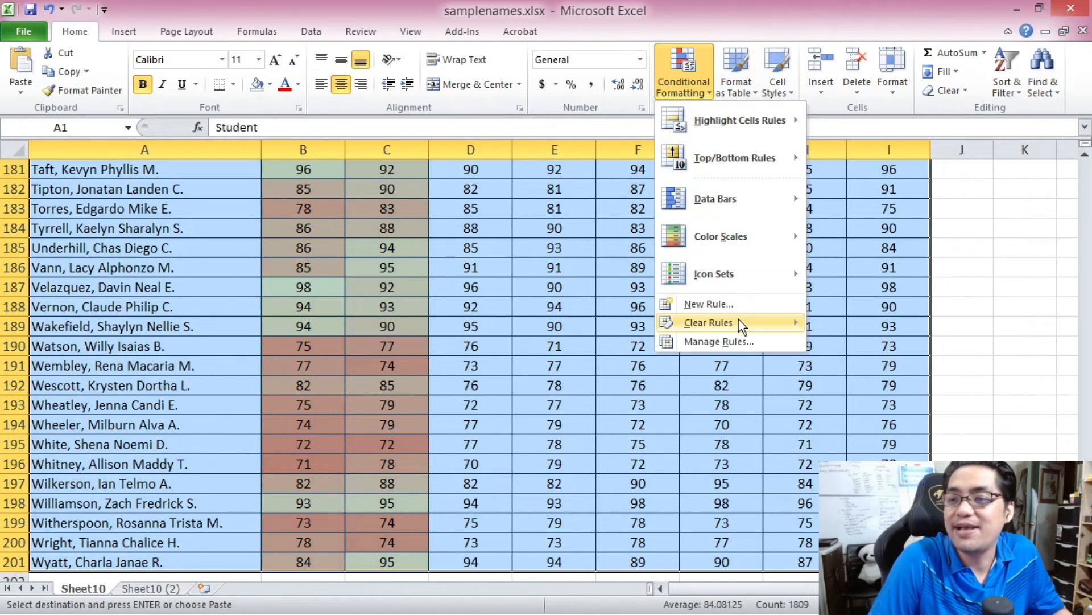
left_click(681, 72)
left_click(683, 75)
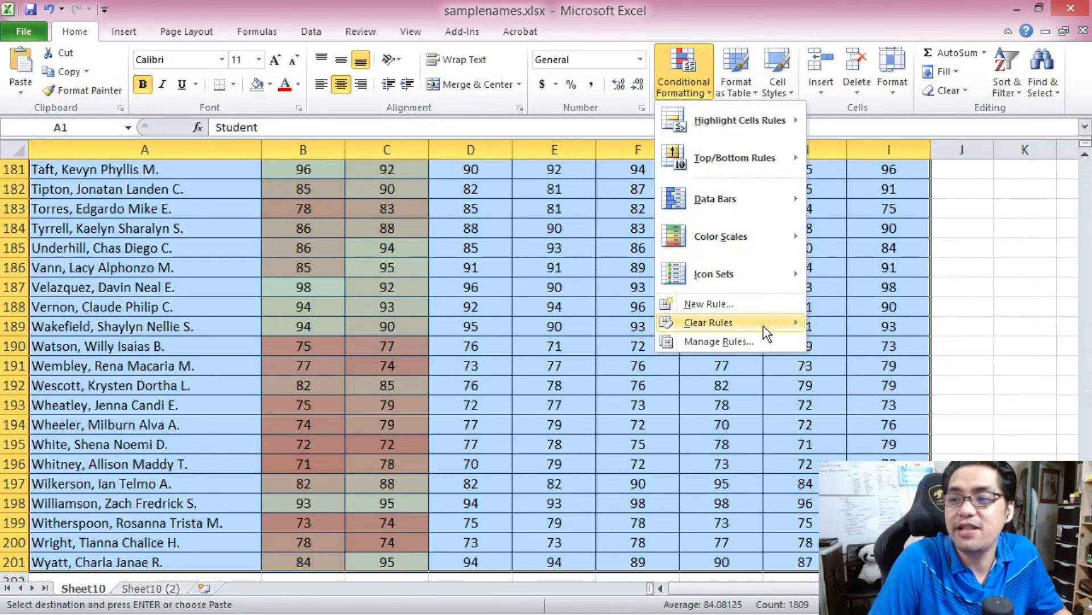
mouse_move(763, 325)
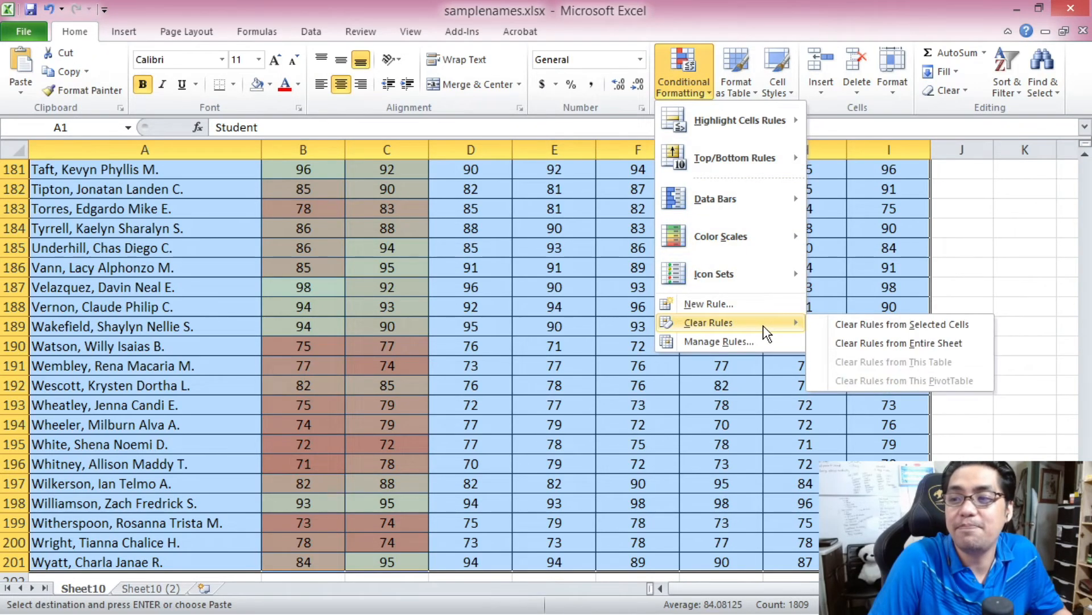
left_click(875, 343)
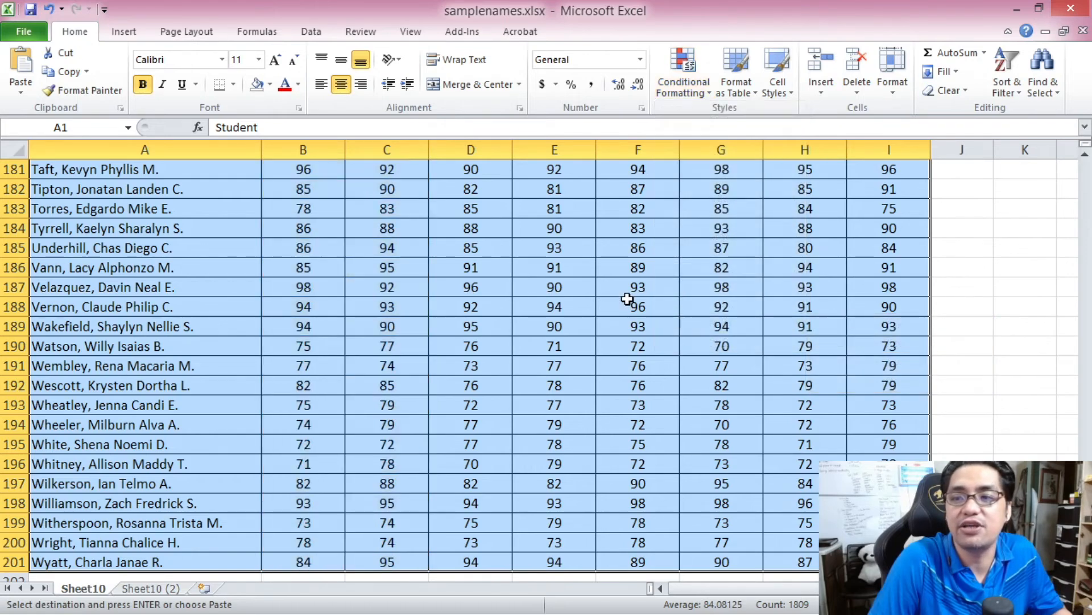
left_click(638, 307)
left_click_drag(1084, 444, 1082, 155)
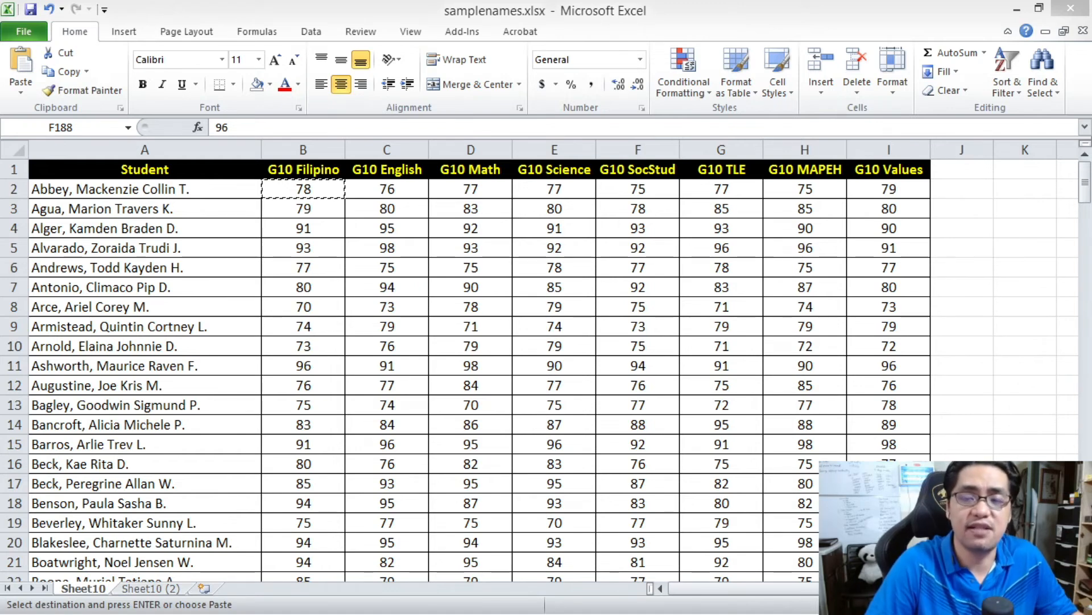
left_click(167, 170)
key("Escape")
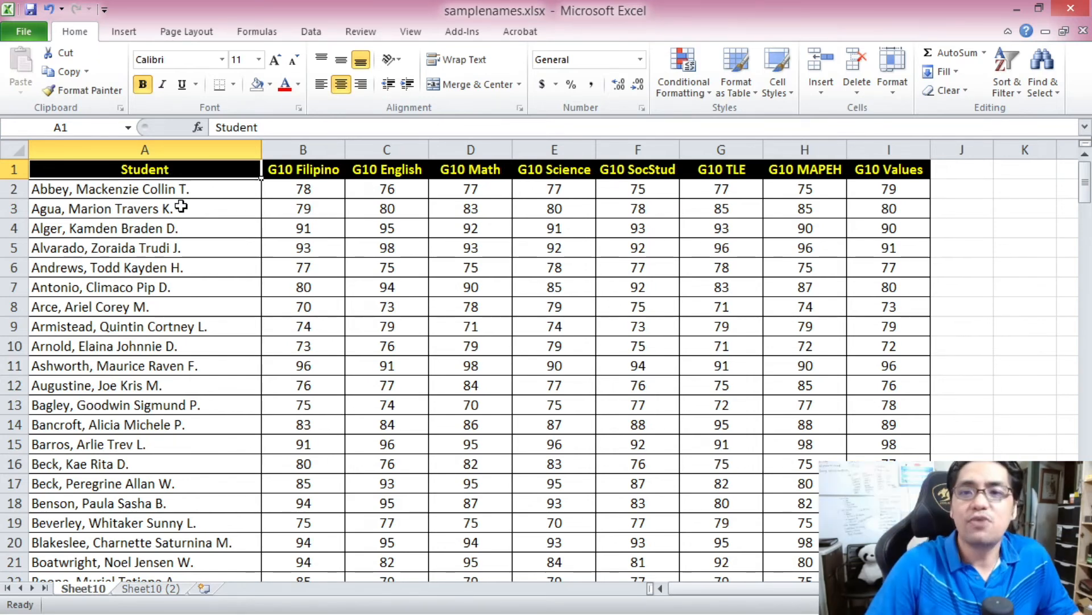
- Start a rule of the type Use a formula to determine which cells to format for all grades in B2 to I201
left_click(293, 185)
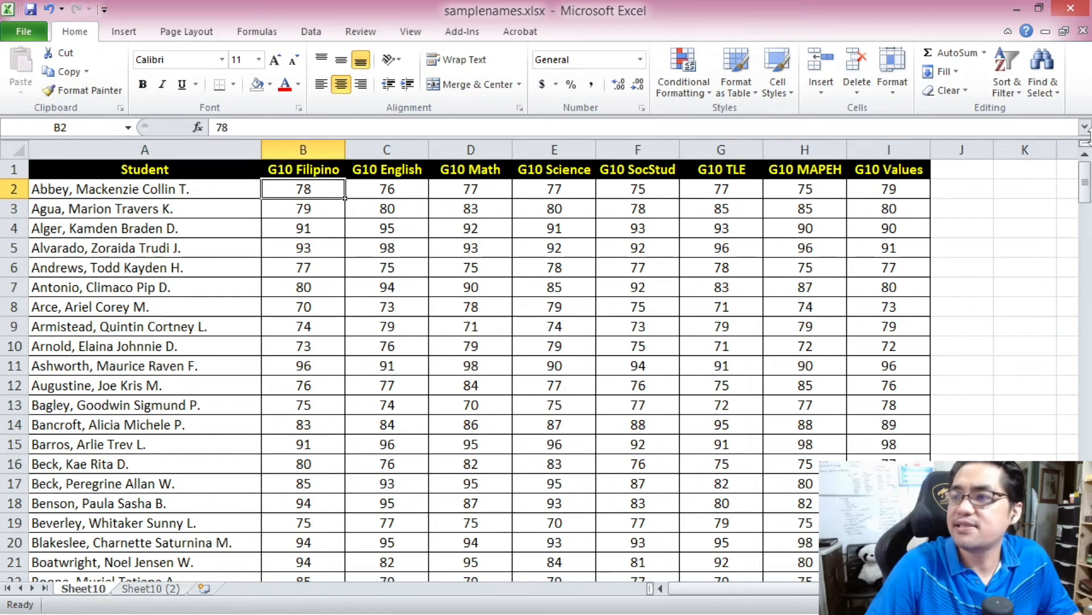
left_click(1075, 183)
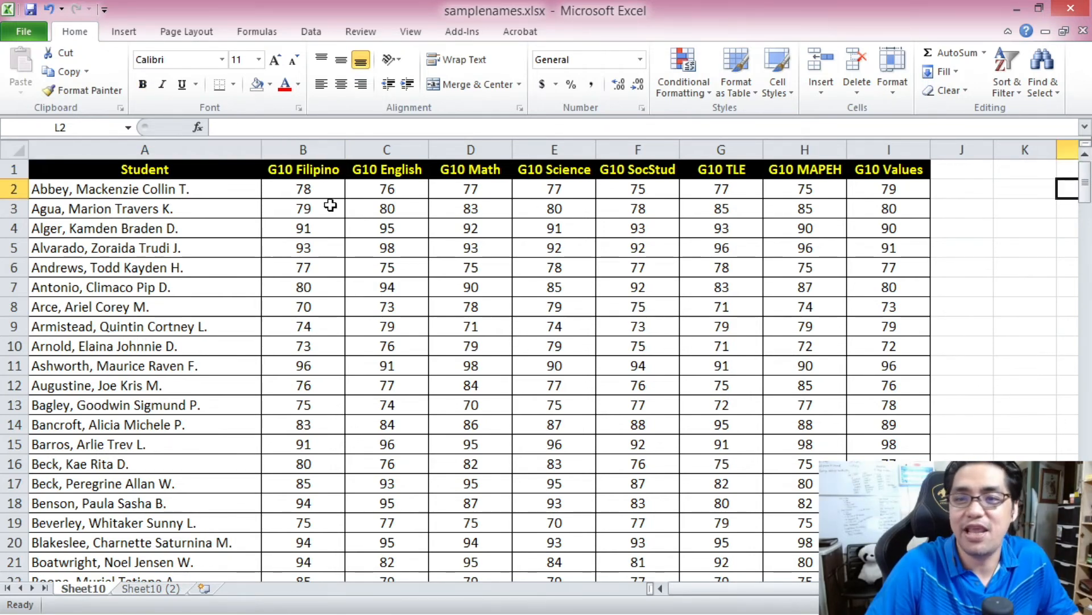
left_click(333, 188)
left_click_drag(1085, 193, 1087, 547)
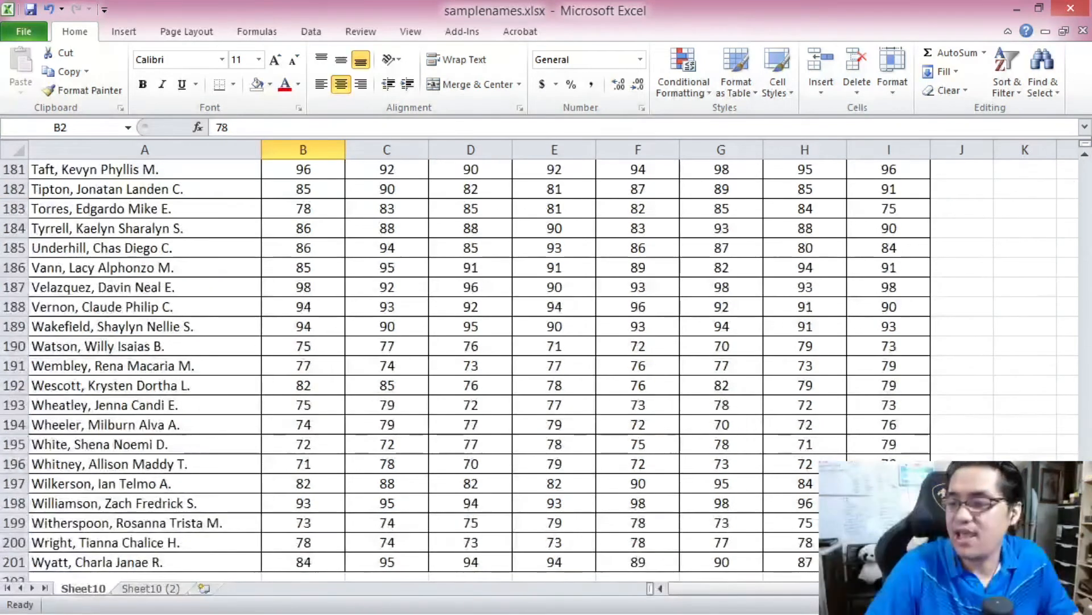
left_click(889, 562, "shift")
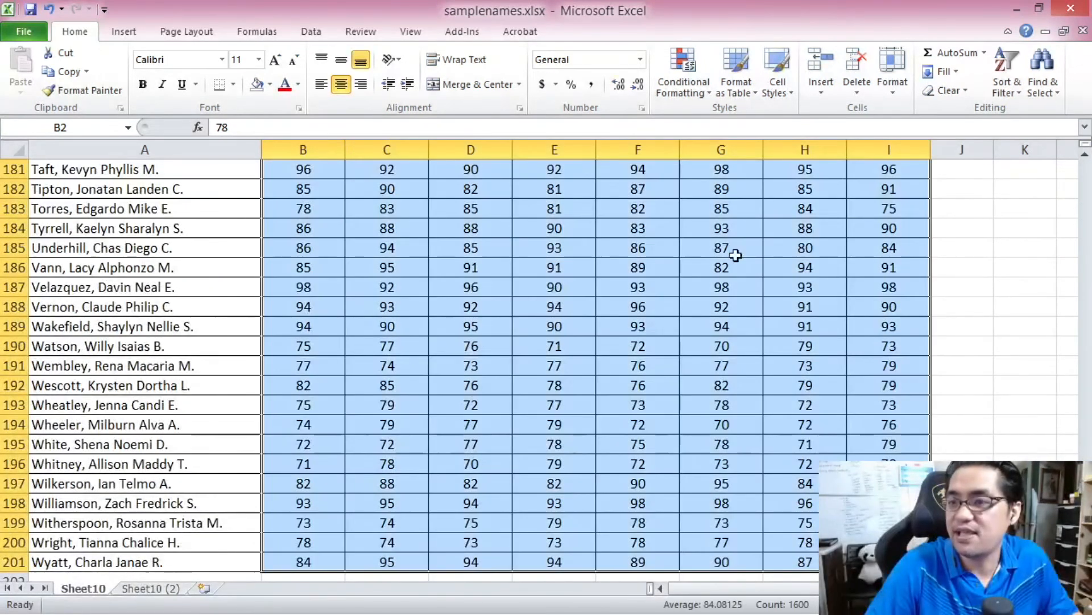
left_click(681, 77)
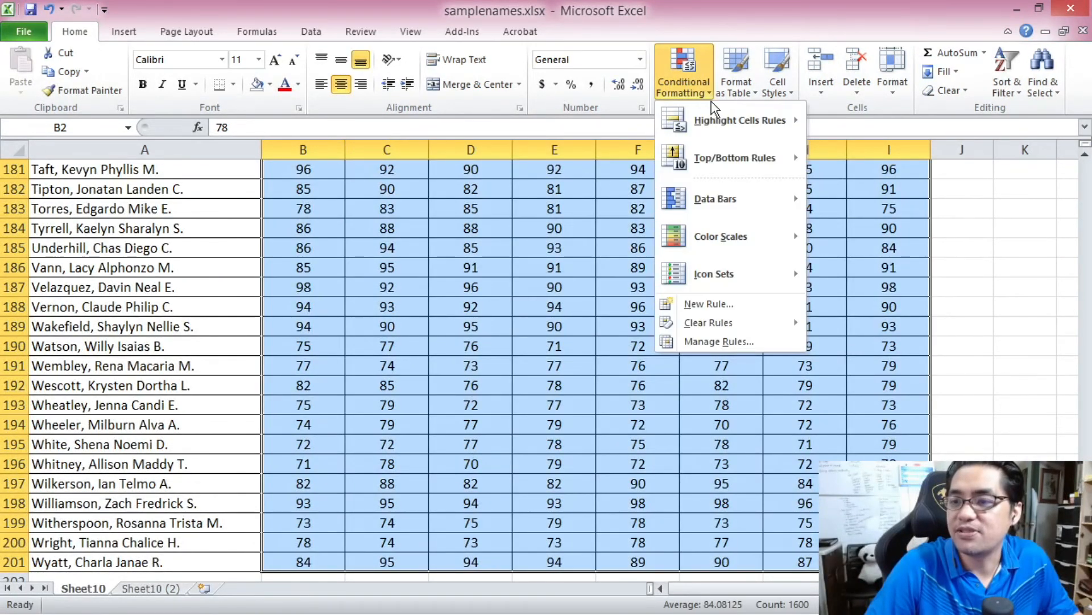
left_click(739, 306)
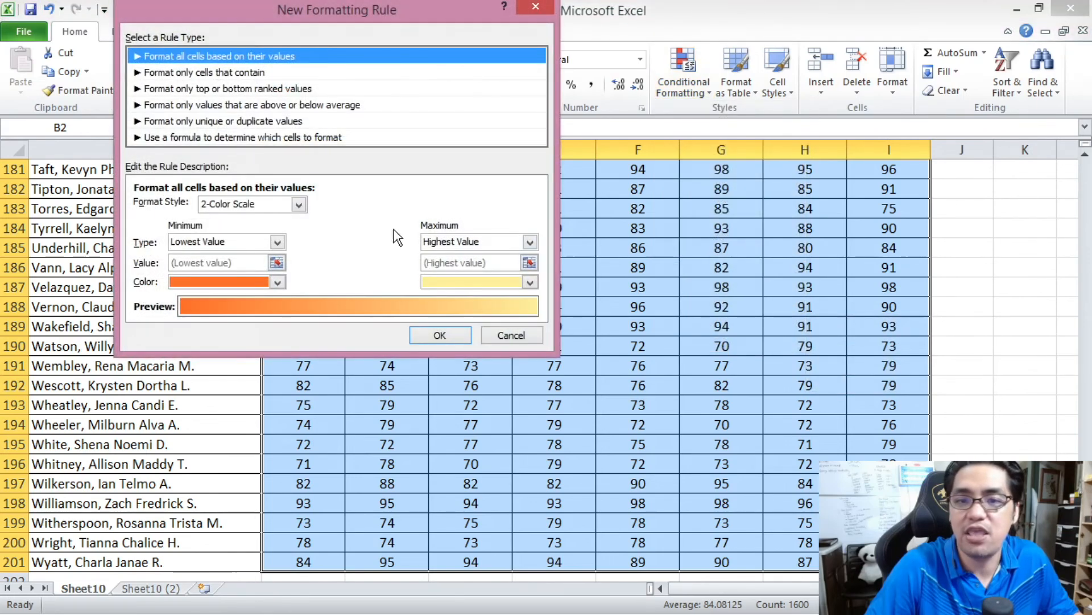
left_click(227, 139)
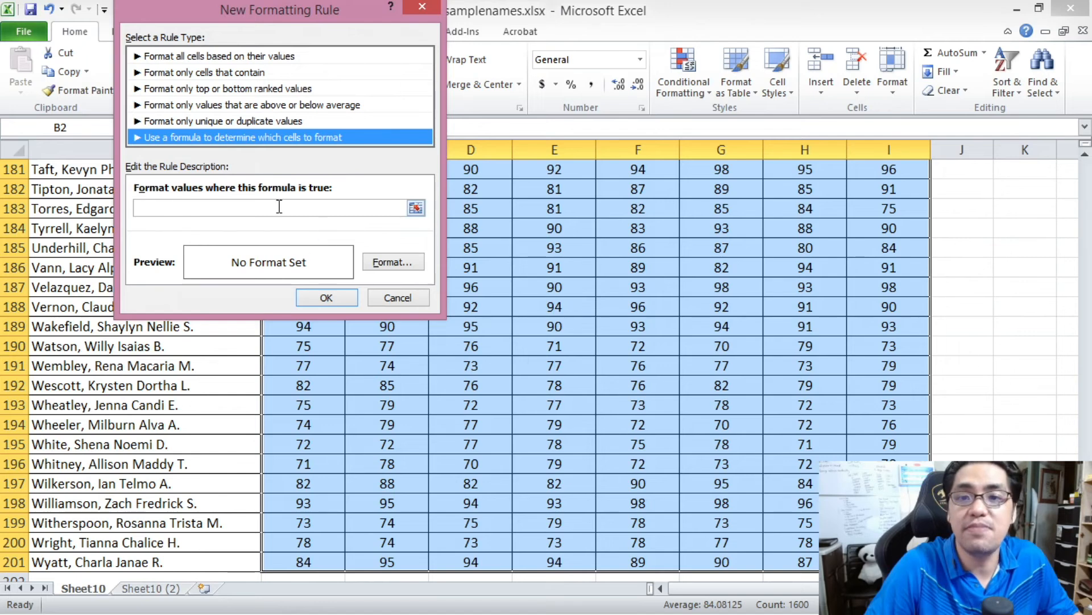